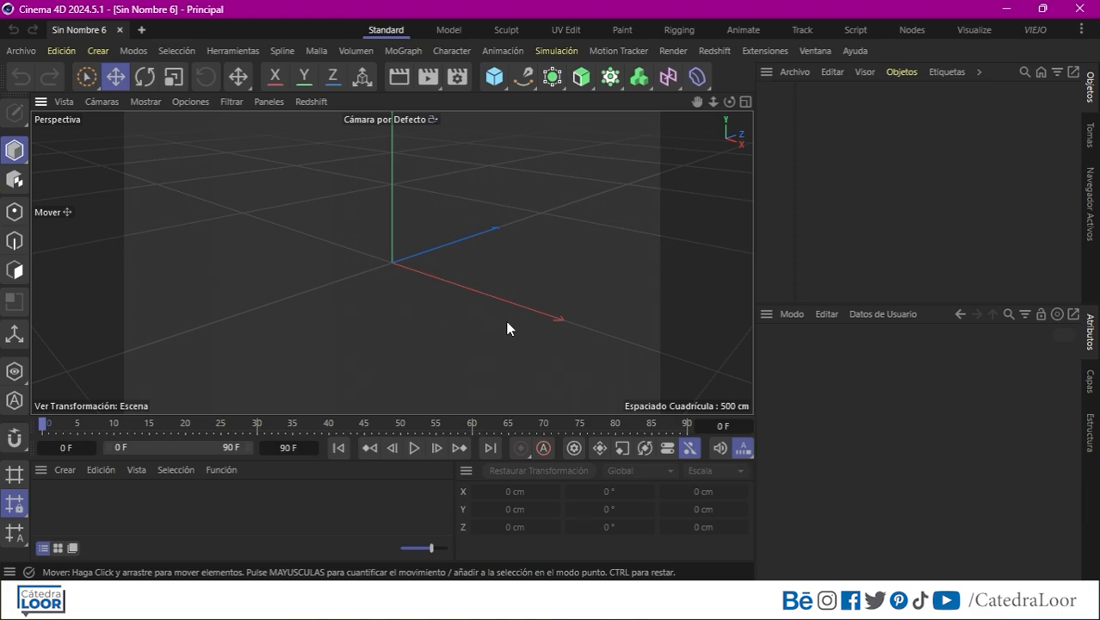
# Open the recent project isla video.c4d and switch to the Model layout
pyautogui.click(24, 52)
pyautogui.moveTo(135, 139)
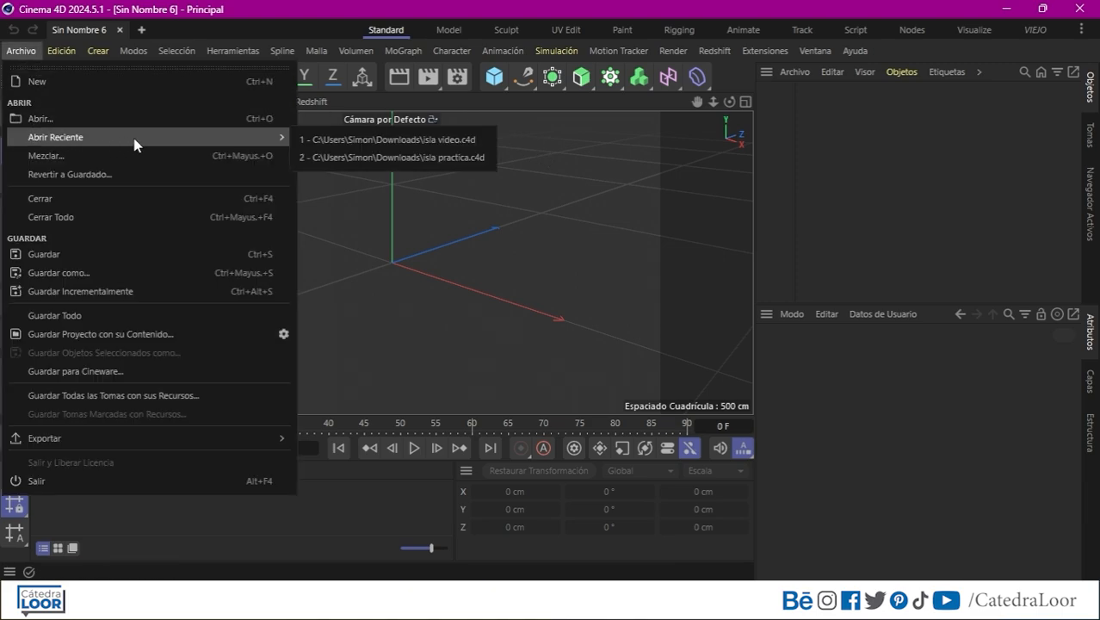
pyautogui.click(348, 140)
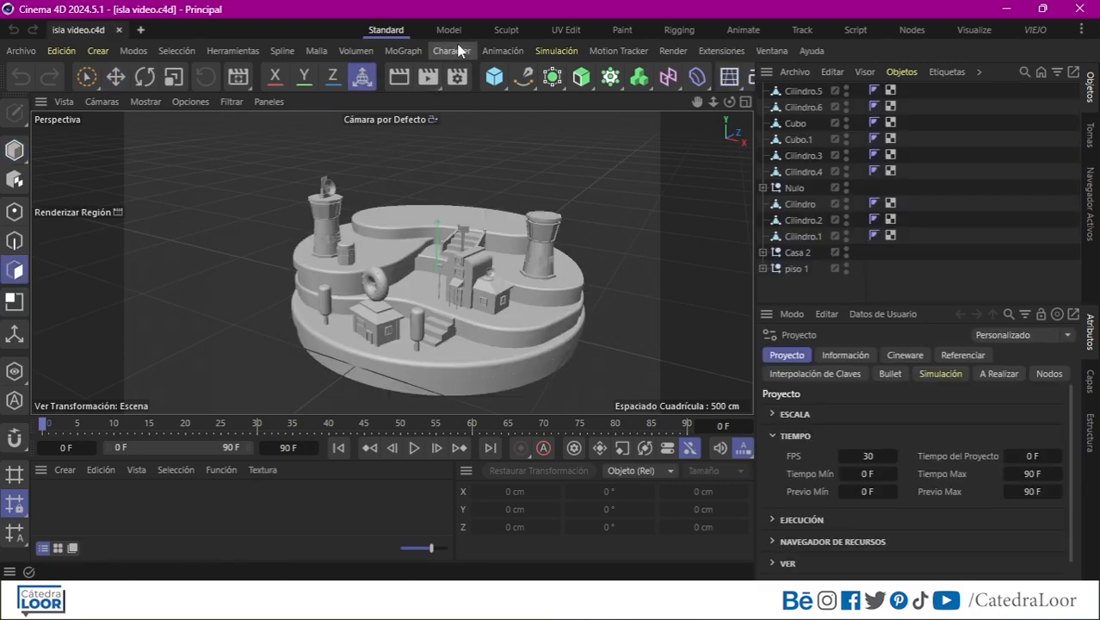
pyautogui.click(448, 34)
# Add a cube about 140 × 200 × 173 cm and place it on the island's upper terrace behind the stairs
pyautogui.click(494, 76)
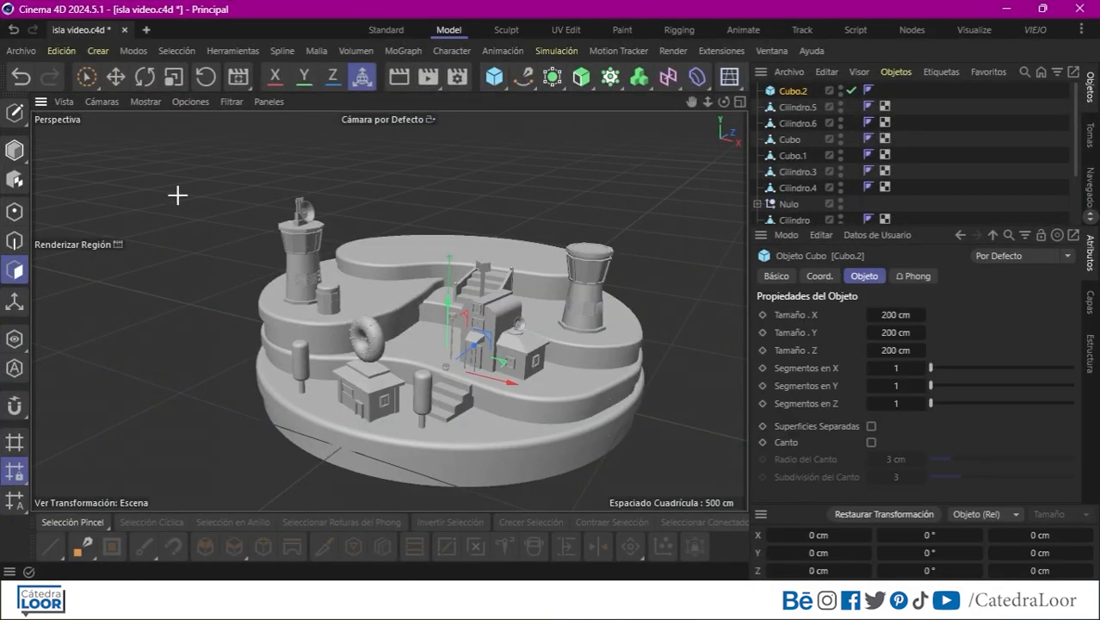
pyautogui.click(19, 153)
pyautogui.click(115, 77)
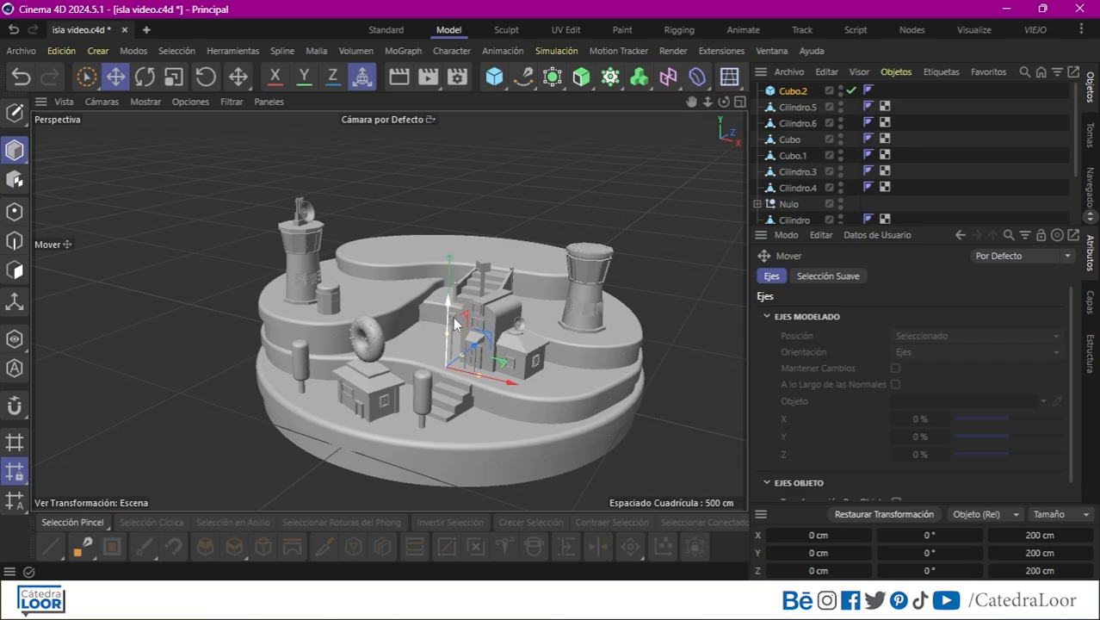
pyautogui.moveTo(451, 316); pyautogui.dragTo(453, 231)
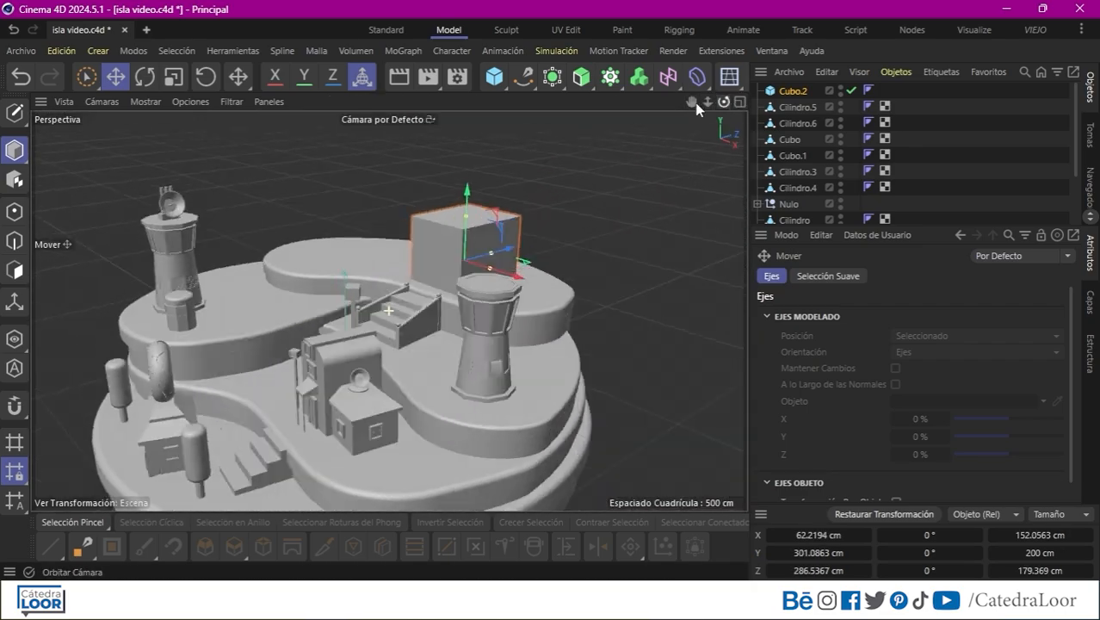
pyautogui.keyDown('alt'); pyautogui.moveTo(691, 153); pyautogui.dragTo(745, 164); pyautogui.keyUp('alt')
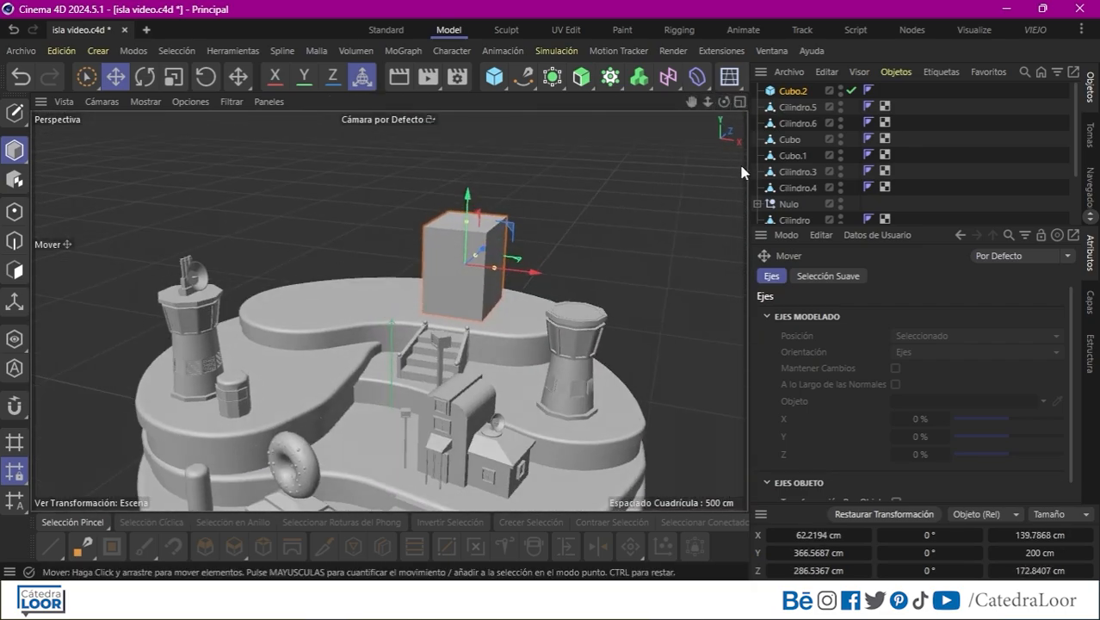
# Make the cube editable and add loop cuts close to its outer edges in the top view
pyautogui.press('c')
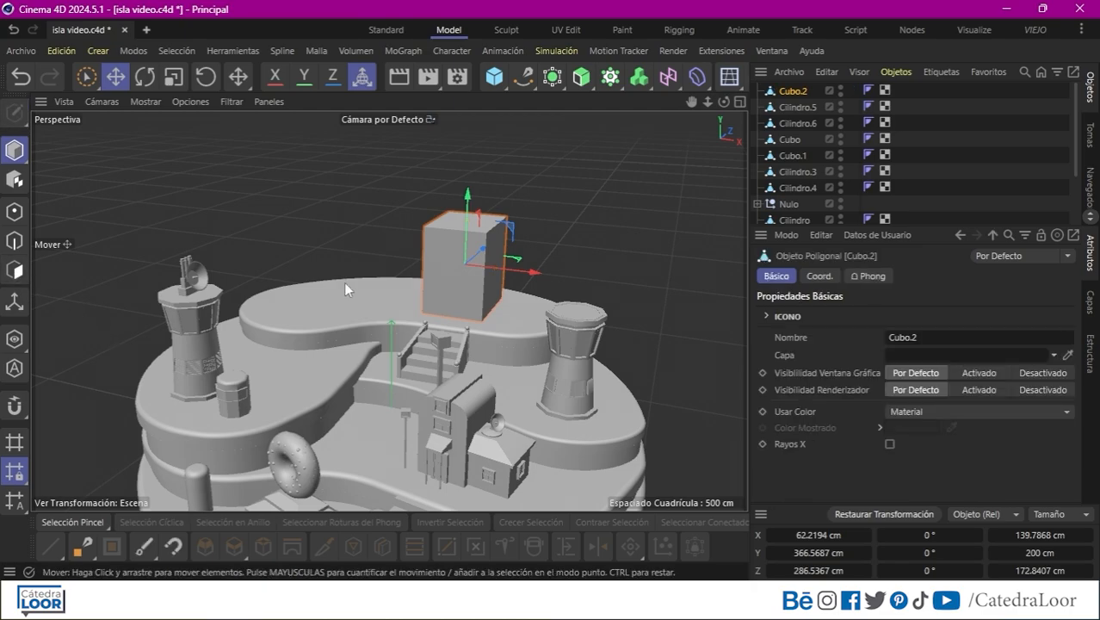
pyautogui.press('Return')
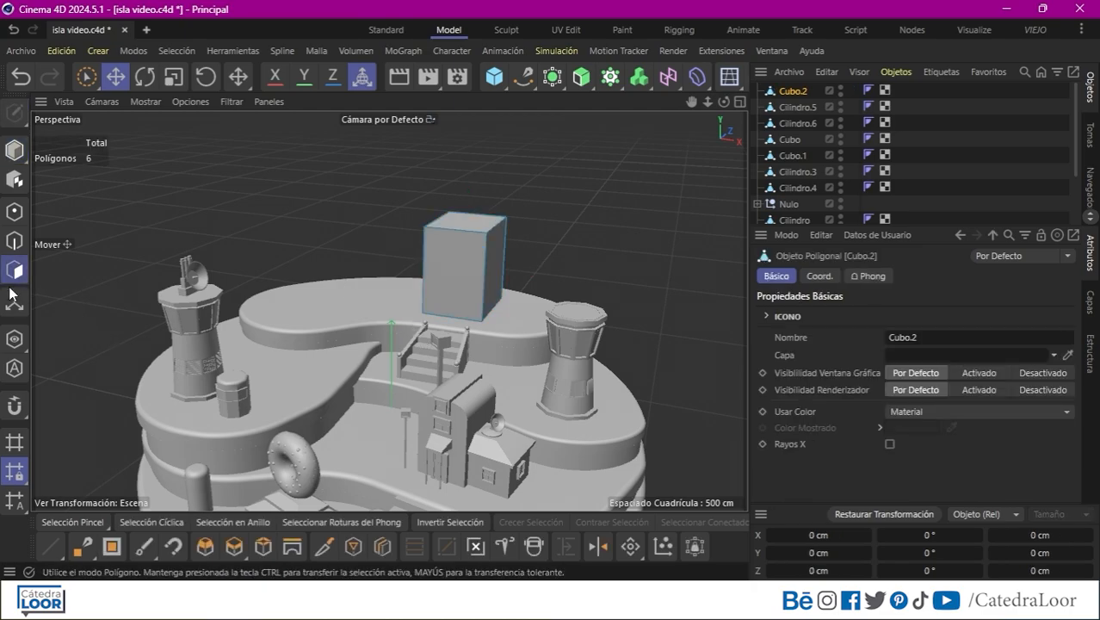
pyautogui.click(382, 546)
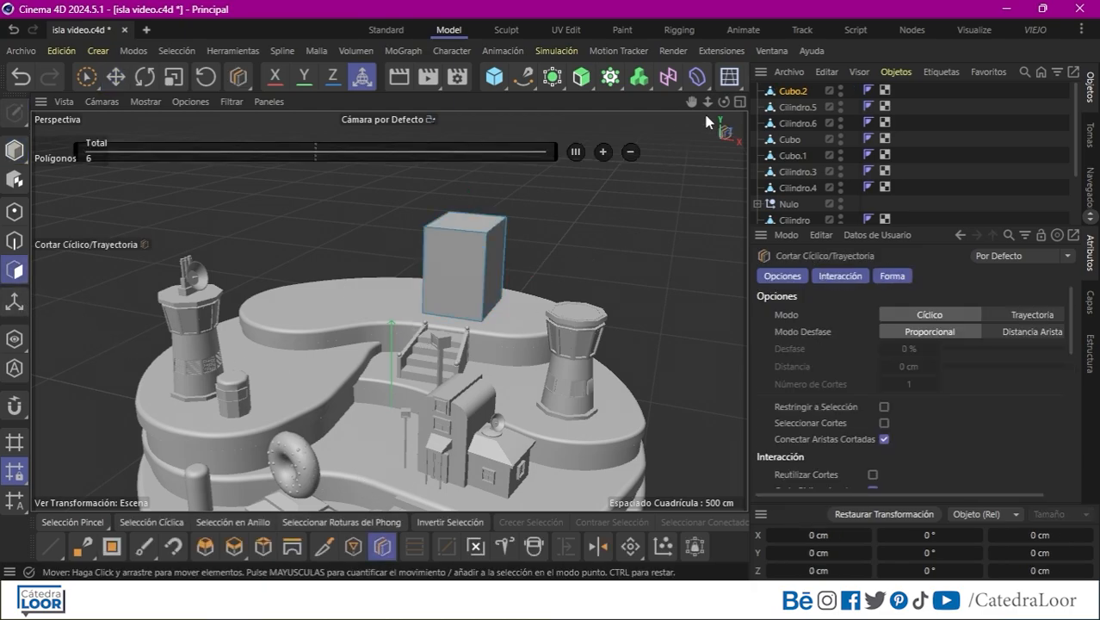
pyautogui.click(739, 102)
pyautogui.click(740, 102)
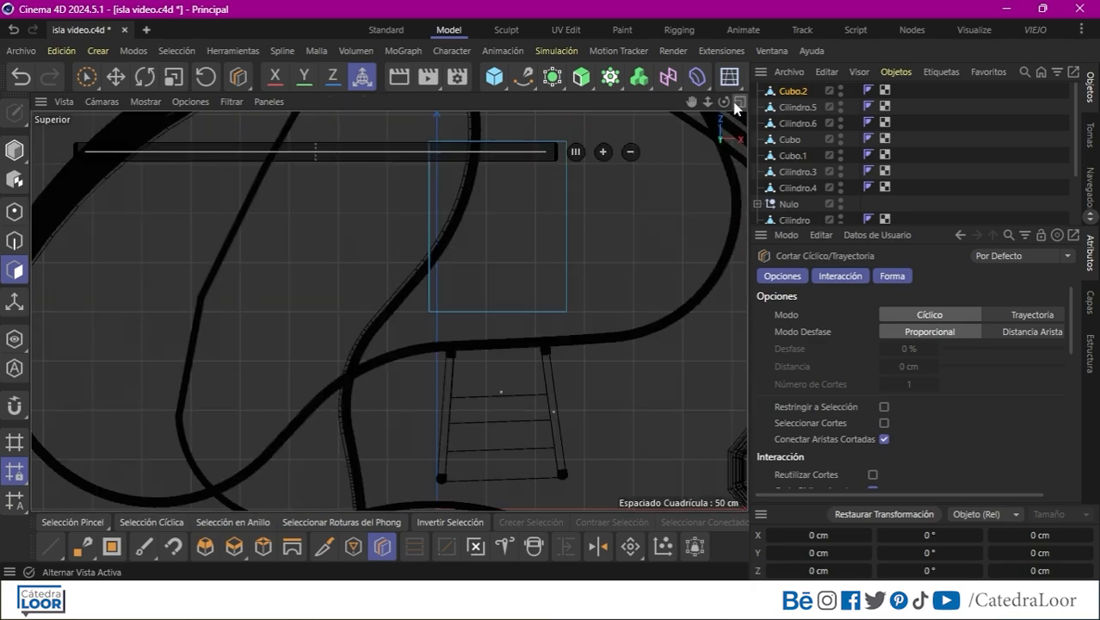
pyautogui.scroll(3, 608, 181)
pyautogui.click(595, 189)
pyautogui.click(740, 104)
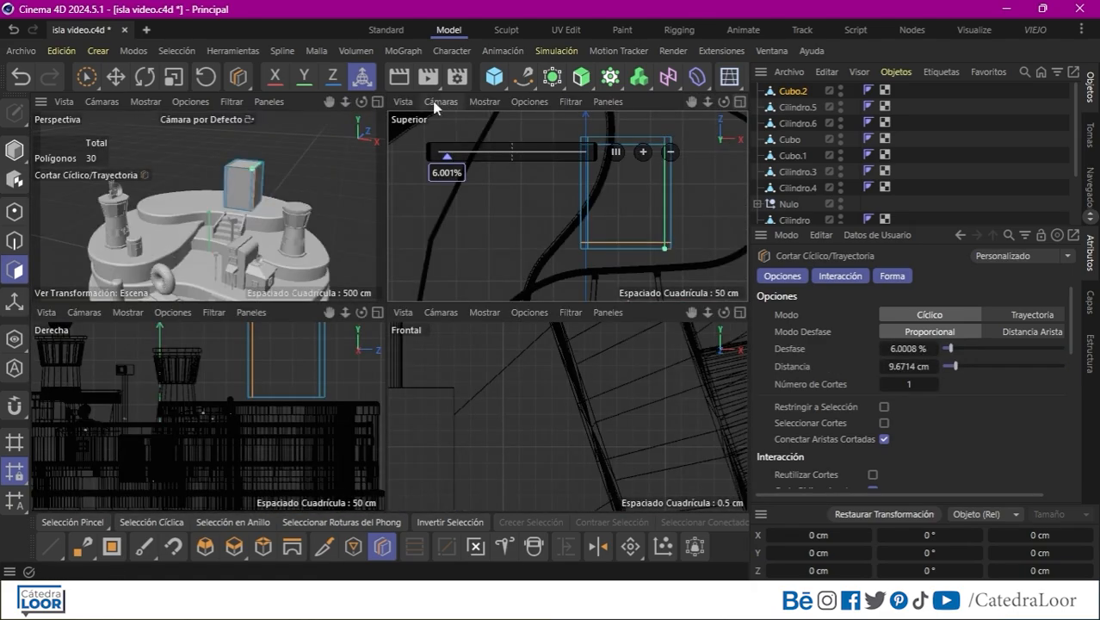
# Cut a horizontal loop around the cube at 50% of its height
pyautogui.click(379, 102)
pyautogui.moveTo(707, 102); pyautogui.dragTo(826, 107)
pyautogui.click(555, 247)
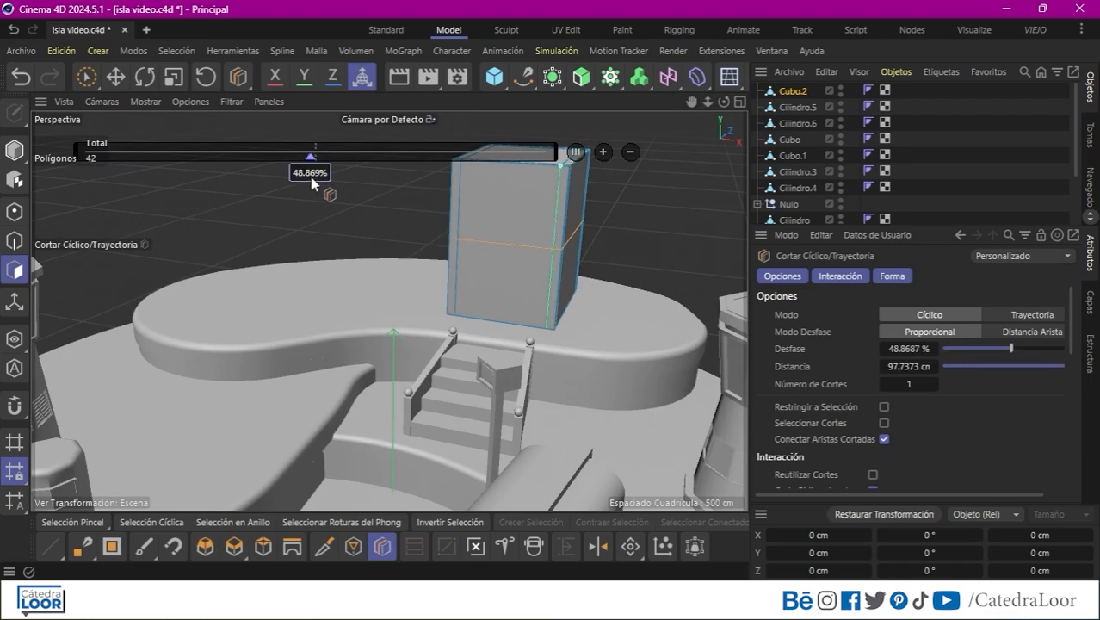
pyautogui.click(318, 174)
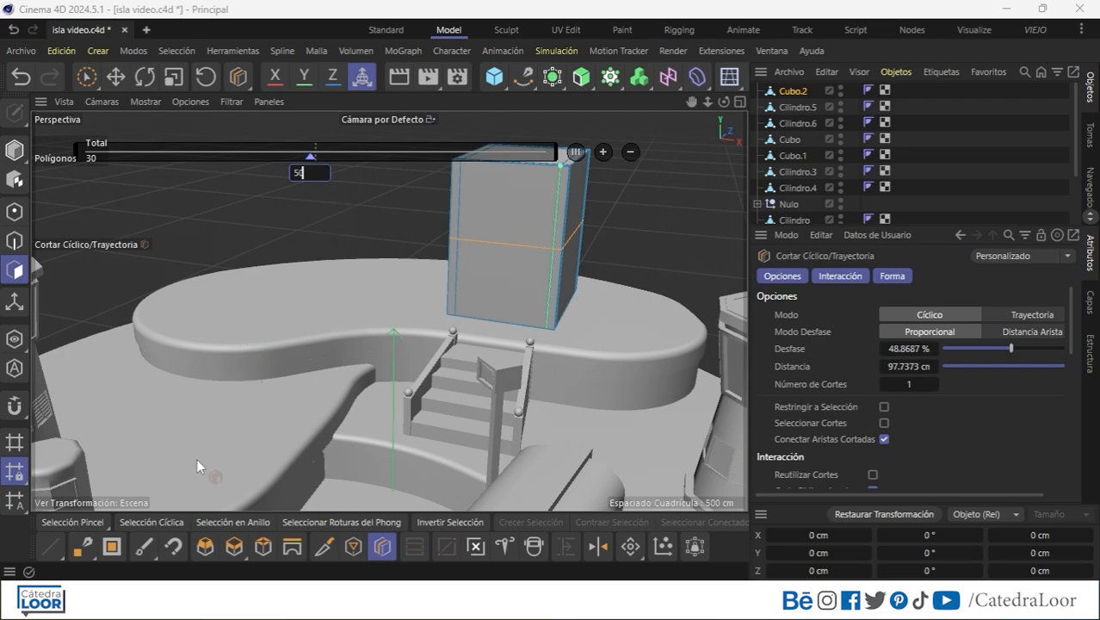
pyautogui.write('50')
# Select the large lower polygon on the cube's side facing the round tower and inset it by 9.8 cm
pyautogui.click(97, 525)
pyautogui.keyDown('alt'); pyautogui.moveTo(576, 295); pyautogui.dragTo(498, 301); pyautogui.keyUp('alt')
pyautogui.click(529, 257)
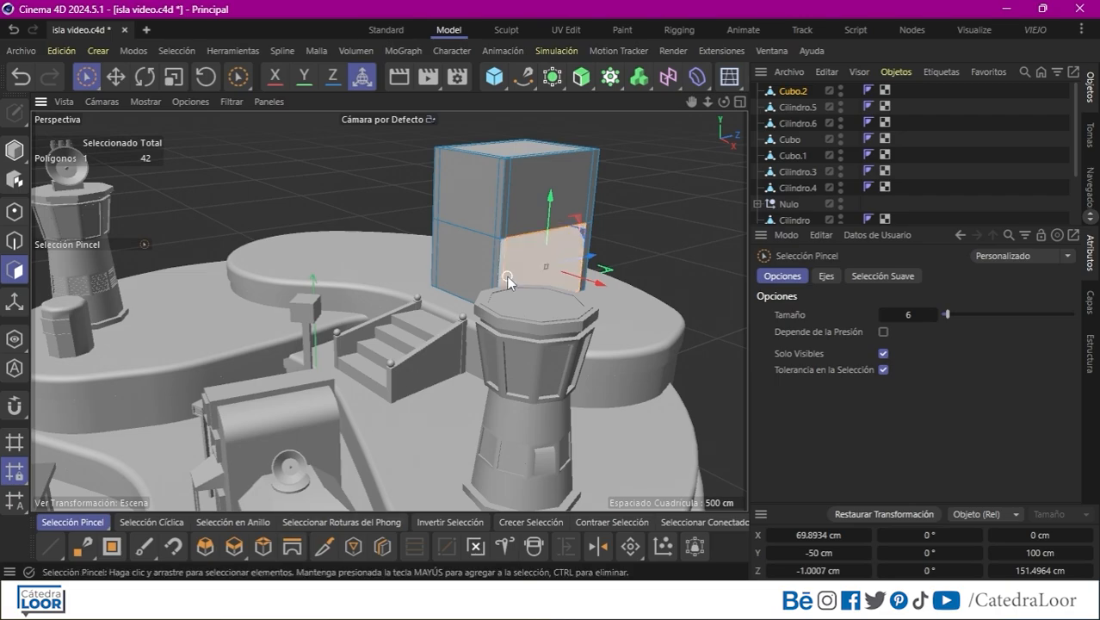
pyautogui.moveTo(708, 101); pyautogui.dragTo(779, 106)
pyautogui.press('i')
# Select the two vertical edges of the inset polygon and scale them closer together, to about 100 cm apart
pyautogui.click(13, 241)
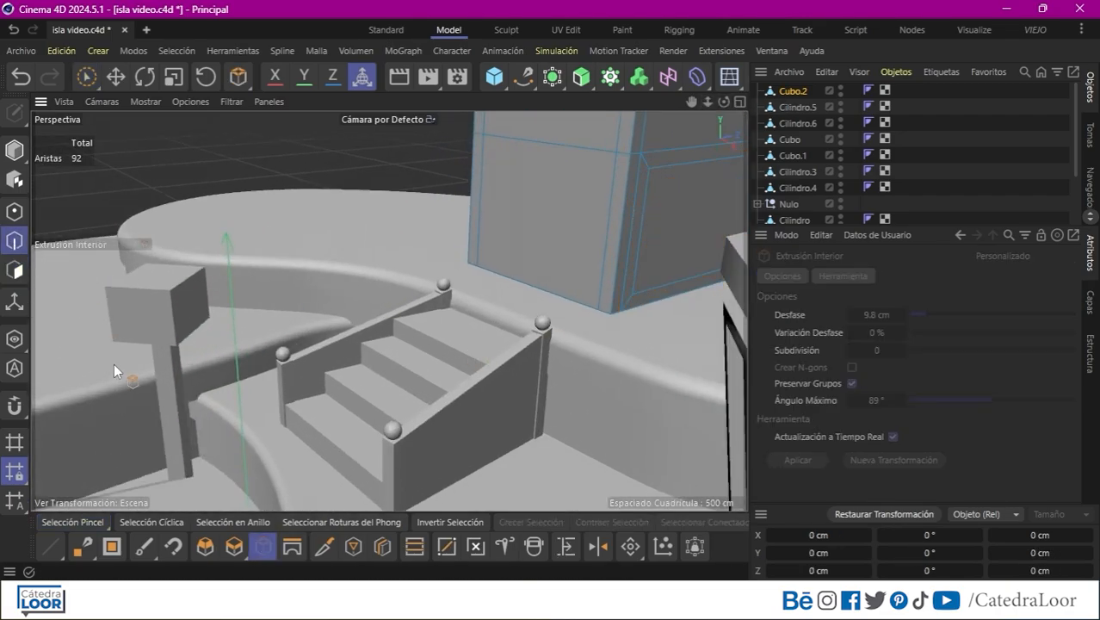
pyautogui.click(99, 523)
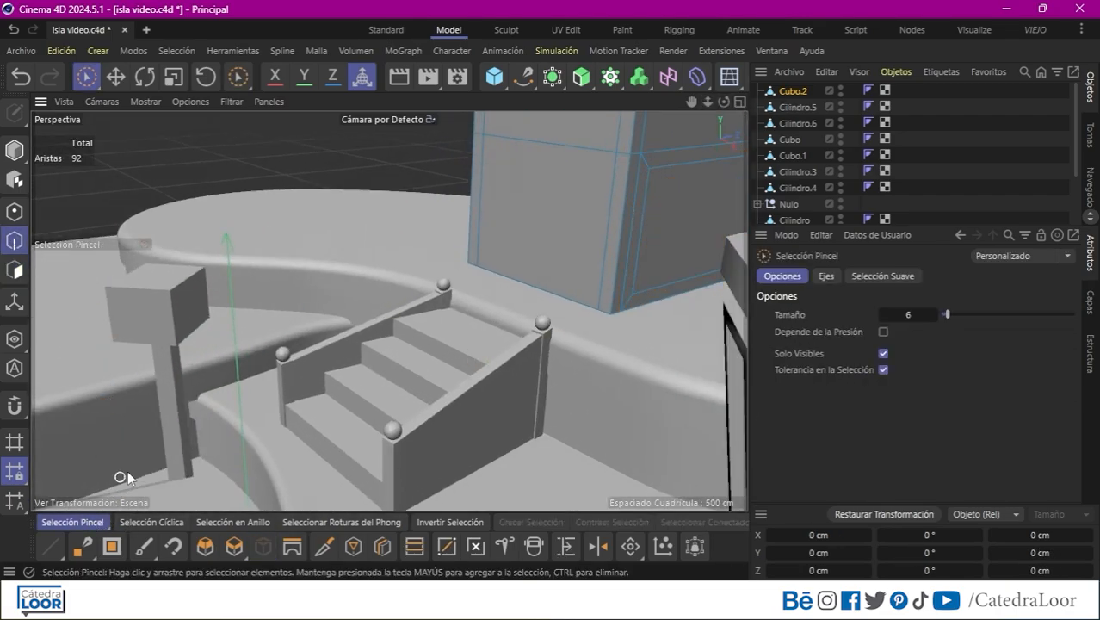
pyautogui.moveTo(692, 101); pyautogui.dragTo(534, 191)
pyautogui.click(472, 314)
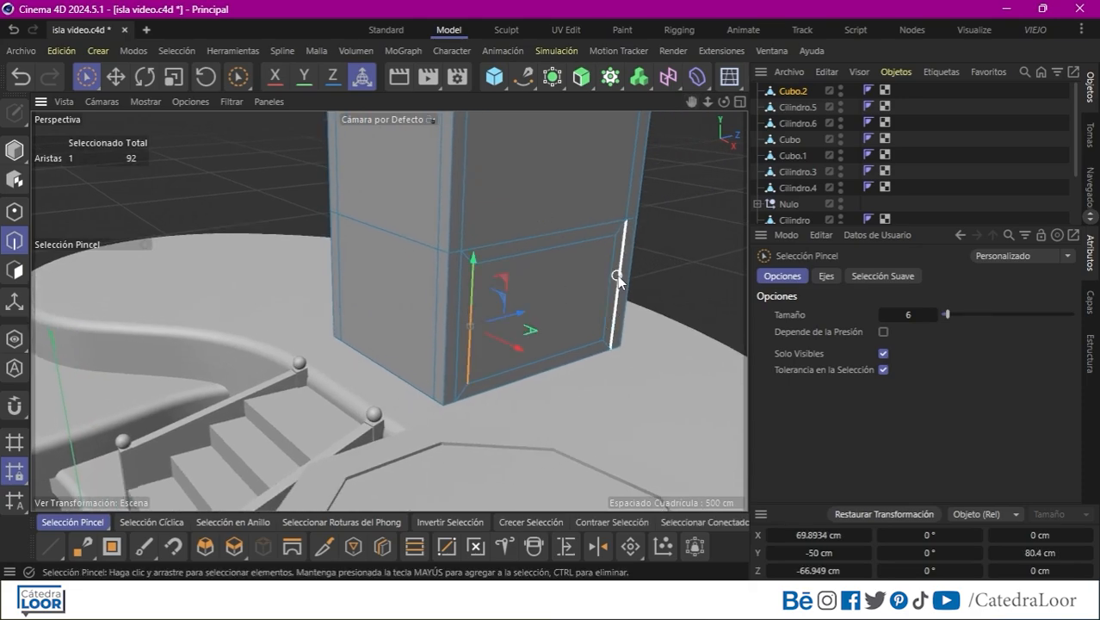
pyautogui.keyDown('shift'); pyautogui.click(610, 279); pyautogui.keyUp('shift')
pyautogui.press('t')
pyautogui.moveTo(598, 291); pyautogui.dragTo(581, 301)
# Select the inset's bottom edge and move it down to the cube's base, at Y about -100 cm
pyautogui.click(76, 523)
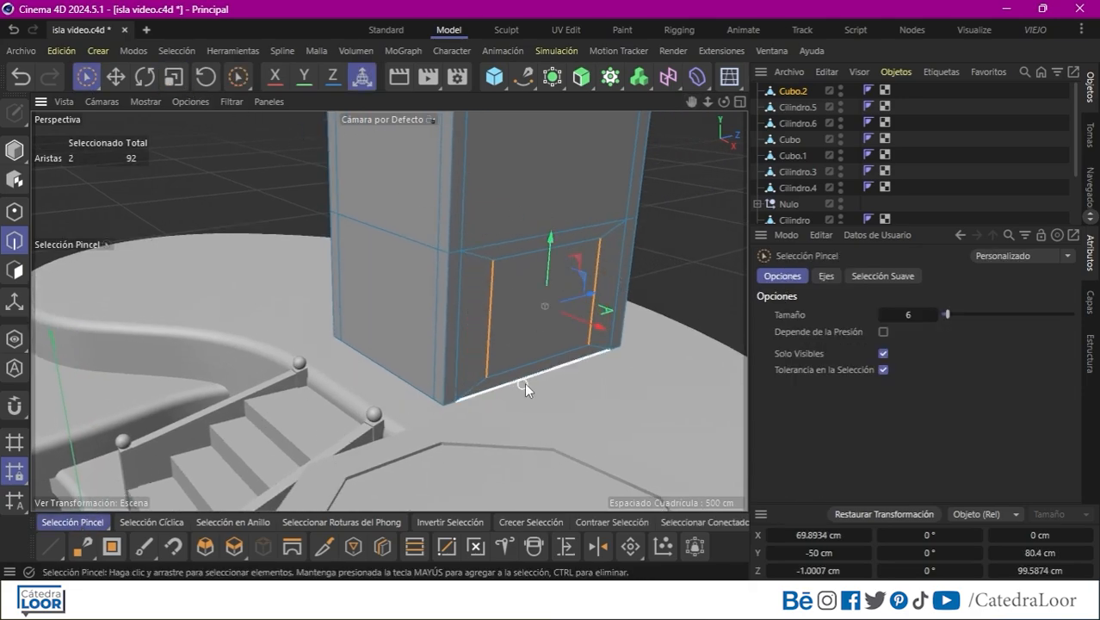
pyautogui.click(528, 363)
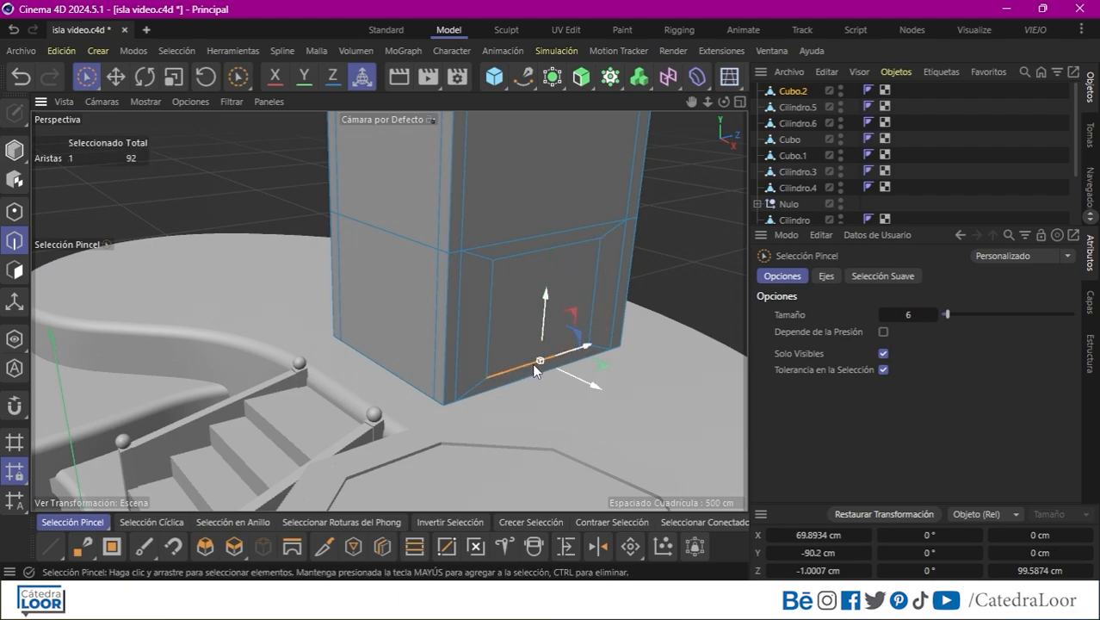
pyautogui.moveTo(547, 330); pyautogui.dragTo(546, 345)
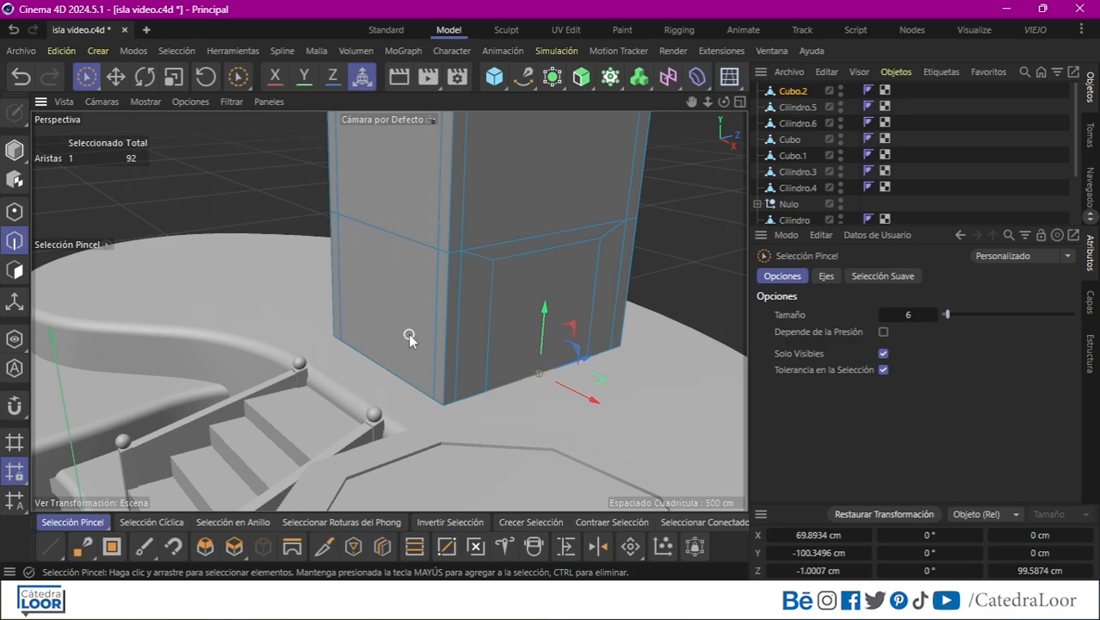
# Split the inset polygon into a separate object and extrude it outward 69.7 cm as a side block
pyautogui.click(13, 270)
pyautogui.rightClick(500, 331)
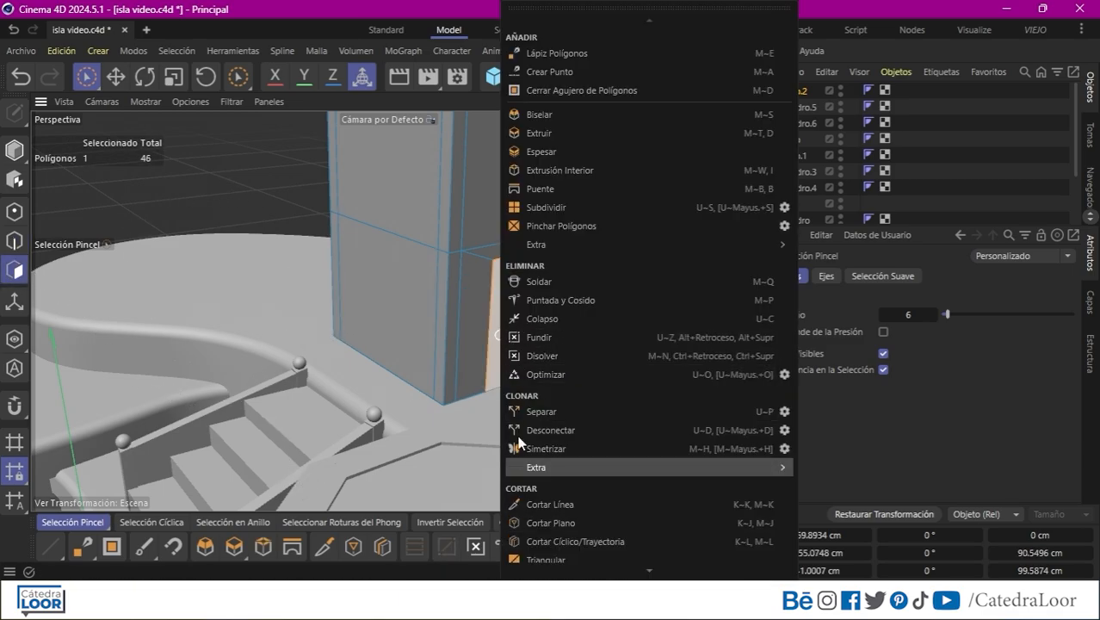
pyautogui.click(518, 410)
pyautogui.scroll(-3, 589, 253)
pyautogui.moveTo(724, 102); pyautogui.dragTo(827, 79)
pyautogui.click(235, 546)
pyautogui.moveTo(210, 436); pyautogui.dragTo(765, 422)
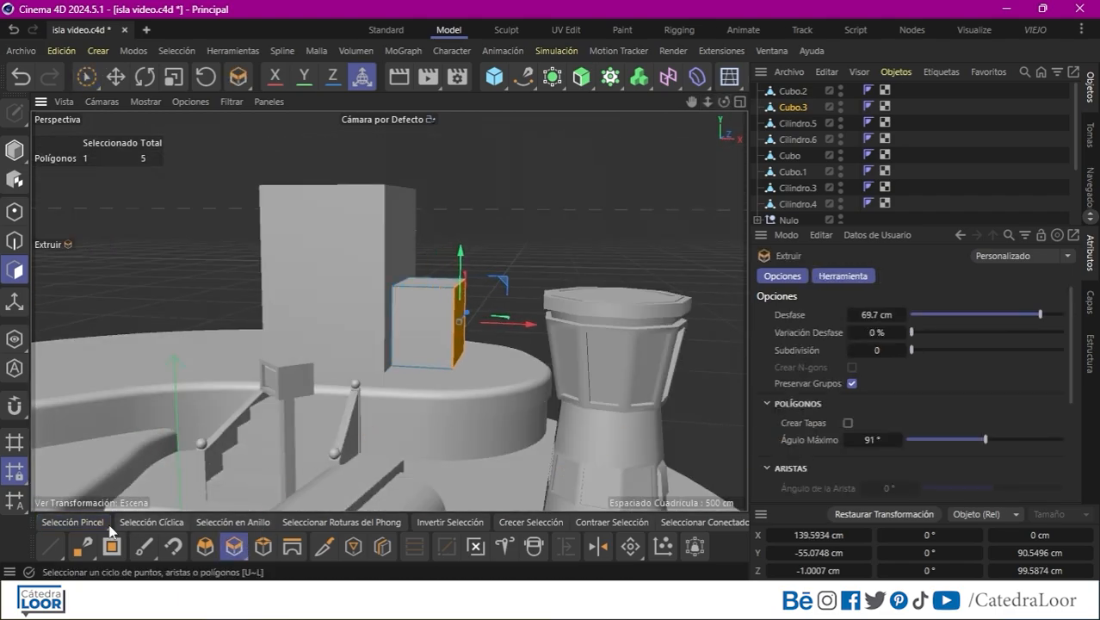
# Select the top polygon of the side block and split it into a separate object
pyautogui.click(93, 524)
pyautogui.keyDown('alt'); pyautogui.moveTo(439, 317); pyautogui.dragTo(436, 292); pyautogui.keyUp('alt')
pyautogui.click(435, 279)
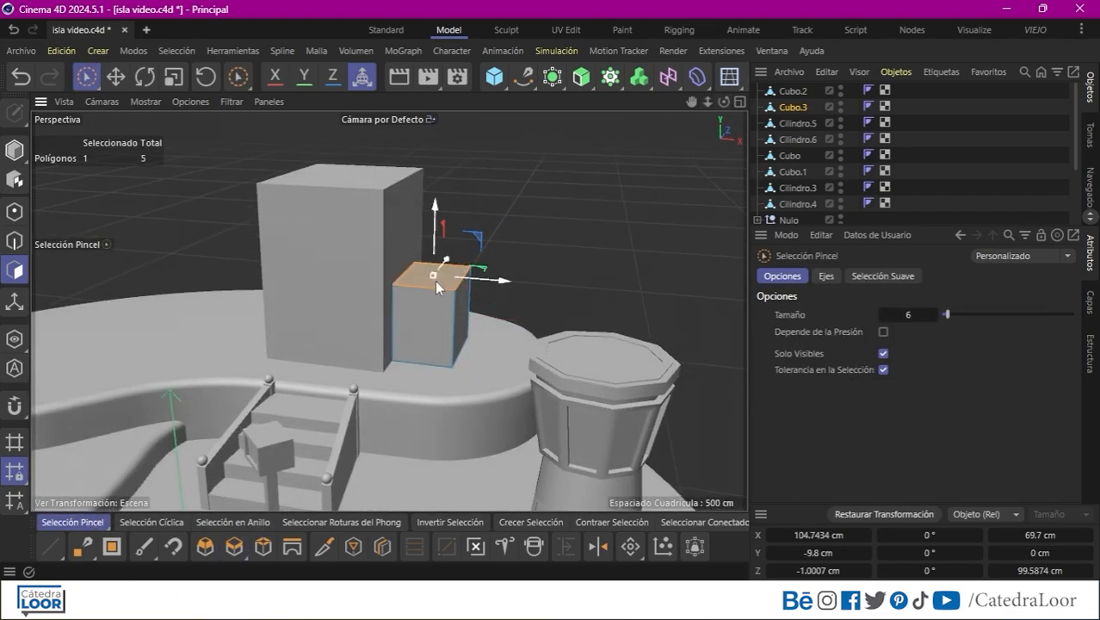
pyautogui.rightClick(449, 284)
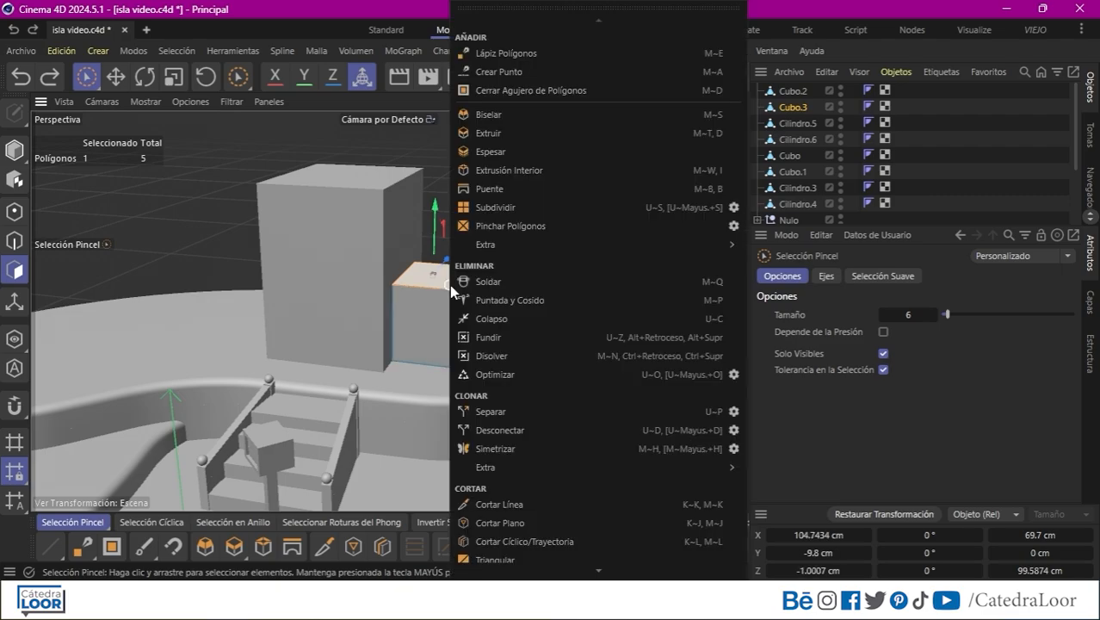
pyautogui.click(479, 407)
# Scale the split top polygon to about 75 × 107 cm and move it outward to X about 107 cm
pyautogui.press('t')
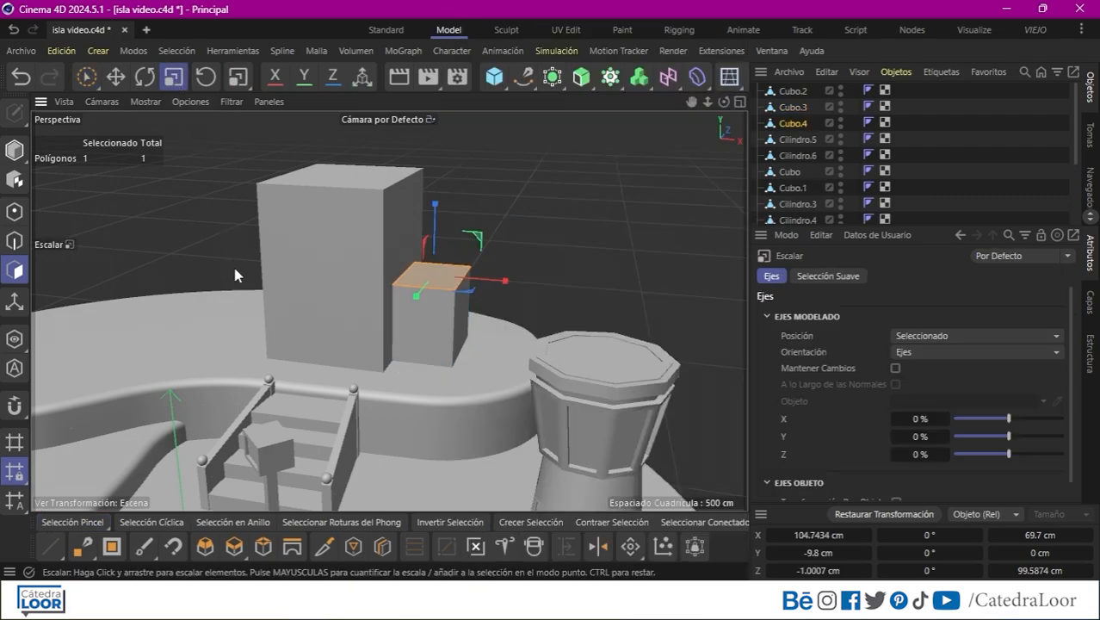
pyautogui.press('F2')
pyautogui.moveTo(691, 101); pyautogui.dragTo(610, 97)
pyautogui.moveTo(708, 101); pyautogui.dragTo(742, 95)
pyautogui.moveTo(691, 102); pyautogui.dragTo(577, 109)
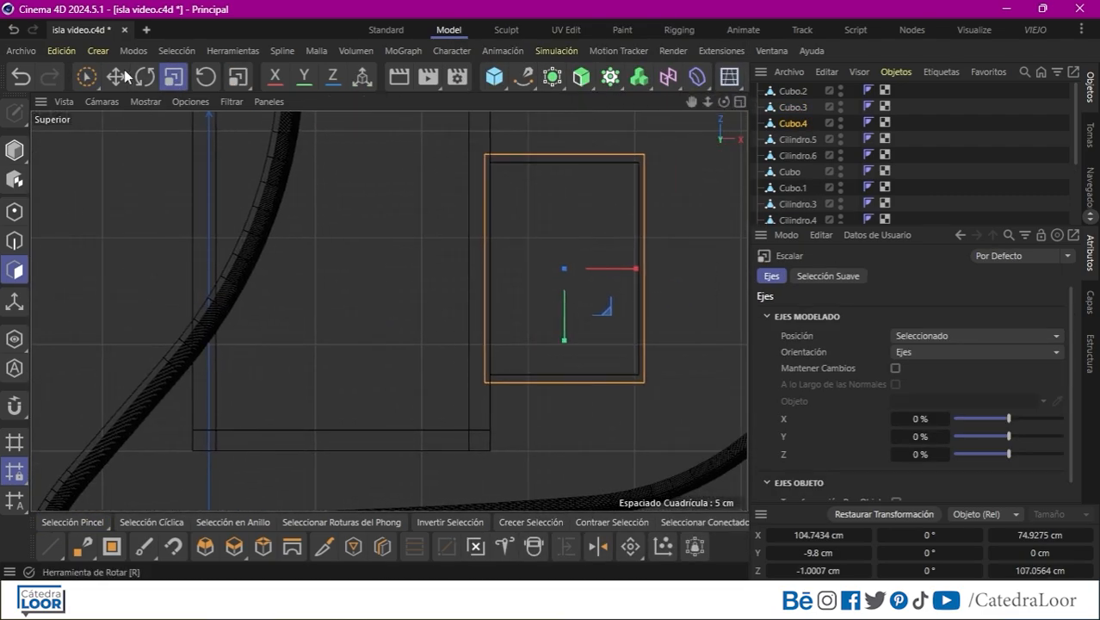
pyautogui.click(116, 77)
pyautogui.moveTo(604, 268); pyautogui.dragTo(610, 267)
pyautogui.click(739, 102)
pyautogui.click(376, 102)
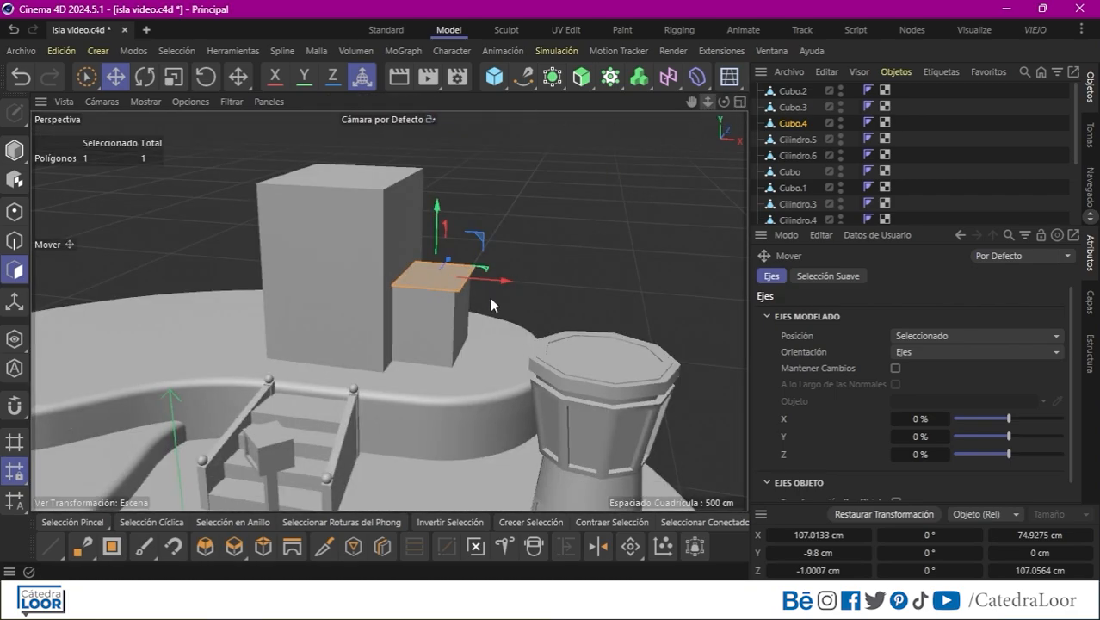
# Extrude the roof polygon upward with caps enabled, about 29 cm in total, starting with a thin base layer
pyautogui.click(233, 549)
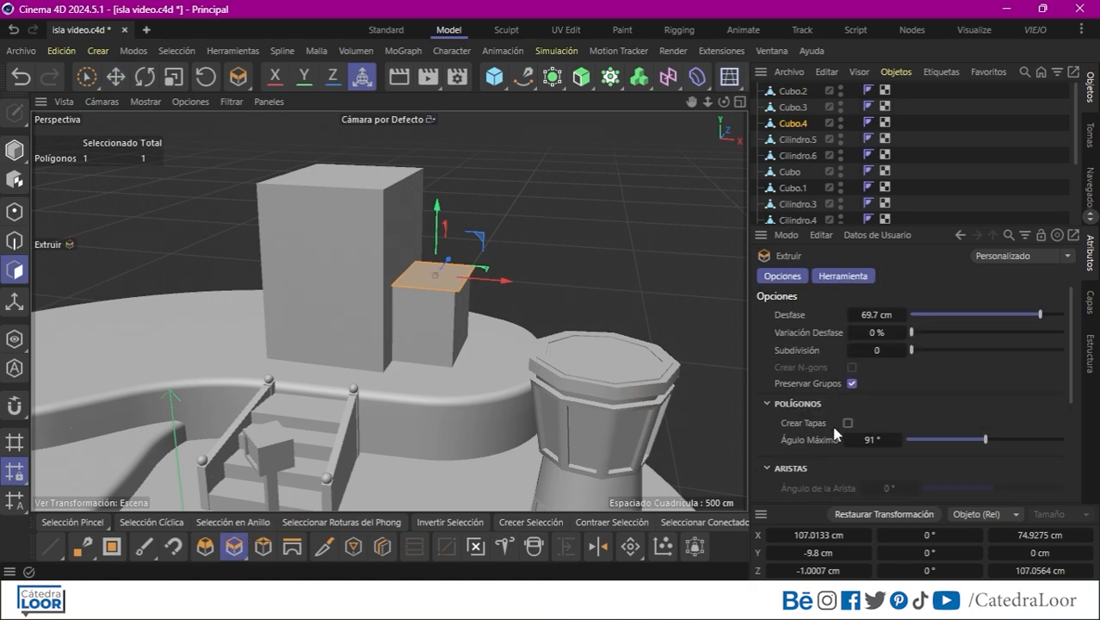
pyautogui.moveTo(691, 101); pyautogui.dragTo(767, 97)
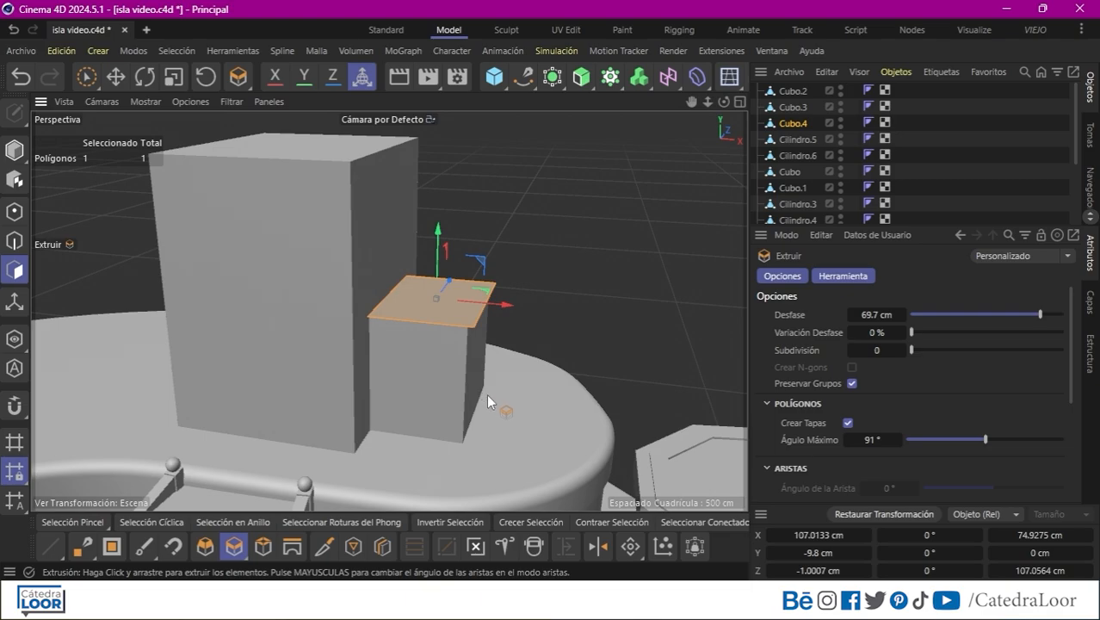
pyautogui.moveTo(462, 401); pyautogui.dragTo(488, 400)
# Scale the roof's top polygon down to about 45 × 64 cm and move it toward the tall block, to X about 92 cm
pyautogui.click(174, 77)
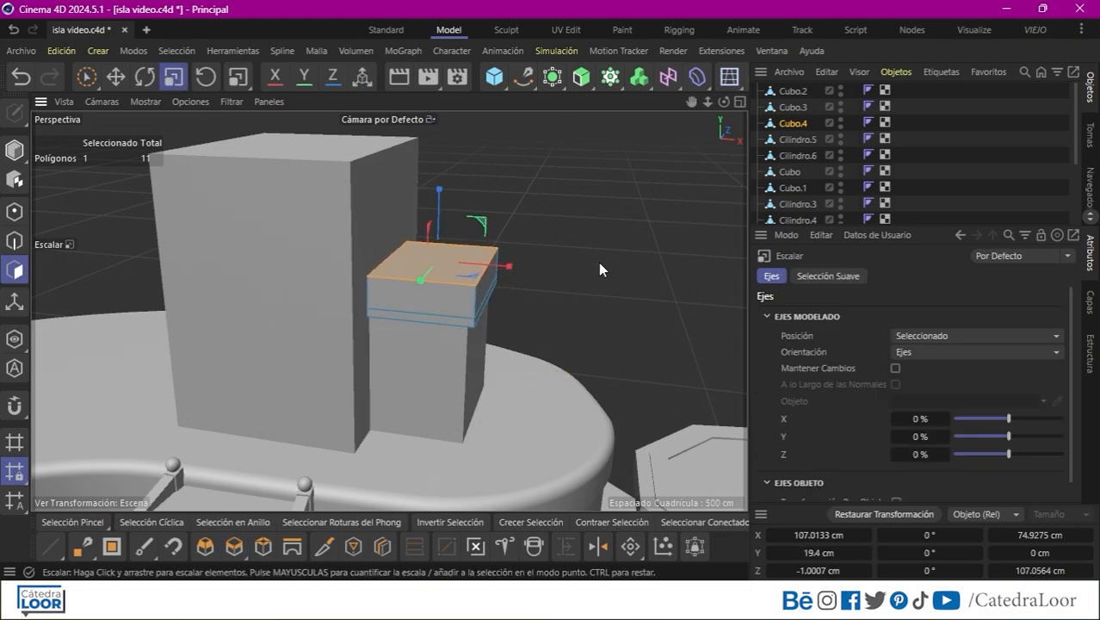
pyautogui.moveTo(600, 265); pyautogui.dragTo(335, 320)
pyautogui.click(116, 77)
pyautogui.click(739, 102)
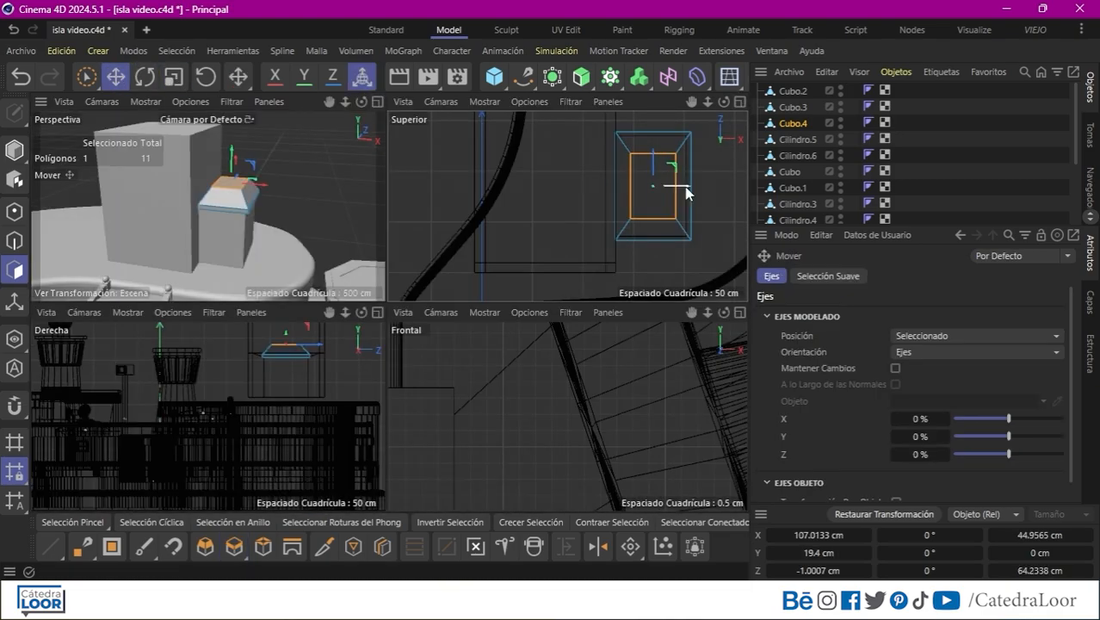
pyautogui.moveTo(686, 193); pyautogui.dragTo(671, 194)
pyautogui.middleClick(370, 241)
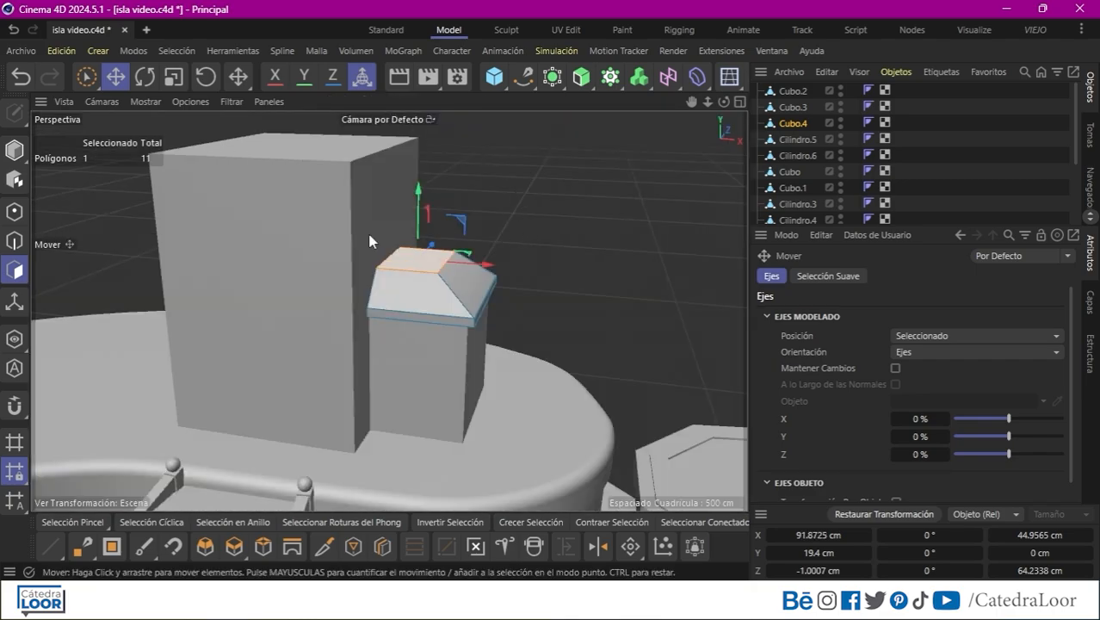
# Cut a horizontal loop around the walls of the annex block, about 9.2 cm above its base
pyautogui.click(21, 150)
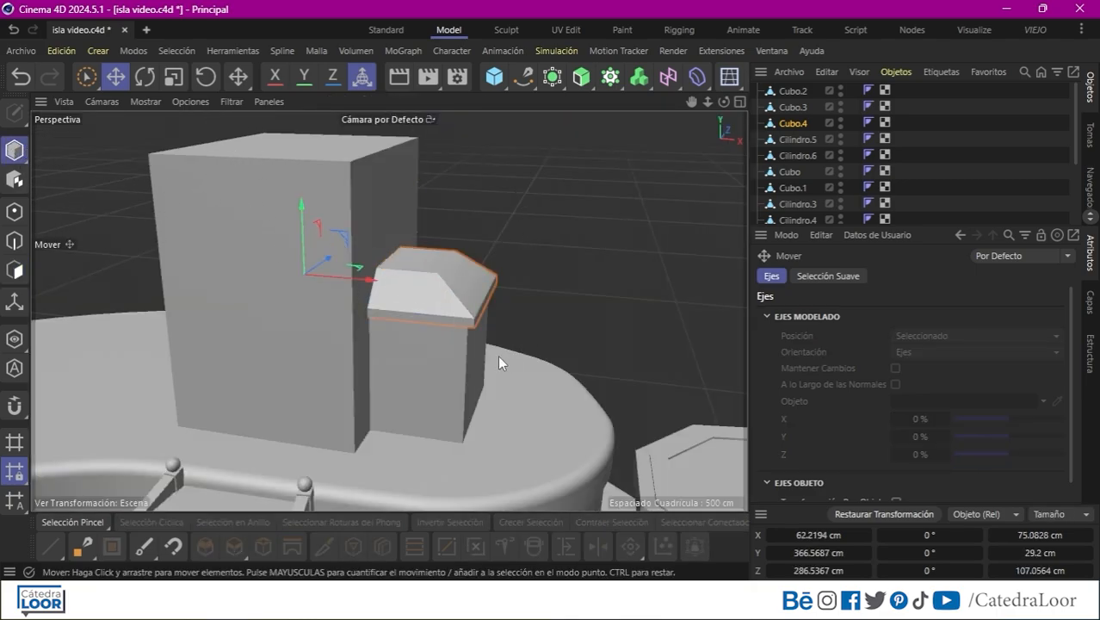
pyautogui.click(448, 389)
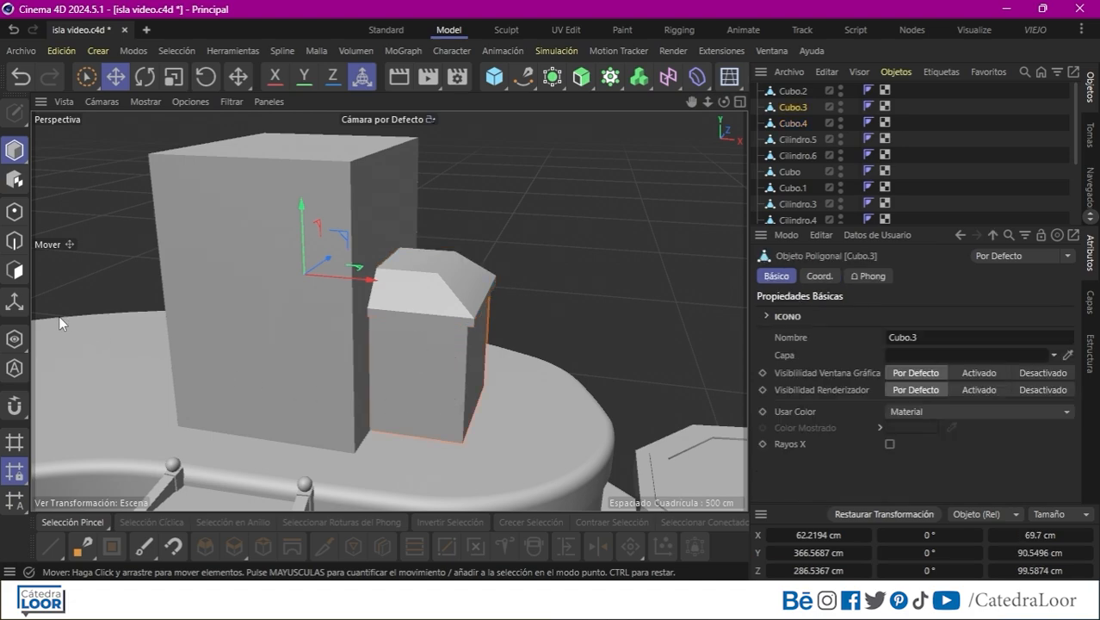
pyautogui.click(14, 270)
pyautogui.click(382, 545)
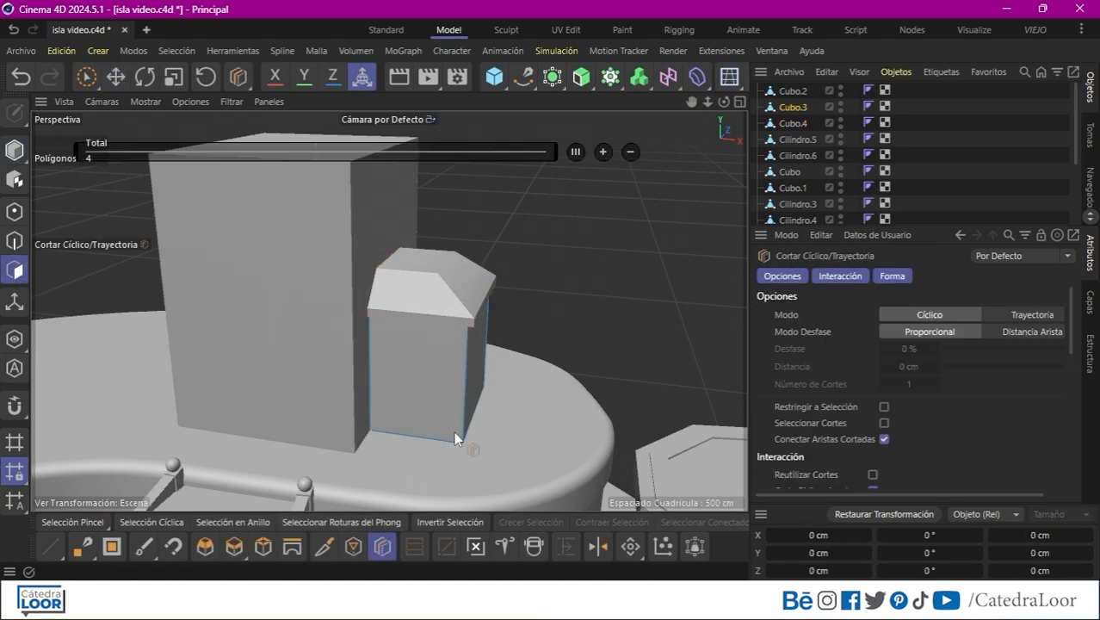
pyautogui.click(463, 439)
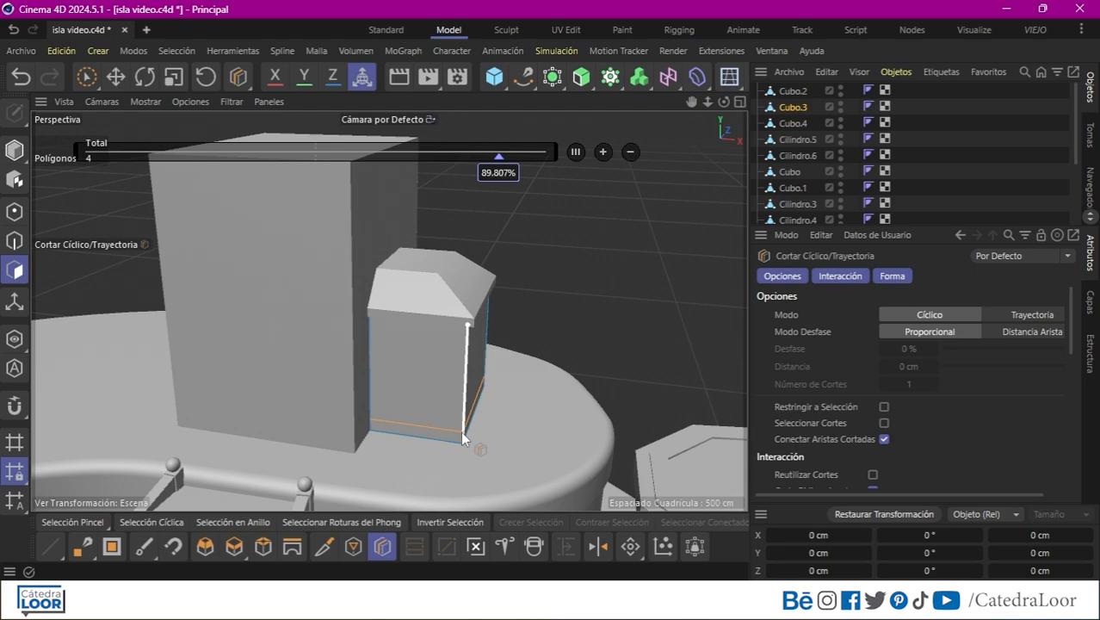
# Select the narrow strip around the annex base and extrude it outward about 5.2 cm with caps enabled
pyautogui.click(151, 522)
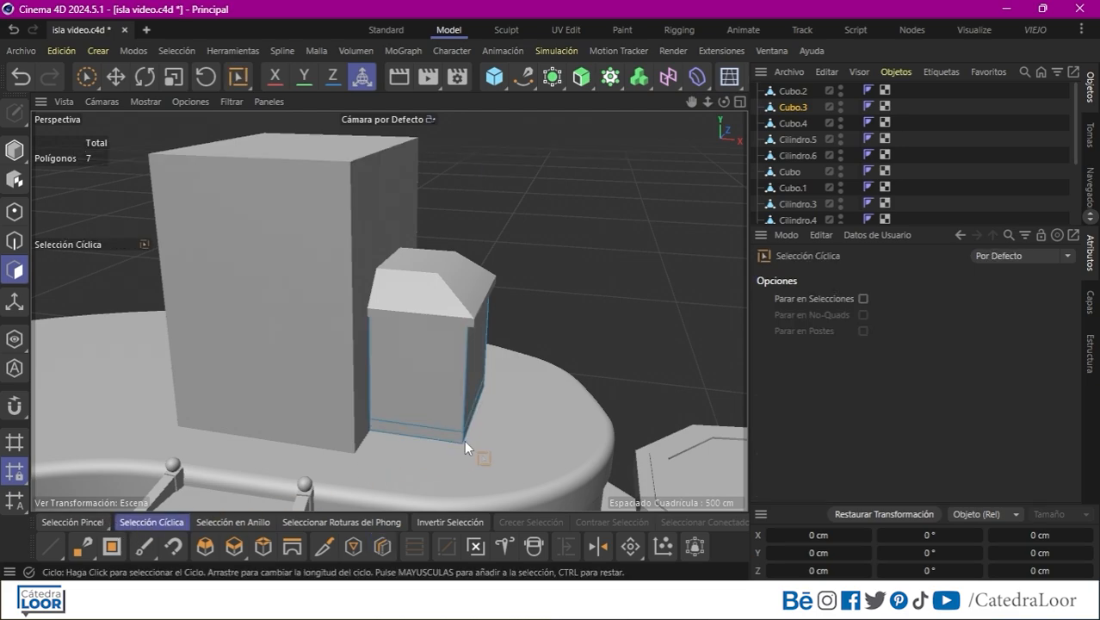
pyautogui.click(459, 439)
pyautogui.click(234, 547)
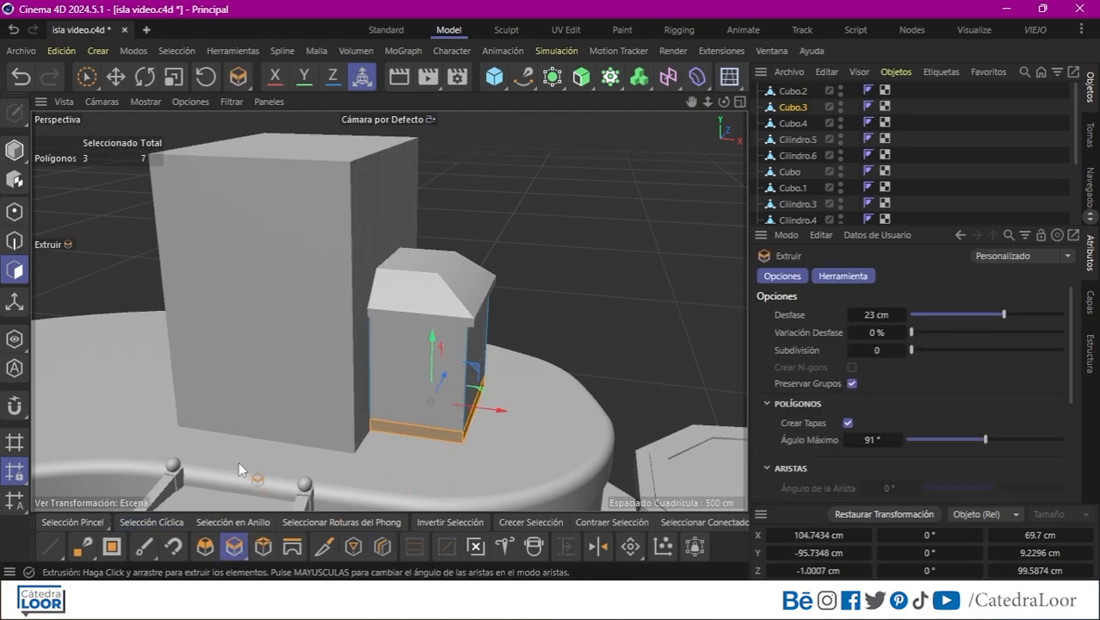
pyautogui.moveTo(238, 450); pyautogui.dragTo(269, 455)
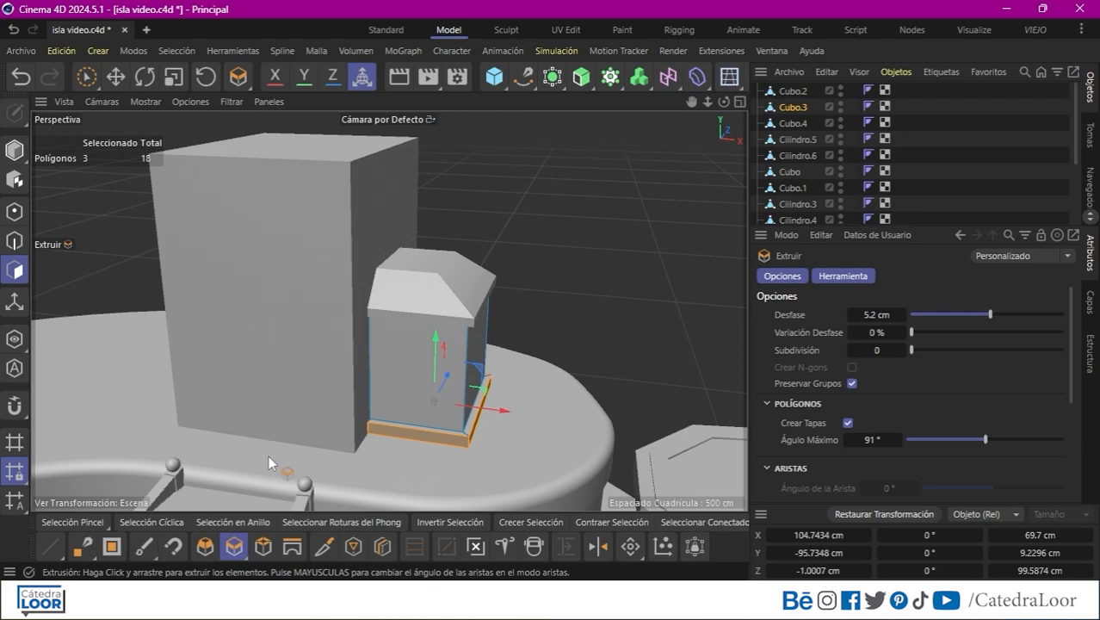
# Inset the annex's front wall polygon to about 25.7 × 37.3 cm and split the inner polygon into a separate window object
pyautogui.click(86, 521)
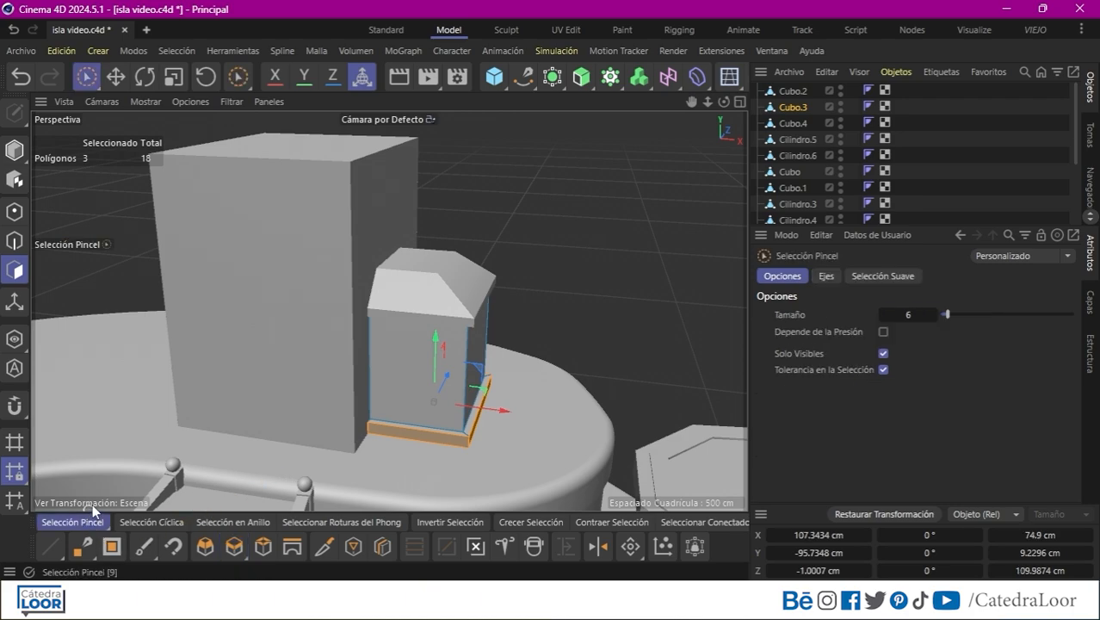
pyautogui.click(408, 367)
pyautogui.click(263, 547)
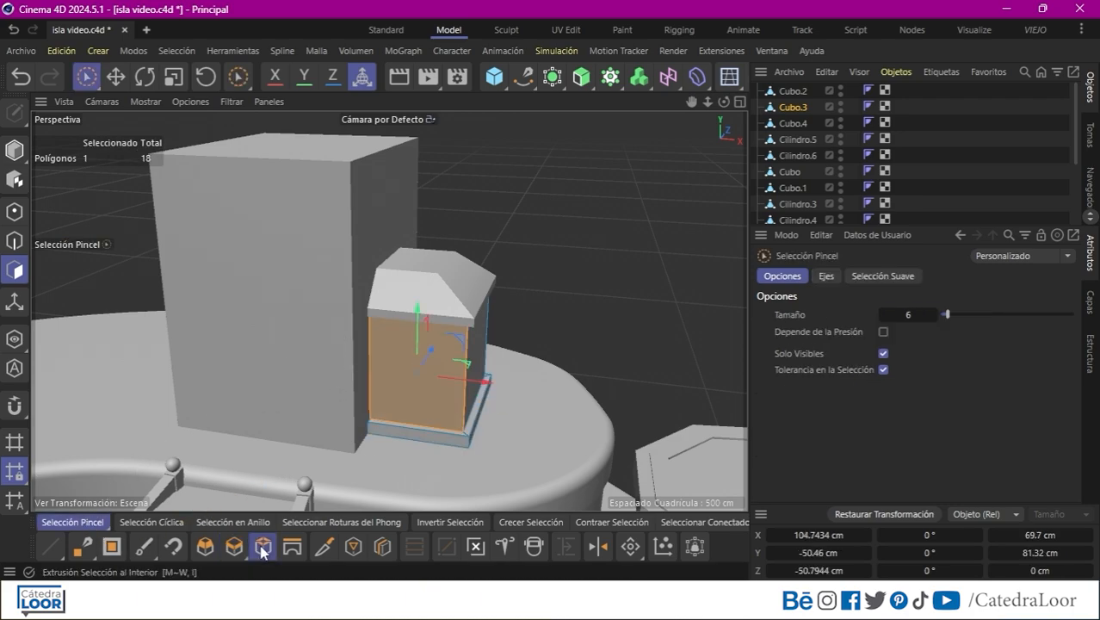
pyautogui.moveTo(567, 383); pyautogui.dragTo(429, 392)
pyautogui.rightClick(428, 392)
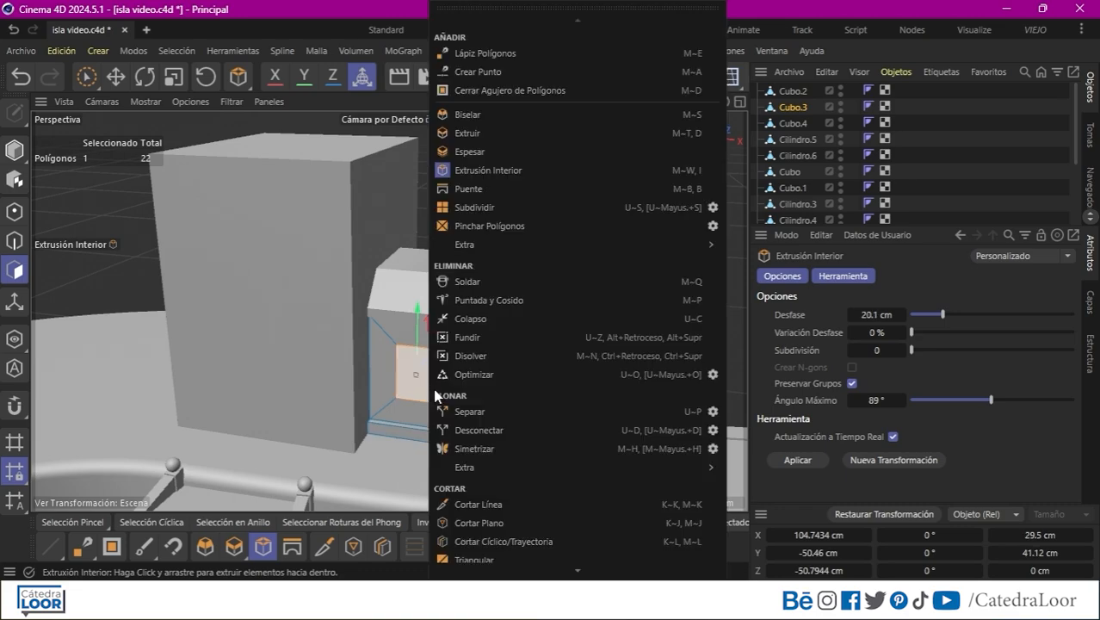
pyautogui.click(470, 411)
# Extrude the window panel outward about 3.5 cm and inset its front face about 2.6 cm to form a frame
pyautogui.click(234, 546)
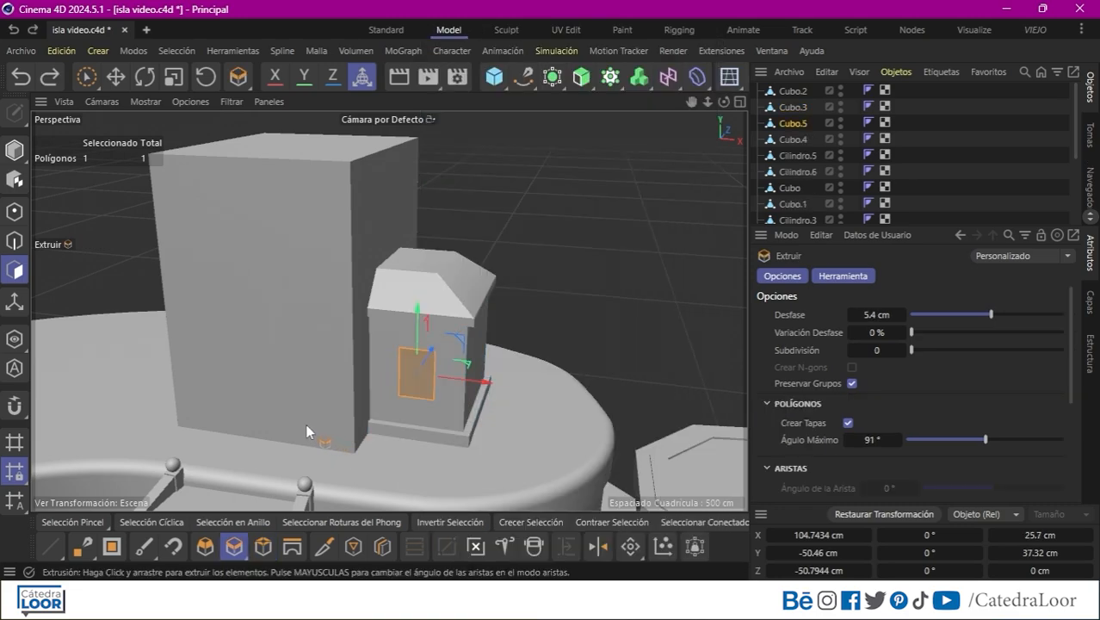
pyautogui.click(263, 546)
pyautogui.moveTo(507, 382); pyautogui.dragTo(508, 362)
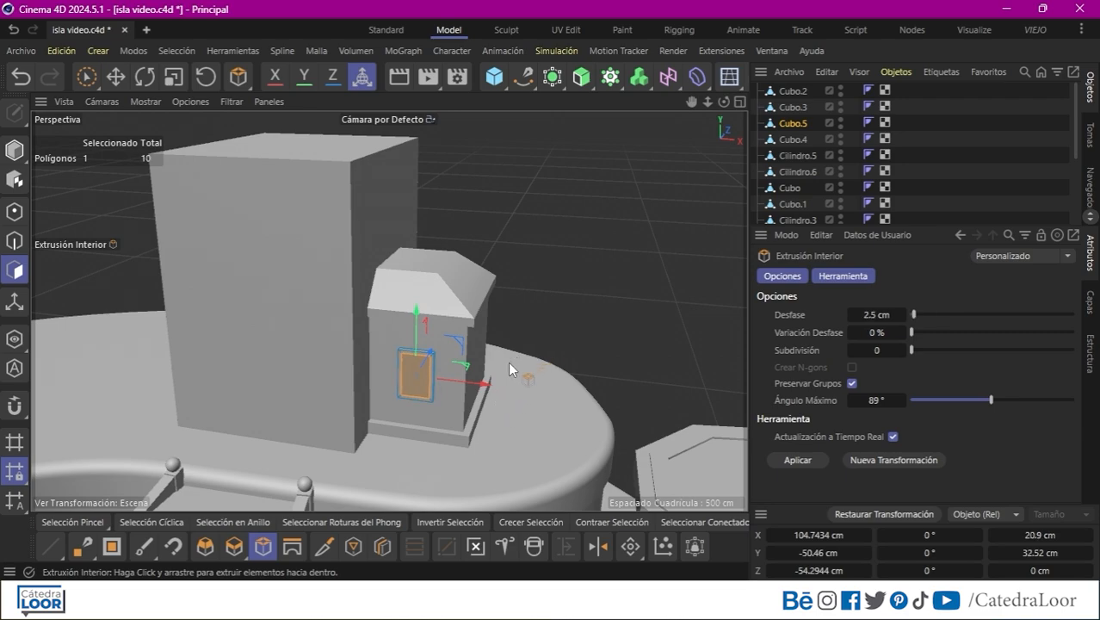
# Push the window's inner face inward with a -1.5 cm extrusion, with caps disabled
pyautogui.click(234, 547)
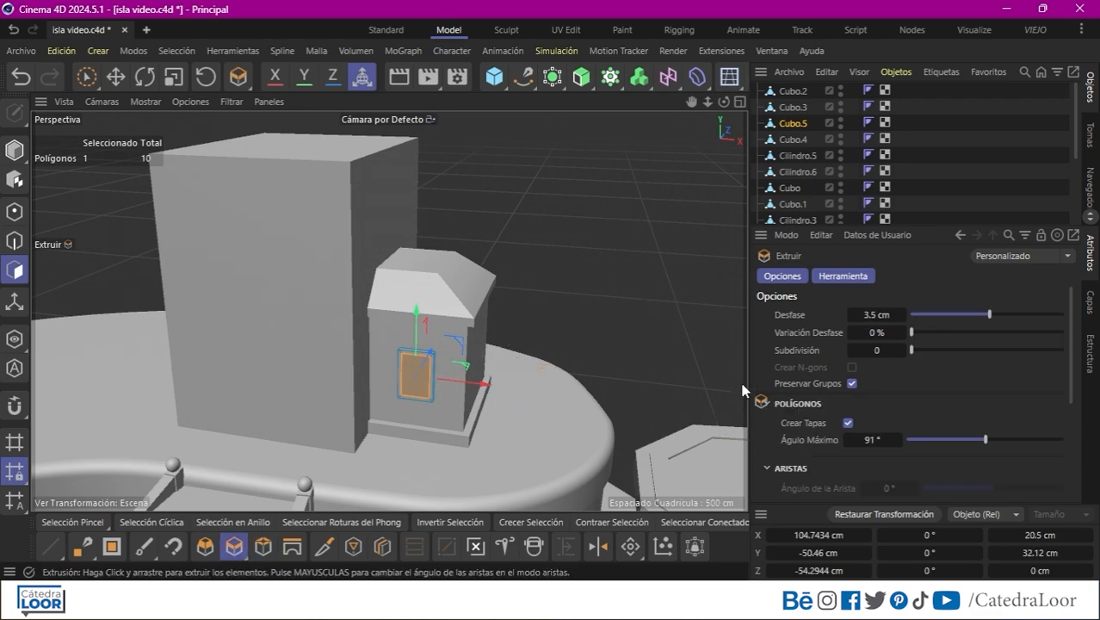
pyautogui.click(847, 422)
pyautogui.moveTo(517, 430); pyautogui.dragTo(508, 433)
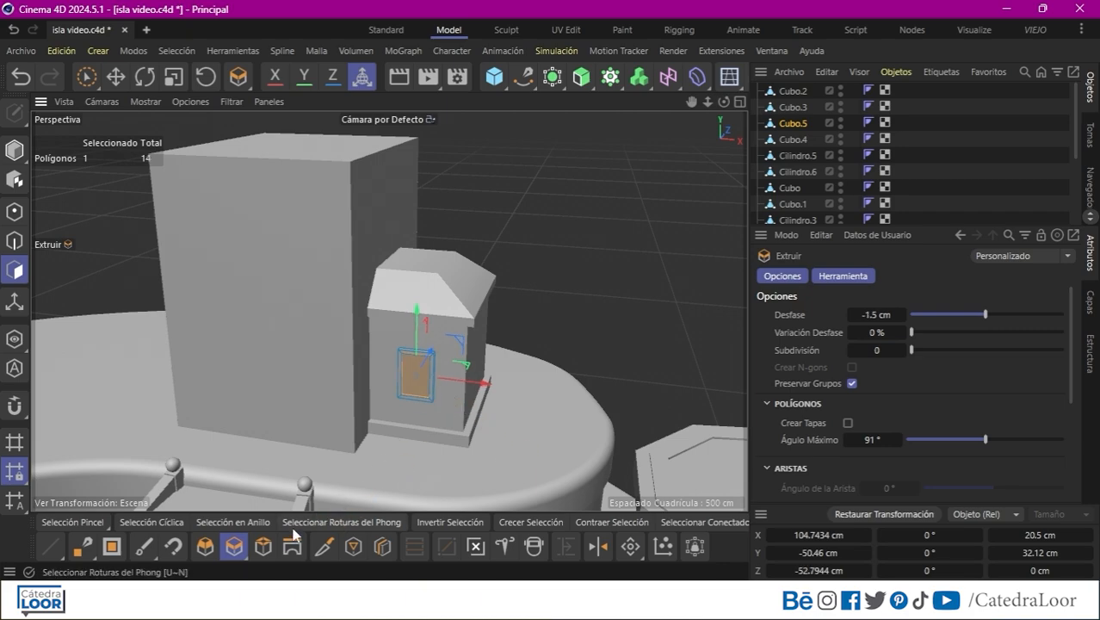
# Divide the recessed window face into six vertical strips with five evenly spaced loop cuts
pyautogui.click(383, 551)
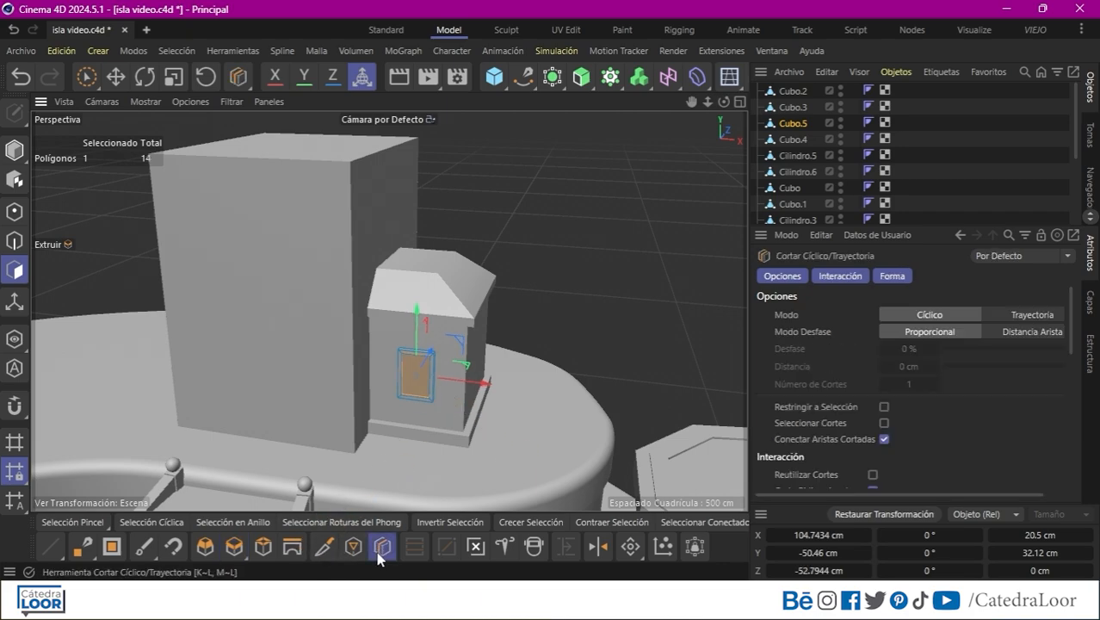
pyautogui.click(421, 362)
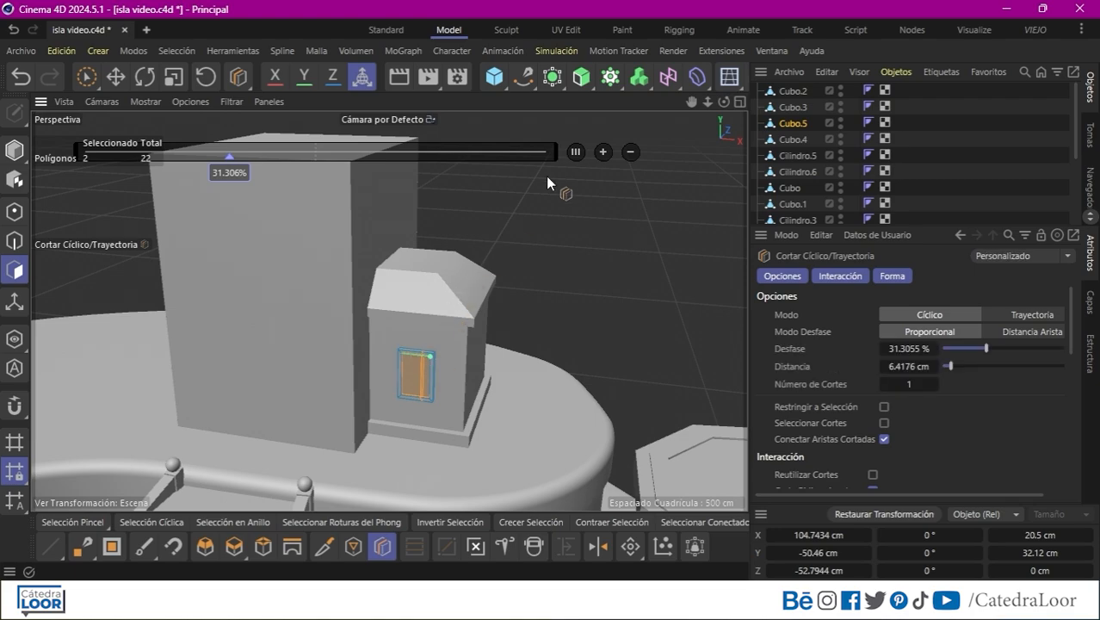
pyautogui.click(603, 152)
pyautogui.click(603, 152)
pyautogui.click(603, 153)
pyautogui.click(603, 153)
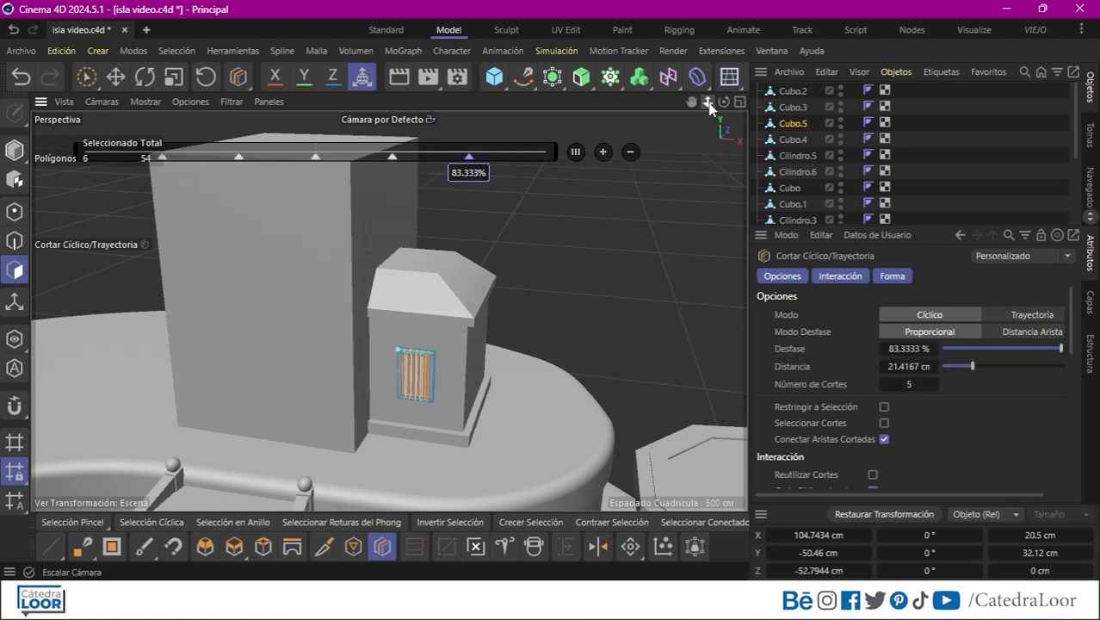
# Inset the six window strips individually about 0.6 cm with group preservation off, and extrude them slightly inward
pyautogui.moveTo(708, 102); pyautogui.dragTo(488, 400)
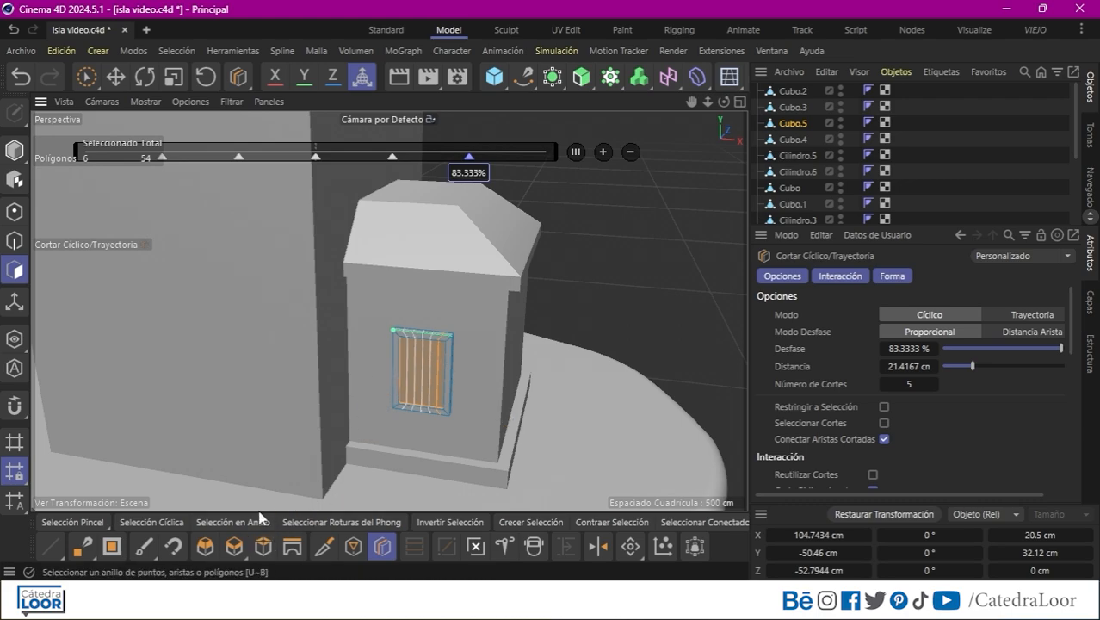
pyautogui.click(263, 547)
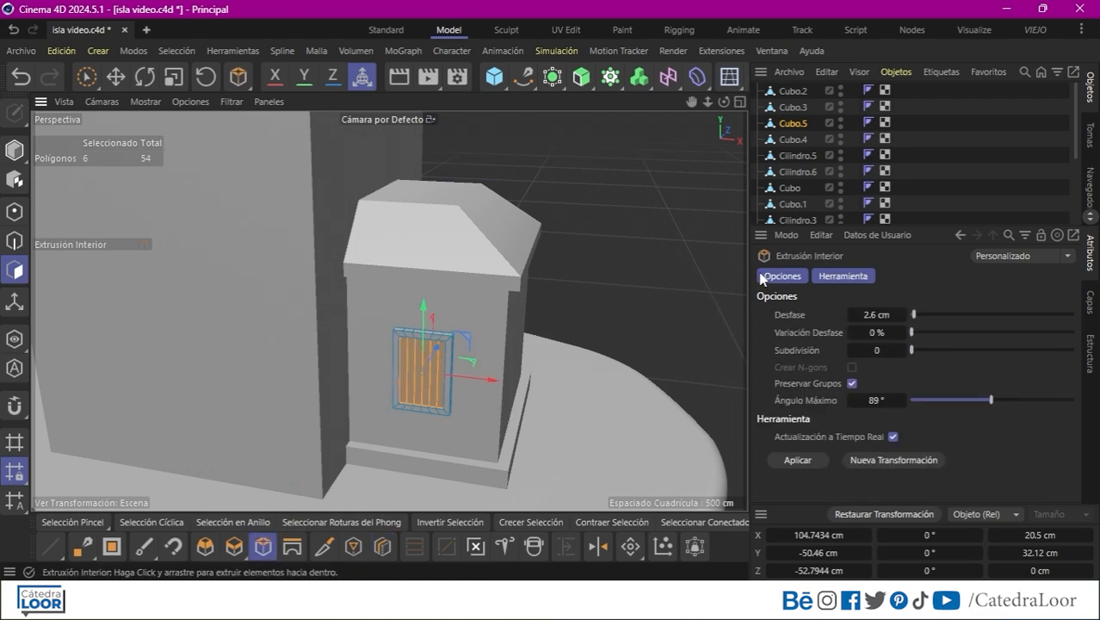
pyautogui.click(852, 383)
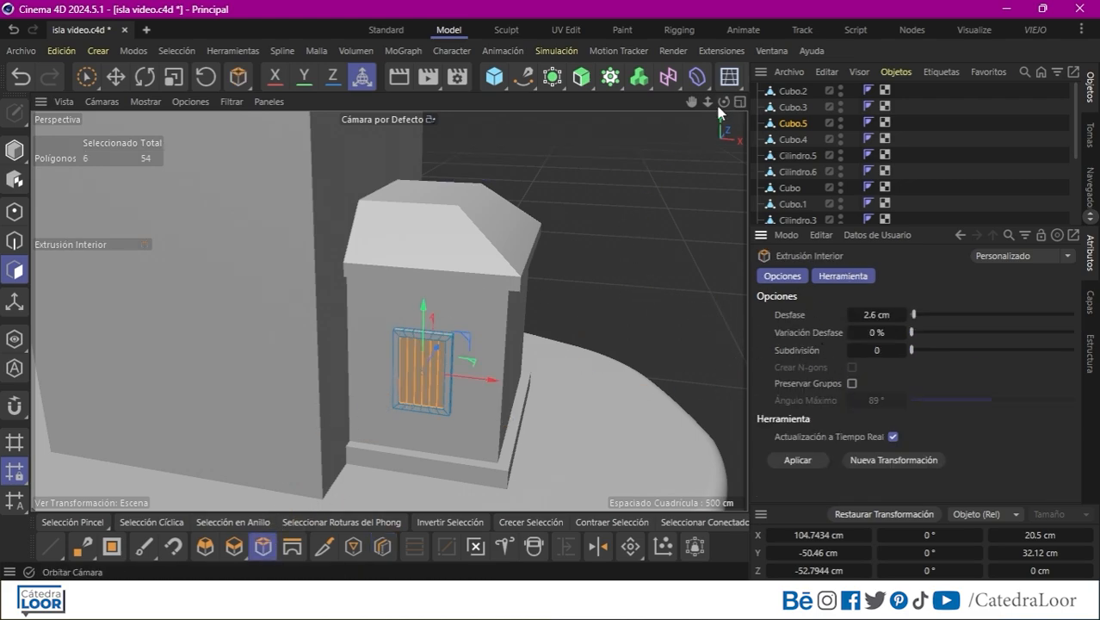
pyautogui.moveTo(724, 101); pyautogui.dragTo(636, 289)
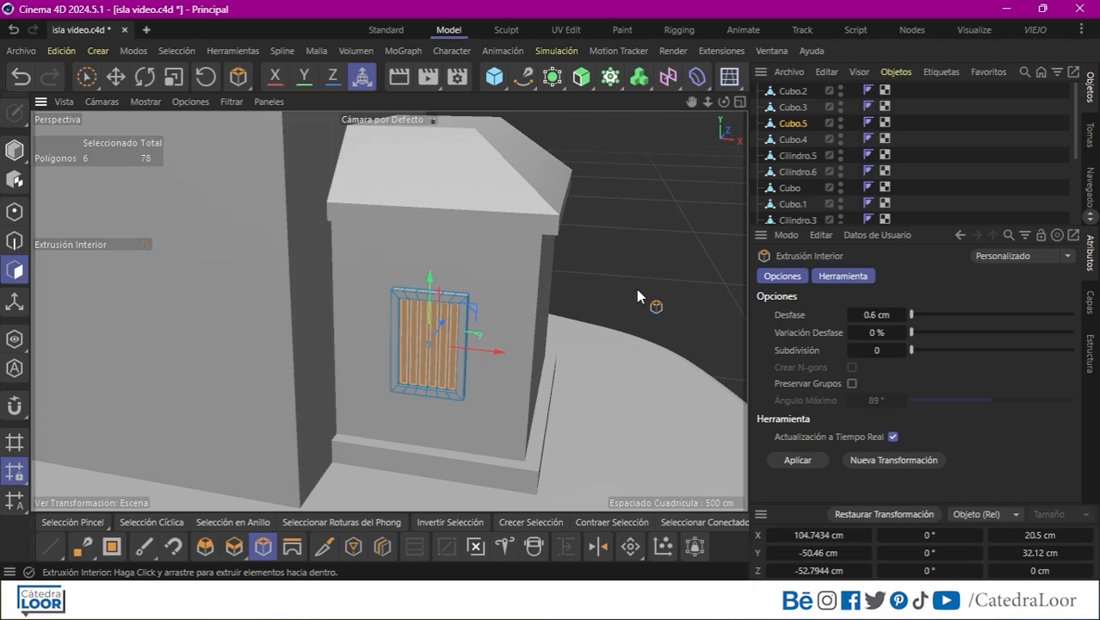
pyautogui.click(235, 546)
pyautogui.moveTo(269, 469); pyautogui.dragTo(260, 469)
# Move the window's axis onto the window and place a copy rotated 180° on the annex's rear wall
pyautogui.click(14, 150)
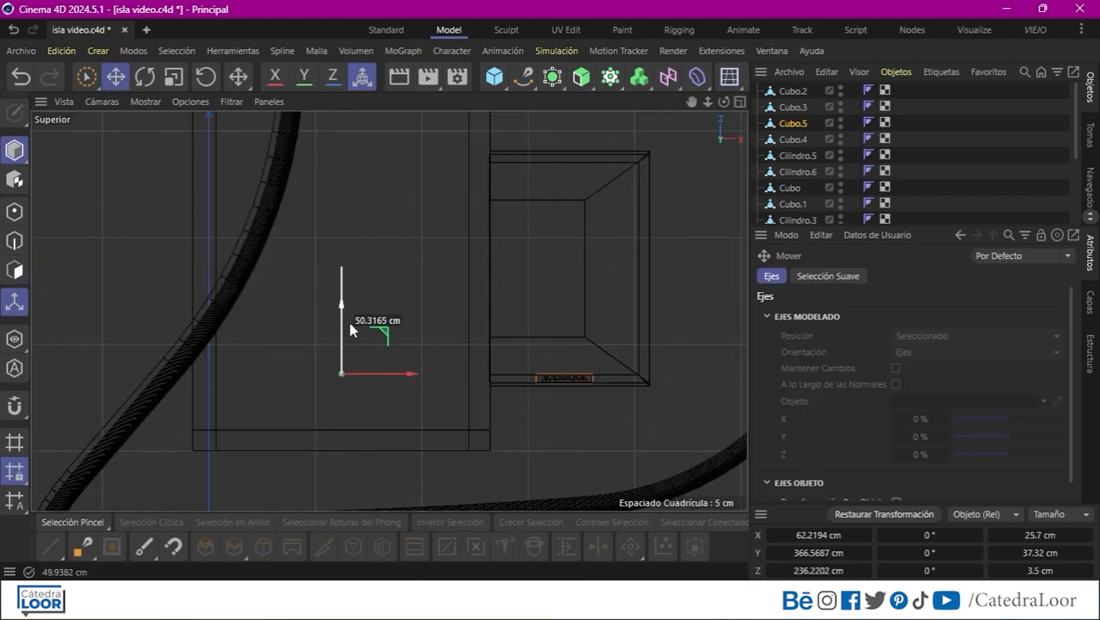
pyautogui.moveTo(326, 324); pyautogui.dragTo(647, 180)
pyautogui.press('r')
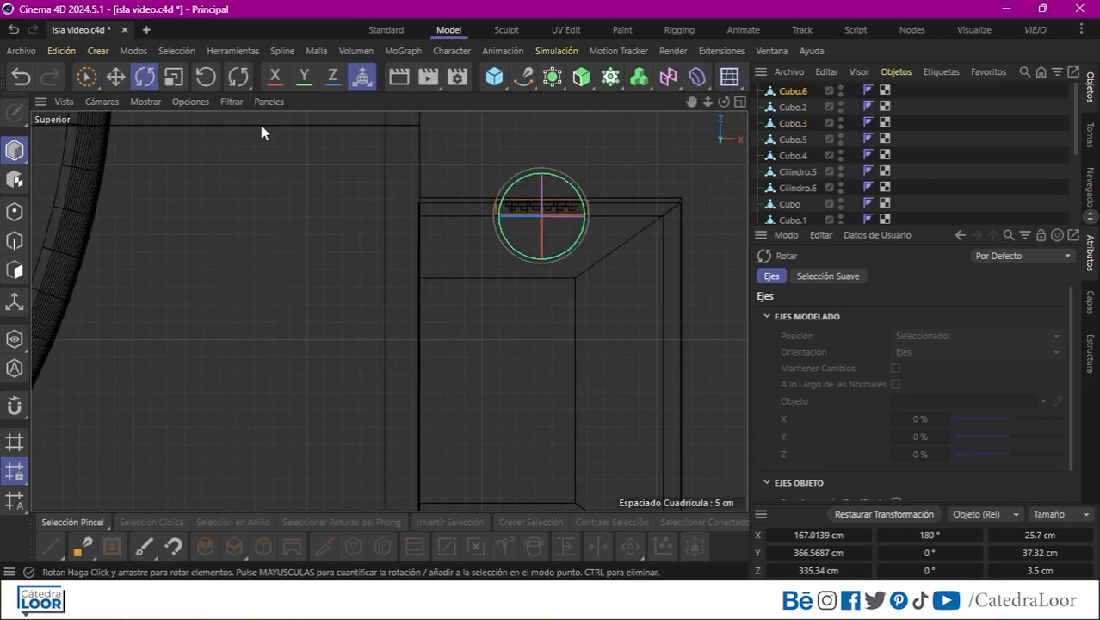
# Place another window copy, rotated 90°, on the annex's outer side wall at X about 200.7 cm and Z about 283.3 cm
pyautogui.press('e')
pyautogui.moveTo(551, 207); pyautogui.dragTo(654, 362)
pyautogui.press('r')
pyautogui.click(115, 77)
pyautogui.middleClick(627, 132)
pyautogui.middleClick(336, 164)
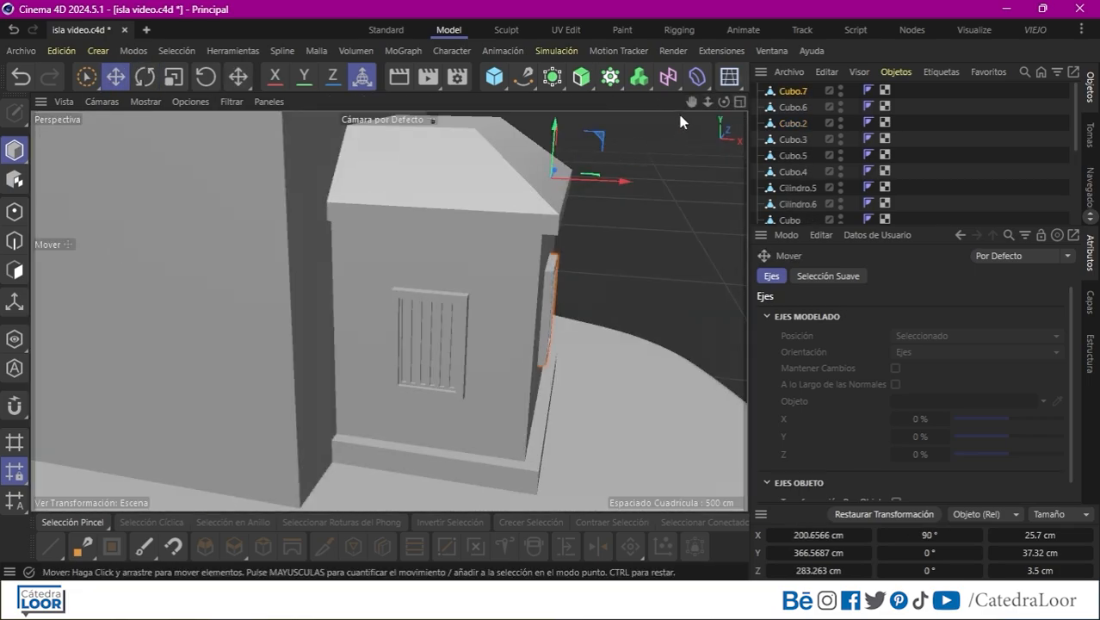
# Group the annex walls, roof and three windows under a null, and copy the group to the opposite side of the tall block
pyautogui.moveTo(708, 103); pyautogui.dragTo(650, 171)
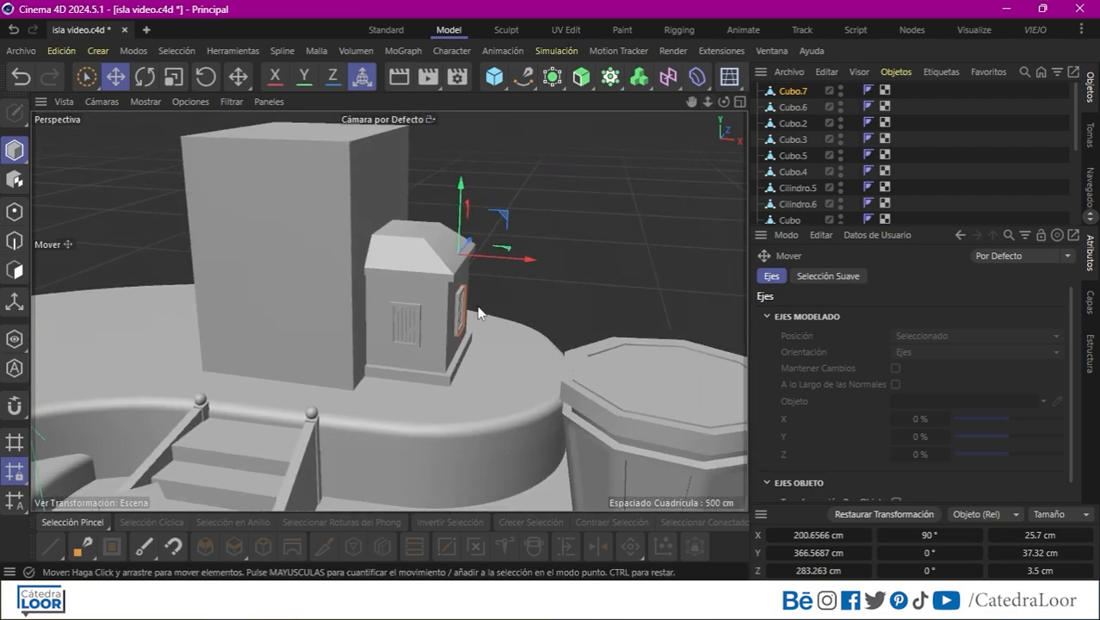
pyautogui.moveTo(907, 164); pyautogui.dragTo(780, 74)
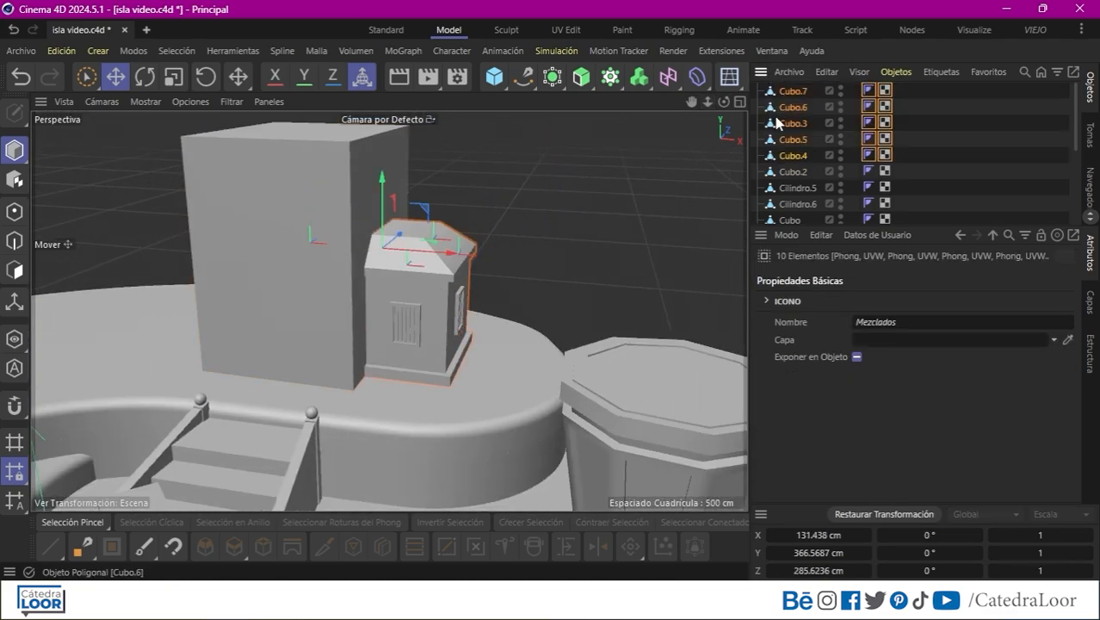
pyautogui.hotkey('alt', 'g')
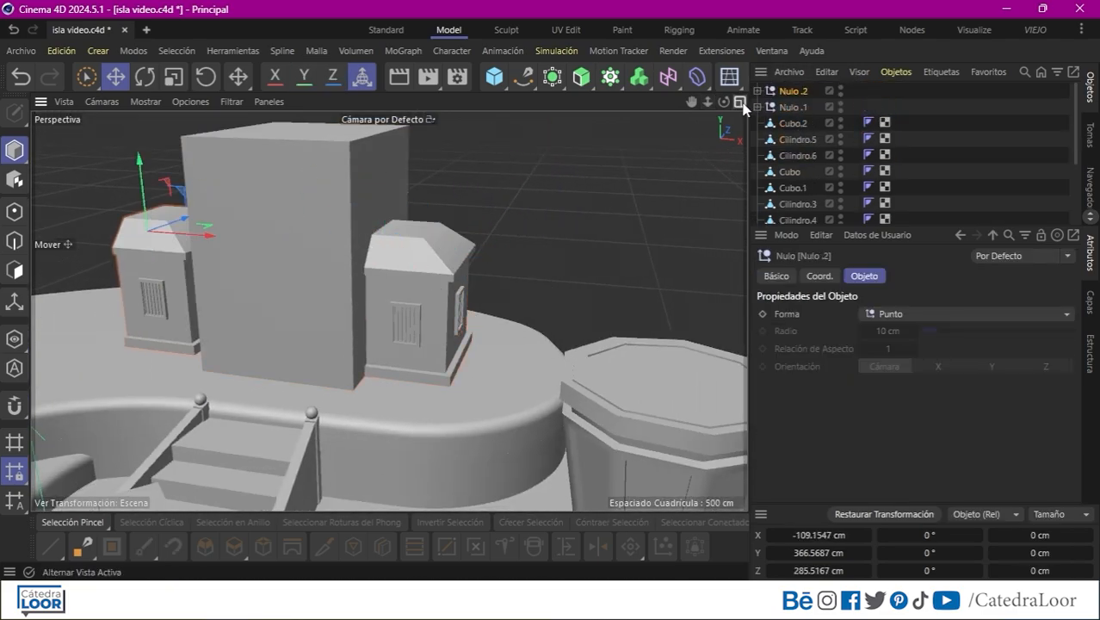
# Rotate the copied annex 180° and move it against the tall block, to X about -7.7 cm and Z about 283.8 cm
pyautogui.press('F2')
pyautogui.scroll(-2, 389, 312)
pyautogui.moveTo(97, 269); pyautogui.dragTo(215, 250)
pyautogui.press('r')
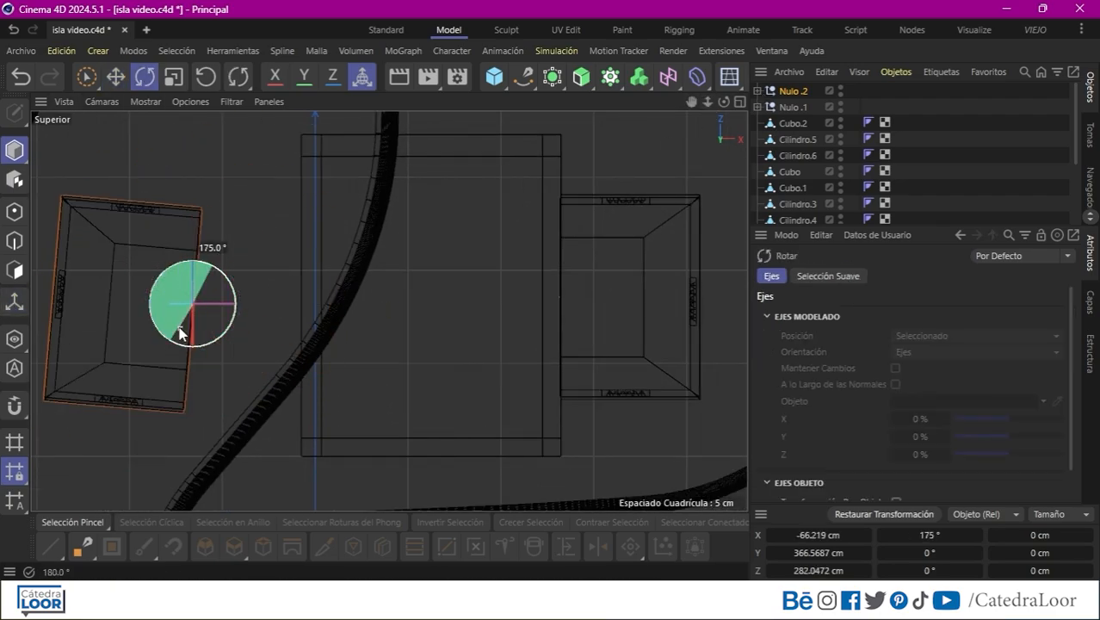
pyautogui.press('e')
pyautogui.moveTo(198, 304); pyautogui.dragTo(363, 307)
pyautogui.press('F1')
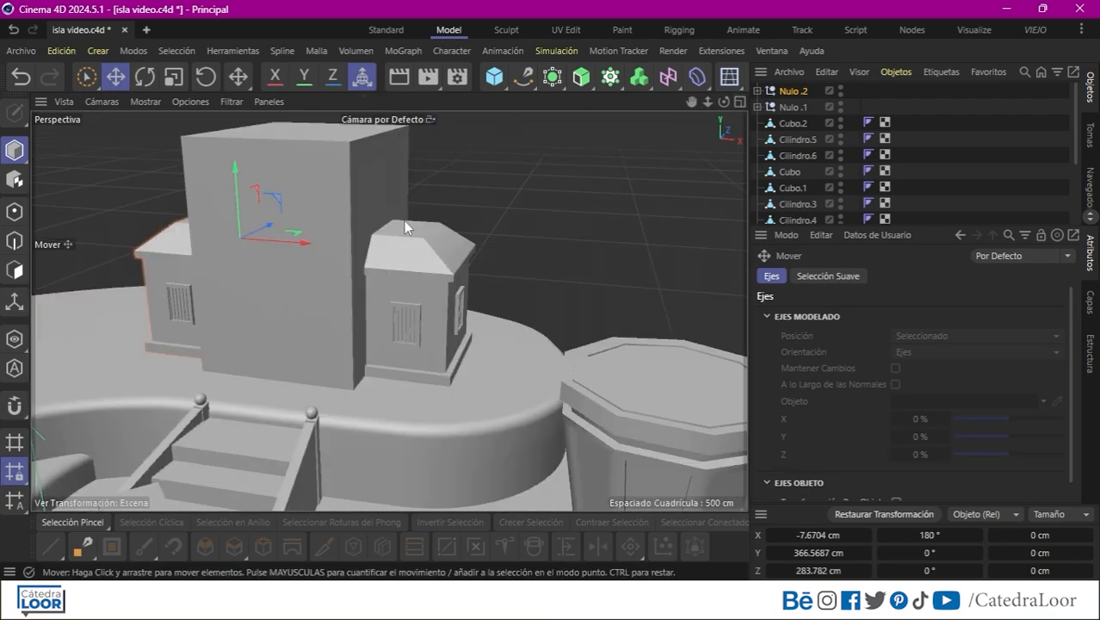
# Split the 16 vertical corner-strip polygons of the tall block into a separate object and extrude them outward as pillars
pyautogui.click(265, 167)
pyautogui.click(16, 271)
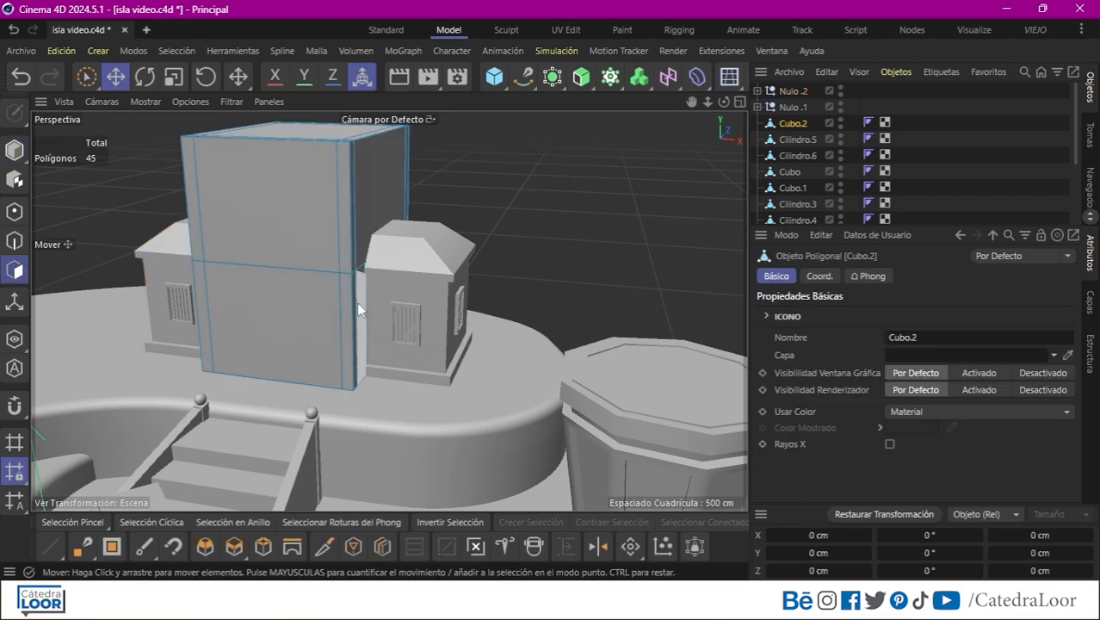
pyautogui.click(73, 521)
pyautogui.moveTo(349, 272); pyautogui.dragTo(348, 335)
pyautogui.keyDown('alt'); pyautogui.moveTo(344, 258); pyautogui.dragTo(516, 345); pyautogui.keyUp('alt')
pyautogui.keyDown('shift'); pyautogui.click(318, 131); pyautogui.keyUp('shift')
pyautogui.keyDown('alt'); pyautogui.moveTo(317, 130); pyautogui.dragTo(385, 312); pyautogui.keyUp('alt')
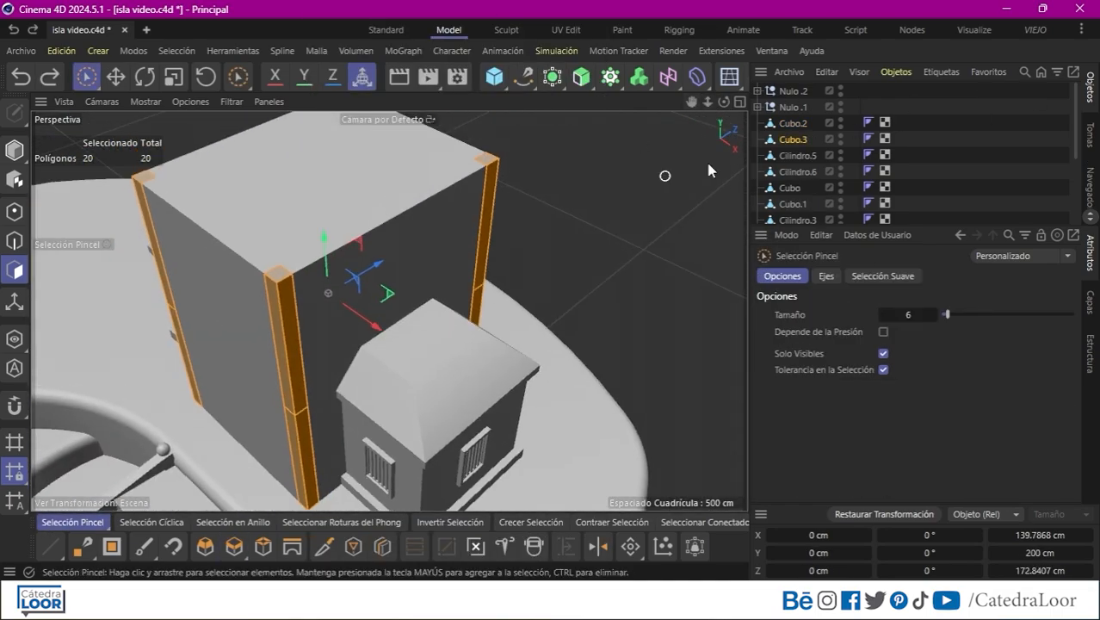
pyautogui.keyDown('alt'); pyautogui.moveTo(663, 175); pyautogui.dragTo(345, 346); pyautogui.keyUp('alt')
pyautogui.rightClick(345, 346)
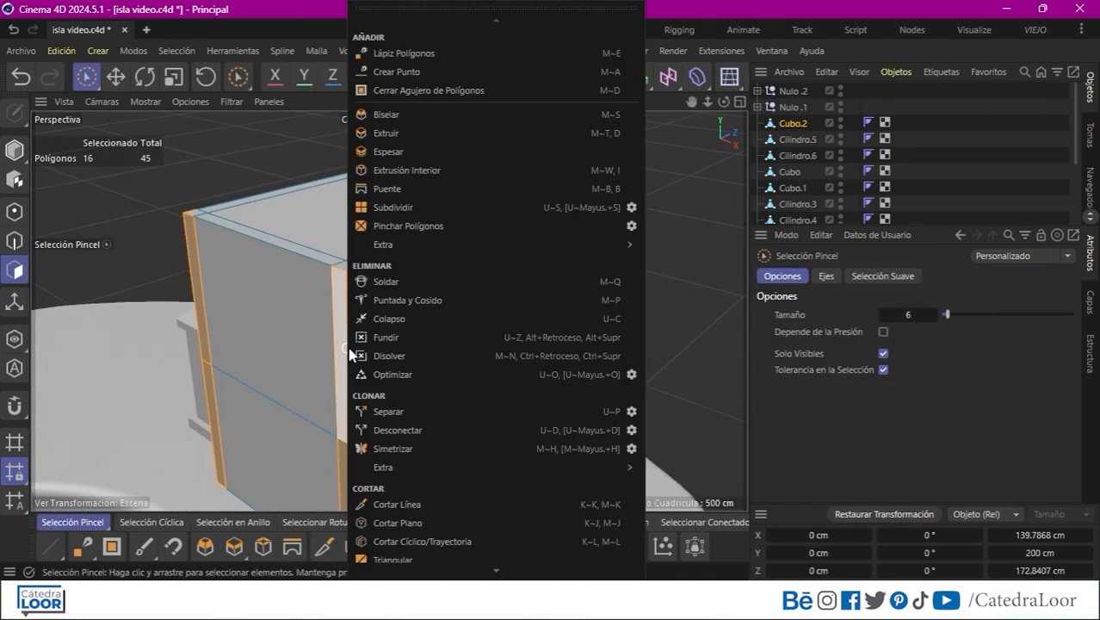
pyautogui.click(388, 408)
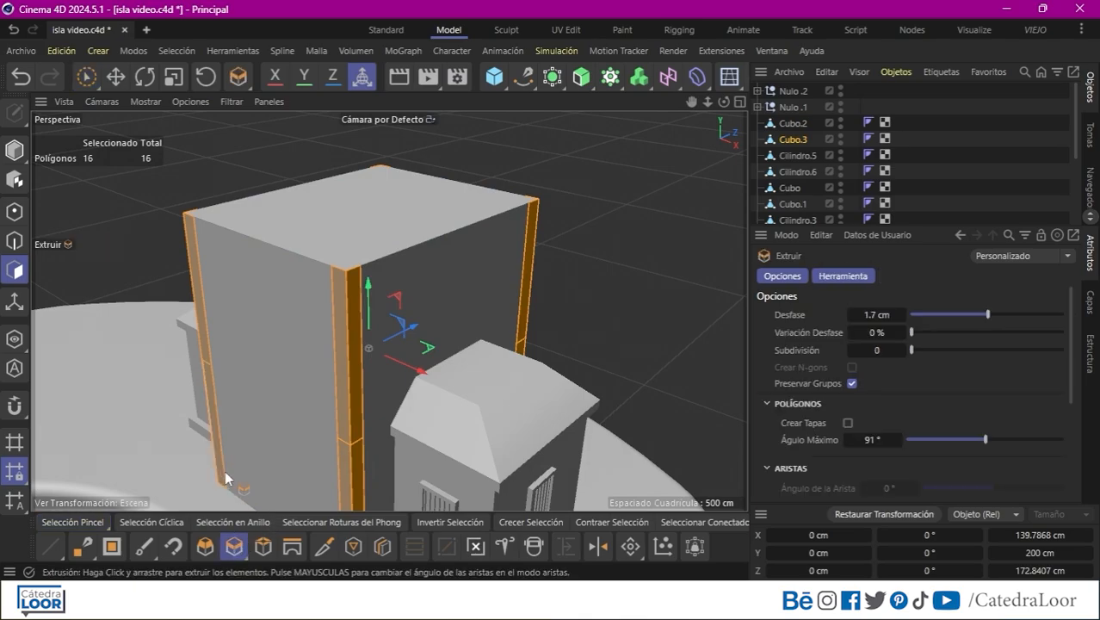
pyautogui.moveTo(225, 478); pyautogui.dragTo(242, 461)
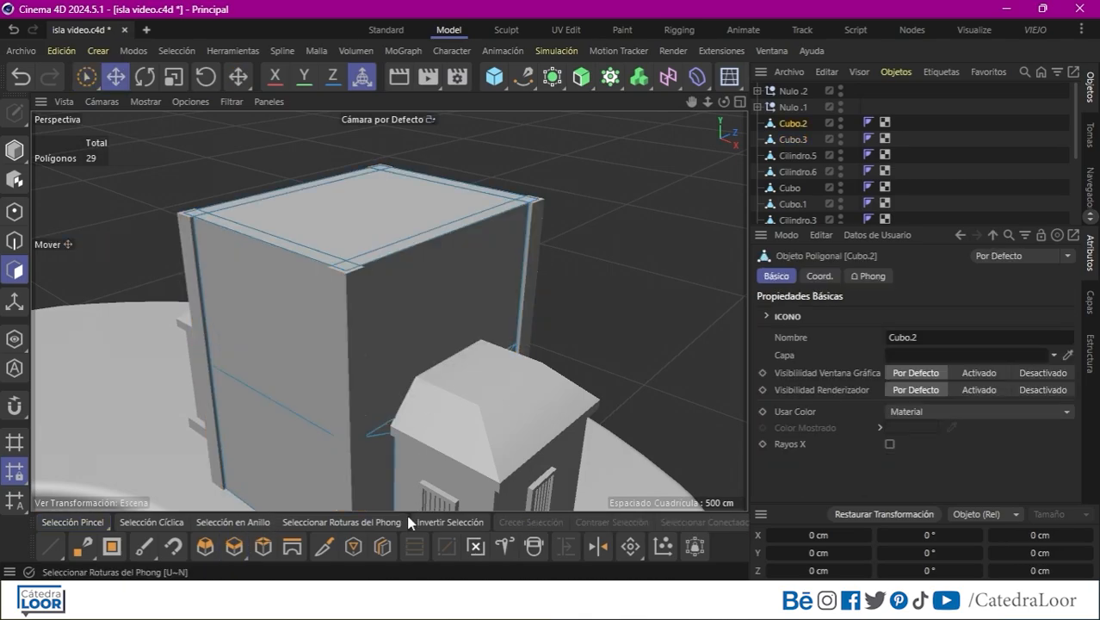
# Add two evenly spaced loop cuts from front to back across the middle of the tall block, between the corner strips
pyautogui.click(383, 546)
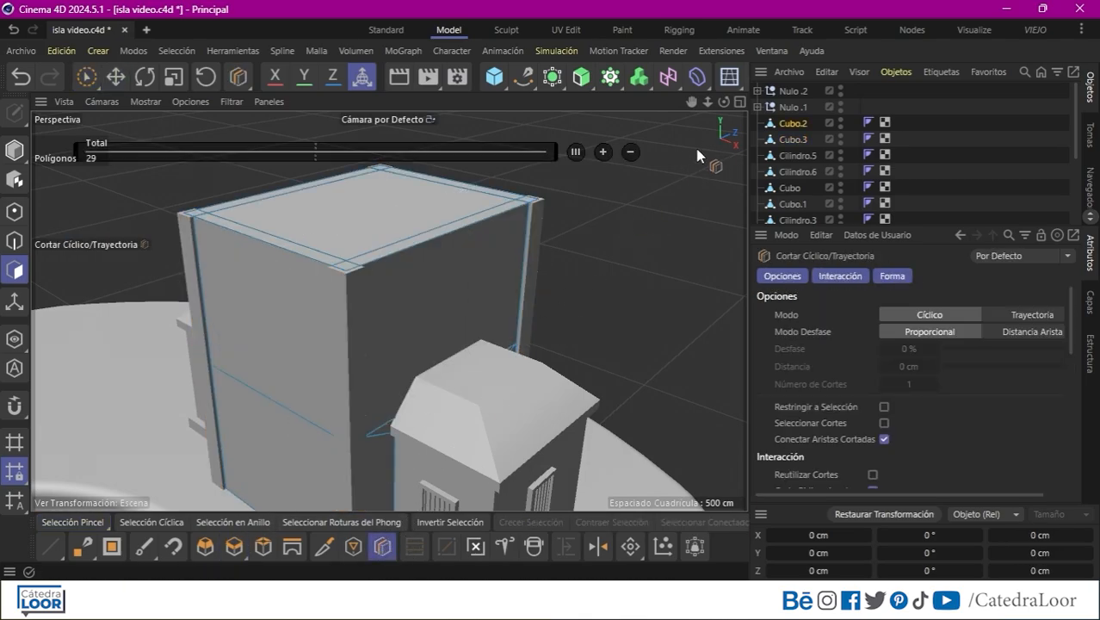
pyautogui.click(739, 105)
pyautogui.click(738, 105)
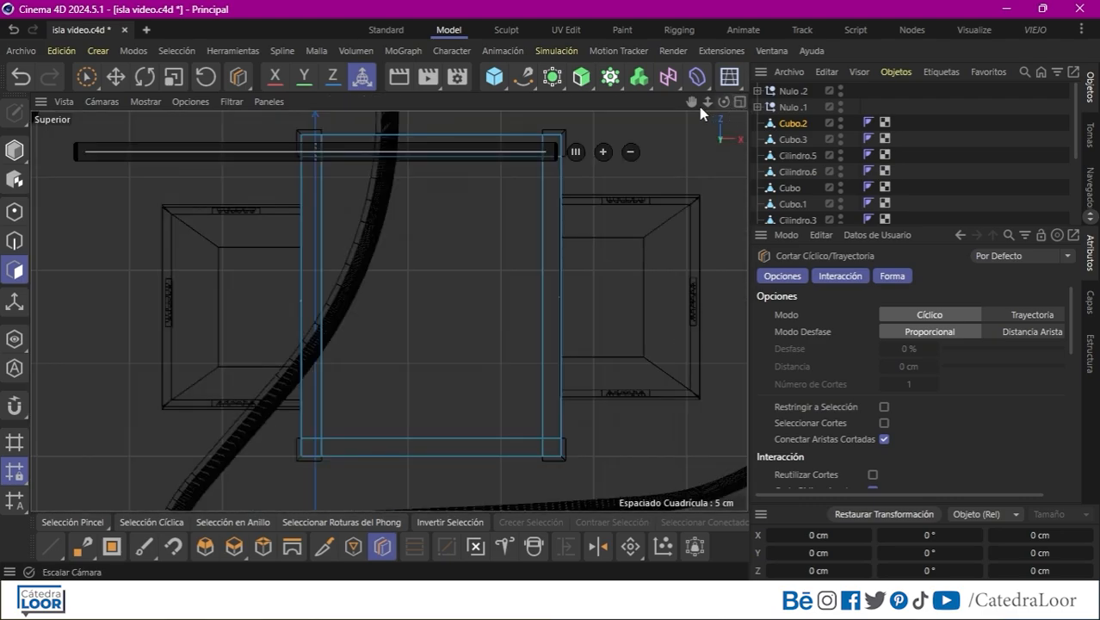
pyautogui.click(496, 151)
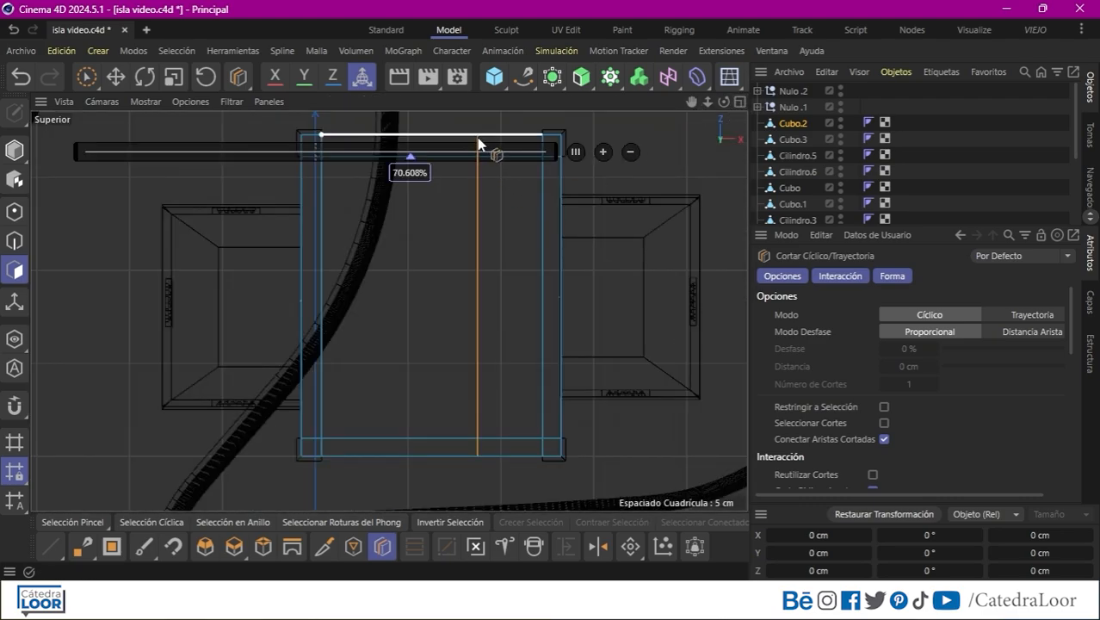
pyautogui.click(603, 152)
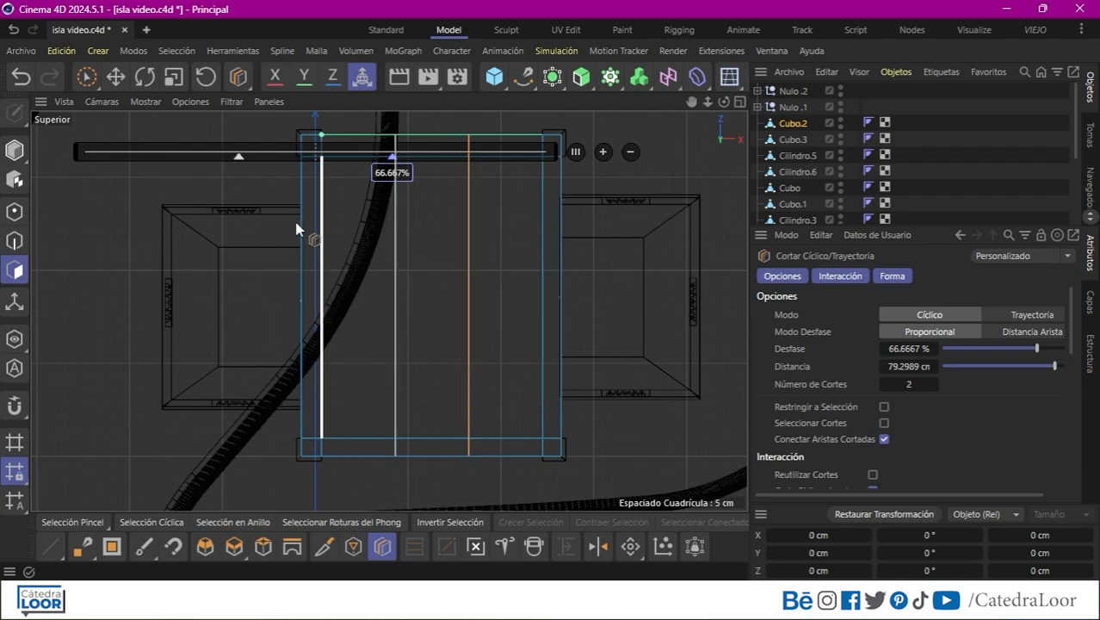
pyautogui.click(740, 101)
pyautogui.click(380, 102)
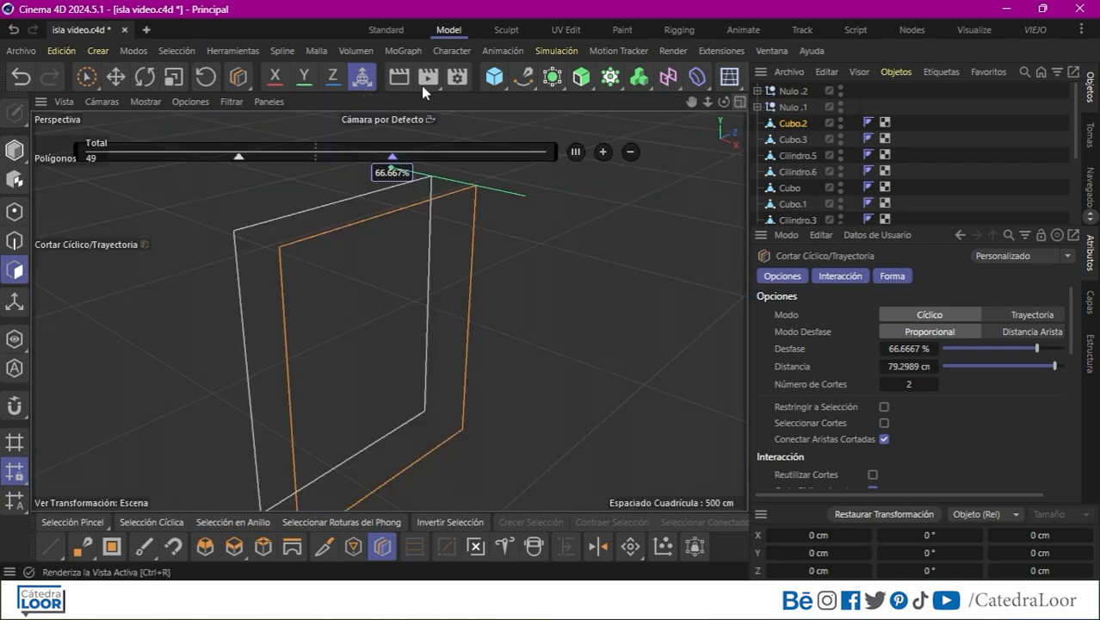
# Select the three polygons of the block's central roof strip and raise them to a Y height of about 112.3 cm
pyautogui.moveTo(690, 101); pyautogui.dragTo(287, 339)
pyautogui.click(79, 521)
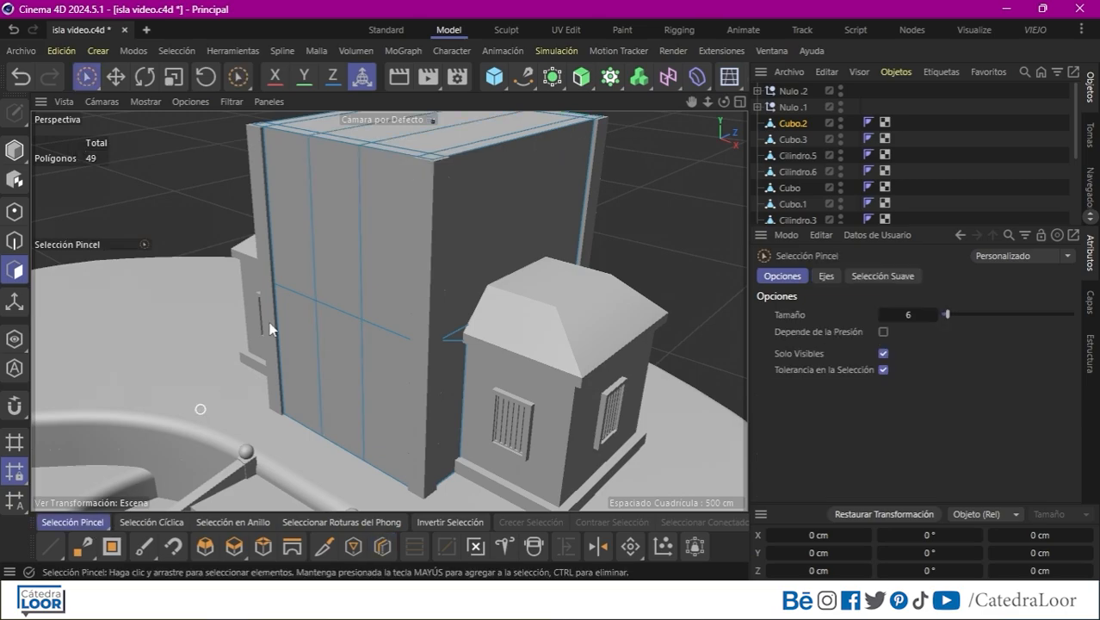
pyautogui.moveTo(691, 101); pyautogui.dragTo(680, 191)
pyautogui.scroll(-2, 525, 197)
pyautogui.keyDown('alt'); pyautogui.moveTo(357, 243); pyautogui.dragTo(394, 266); pyautogui.keyUp('alt')
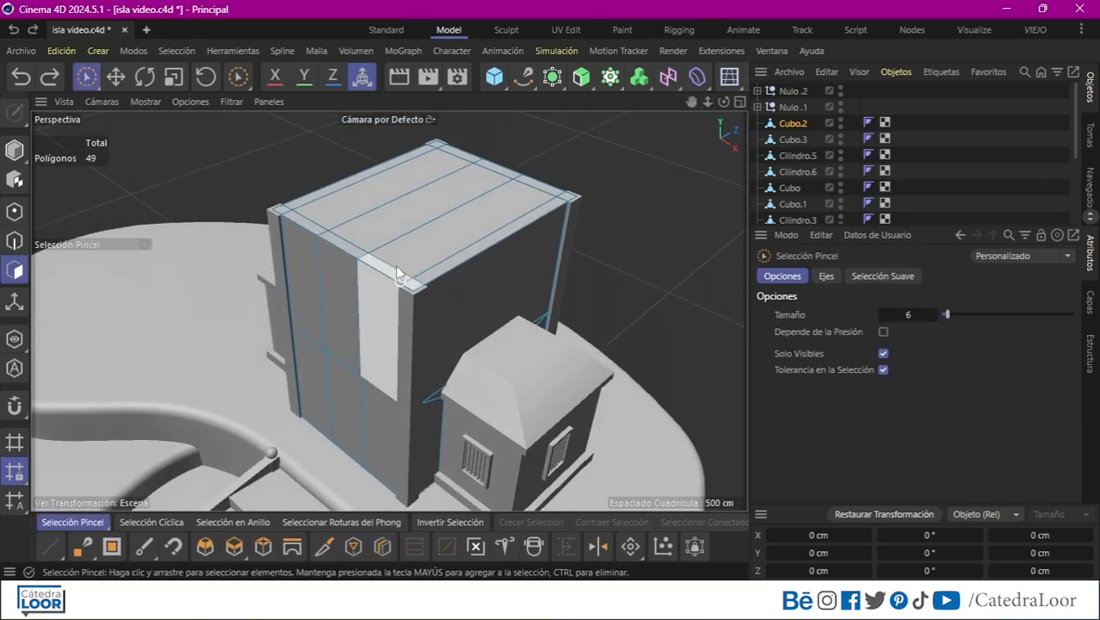
pyautogui.click(358, 245)
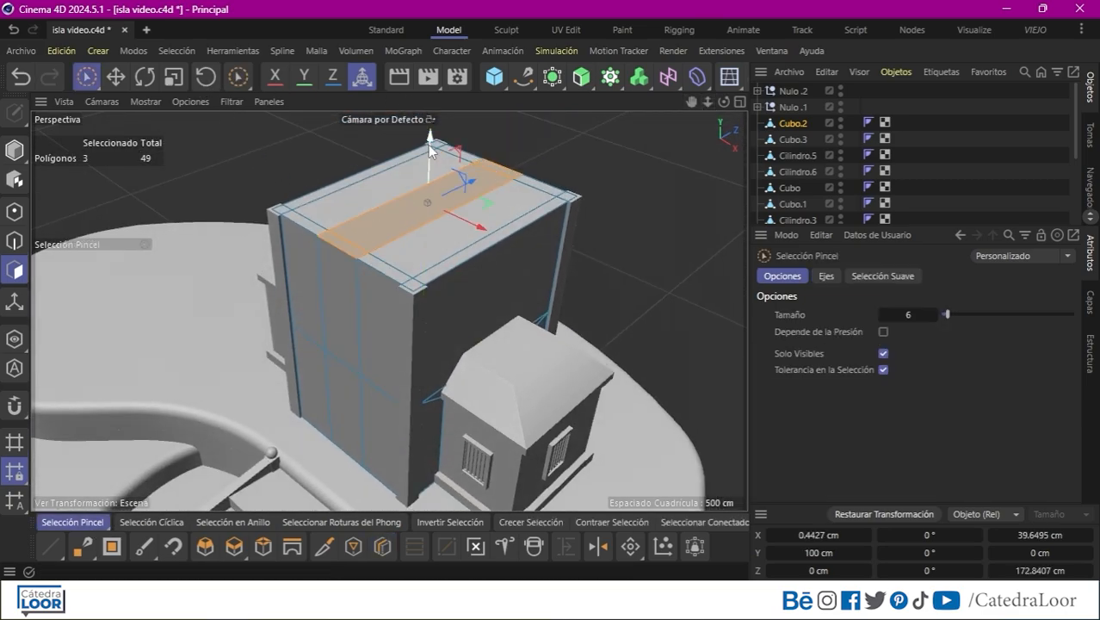
pyautogui.moveTo(429, 149); pyautogui.dragTo(430, 138)
# Add the upper central wall polygons at both ends to the roof strip selection and split the five polygons into a separate object
pyautogui.moveTo(403, 241)
pyautogui.keyDown('alt'); pyautogui.mouseDown()
pyautogui.moveTo(480, 170)
pyautogui.moveTo(417, 245)
pyautogui.mouseUp(); pyautogui.keyUp('alt')
pyautogui.keyDown('shift'); pyautogui.click(335, 238); pyautogui.keyUp('shift')
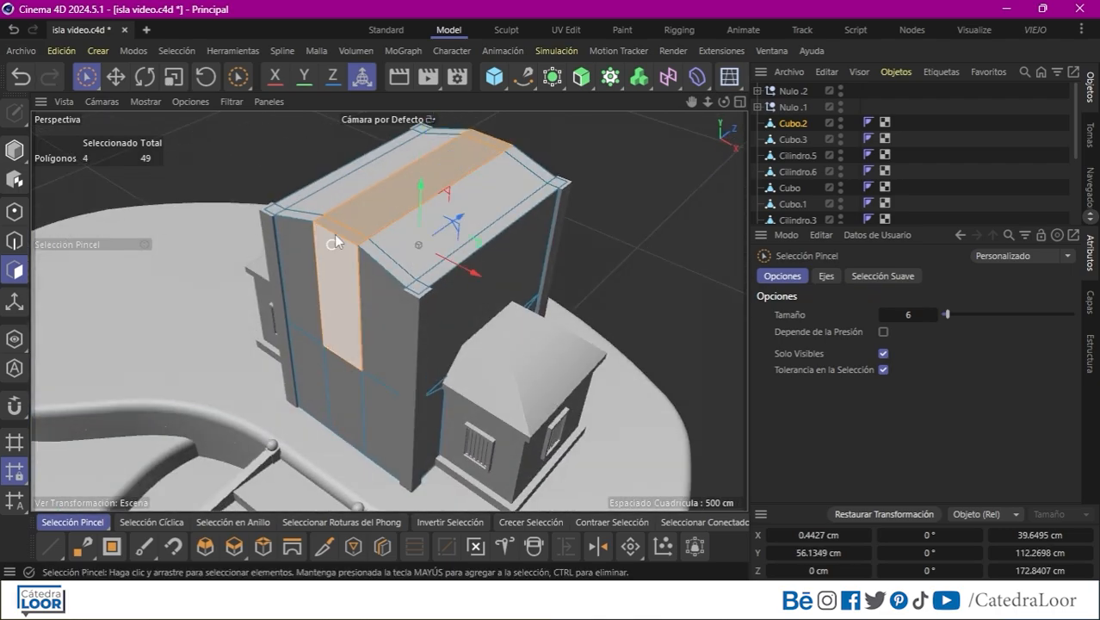
pyautogui.keyDown('alt'); pyautogui.moveTo(549, 208); pyautogui.dragTo(284, 197); pyautogui.keyUp('alt')
pyautogui.keyDown('shift'); pyautogui.click(630, 191); pyautogui.keyUp('shift')
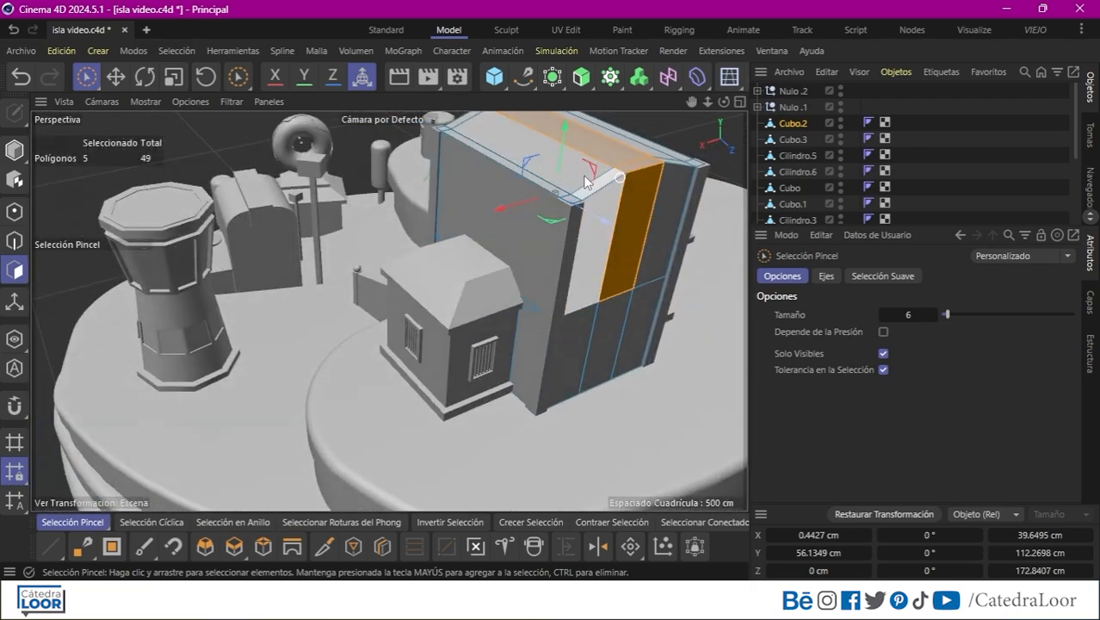
pyautogui.keyDown('alt'); pyautogui.moveTo(582, 179); pyautogui.dragTo(779, 105); pyautogui.keyUp('alt')
pyautogui.rightClick(398, 246)
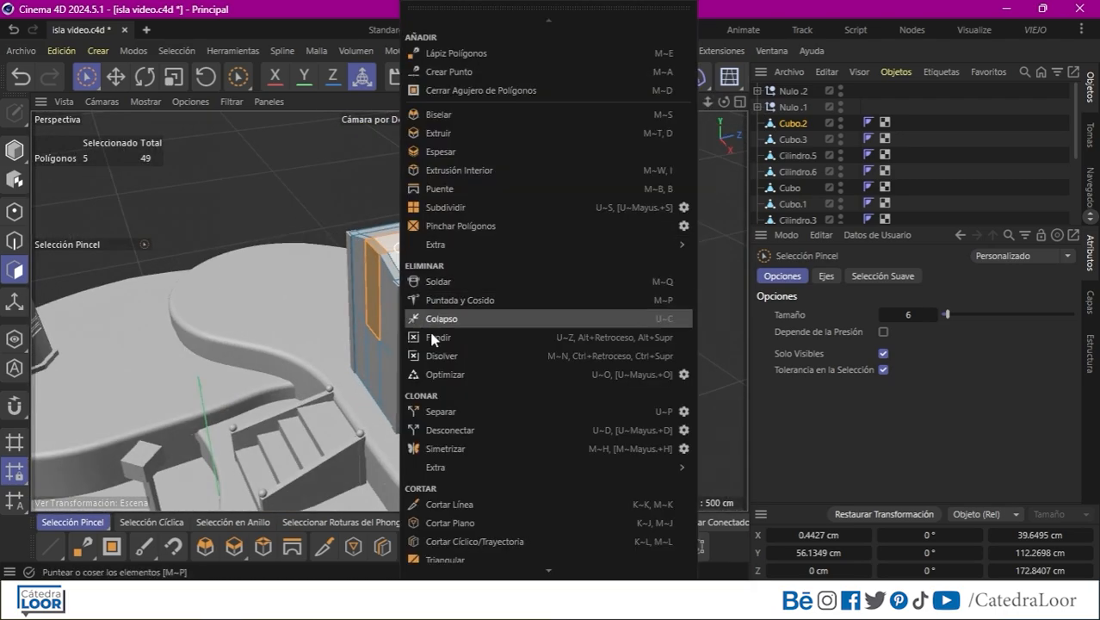
pyautogui.click(443, 412)
# Extrude the separated central strip outward by about 3.9 cm
pyautogui.moveTo(707, 104); pyautogui.dragTo(768, 106)
pyautogui.click(236, 548)
pyautogui.moveTo(325, 391); pyautogui.dragTo(352, 389)
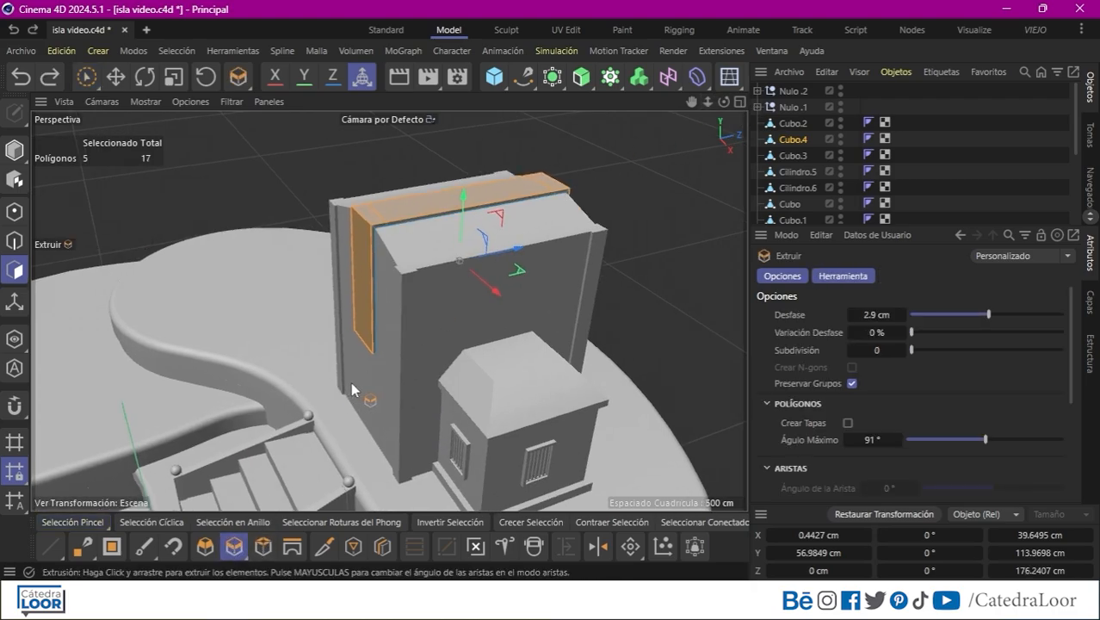
# Add a single lengthwise loop cut at 50% along the middle of the extruded central strip
pyautogui.click(383, 547)
pyautogui.click(740, 101)
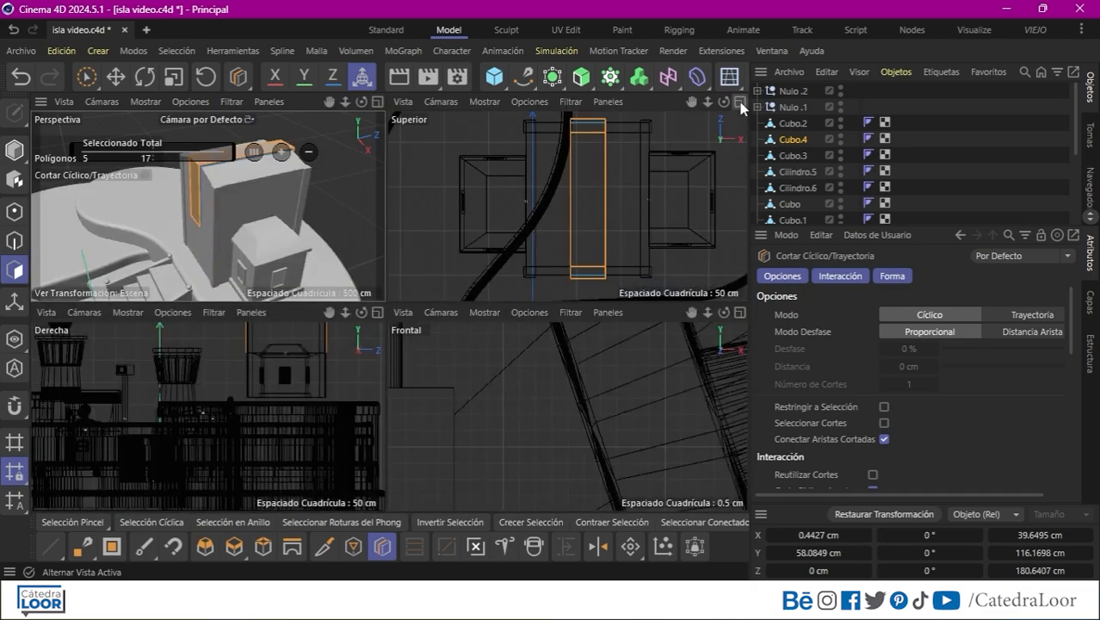
pyautogui.middleClick(609, 130)
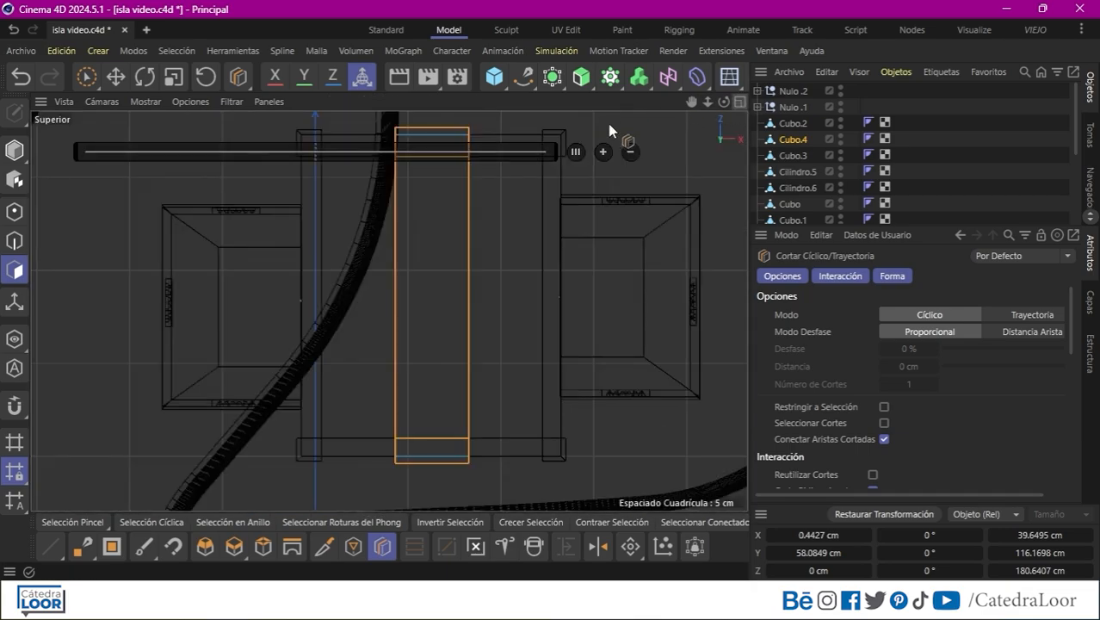
pyautogui.click(434, 140)
pyautogui.doubleClick(326, 177)
pyautogui.write('50')
pyautogui.click(740, 101)
pyautogui.middleClick(156, 244)
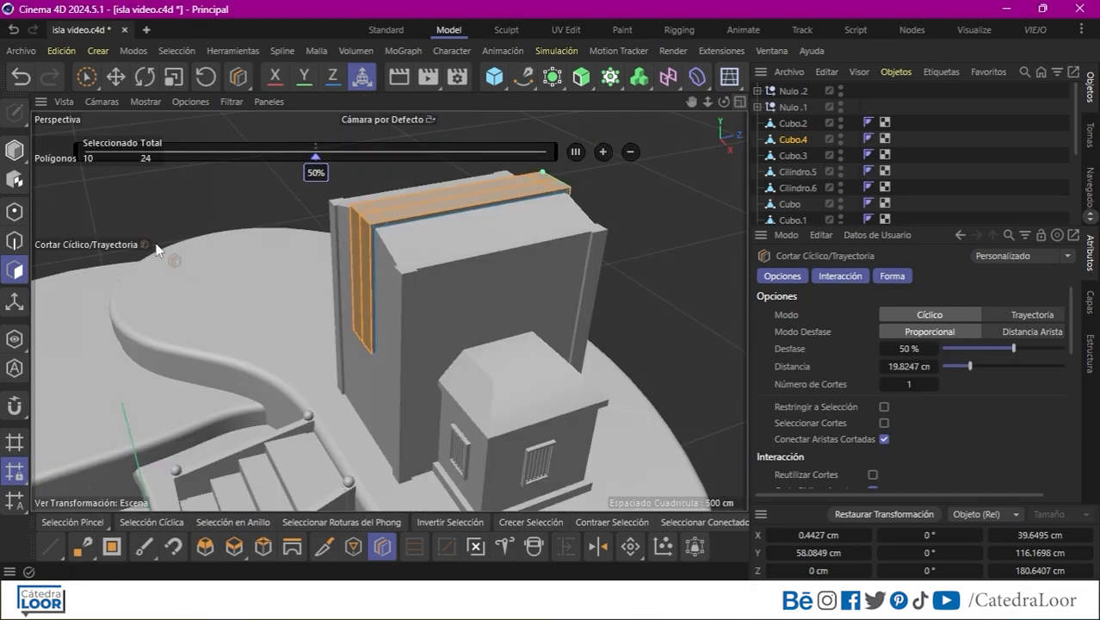
# Select the three center edges along the strip's top and raise them to Y about 131.2 cm to form a gable ridge
pyautogui.click(13, 243)
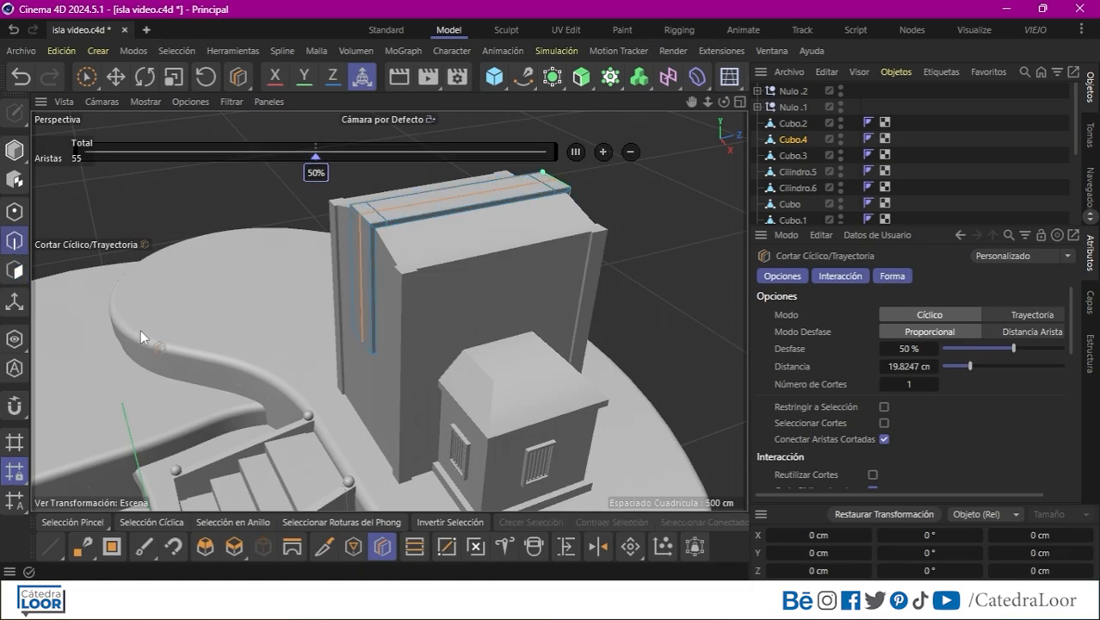
pyautogui.click(105, 522)
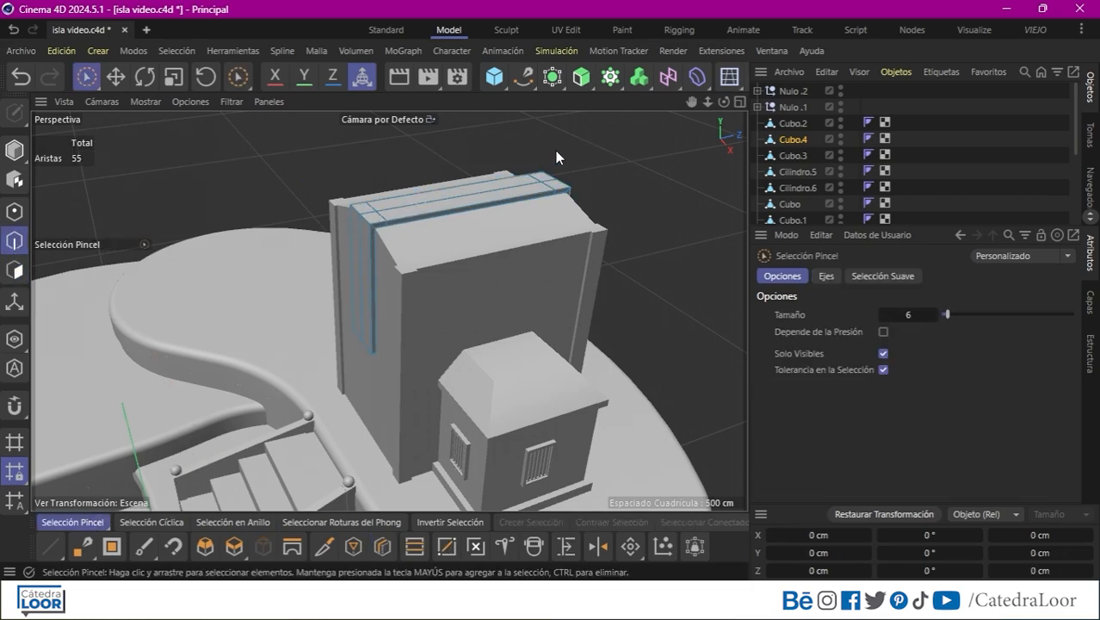
pyautogui.click(510, 188)
pyautogui.moveTo(708, 103); pyautogui.dragTo(690, 150)
pyautogui.keyDown('shift'); pyautogui.click(358, 250); pyautogui.keyUp('shift')
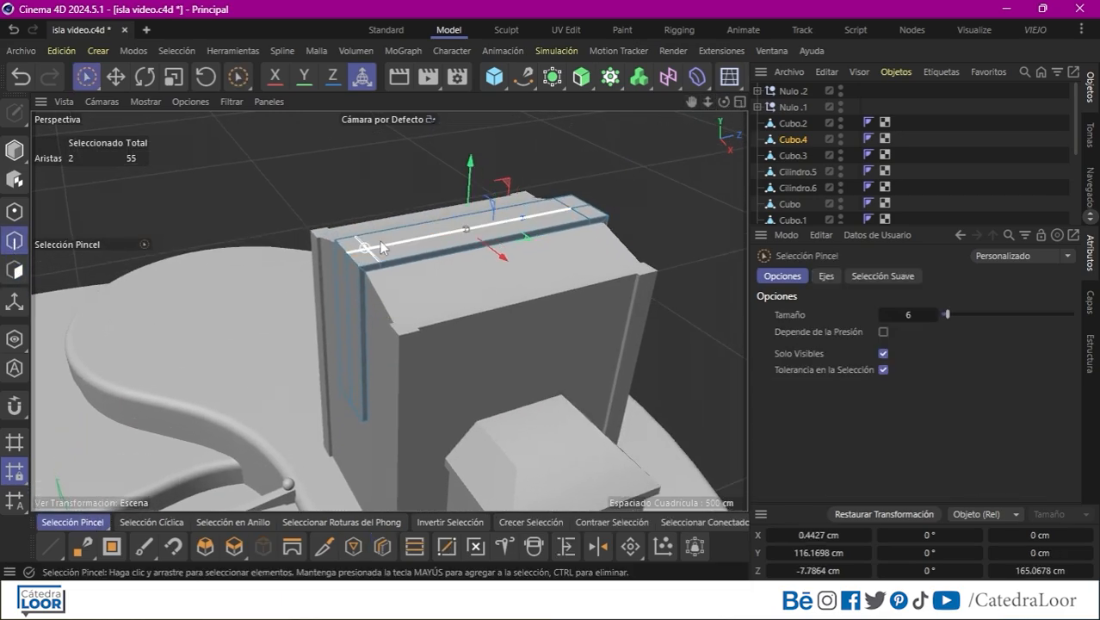
pyautogui.keyDown('shift'); pyautogui.click(380, 242); pyautogui.keyUp('shift')
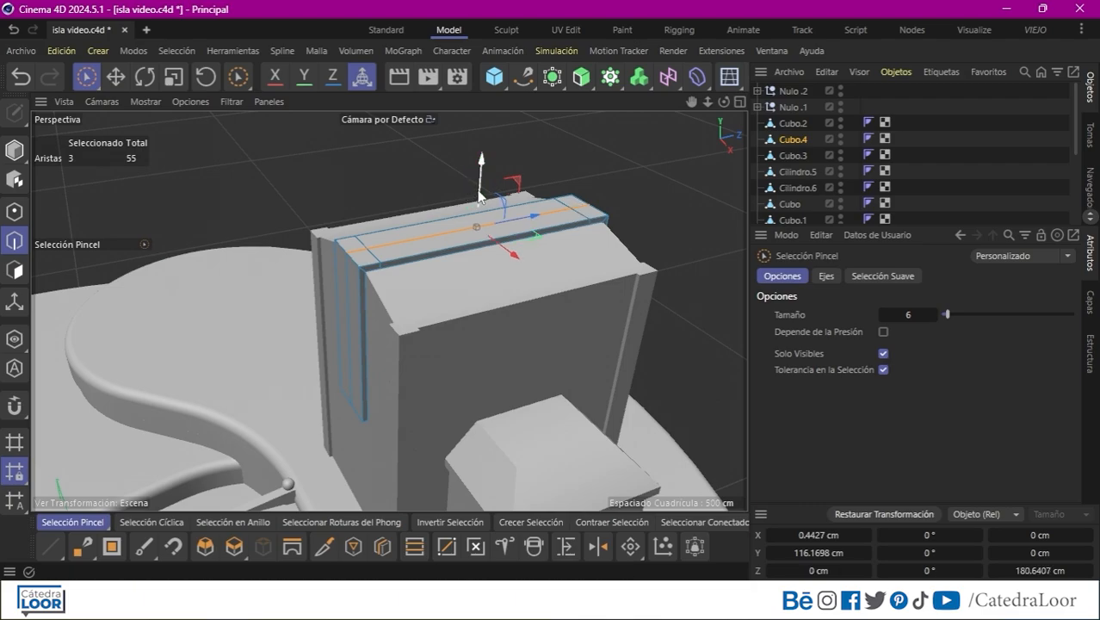
pyautogui.moveTo(479, 191); pyautogui.dragTo(479, 180)
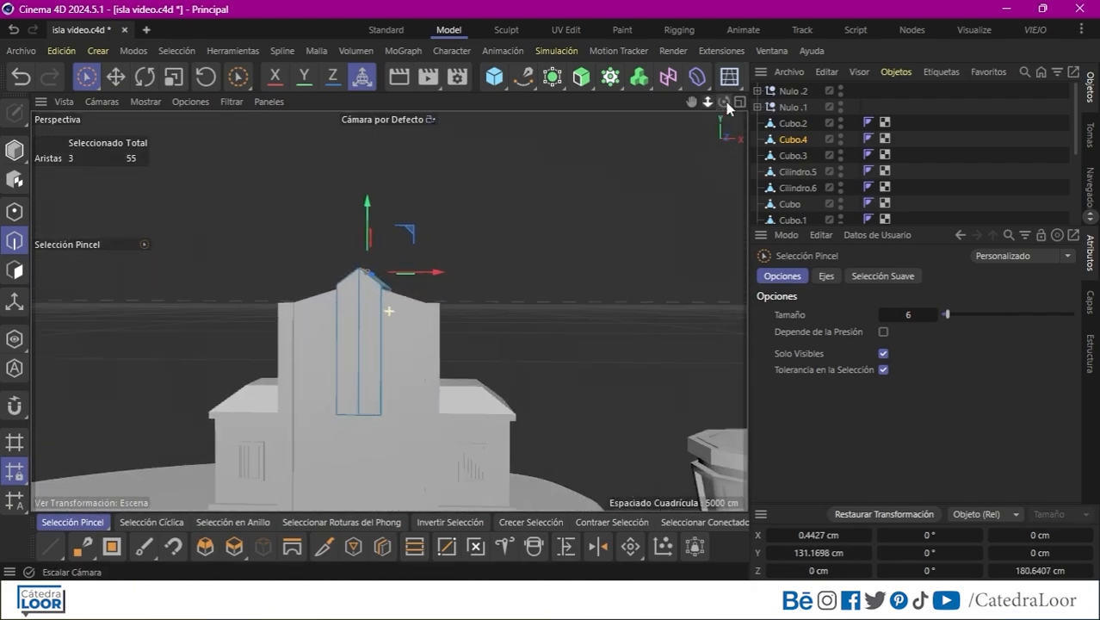
# Isolate the gabled strip and cut a straight horizontal line across its front face a little below the eaves, using the frontal view
pyautogui.press('k')
pyautogui.press('k')
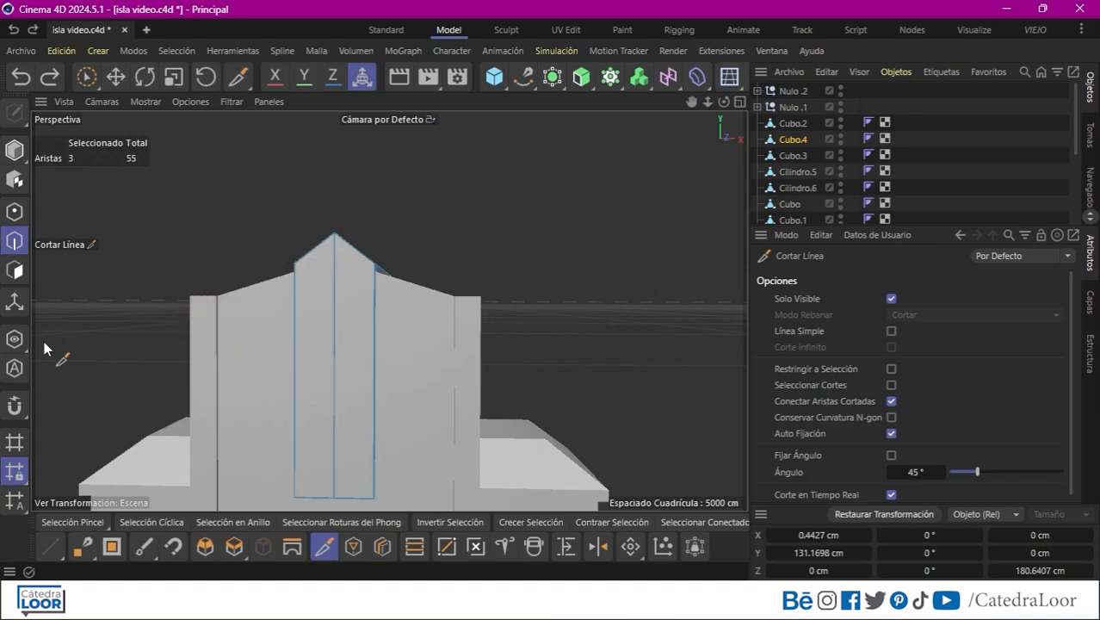
pyautogui.click(19, 345)
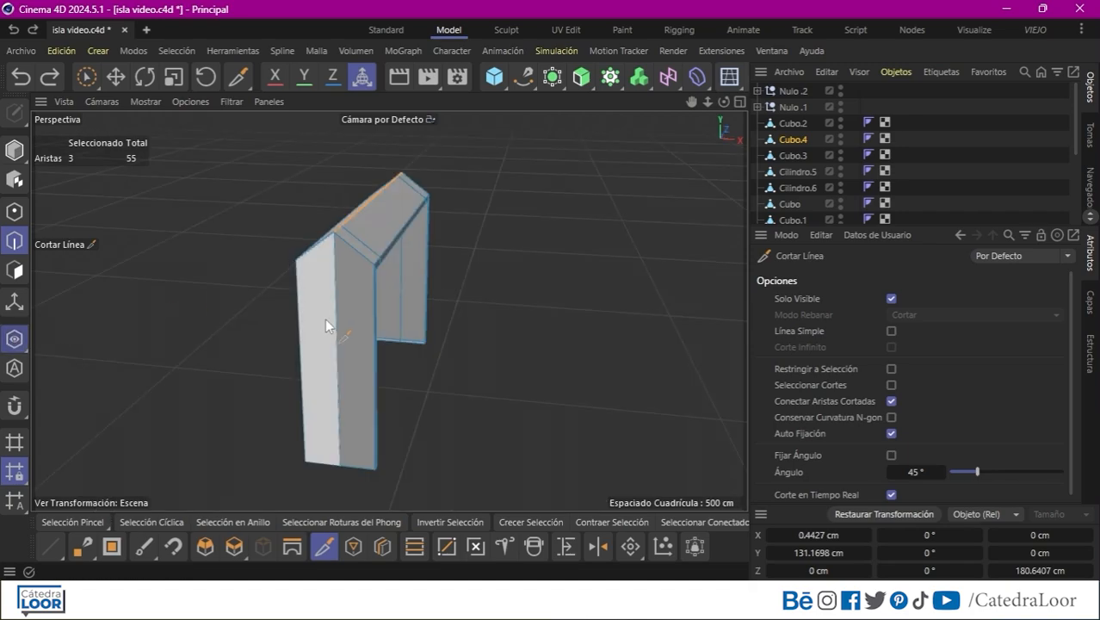
pyautogui.click(739, 102)
pyautogui.click(739, 310)
pyautogui.moveTo(696, 104); pyautogui.dragTo(692, 7)
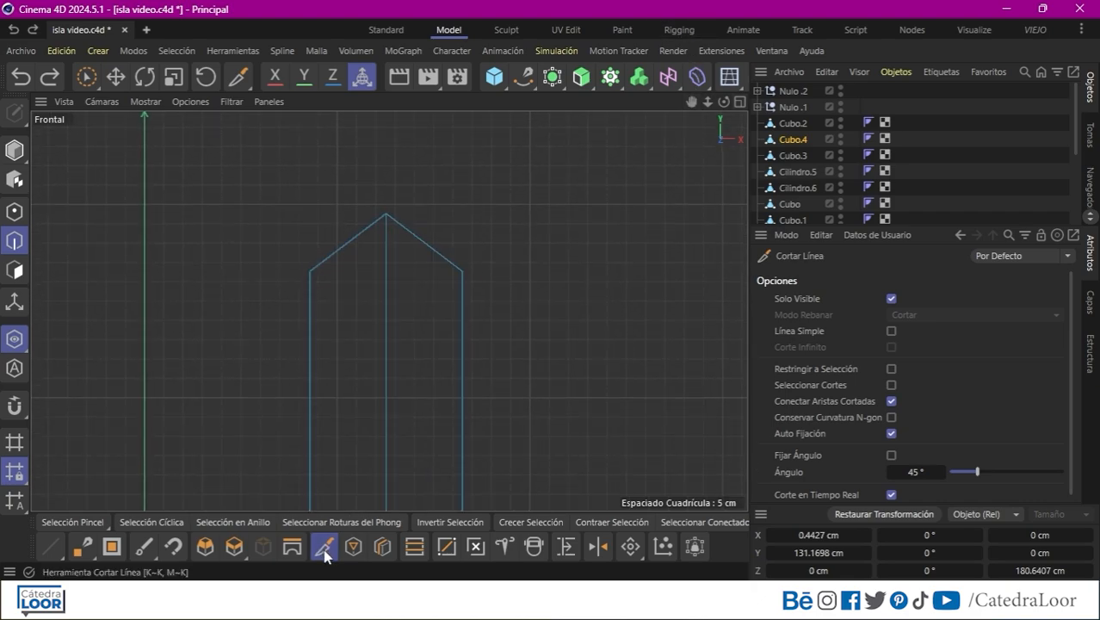
pyautogui.moveTo(309, 355); pyautogui.dragTo(463, 355)
# Add a lengthwise loop cut at 50% in each half of the gabled strip, and end its isolation
pyautogui.click(383, 545)
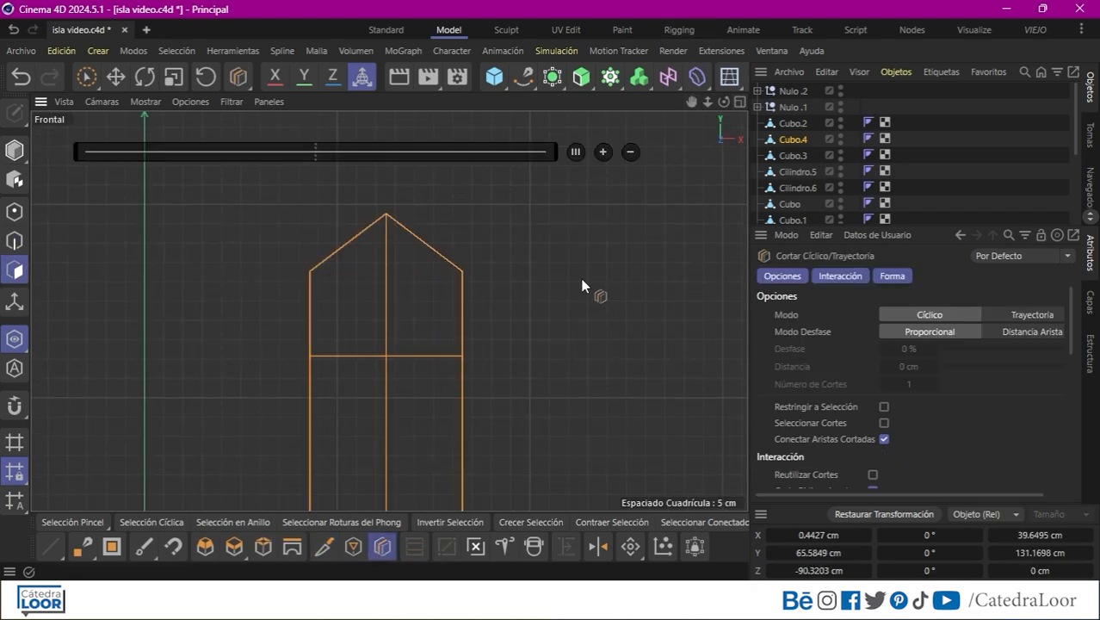
pyautogui.click(739, 102)
pyautogui.click(740, 102)
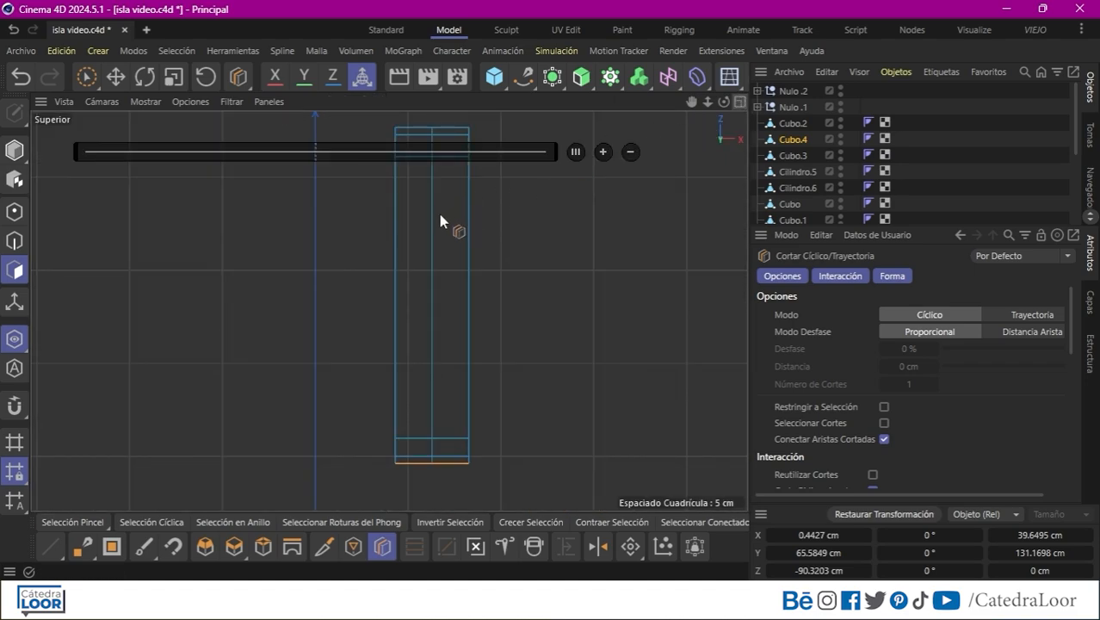
pyautogui.click(448, 140)
pyautogui.click(411, 137)
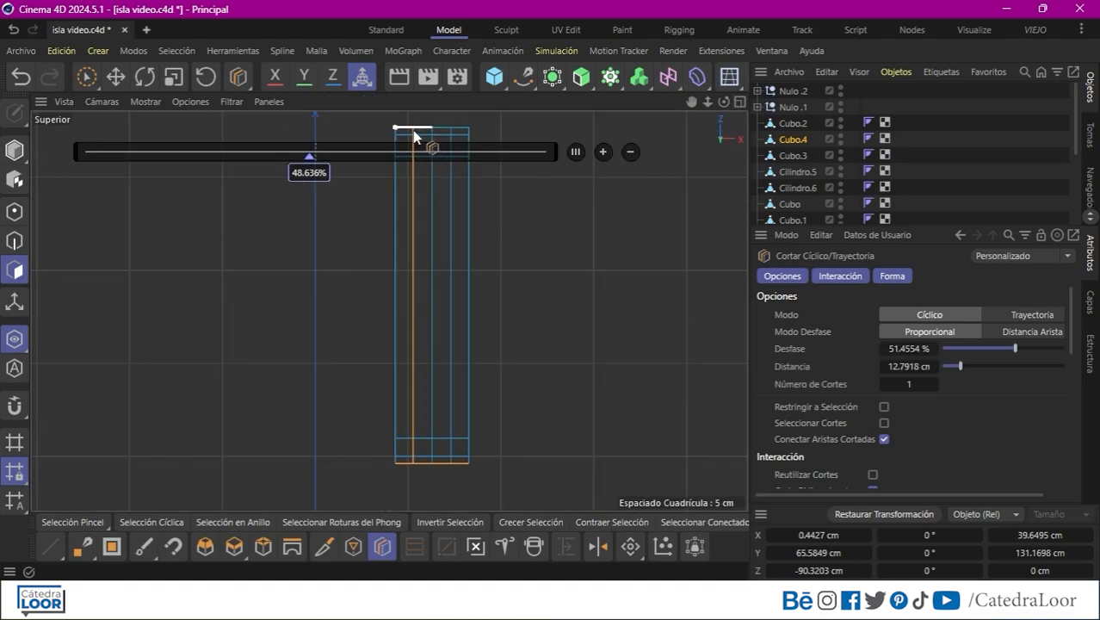
pyautogui.doubleClick(311, 176)
pyautogui.write('50')
pyautogui.press('Return')
pyautogui.click(450, 136)
pyautogui.doubleClick(364, 174)
pyautogui.write('50')
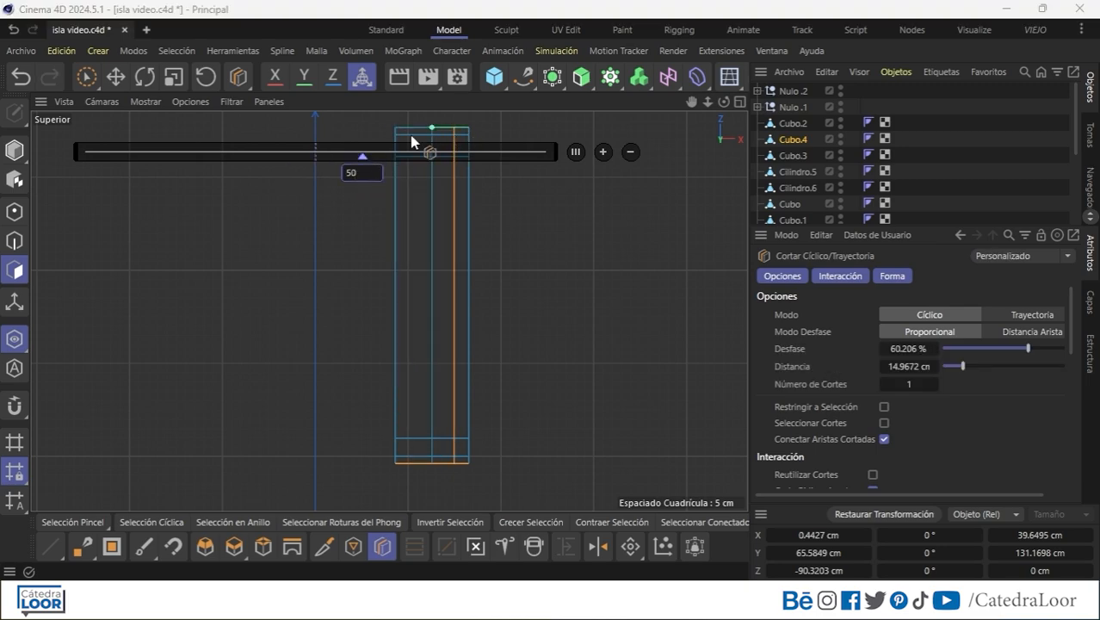
pyautogui.press('Return')
pyautogui.click(739, 103)
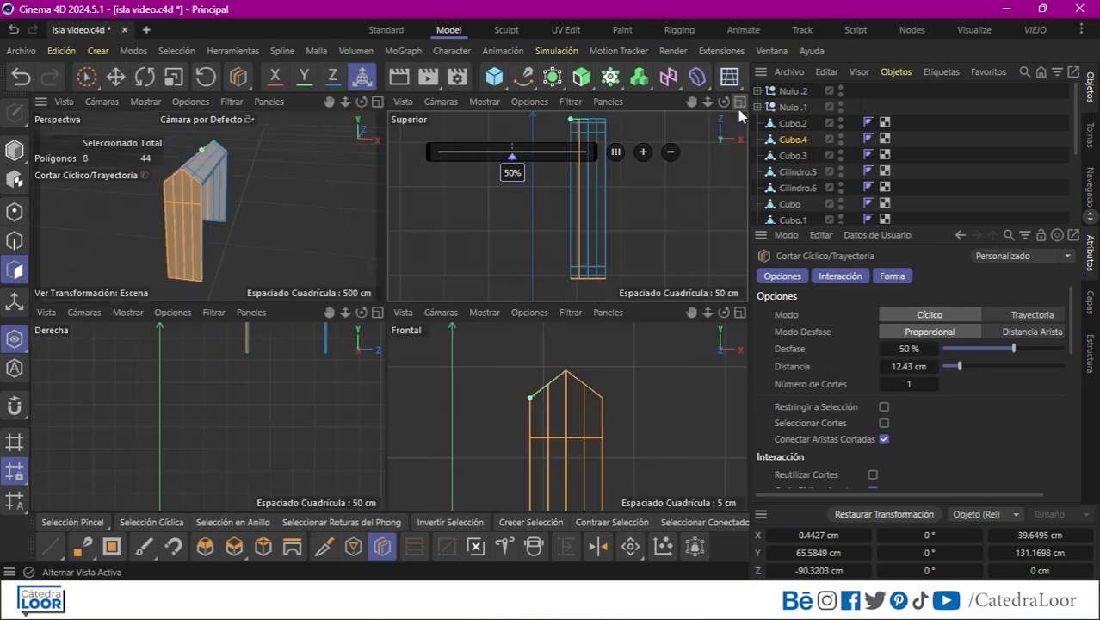
pyautogui.click(379, 102)
pyautogui.click(14, 338)
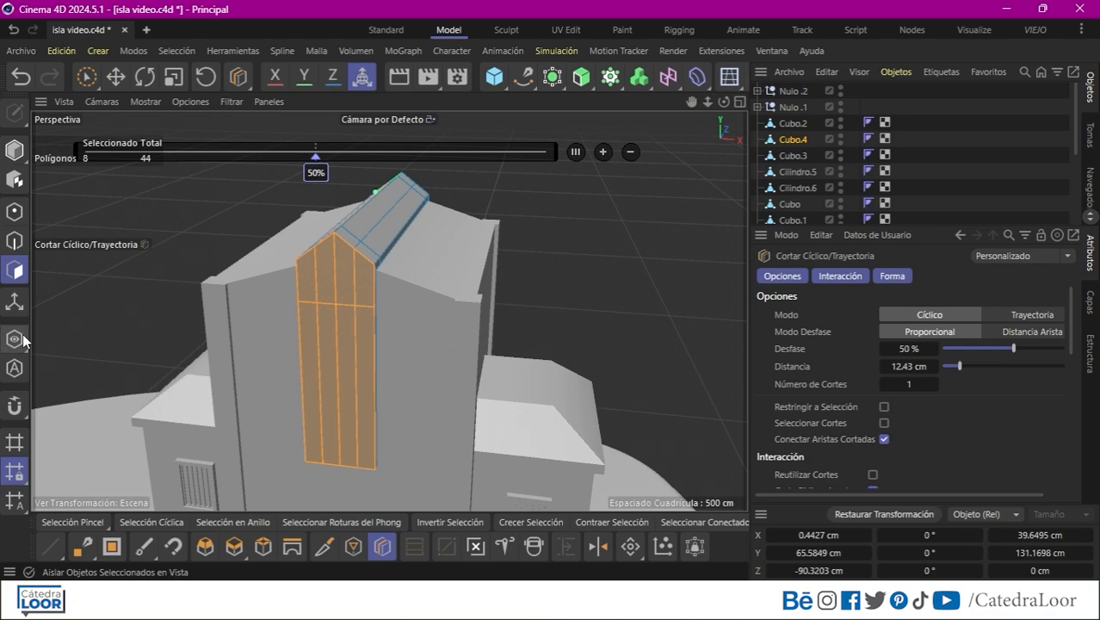
# Select the four front polygons of the gable above the horizontal cut and inset each one individually by 1.8 cm
pyautogui.click(82, 521)
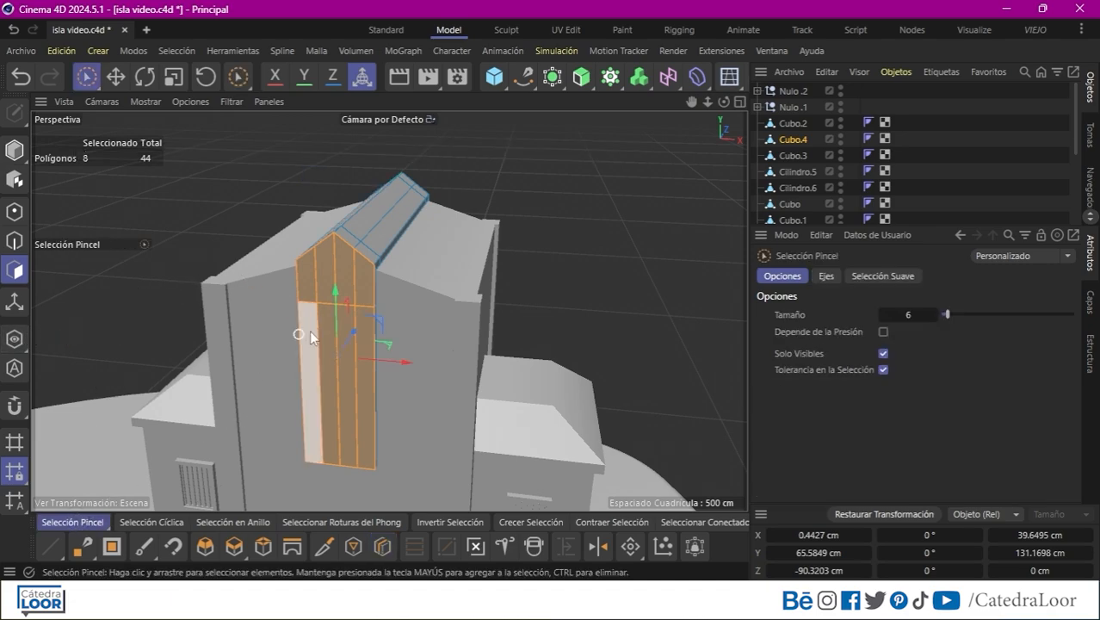
pyautogui.moveTo(312, 282); pyautogui.dragTo(360, 288)
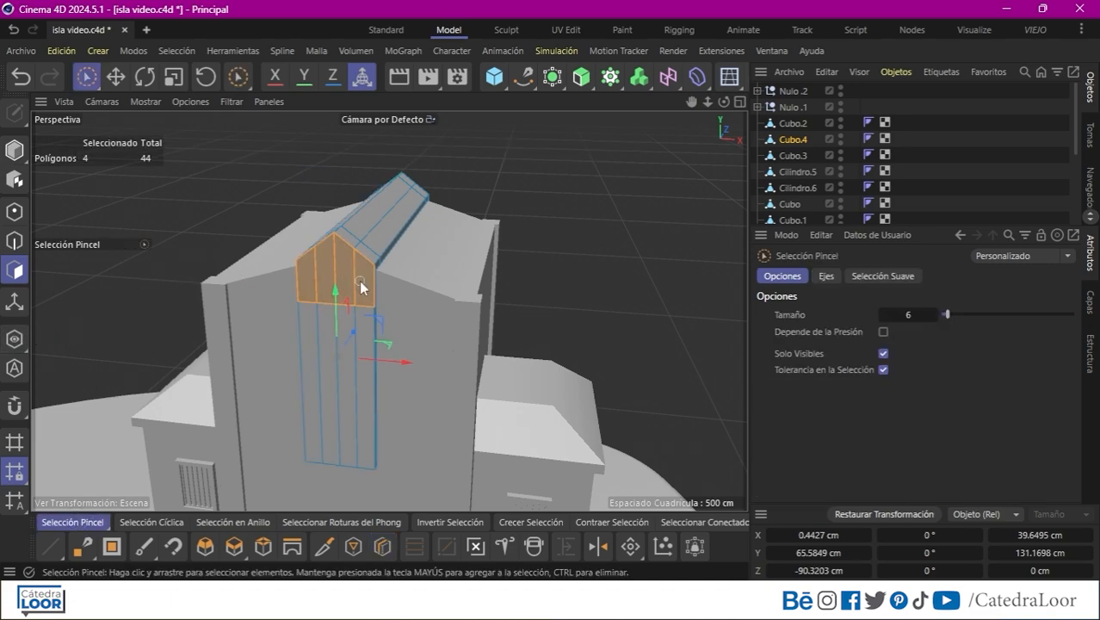
pyautogui.press('i')
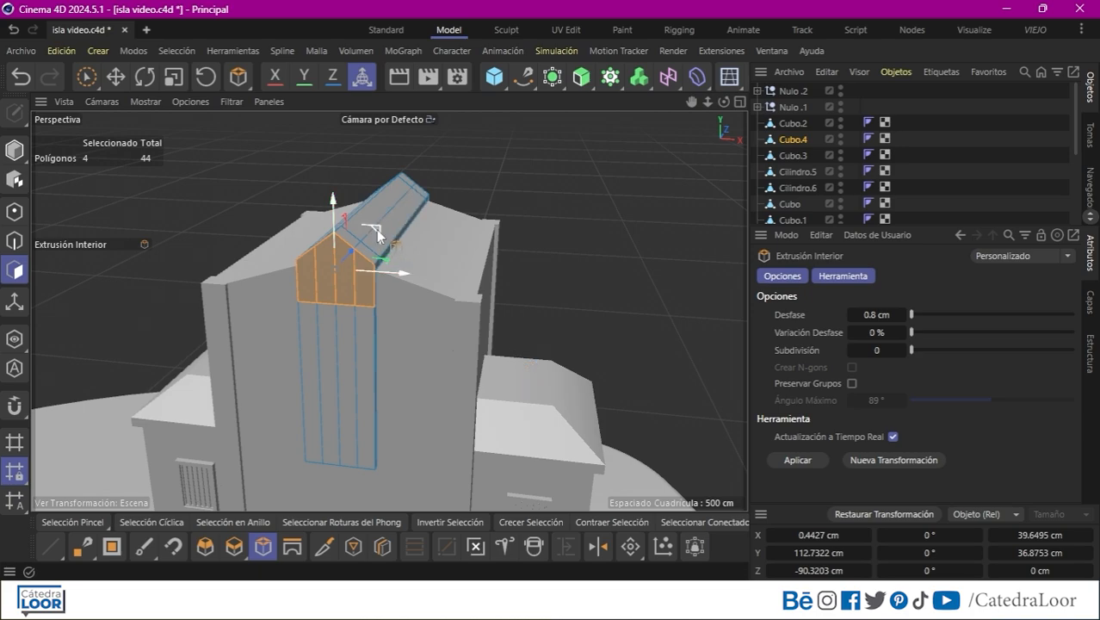
pyautogui.moveTo(491, 209); pyautogui.dragTo(487, 206)
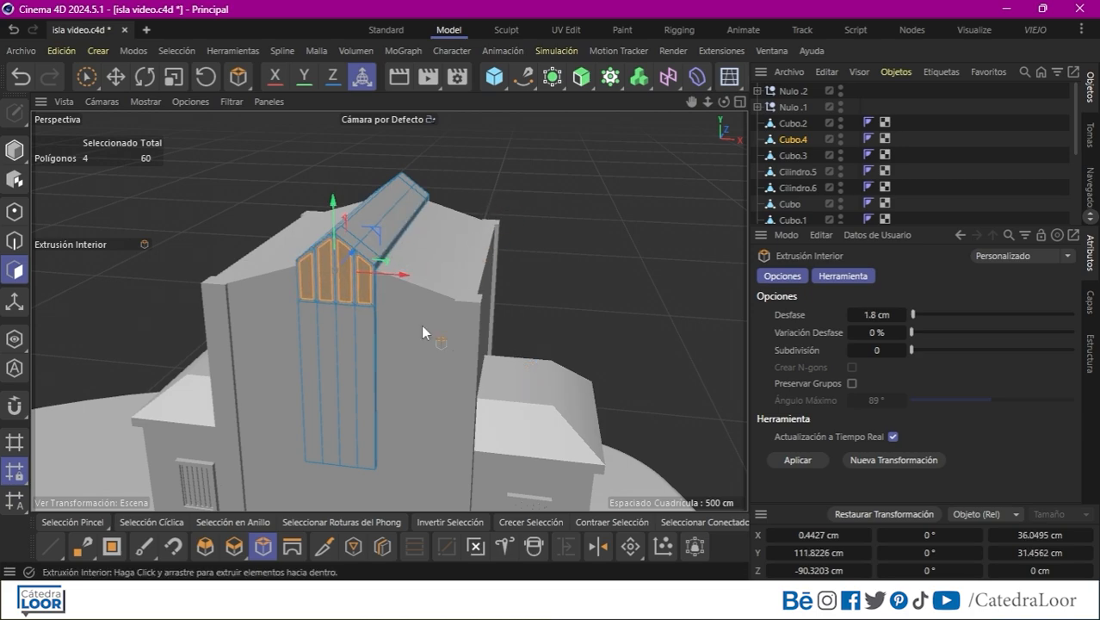
# Extrude the four inset gable panels inward by -1 cm and return to model mode
pyautogui.click(233, 545)
pyautogui.moveTo(210, 465); pyautogui.dragTo(204, 473)
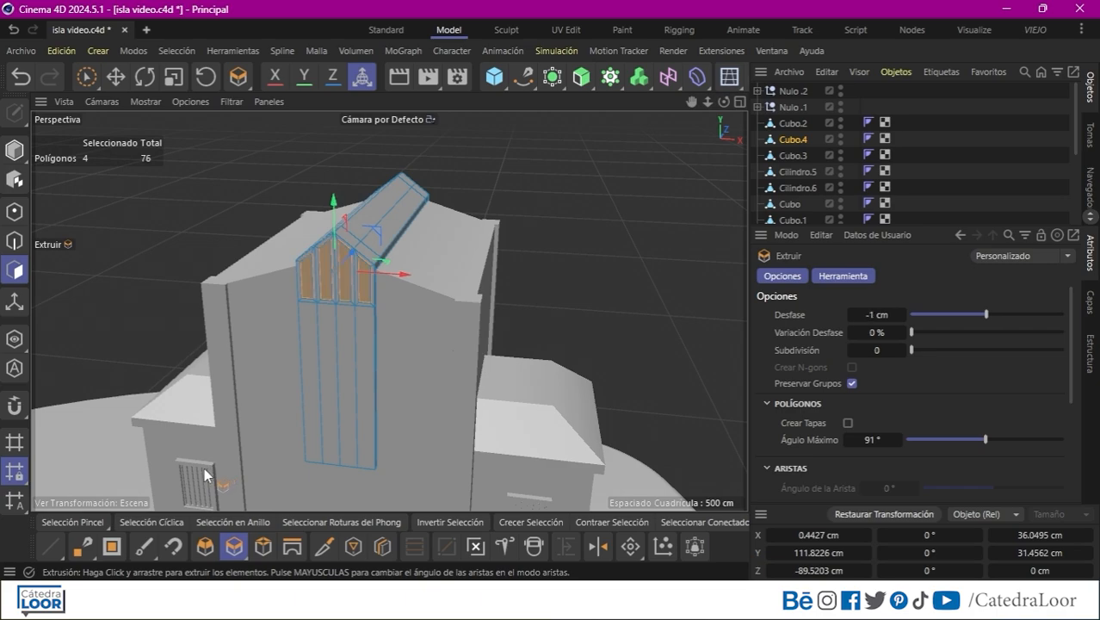
pyautogui.click(14, 150)
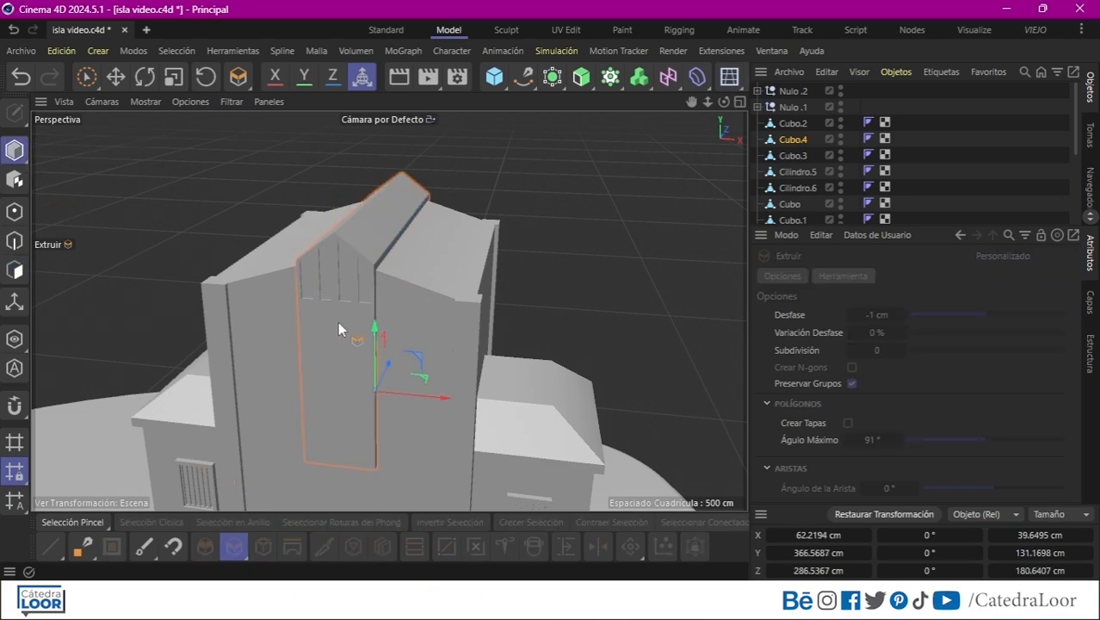
# Divide the central block's upper front faces on both sides of the gabled strip with three evenly spaced horizontal loop cuts each
pyautogui.press('e')
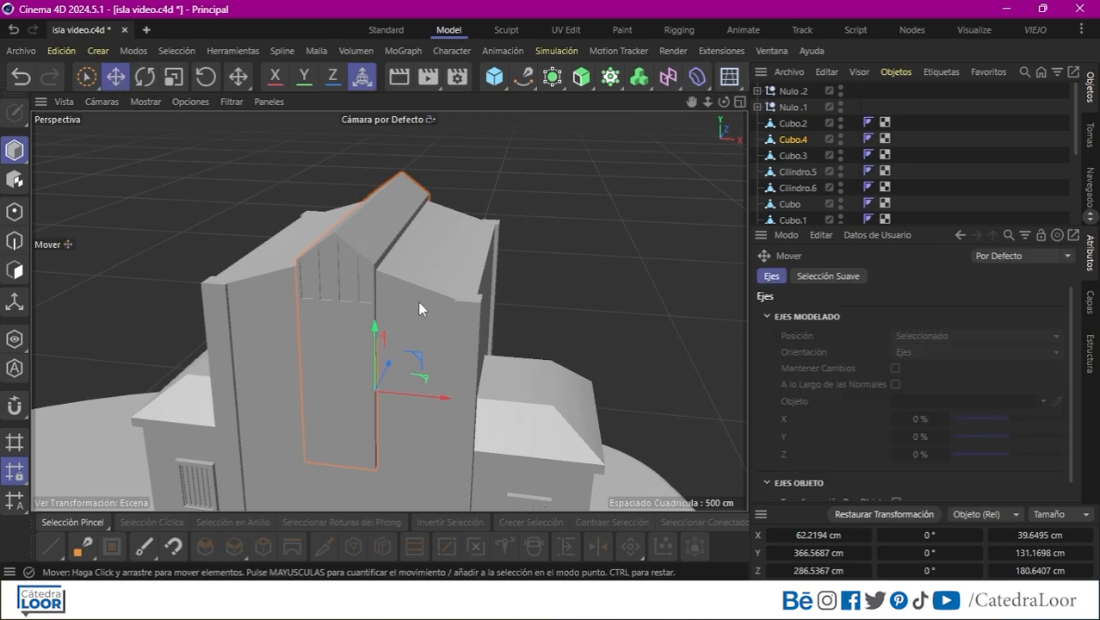
pyautogui.click(417, 300)
pyautogui.click(15, 270)
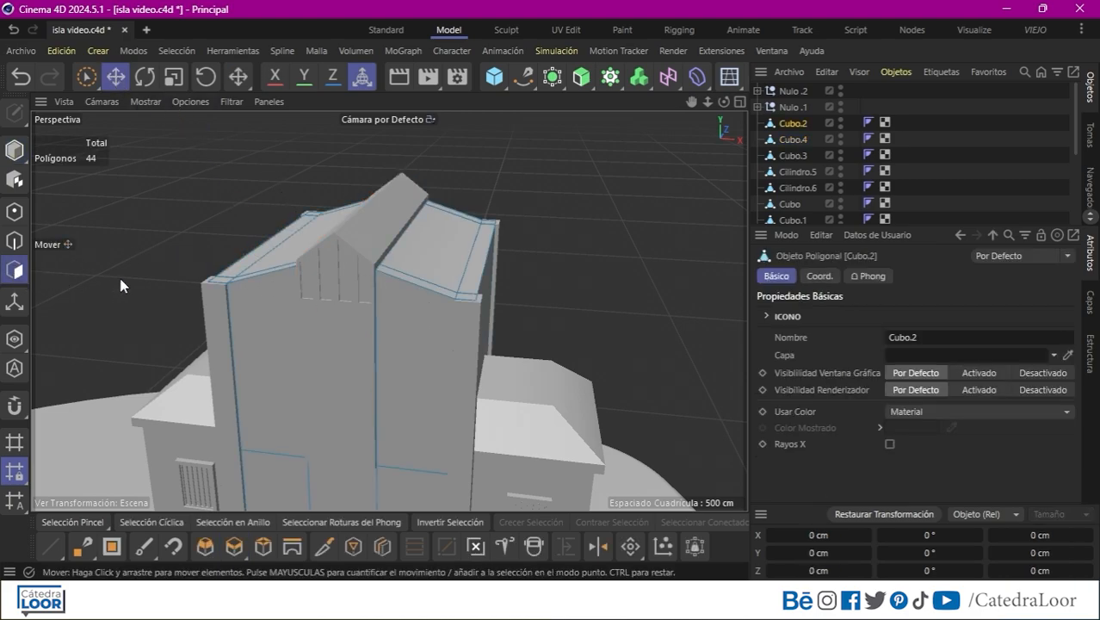
pyautogui.click(382, 546)
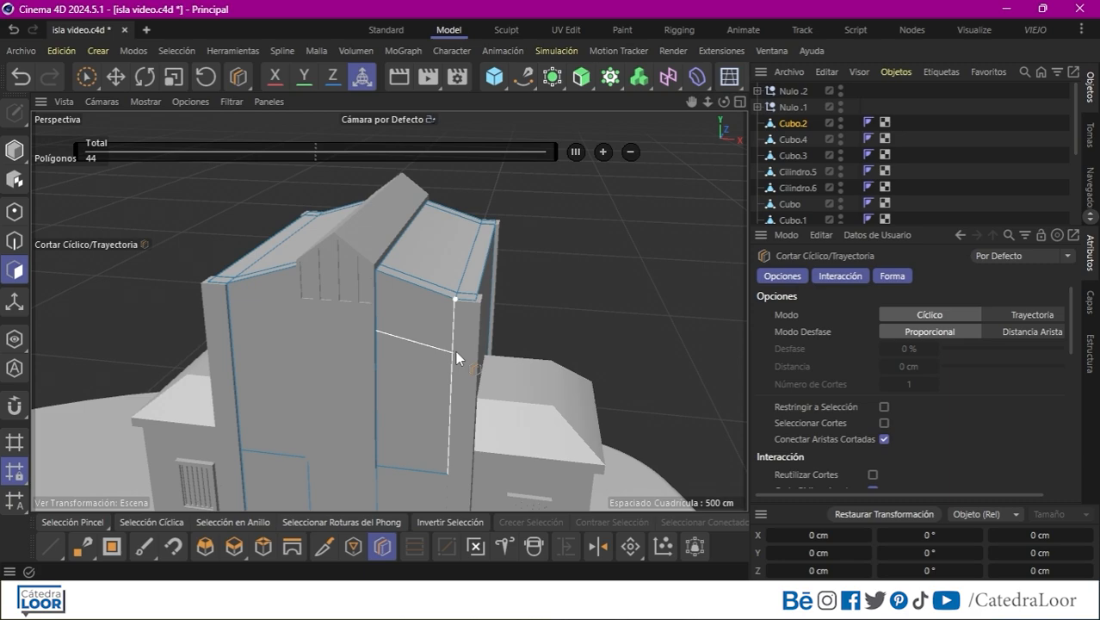
pyautogui.click(452, 340)
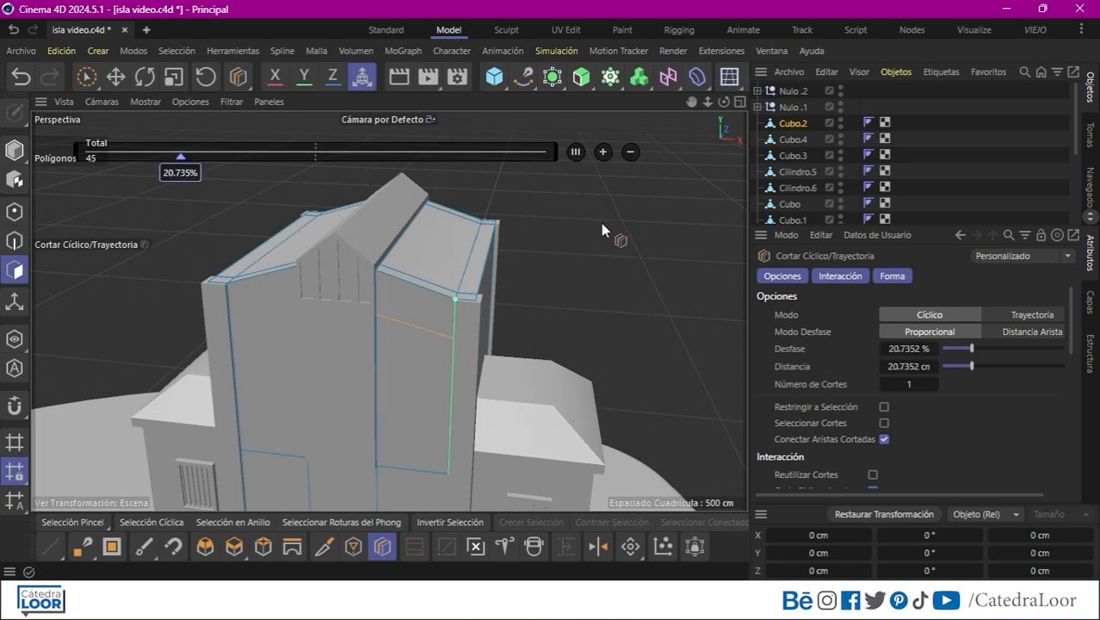
pyautogui.click(604, 151)
pyautogui.click(603, 152)
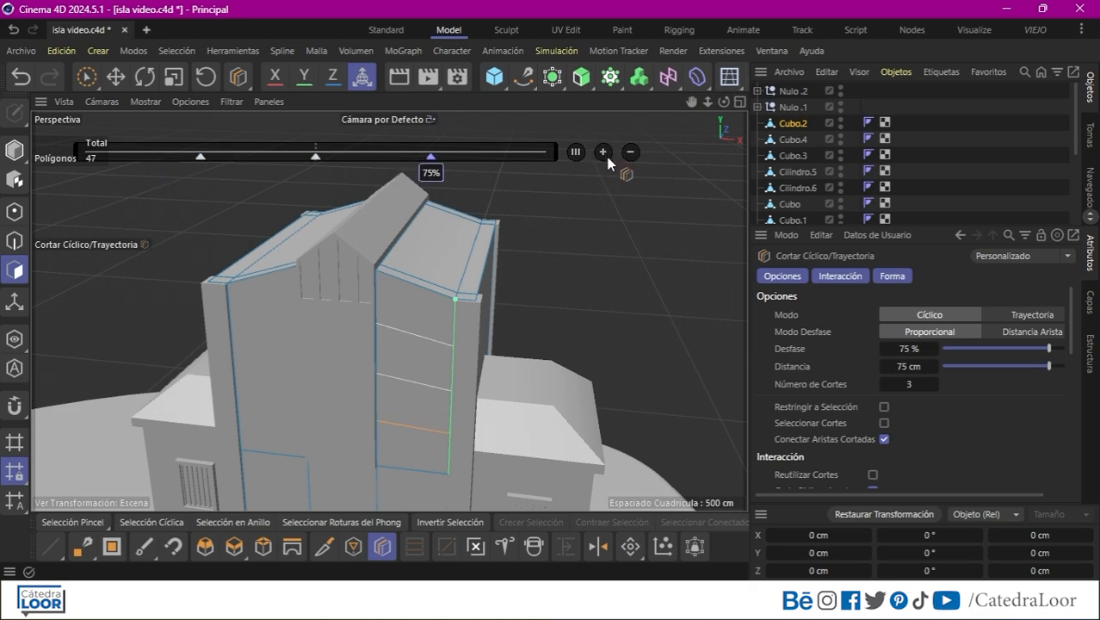
pyautogui.click(232, 330)
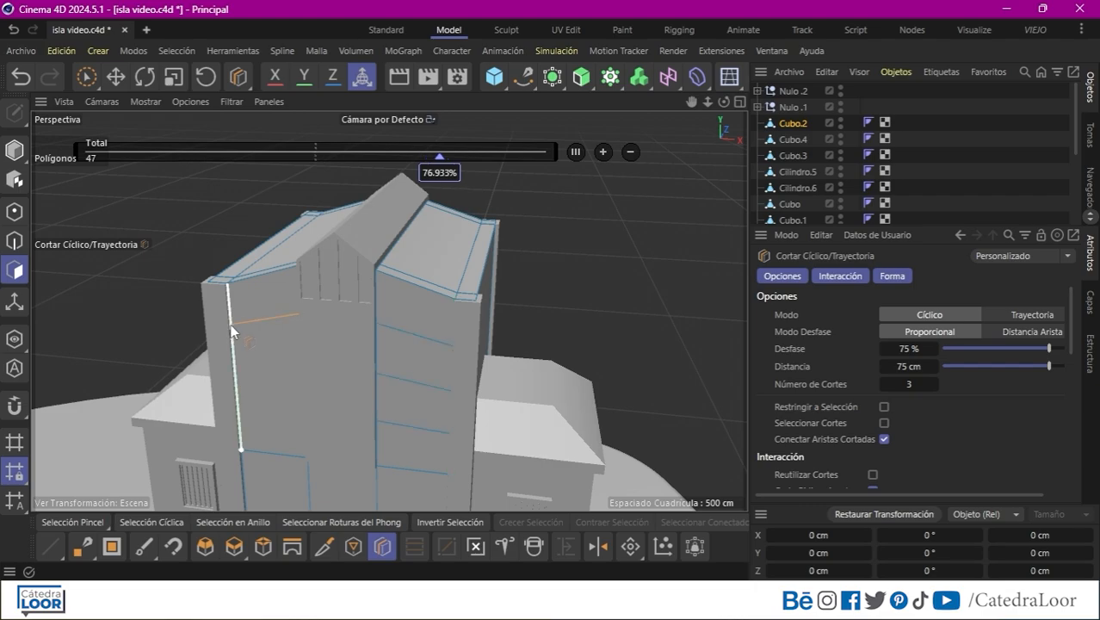
pyautogui.click(604, 152)
pyautogui.click(602, 151)
# Select the eight front polygons flanking the gabled strip and inset each one individually by about 4.4 cm
pyautogui.click(98, 521)
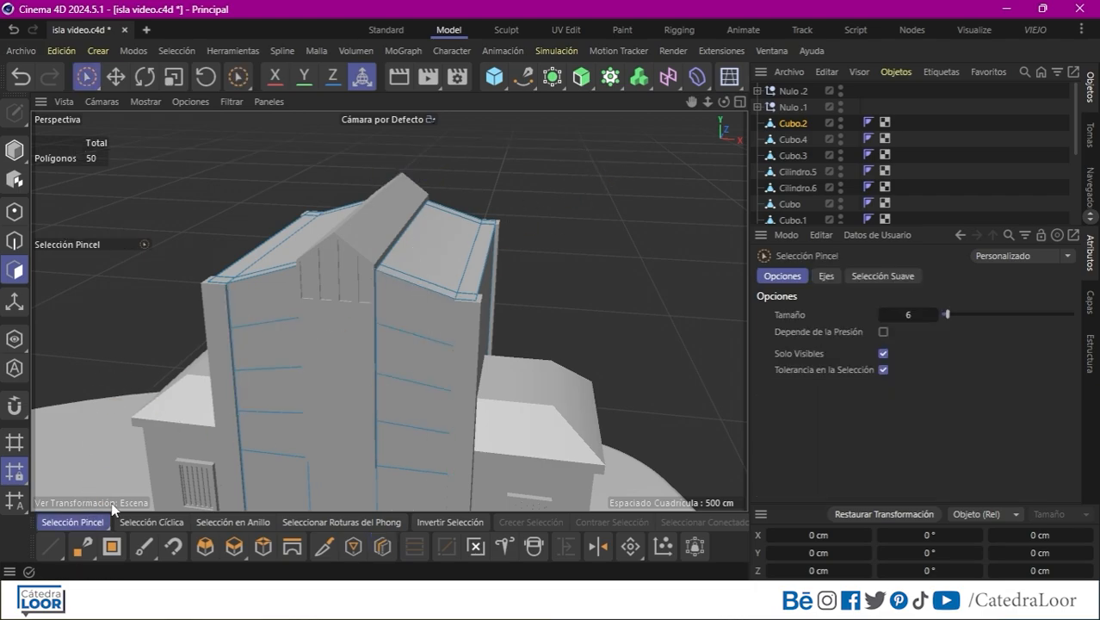
pyautogui.keyDown('alt'); pyautogui.moveTo(381, 393); pyautogui.dragTo(432, 329); pyautogui.keyUp('alt')
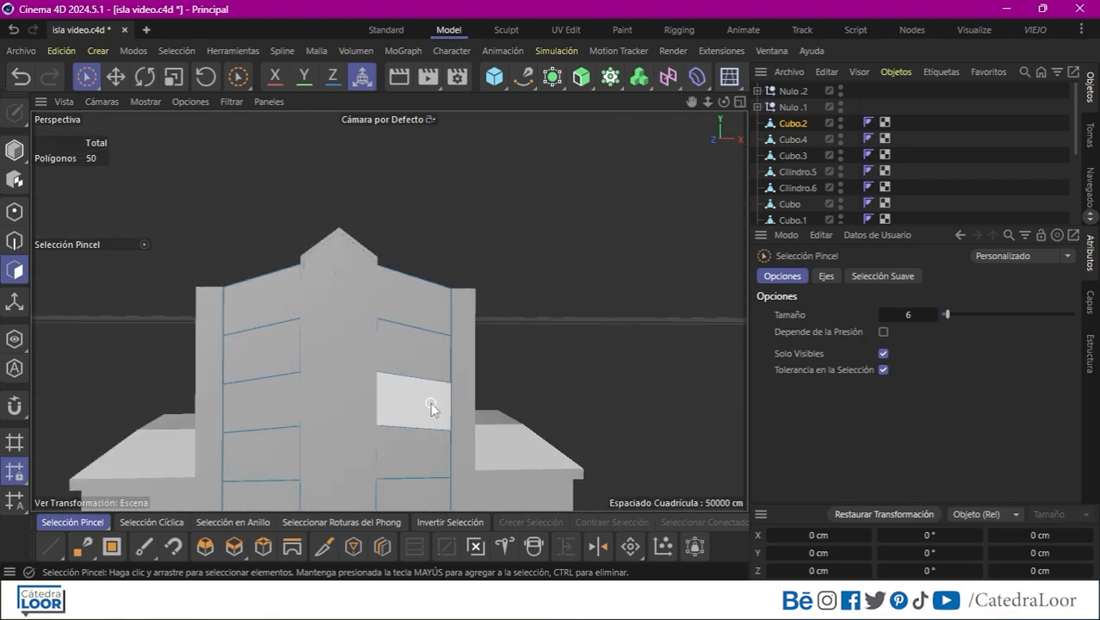
pyautogui.moveTo(236, 402)
pyautogui.mouseDown()
pyautogui.moveTo(266, 457)
pyautogui.moveTo(368, 447)
pyautogui.mouseUp()
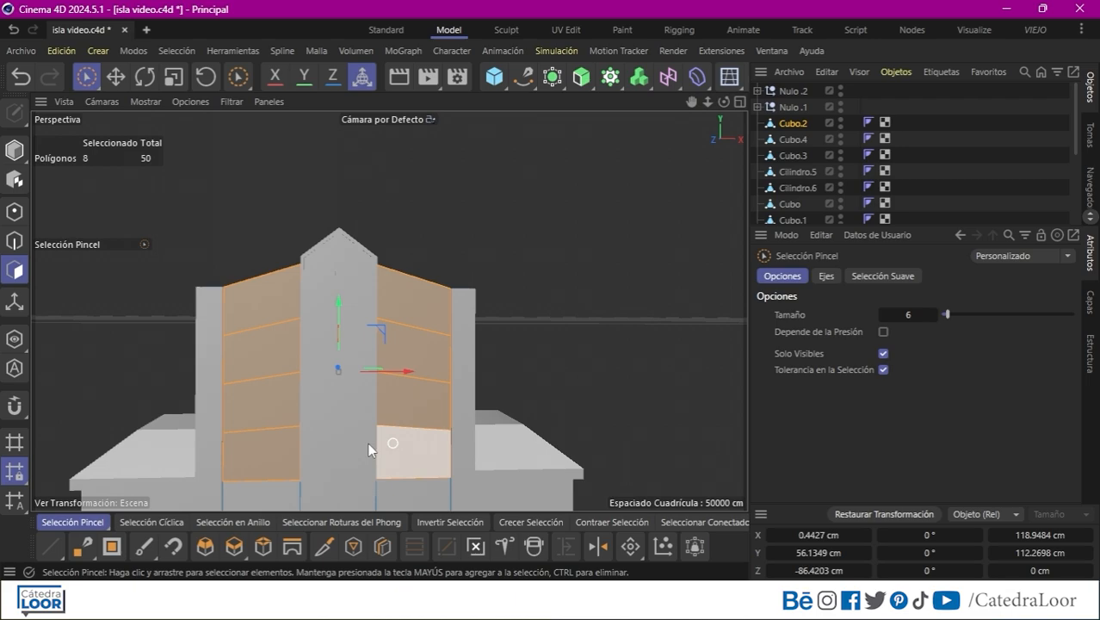
pyautogui.press('i')
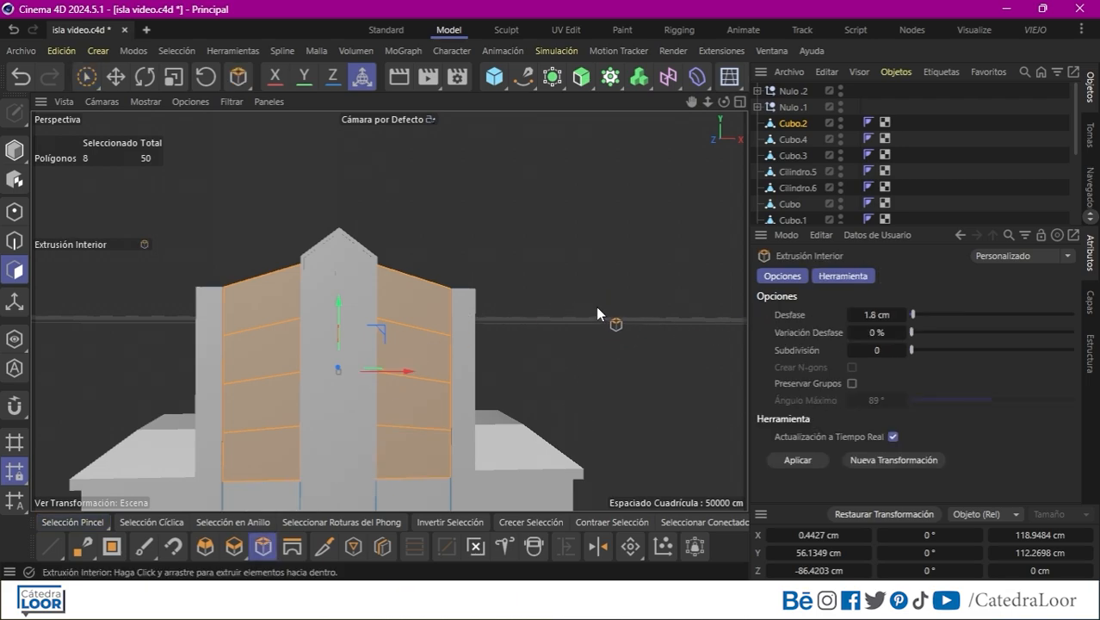
pyautogui.moveTo(592, 343); pyautogui.dragTo(564, 358)
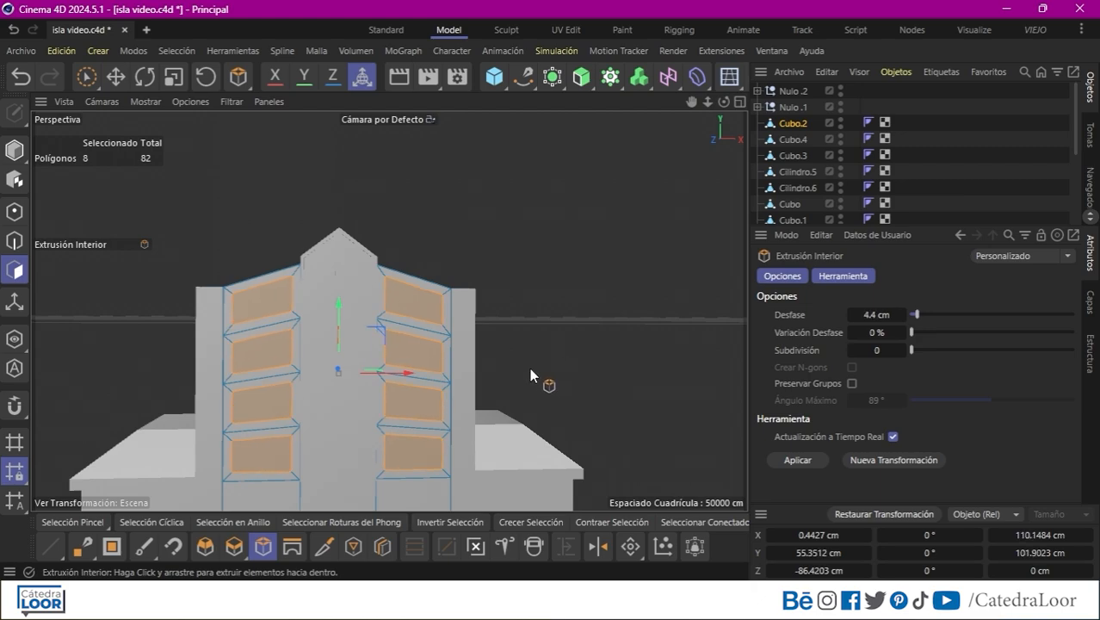
# Extrude the eight inset facade panels inward by -1.2 cm and return to model mode
pyautogui.click(235, 546)
pyautogui.keyDown('alt'); pyautogui.moveTo(380, 322); pyautogui.dragTo(327, 339); pyautogui.keyUp('alt')
pyautogui.click(262, 545)
pyautogui.click(234, 546)
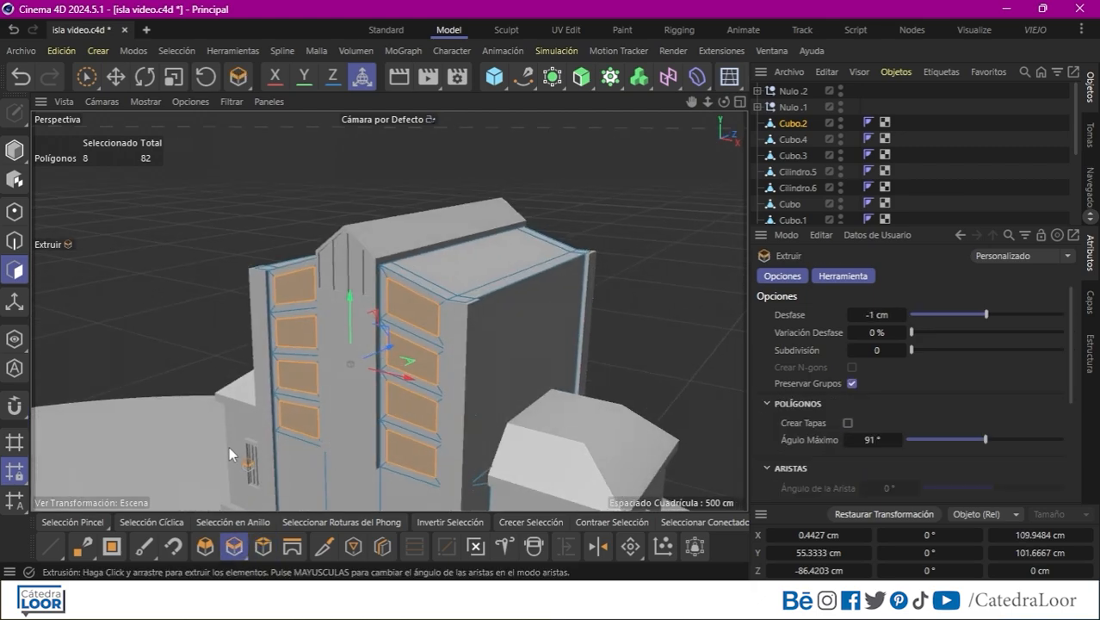
pyautogui.moveTo(229, 446); pyautogui.dragTo(223, 450)
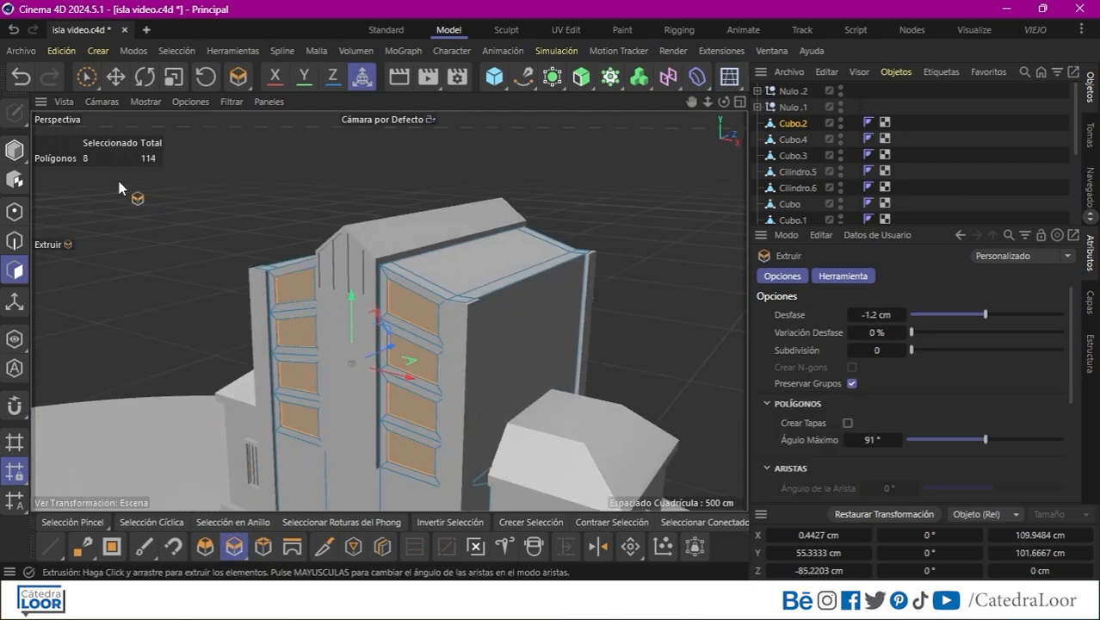
pyautogui.click(14, 150)
# Add a horizontal loop cut at about 88.46% across the central block's lower front, just below the recessed panels
pyautogui.moveTo(724, 101); pyautogui.dragTo(692, 110)
pyautogui.press('e')
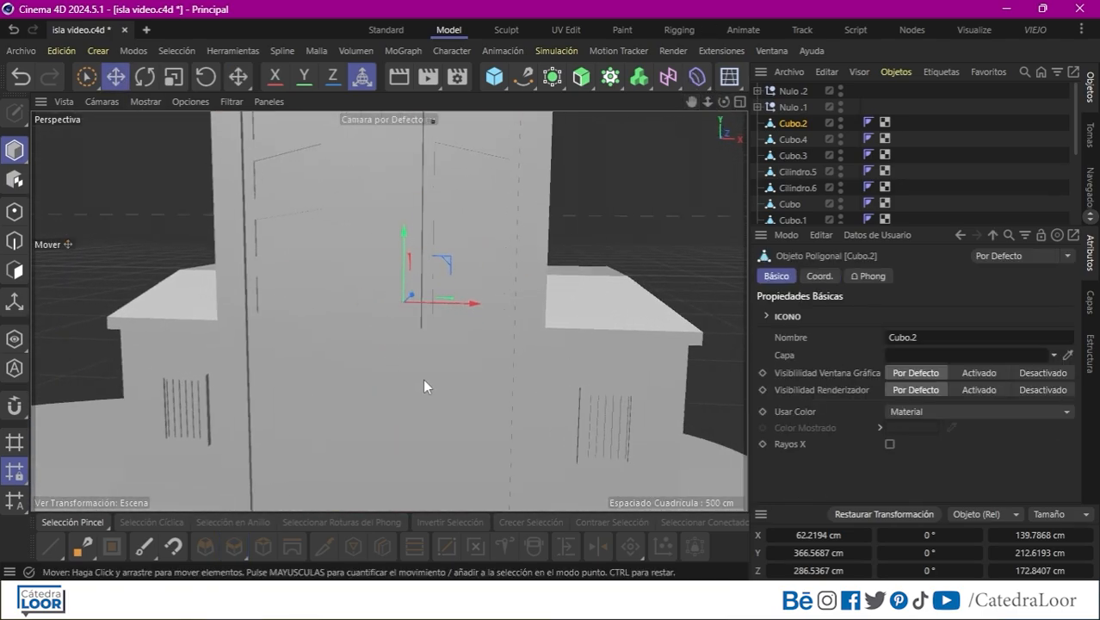
pyautogui.click(14, 270)
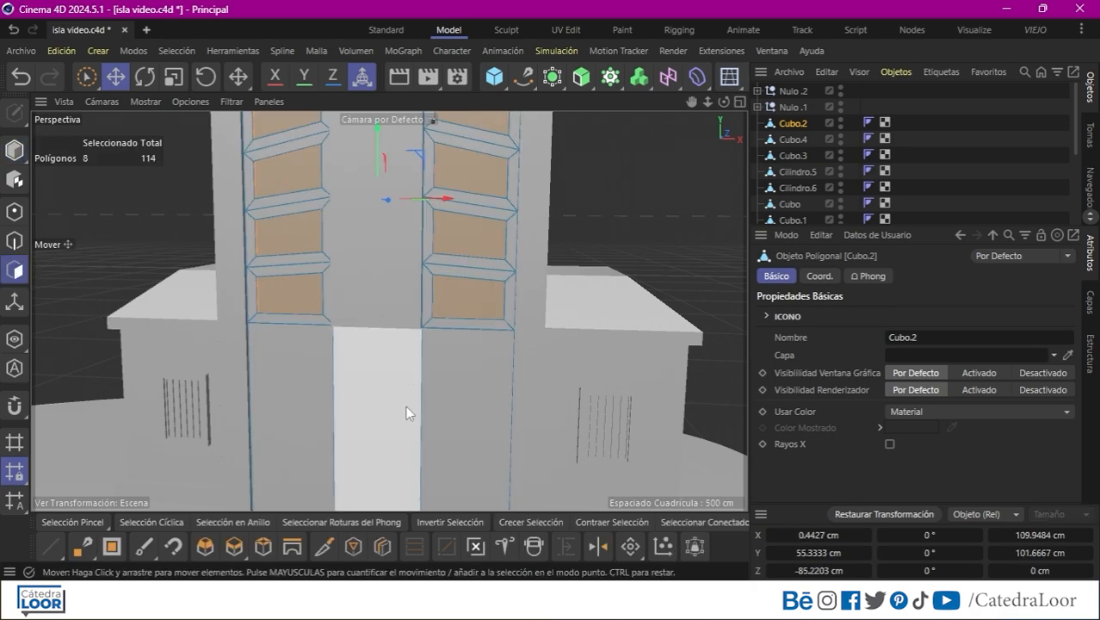
pyautogui.click(382, 546)
pyautogui.moveTo(694, 102); pyautogui.dragTo(728, 3)
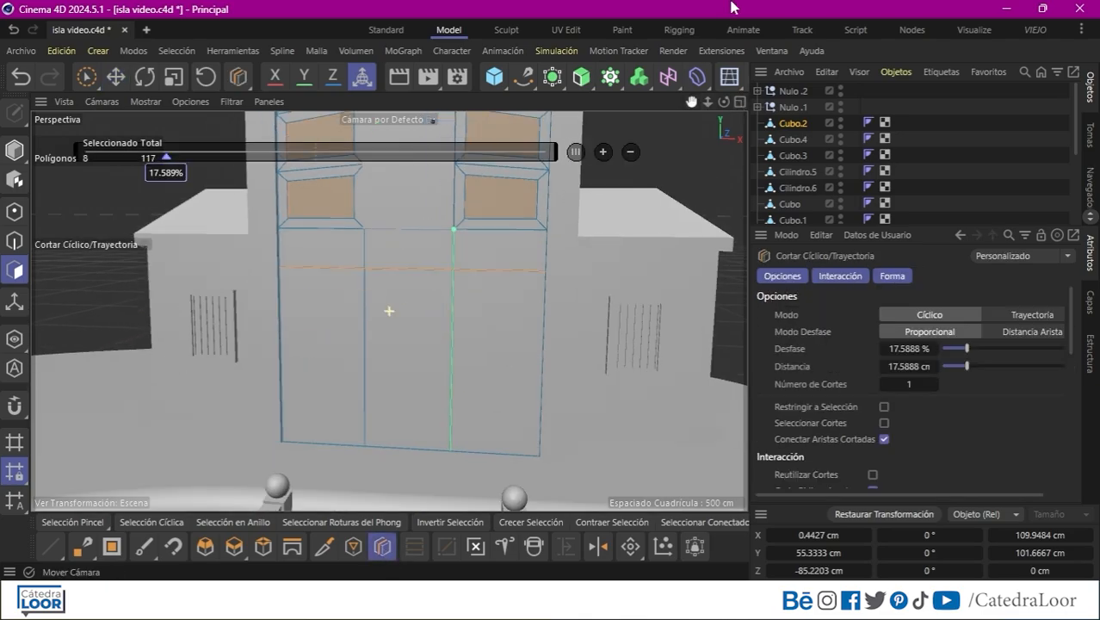
pyautogui.click(475, 273)
pyautogui.click(337, 269)
pyautogui.keyDown('alt'); pyautogui.moveTo(472, 300); pyautogui.dragTo(496, 284); pyautogui.keyUp('alt')
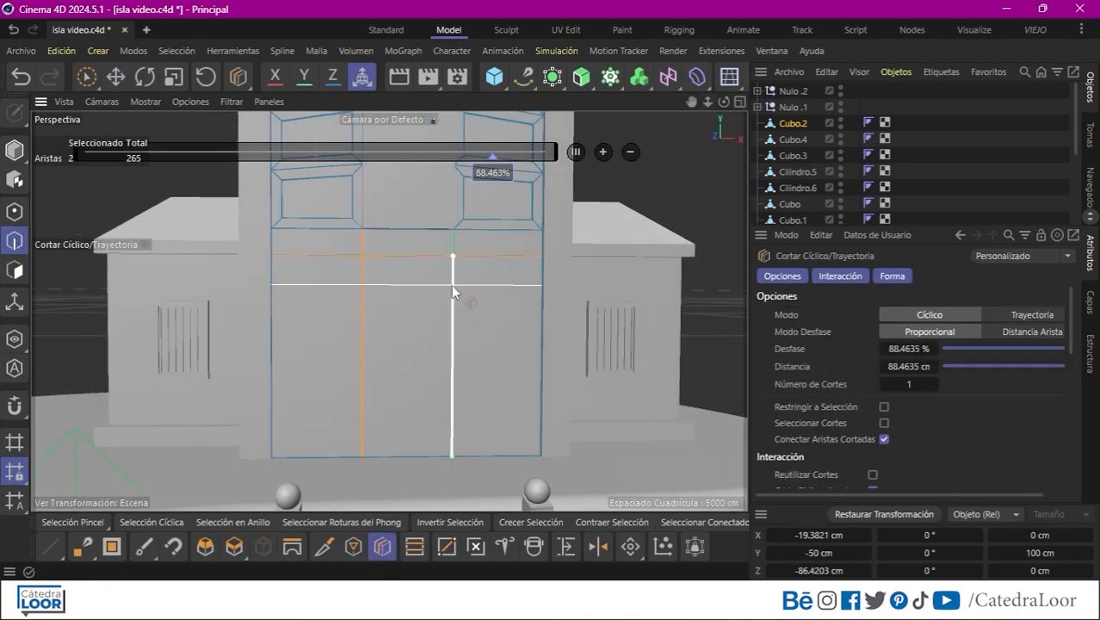
# Cut a second horizontal line just below the first and scale the two vertical edges beneath it apart to about 80 cm
pyautogui.click(97, 520)
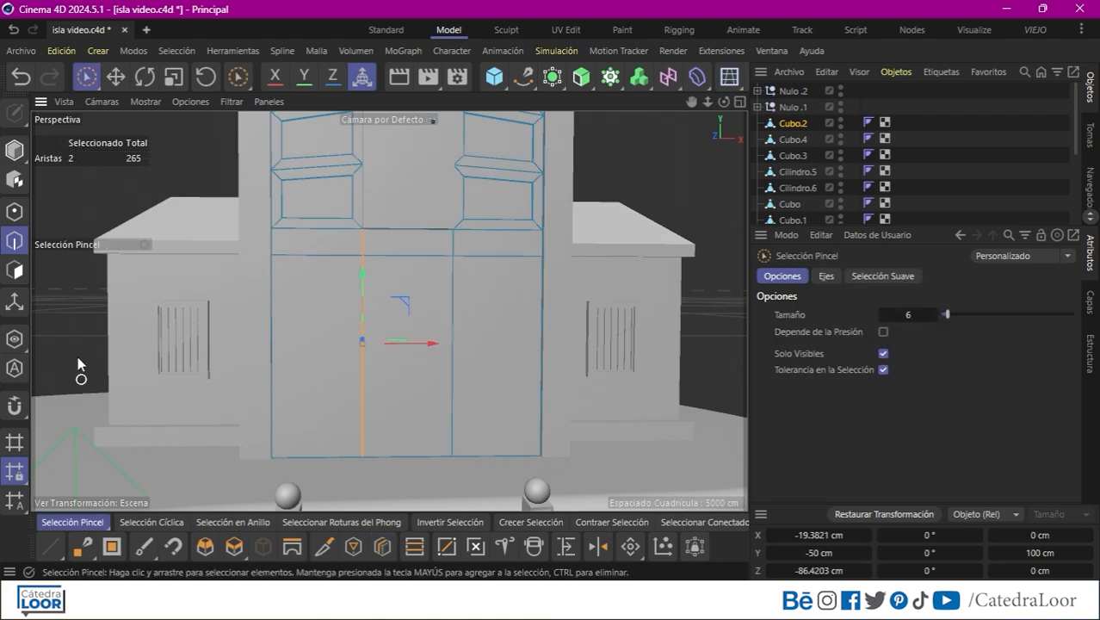
pyautogui.click(360, 384)
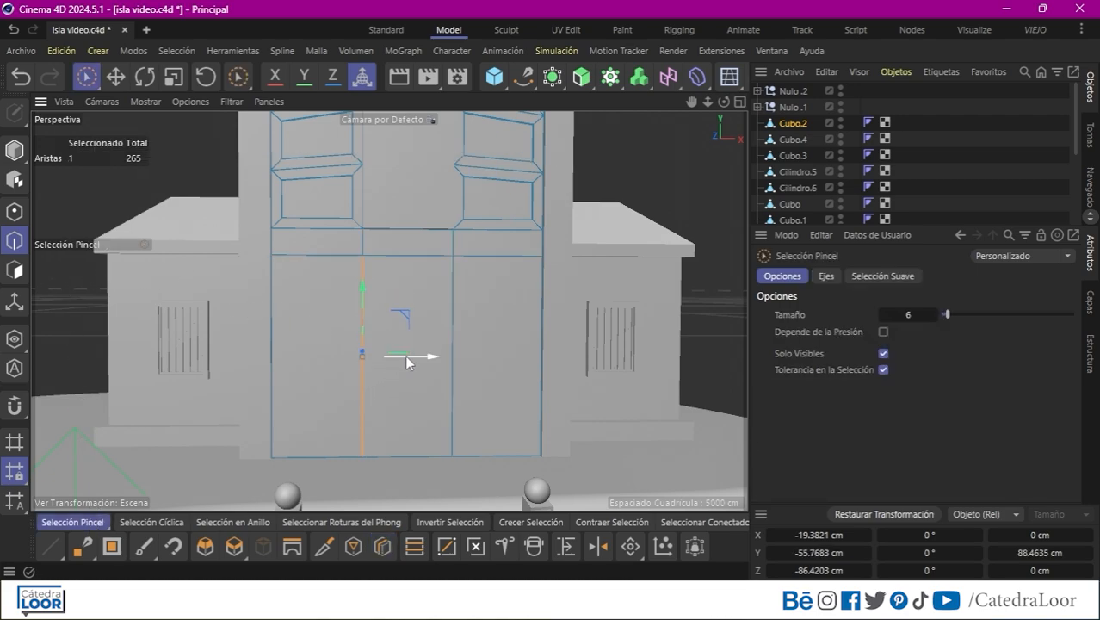
pyautogui.keyDown('shift'); pyautogui.click(454, 359); pyautogui.keyUp('shift')
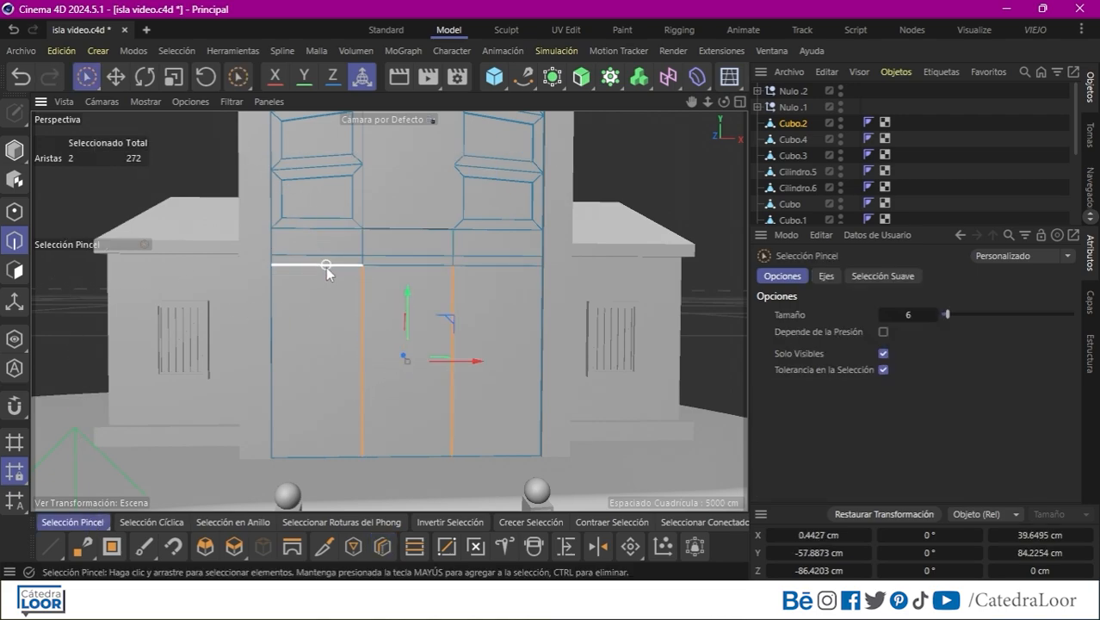
pyautogui.press('t')
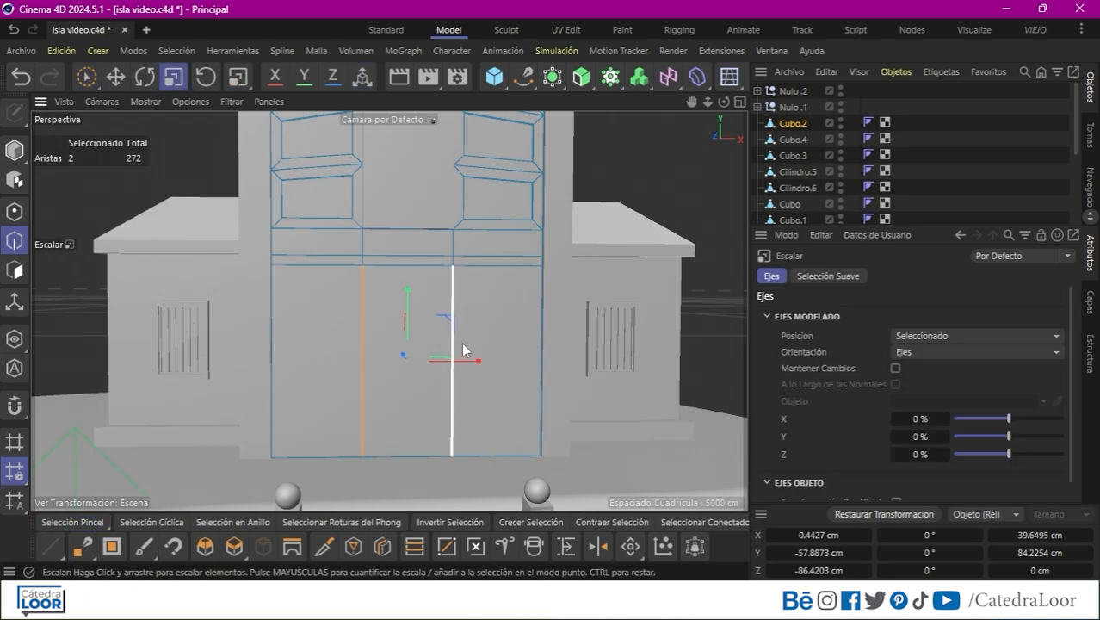
pyautogui.moveTo(461, 341); pyautogui.dragTo(551, 359)
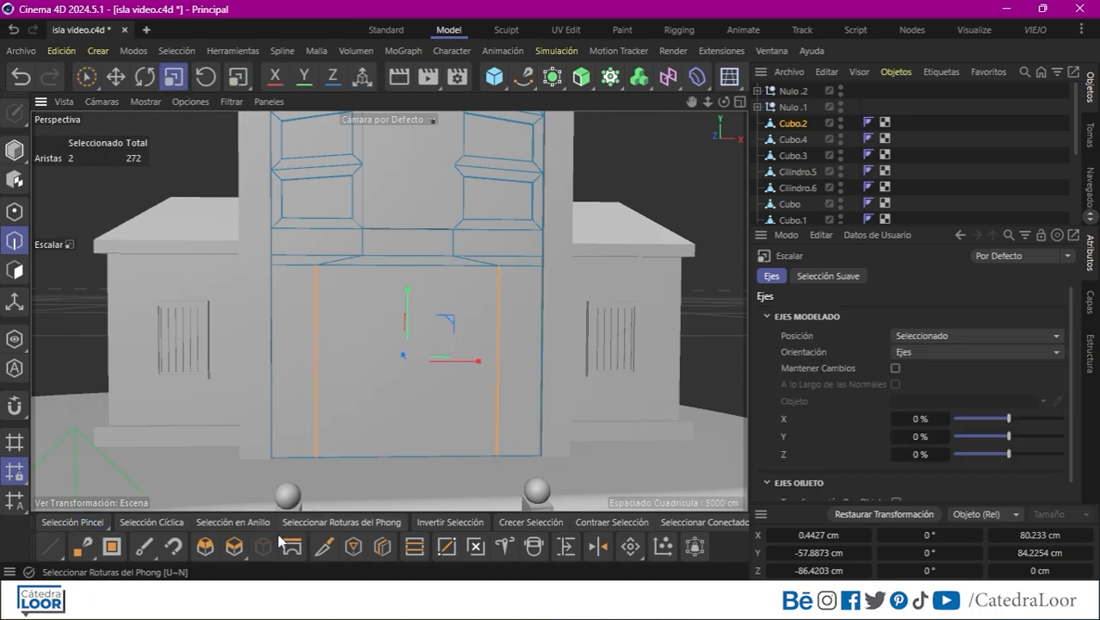
# Select the wide polygon between the two spread edges at the building's base and inset it by 5.9 cm
pyautogui.click(16, 272)
pyautogui.click(399, 376)
pyautogui.press('i')
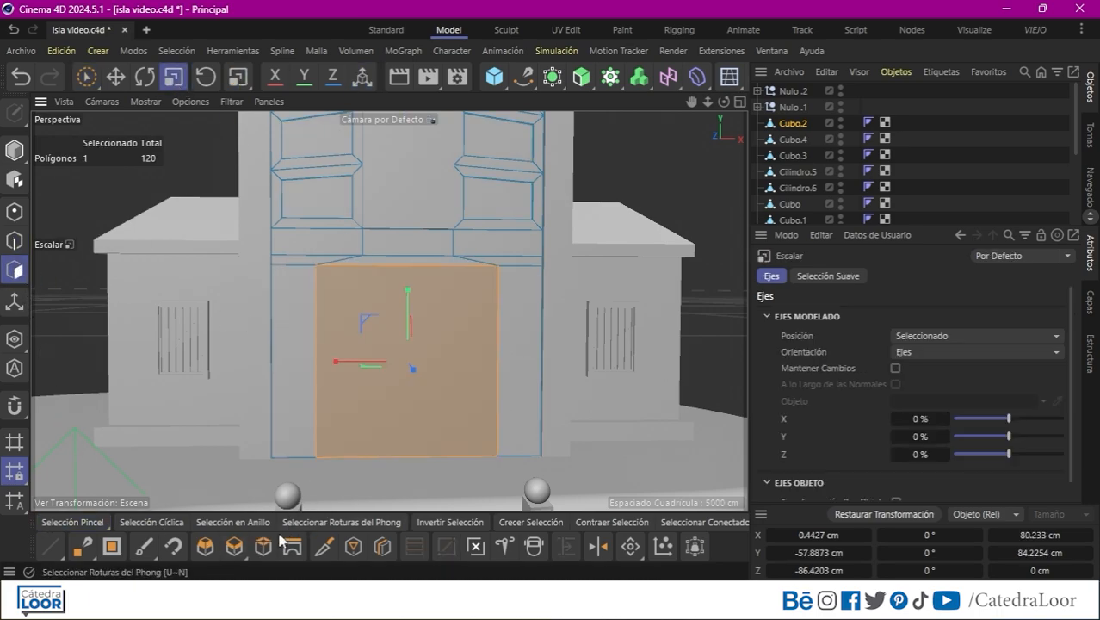
pyautogui.moveTo(632, 342); pyautogui.dragTo(585, 368)
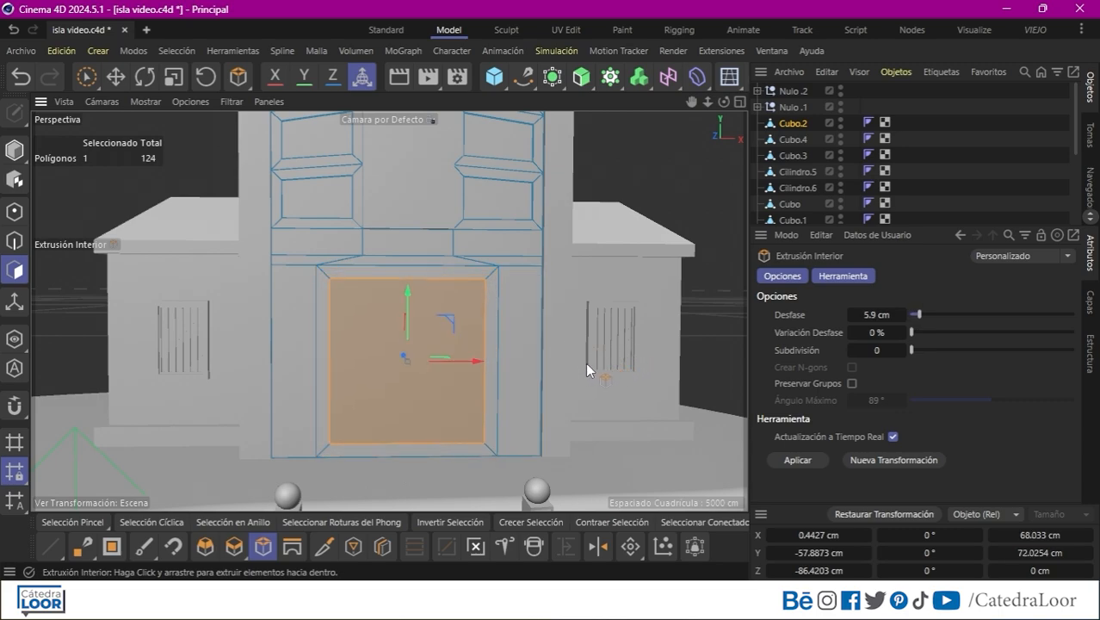
# Move the lower edge of the inset doorway polygon down to the building's base, at about -99.8 cm in Y
pyautogui.click(14, 242)
pyautogui.click(76, 522)
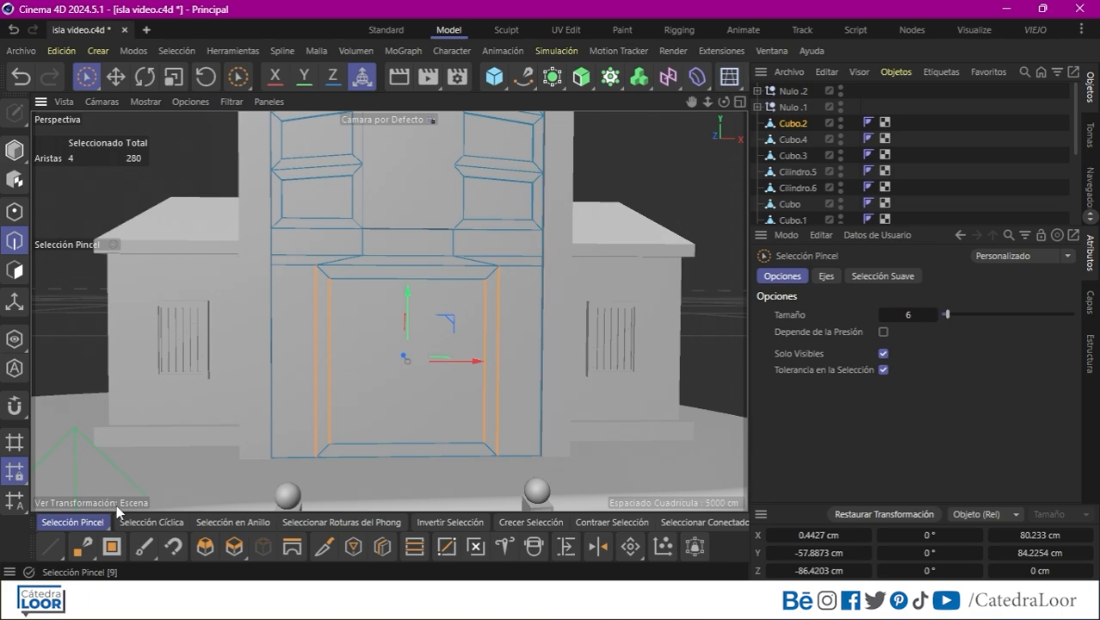
pyautogui.click(391, 443)
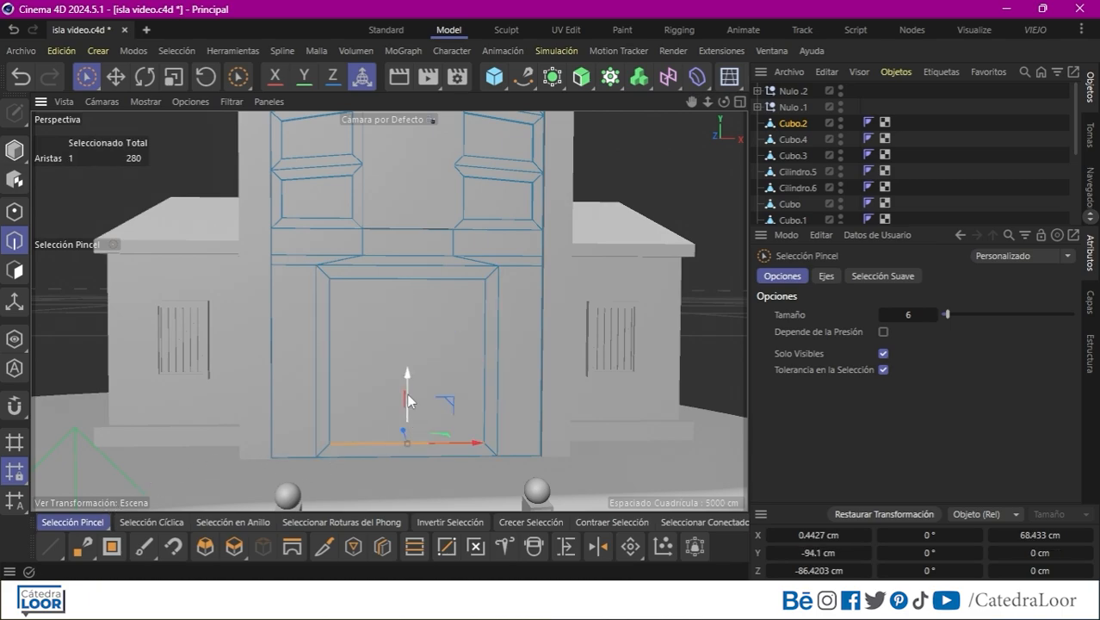
pyautogui.moveTo(407, 392); pyautogui.dragTo(409, 404)
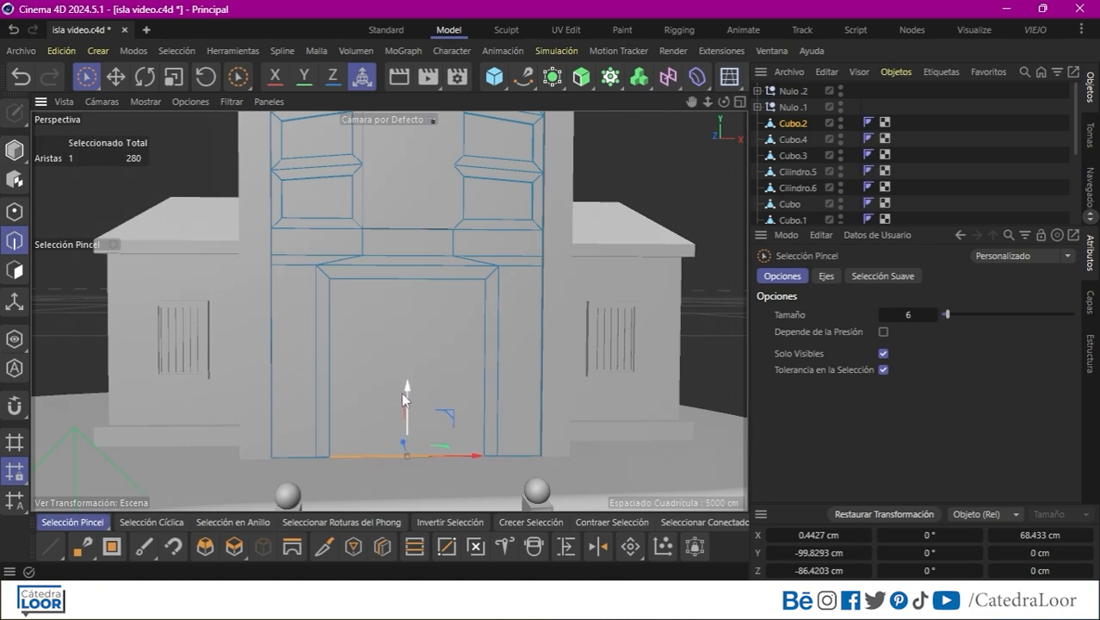
# Select the three polygons framing the doorway and separate them into their own object
pyautogui.click(17, 272)
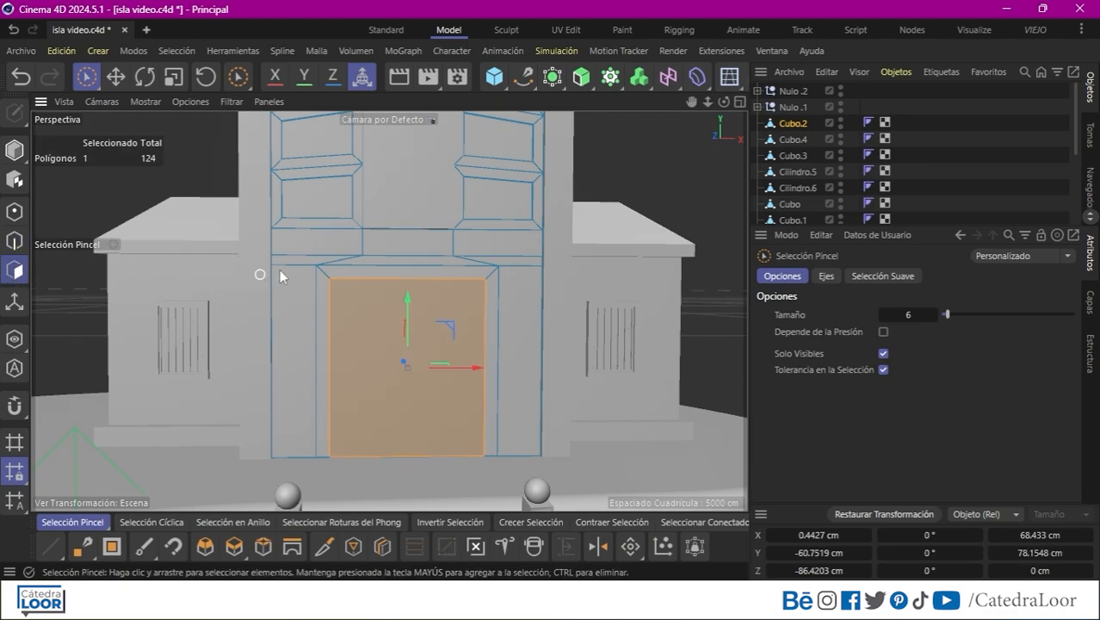
pyautogui.moveTo(326, 277); pyautogui.dragTo(487, 279)
pyautogui.keyDown('shift'); pyautogui.click(492, 279); pyautogui.keyUp('shift')
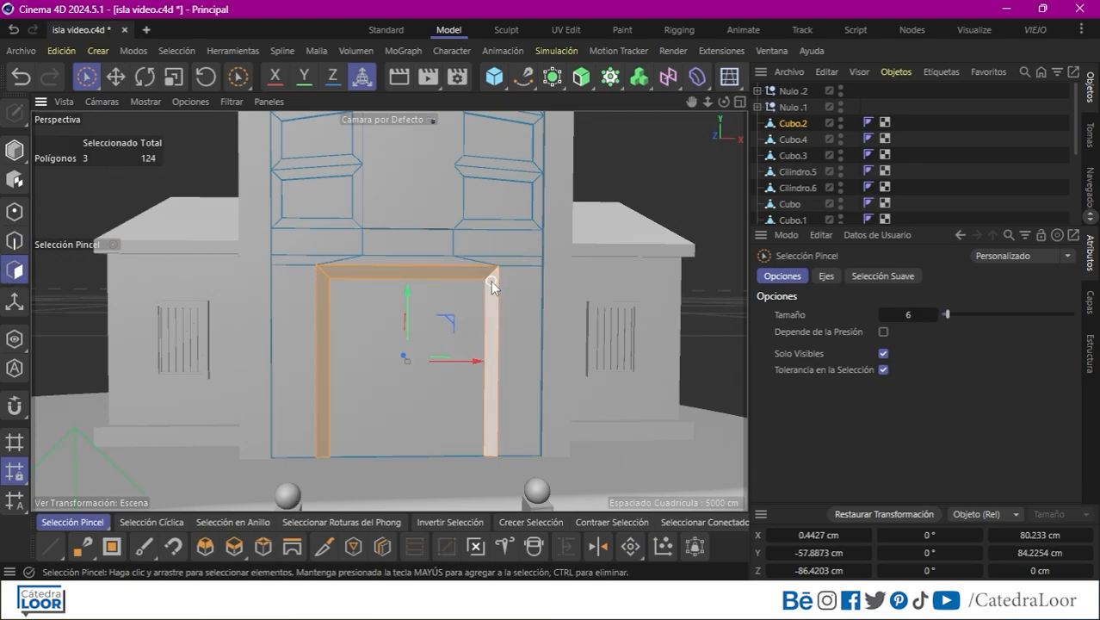
pyautogui.rightClick(491, 279)
pyautogui.click(536, 408)
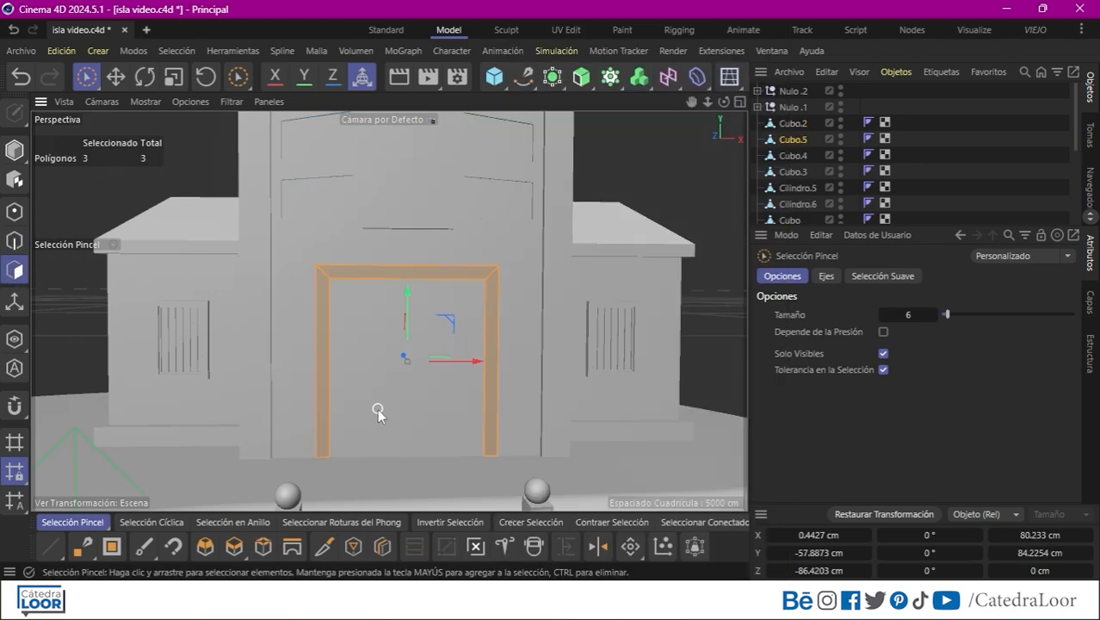
# Extrude the separated door frame outward by 6.1 cm and reselect the central block
pyautogui.keyDown('alt'); pyautogui.moveTo(388, 428); pyautogui.dragTo(383, 456); pyautogui.keyUp('alt')
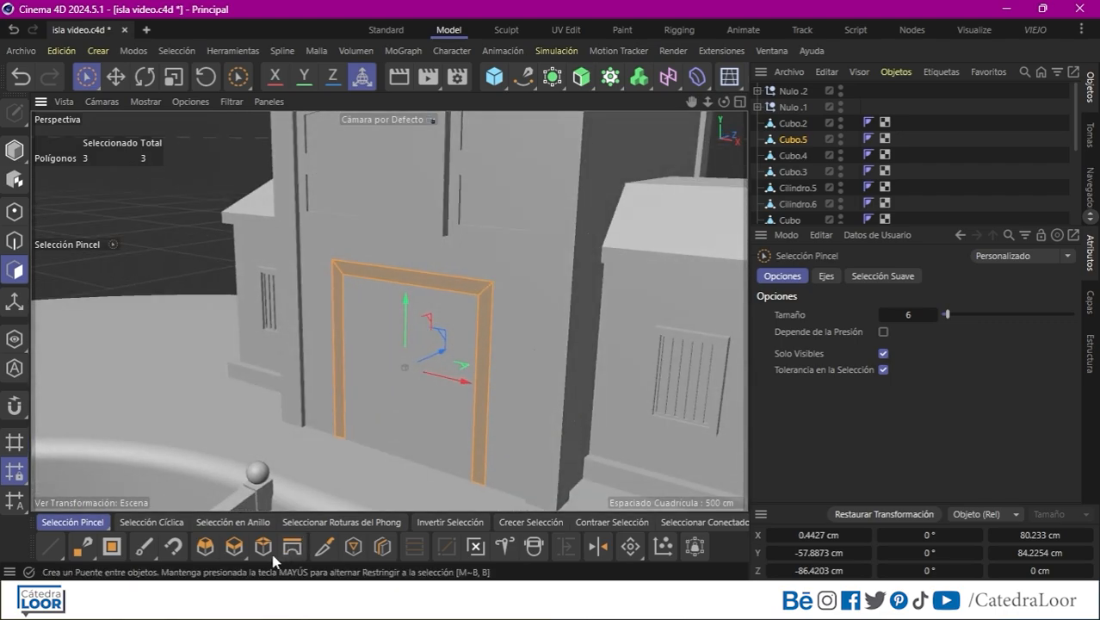
pyautogui.click(234, 546)
pyautogui.moveTo(236, 457); pyautogui.dragTo(297, 376)
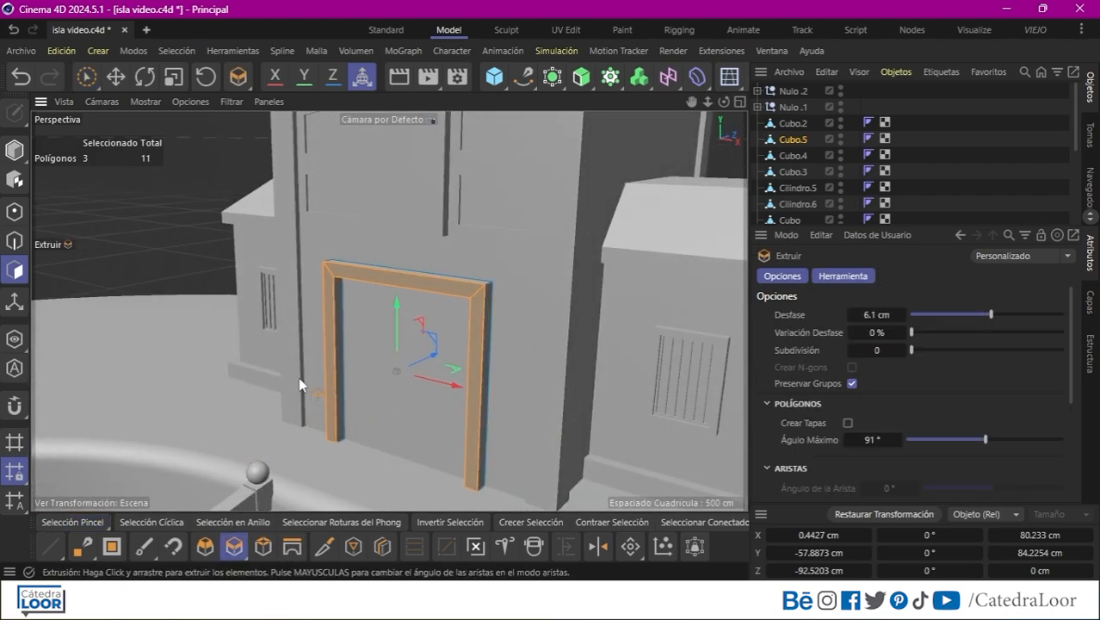
pyautogui.press('Return')
pyautogui.click(297, 377)
pyautogui.press('Return')
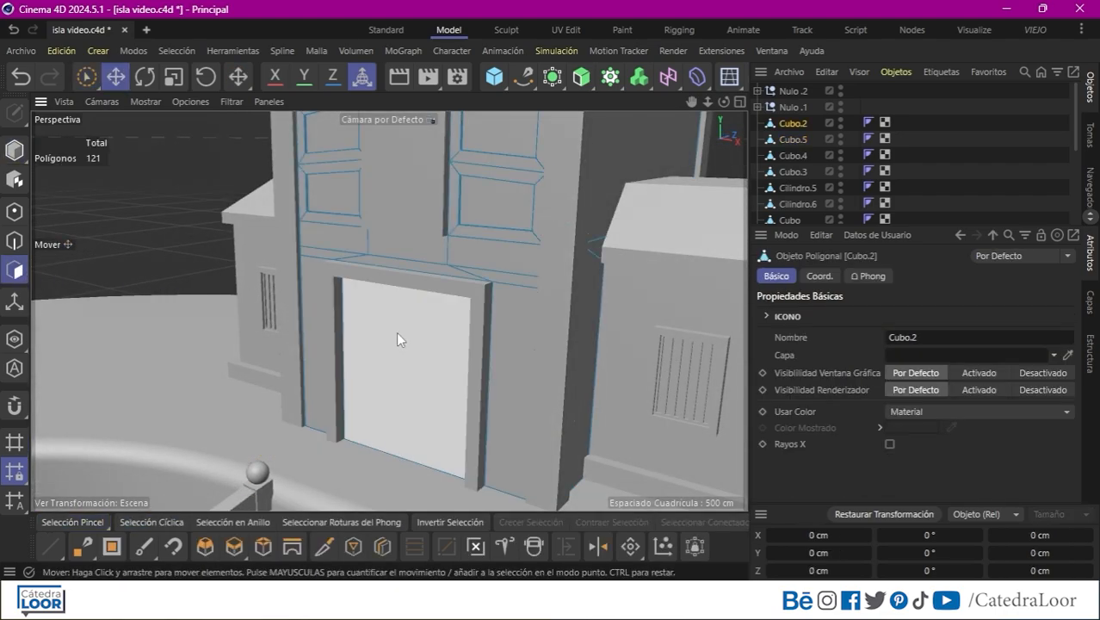
# Select the doorway polygon, inset it by 5.3 cm and lower it to the building's base, at about -66 cm in Y
pyautogui.moveTo(379, 357)
pyautogui.keyDown('alt'); pyautogui.mouseDown()
pyautogui.moveTo(403, 360)
pyautogui.moveTo(418, 339)
pyautogui.mouseUp(); pyautogui.keyUp('alt')
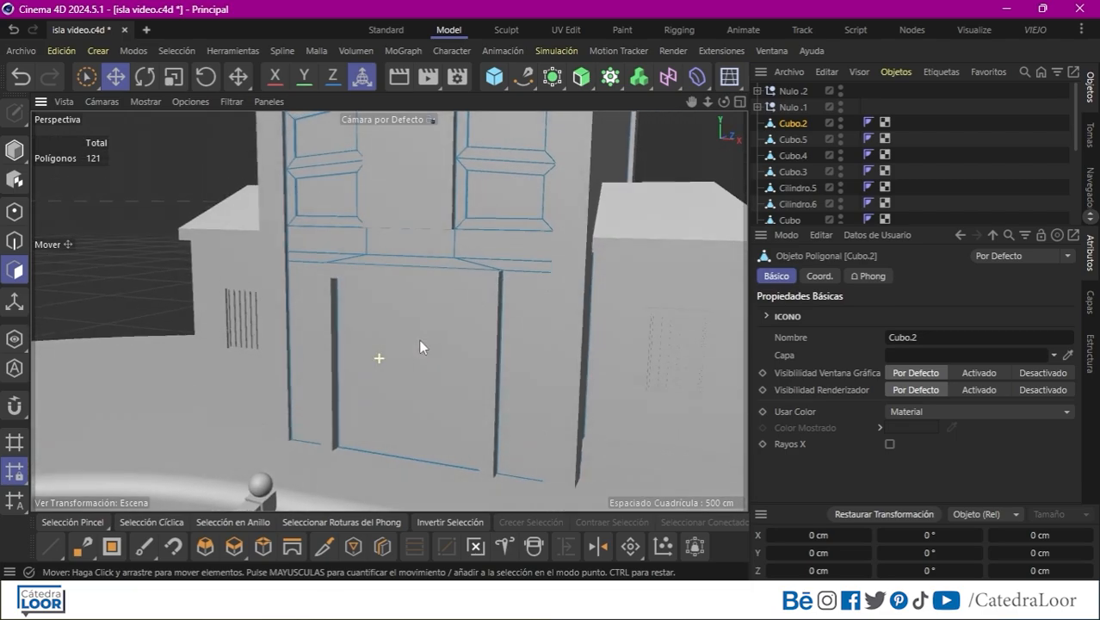
pyautogui.click(423, 389)
pyautogui.click(263, 546)
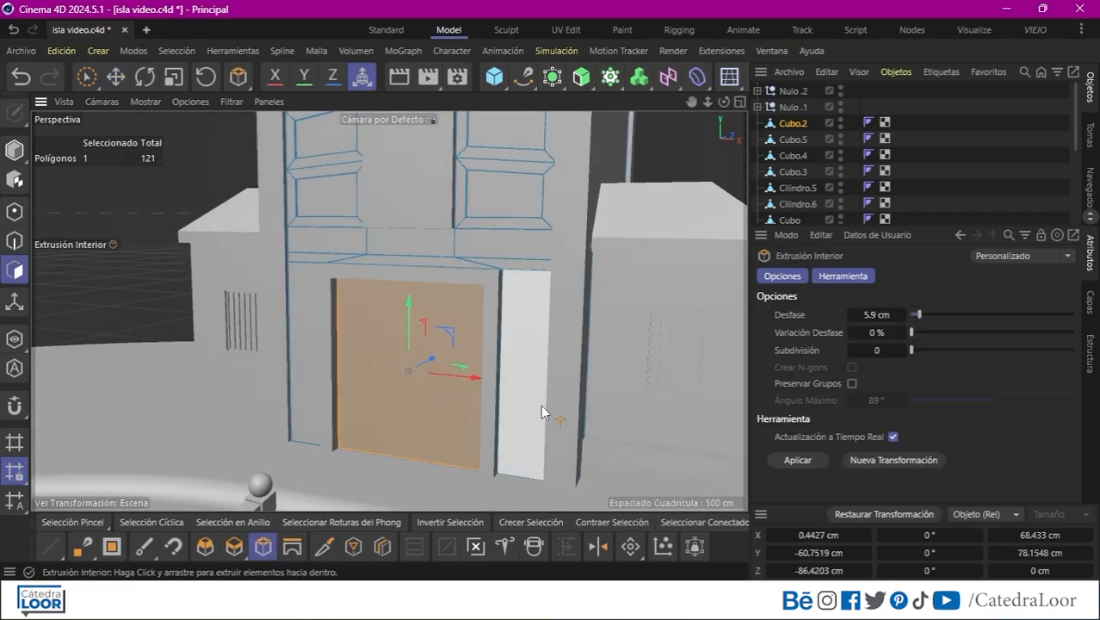
pyautogui.moveTo(540, 404)
pyautogui.mouseDown()
pyautogui.moveTo(587, 394)
pyautogui.moveTo(559, 405)
pyautogui.mouseUp()
pyautogui.moveTo(445, 353); pyautogui.dragTo(476, 341)
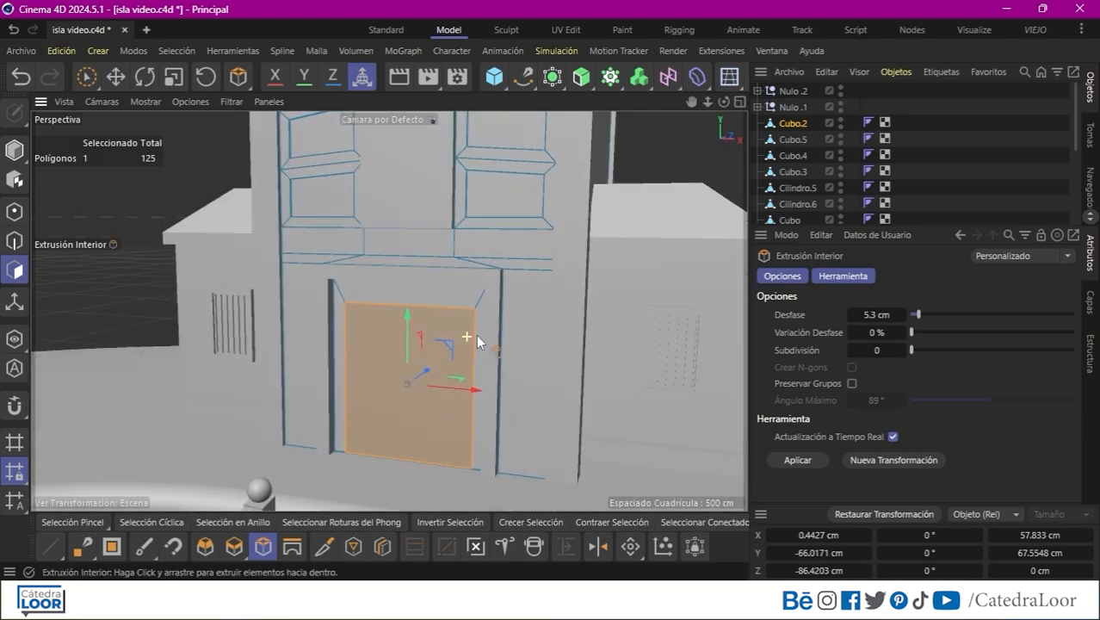
# Separate the inset doorway polygon into its own object and extrude it outward by 8.1 cm
pyautogui.rightClick(441, 363)
pyautogui.click(495, 409)
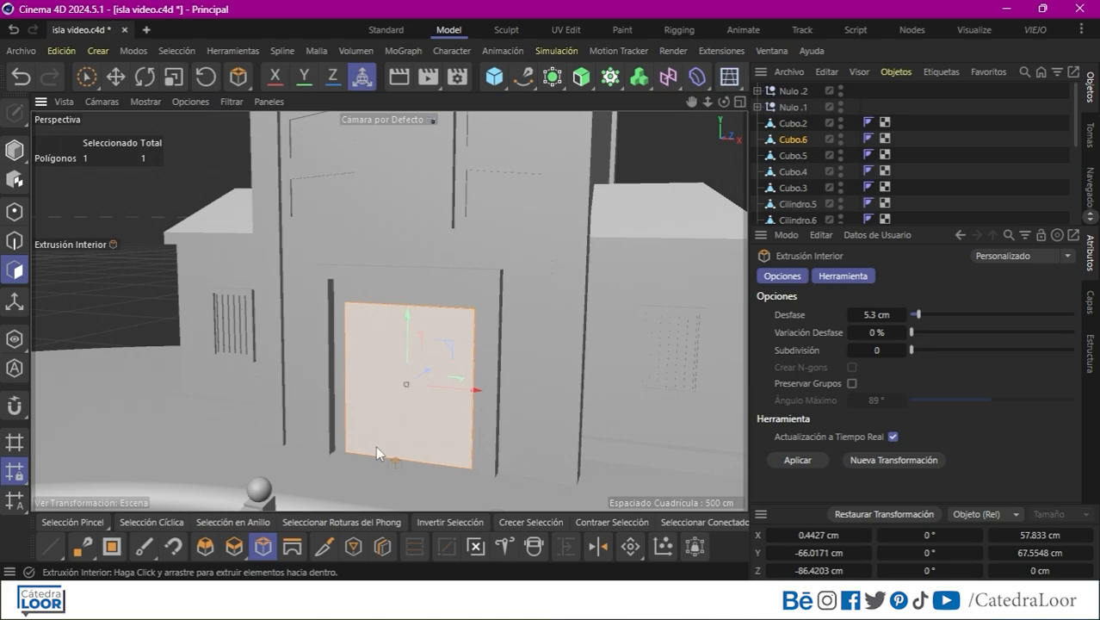
pyautogui.click(234, 545)
pyautogui.moveTo(240, 447); pyautogui.dragTo(288, 447)
# Inset the door's front face by 3.9 cm, flush with its base, and split it with a vertical loop cut through the middle
pyautogui.click(262, 546)
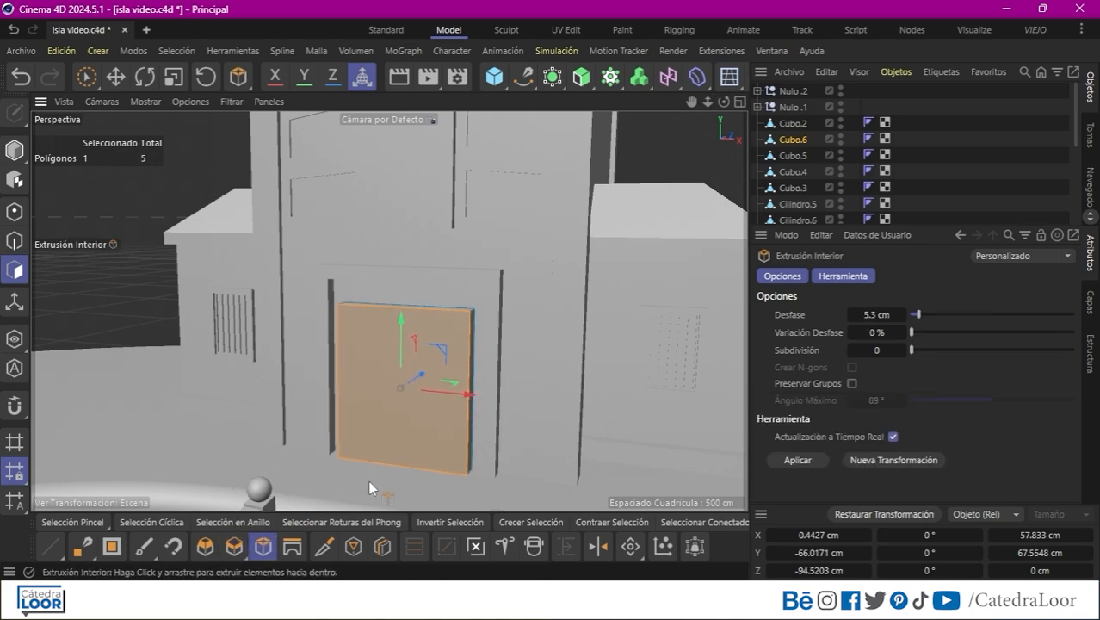
pyautogui.moveTo(369, 480); pyautogui.dragTo(339, 487)
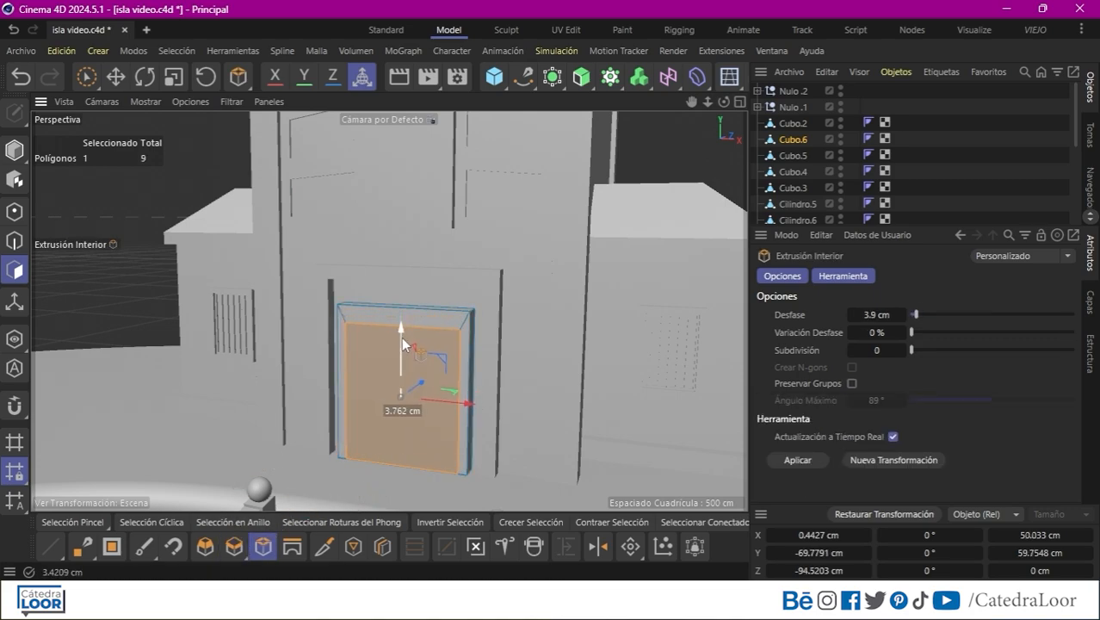
pyautogui.click(383, 545)
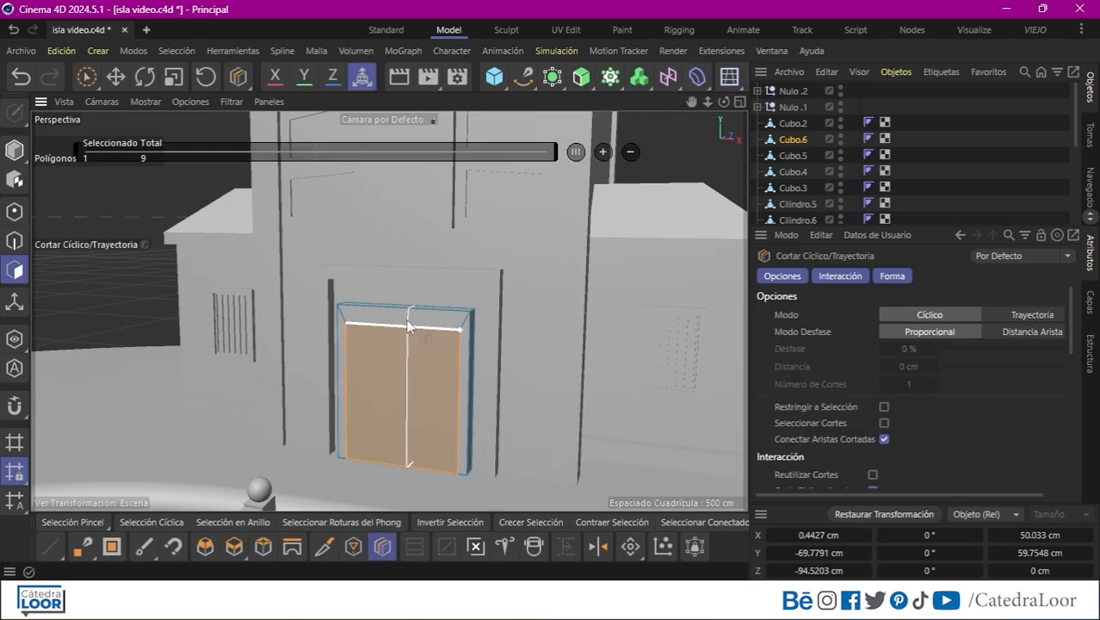
pyautogui.click(404, 322)
pyautogui.click(322, 172)
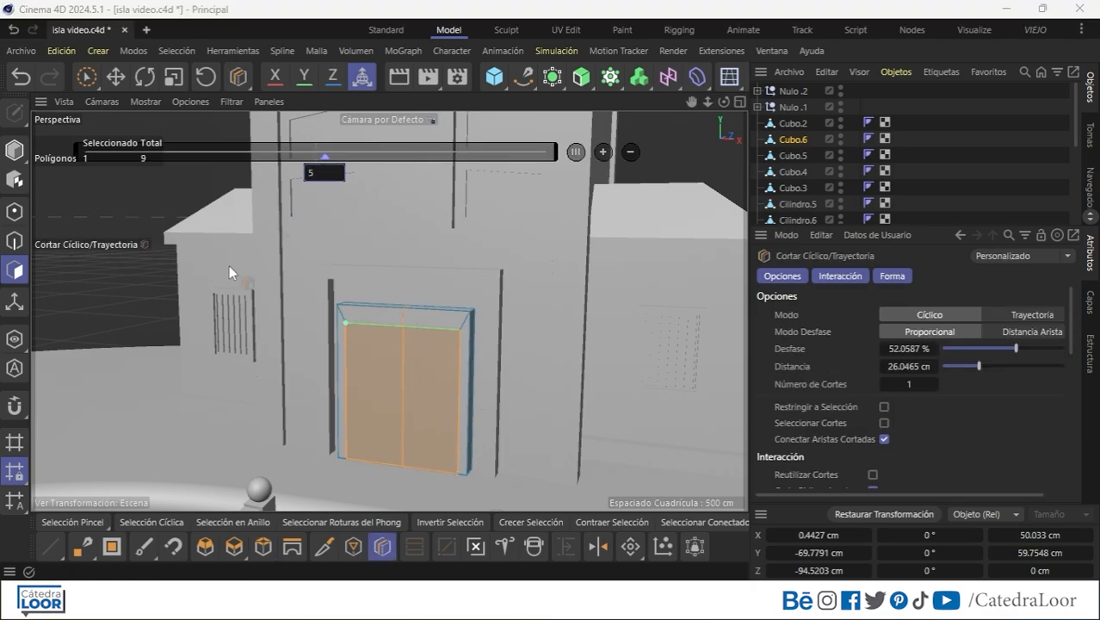
# Select both door leaf polygons and extrude them inward by -3.4 cm
pyautogui.click(77, 521)
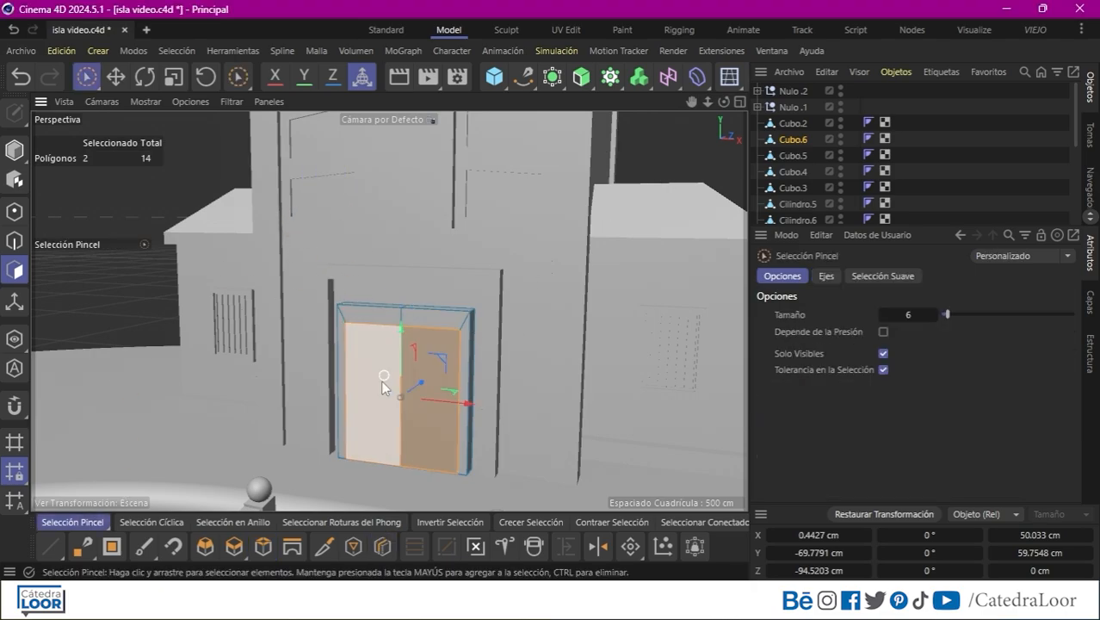
pyautogui.keyDown('shift'); pyautogui.click(342, 430); pyautogui.keyUp('shift')
pyautogui.click(234, 545)
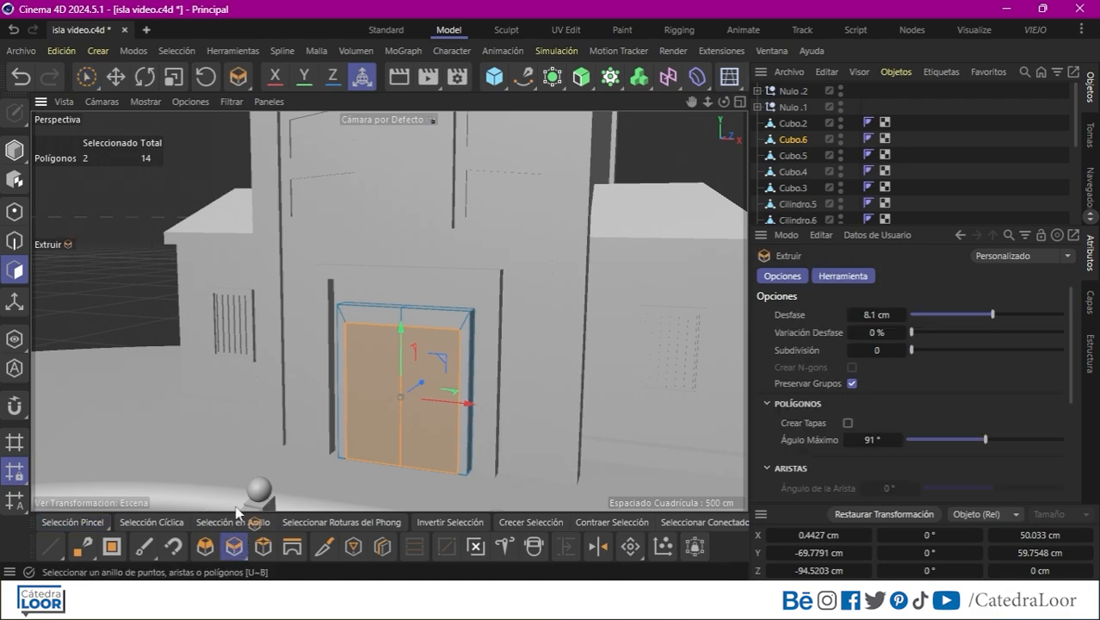
pyautogui.moveTo(294, 406); pyautogui.dragTo(264, 463)
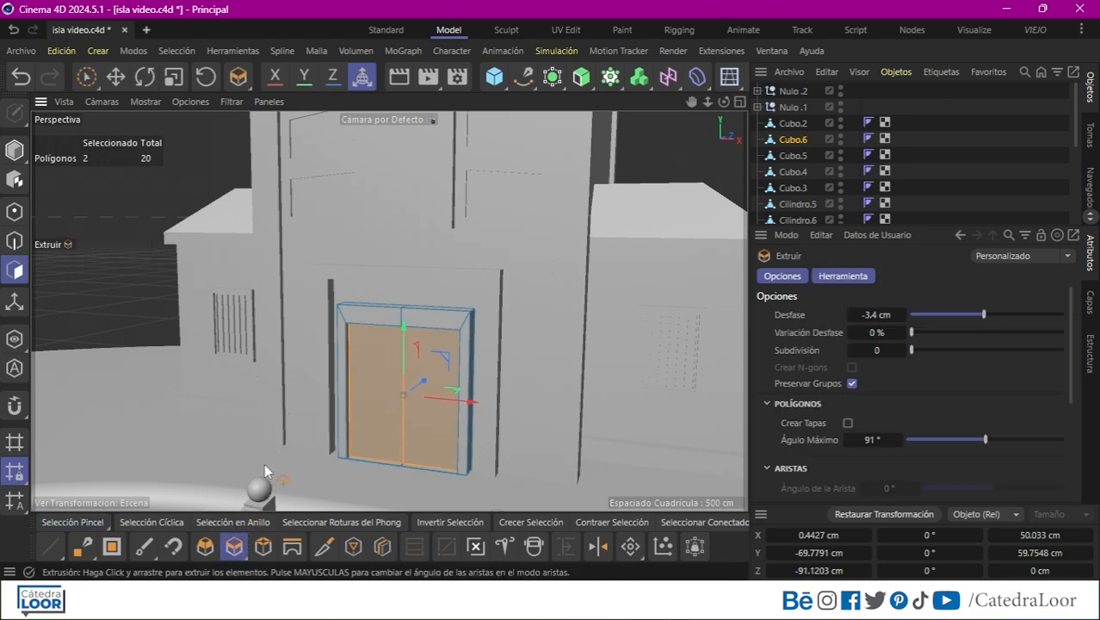
# Inset each door leaf separately by 2.2 cm, extrude both inward by -1.2 cm and return to whole-object editing
pyautogui.click(263, 546)
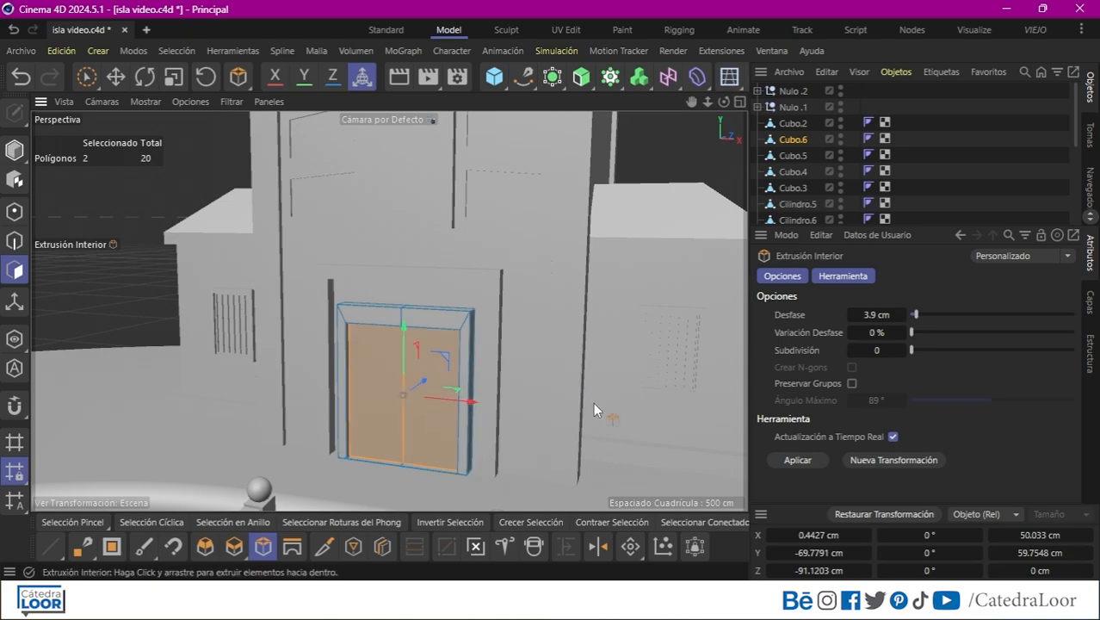
pyautogui.moveTo(593, 402); pyautogui.dragTo(574, 410)
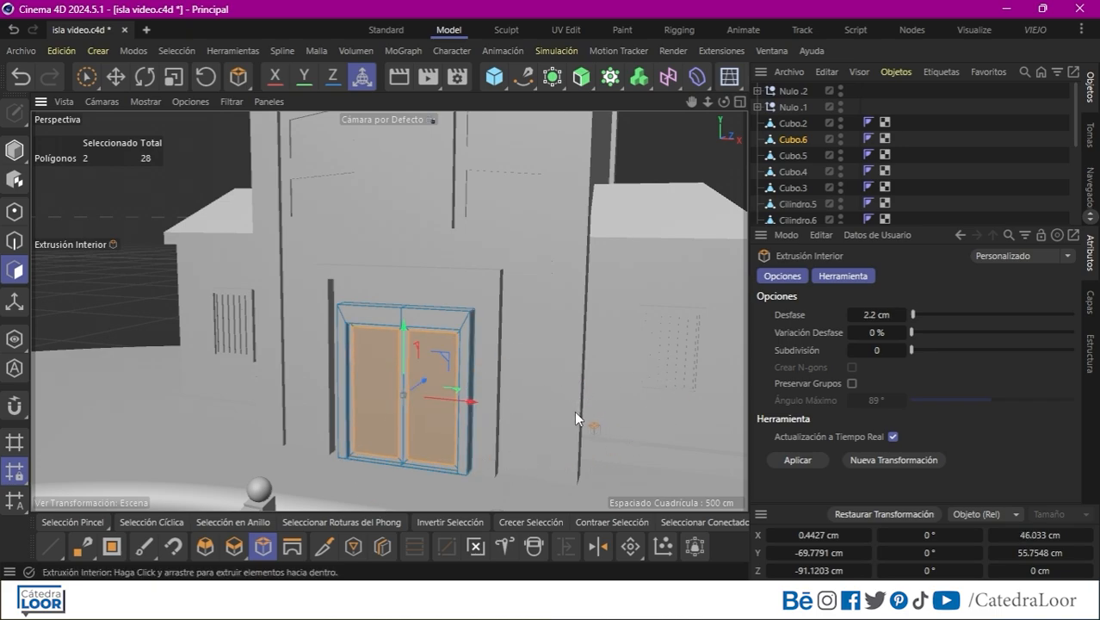
pyautogui.click(234, 545)
pyautogui.moveTo(245, 468); pyautogui.dragTo(233, 473)
pyautogui.click(15, 151)
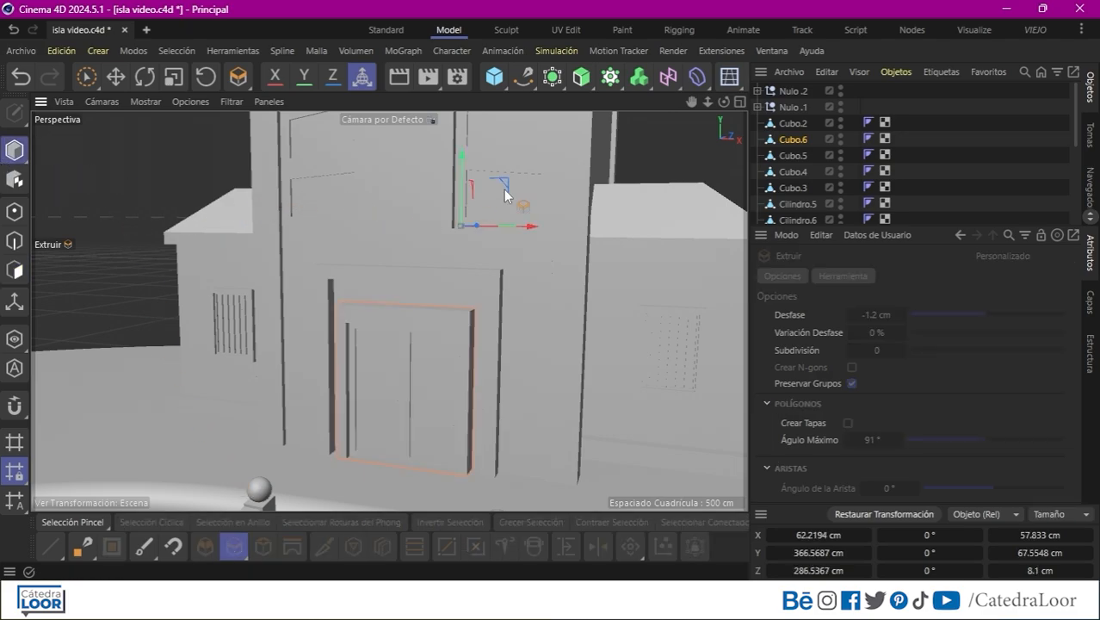
# Add a cube, scale it down and place it on the building's facade above the doorway
pyautogui.scroll(8, 636, 177)
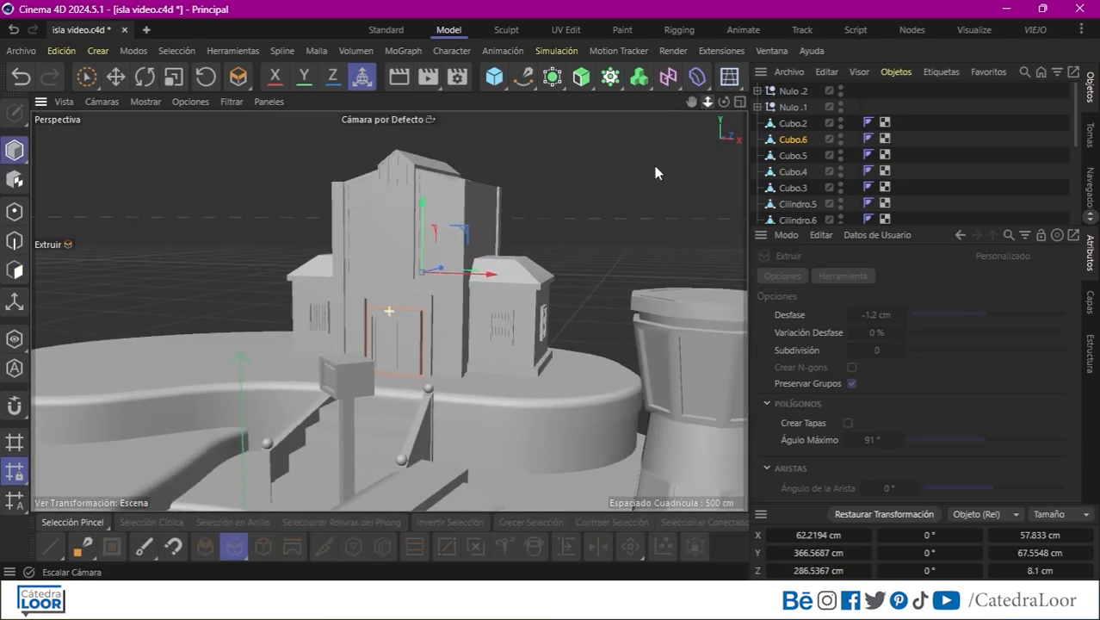
pyautogui.keyDown('alt'); pyautogui.moveTo(704, 156); pyautogui.dragTo(641, 163); pyautogui.keyUp('alt')
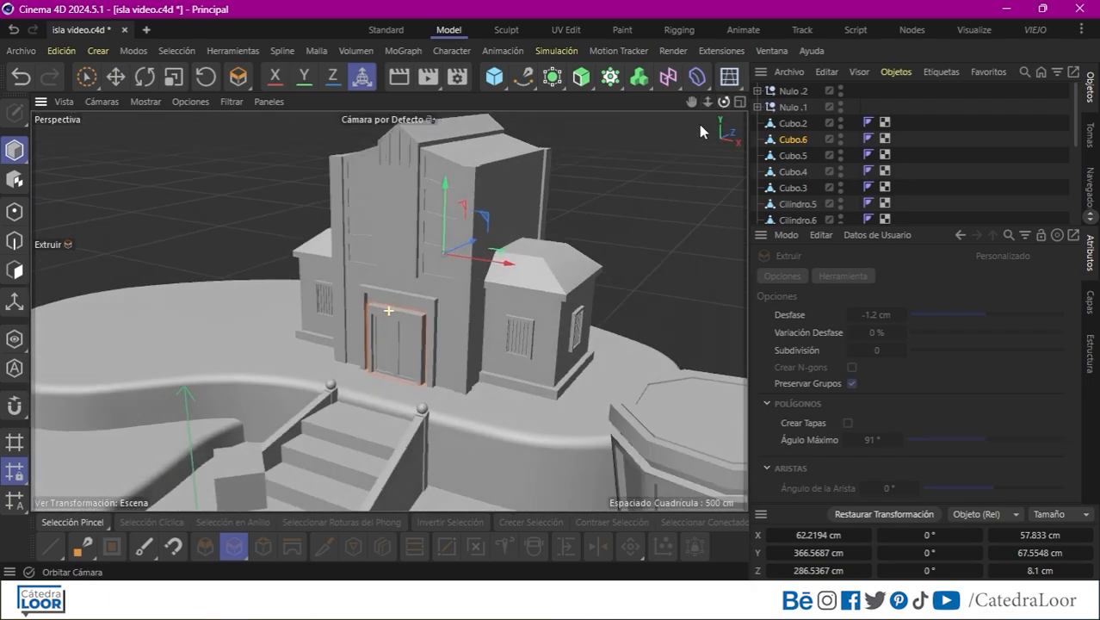
pyautogui.press('e')
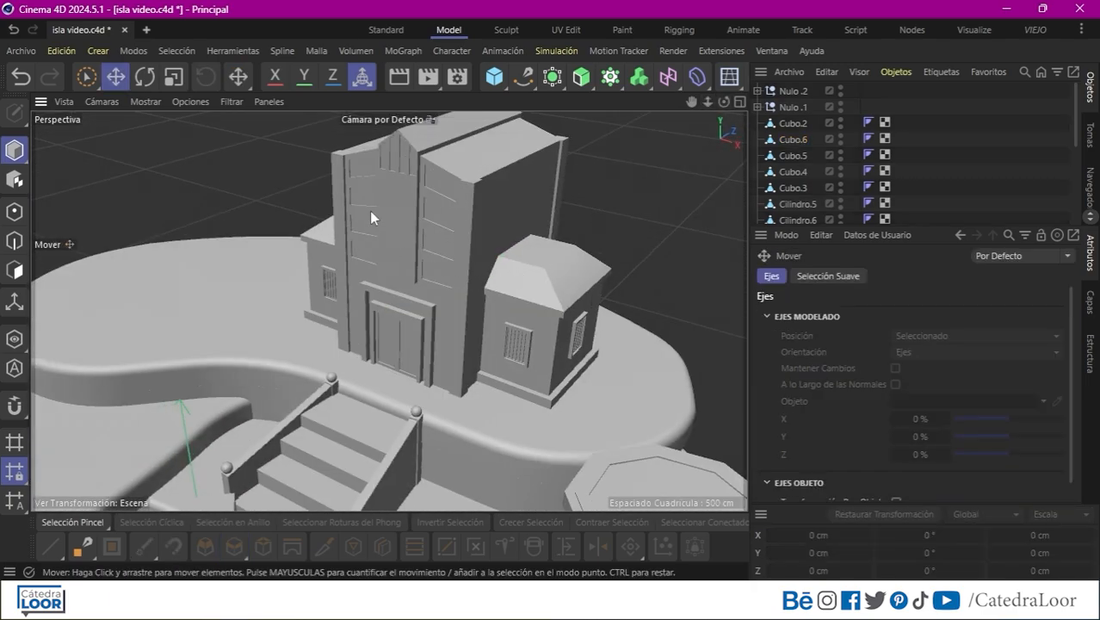
pyautogui.keyDown('alt'); pyautogui.moveTo(370, 217); pyautogui.dragTo(458, 238); pyautogui.keyUp('alt')
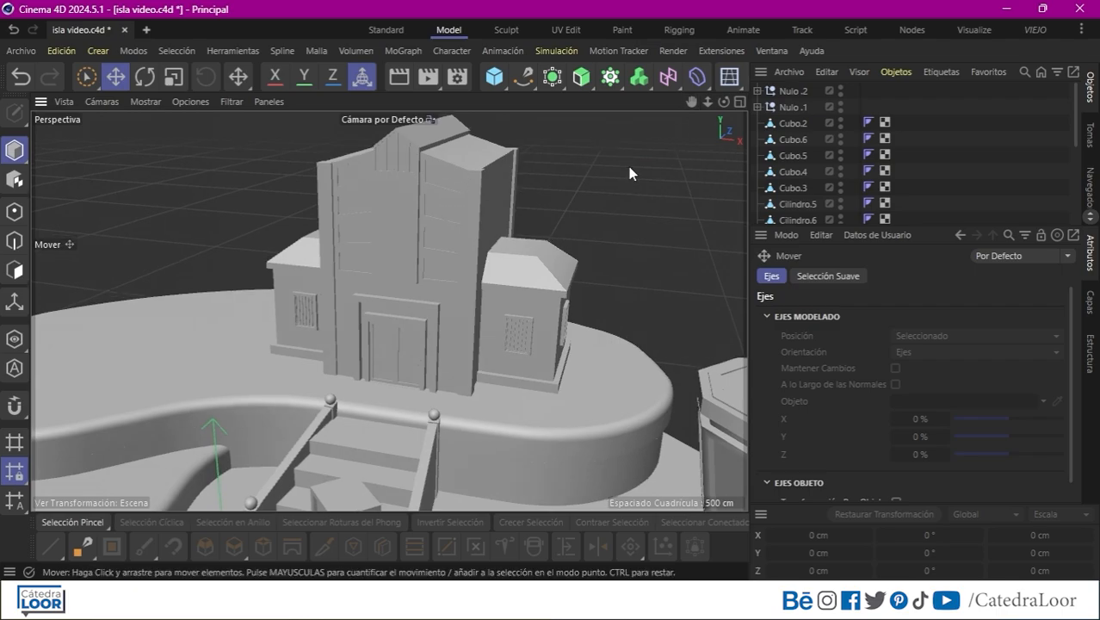
pyautogui.click(494, 78)
pyautogui.scroll(-5, 602, 172)
pyautogui.press('e')
pyautogui.keyDown('alt'); pyautogui.moveTo(707, 116); pyautogui.dragTo(602, 163); pyautogui.keyUp('alt')
pyautogui.moveTo(260, 477); pyautogui.dragTo(259, 289)
pyautogui.moveTo(303, 302); pyautogui.dragTo(389, 247)
pyautogui.moveTo(397, 242); pyautogui.dragTo(350, 273)
pyautogui.moveTo(391, 313); pyautogui.dragTo(359, 292)
pyautogui.moveTo(342, 226); pyautogui.dragTo(343, 255)
pyautogui.moveTo(393, 245)
pyautogui.mouseDown()
pyautogui.moveTo(421, 226)
pyautogui.moveTo(409, 235)
pyautogui.mouseUp()
pyautogui.moveTo(408, 301); pyautogui.dragTo(433, 321)
# Resize the facade cube to about 49 × 71 × 11.5 cm and position it against the wall, centred above the door
pyautogui.moveTo(707, 102); pyautogui.dragTo(796, 90)
pyautogui.moveTo(432, 250); pyautogui.dragTo(408, 248)
pyautogui.moveTo(433, 250); pyautogui.dragTo(448, 253)
pyautogui.moveTo(383, 179); pyautogui.dragTo(384, 139)
pyautogui.moveTo(386, 135); pyautogui.dragTo(386, 147)
pyautogui.moveTo(724, 102); pyautogui.dragTo(611, 137)
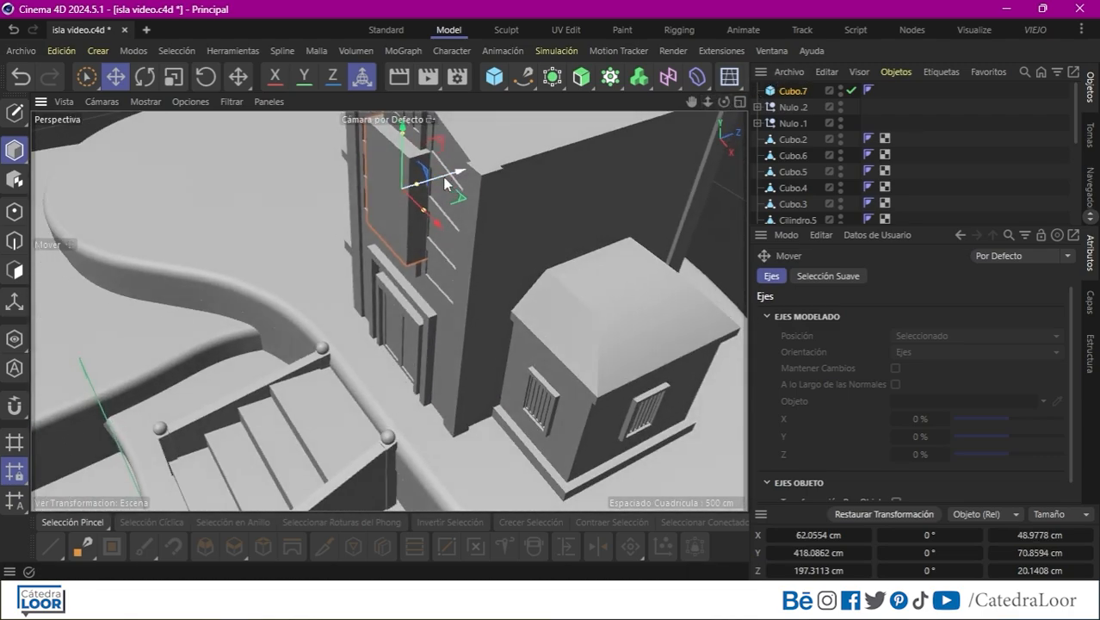
pyautogui.moveTo(455, 176); pyautogui.dragTo(431, 183)
pyautogui.moveTo(387, 193); pyautogui.dragTo(441, 181)
# Isolate the facade block in the viewport, make it editable and switch to polygon editing
pyautogui.keyDown('alt'); pyautogui.moveTo(441, 181); pyautogui.dragTo(660, 172); pyautogui.keyUp('alt')
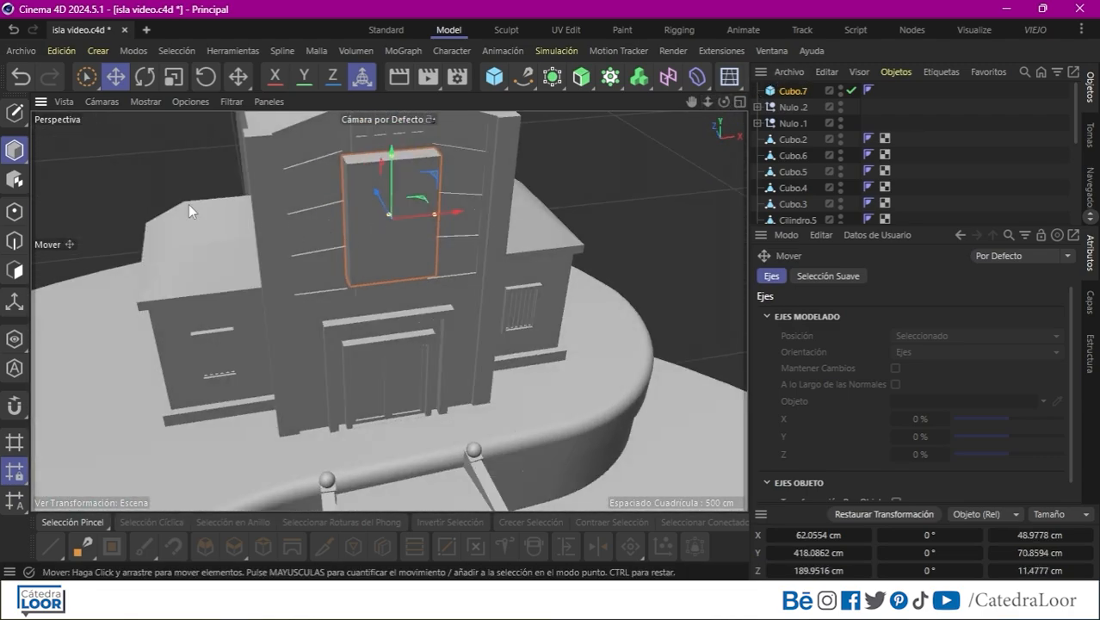
pyautogui.click(15, 343)
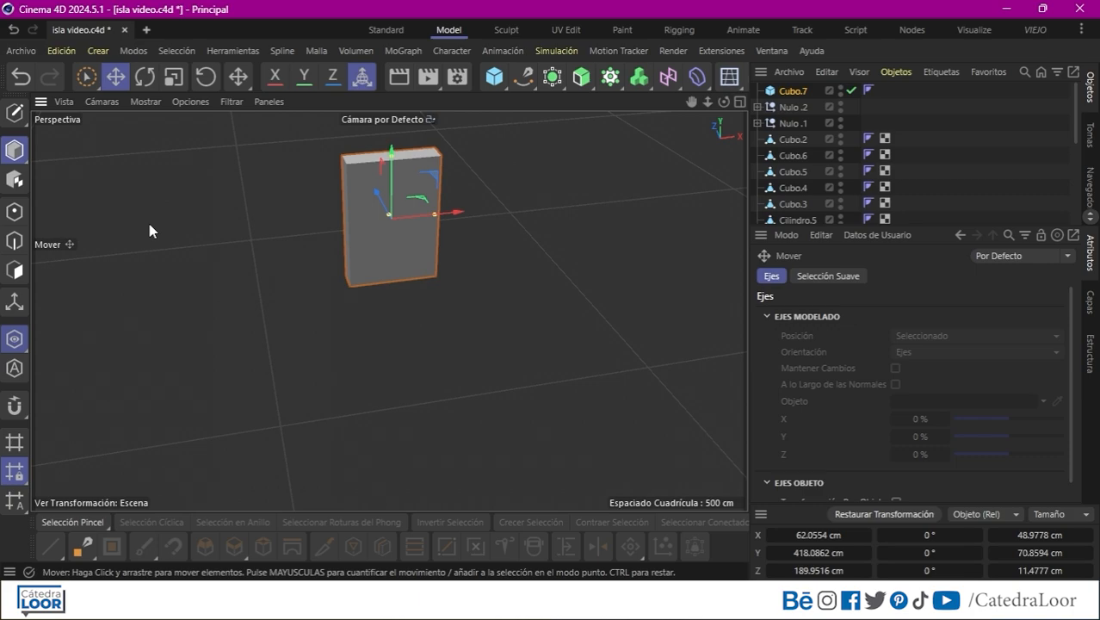
pyautogui.click(15, 150)
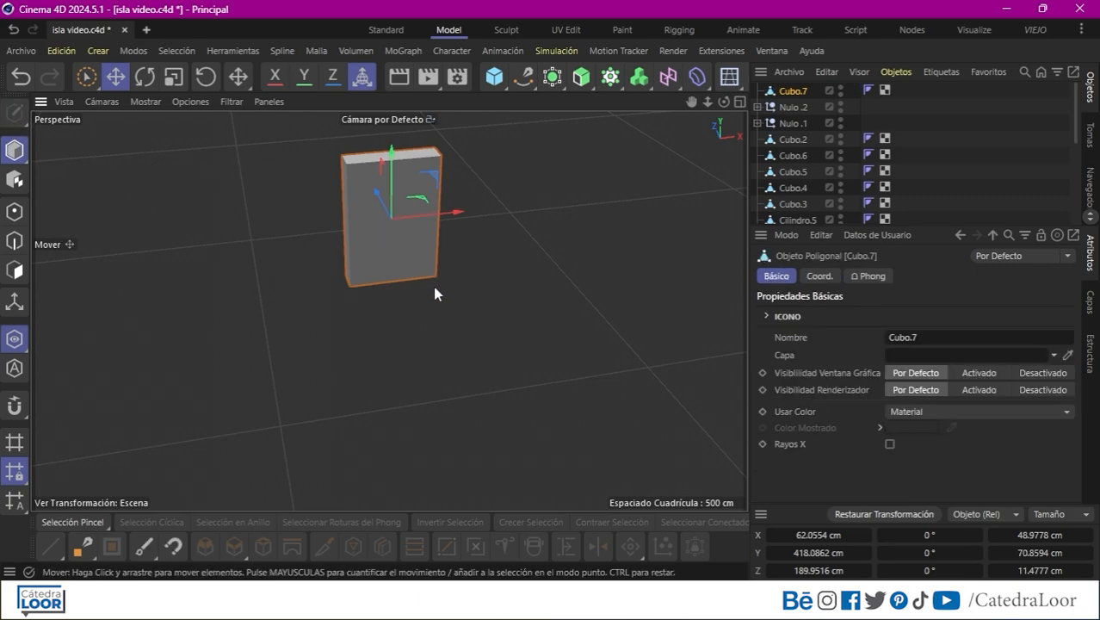
pyautogui.keyDown('alt'); pyautogui.moveTo(435, 294); pyautogui.dragTo(437, 242); pyautogui.keyUp('alt')
pyautogui.moveTo(707, 102); pyautogui.dragTo(680, 238)
pyautogui.click(14, 274)
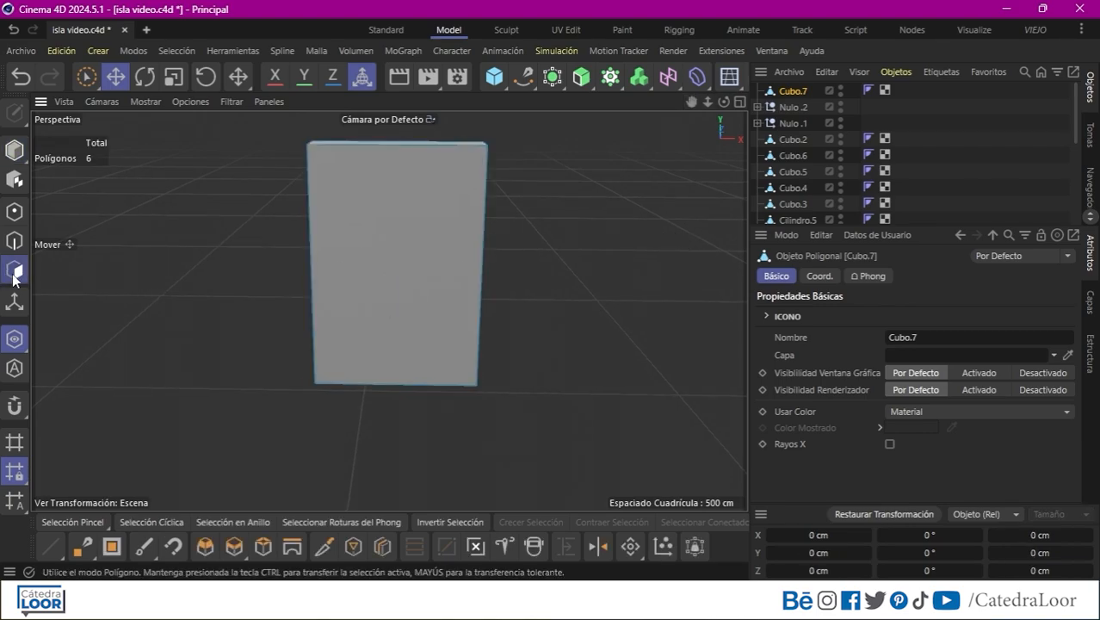
# In the front view, cut two horizontal loops across the block, about a quarter and two thirds of the way down
pyautogui.click(382, 545)
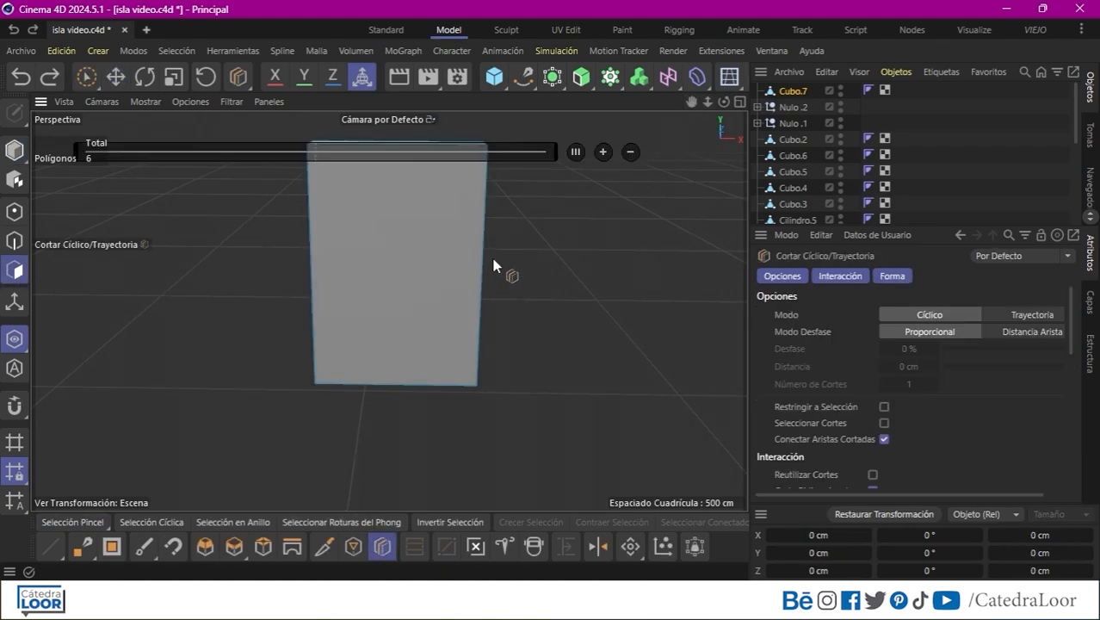
pyautogui.click(737, 103)
pyautogui.click(737, 314)
pyautogui.scroll(-2, 388, 310)
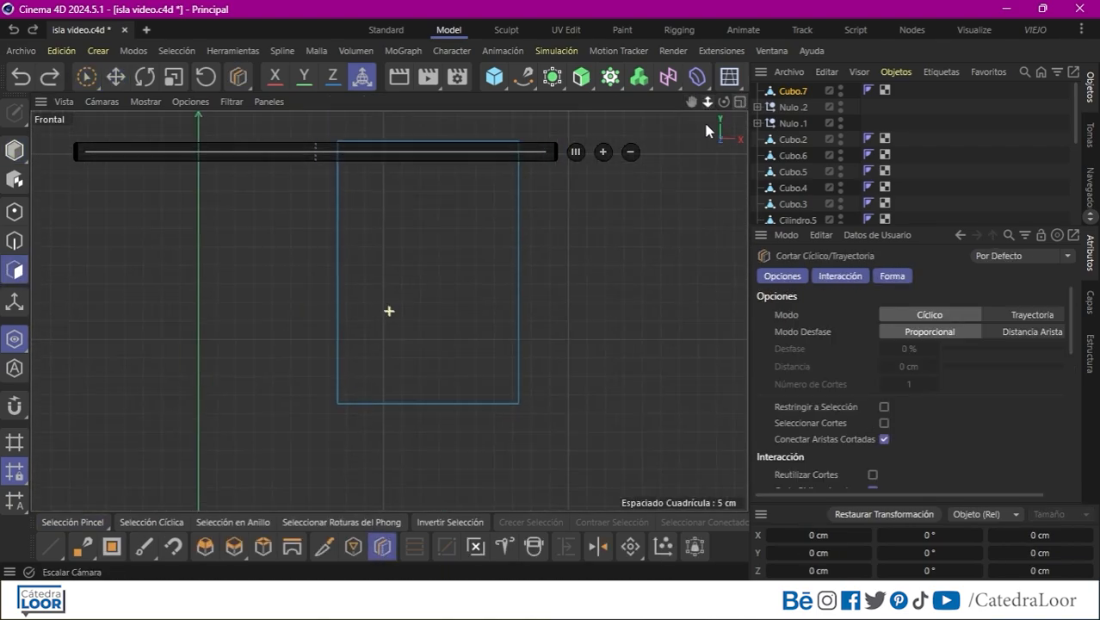
pyautogui.click(529, 207)
pyautogui.click(531, 323)
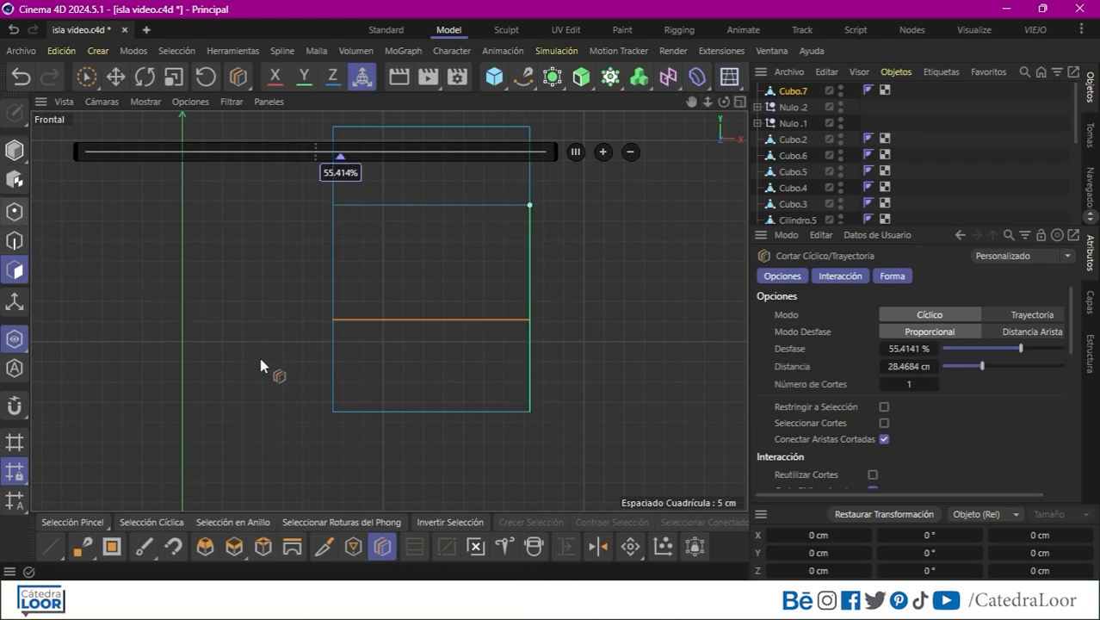
pyautogui.press('Return')
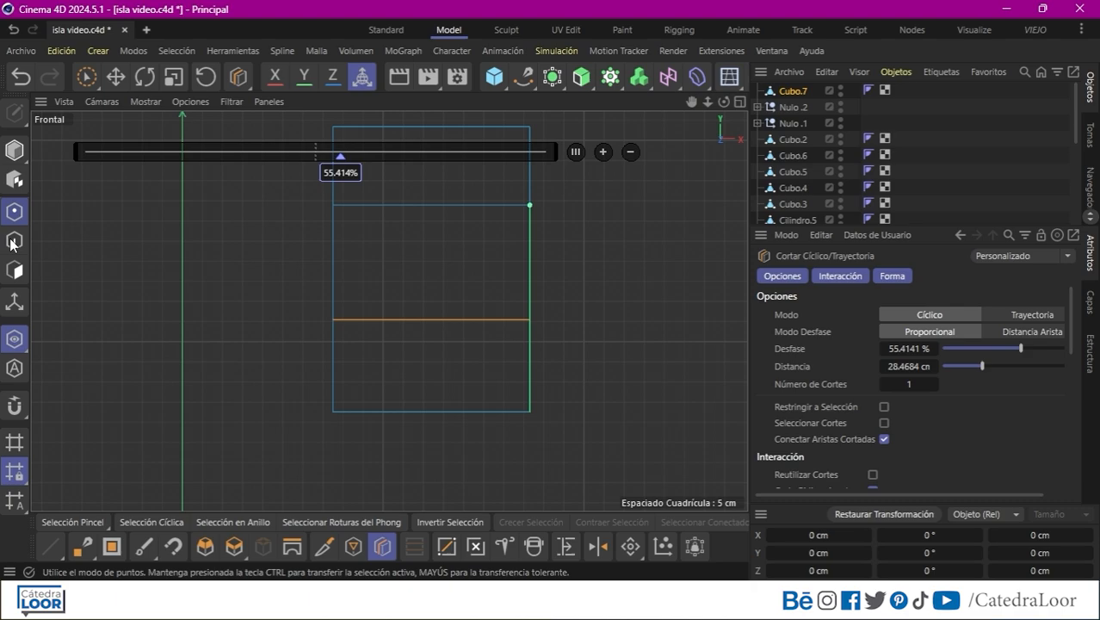
# Select the points at both ends of the upper loop cut and scale them inward to about 34.7 cm wide
pyautogui.click(86, 521)
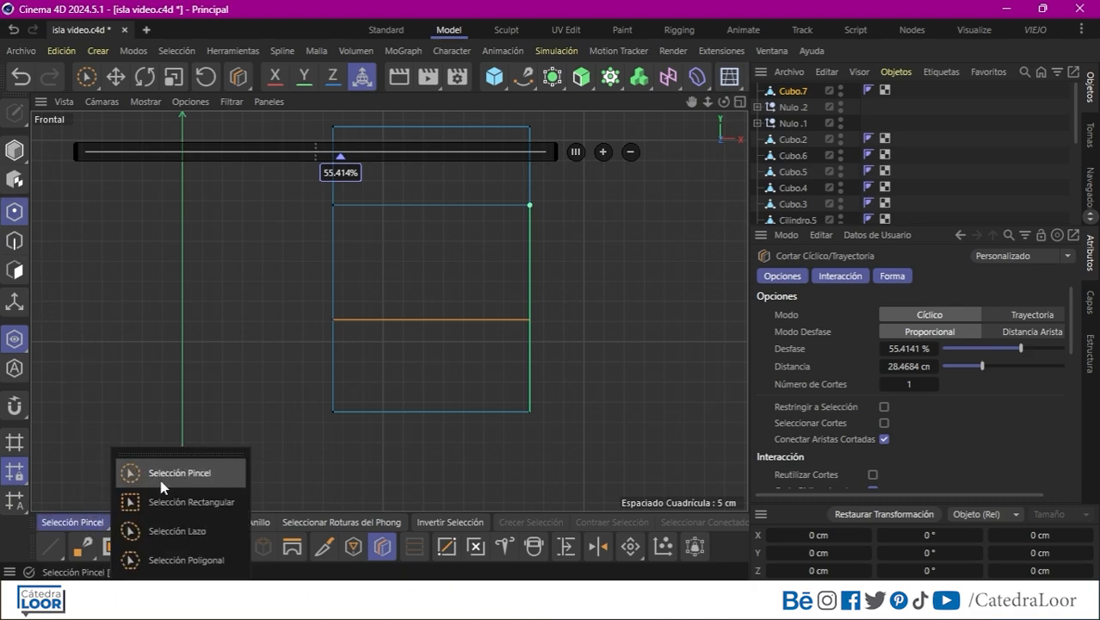
pyautogui.click(175, 503)
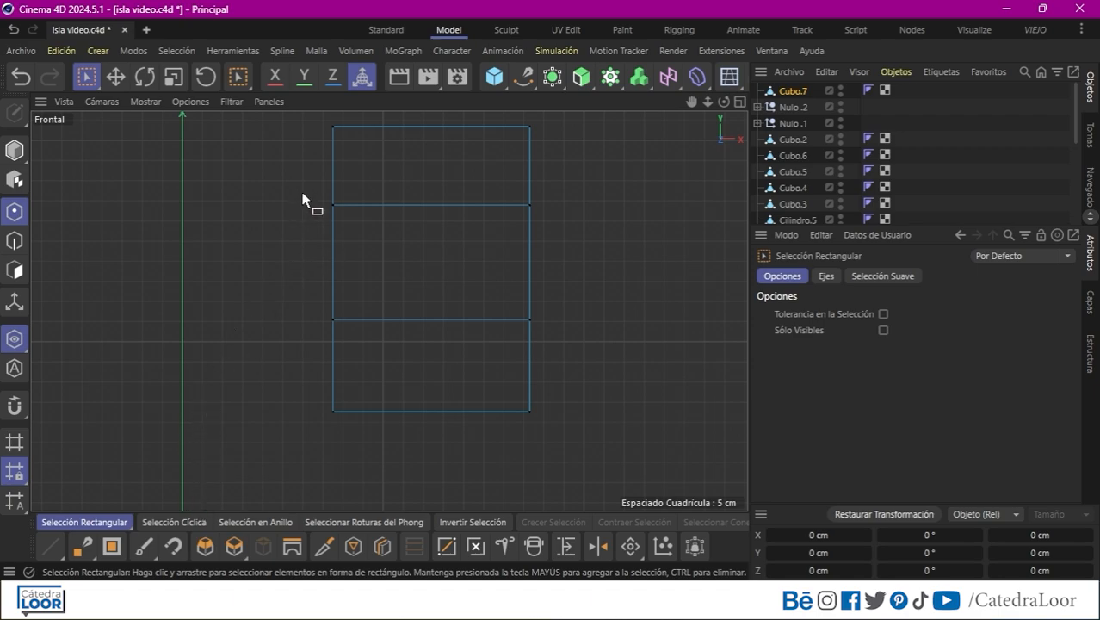
pyautogui.moveTo(300, 191); pyautogui.dragTo(372, 237)
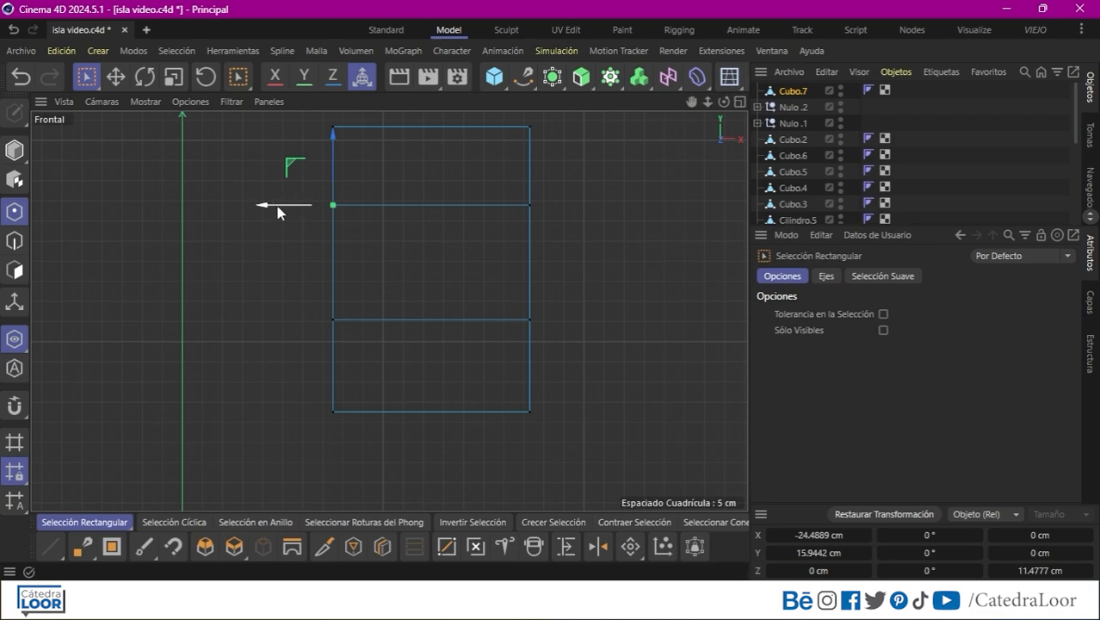
pyautogui.moveTo(277, 212); pyautogui.dragTo(303, 211)
pyautogui.hotkey('ctrl', 'z')
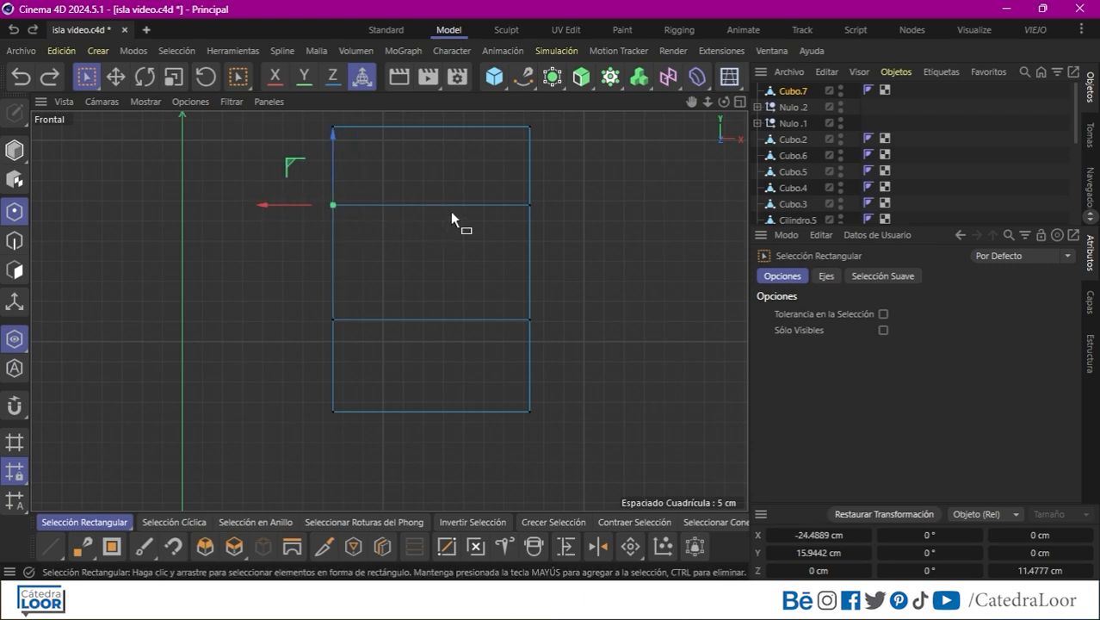
pyautogui.keyDown('shift'); pyautogui.moveTo(499, 182); pyautogui.dragTo(546, 225); pyautogui.keyUp('shift')
pyautogui.press('t')
pyautogui.moveTo(500, 209); pyautogui.dragTo(480, 210)
pyautogui.press('space')
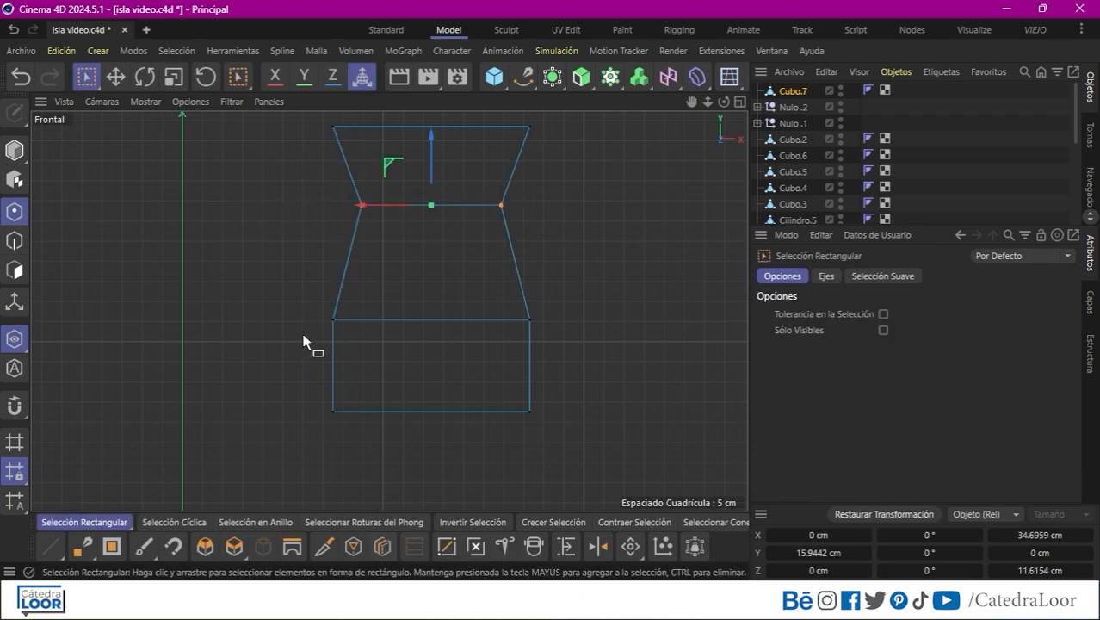
# Raise the lower loop cut's points to about -7.7 cm in Y and widen them to about 56.4 cm
pyautogui.moveTo(313, 305); pyautogui.dragTo(552, 340)
pyautogui.moveTo(434, 264); pyautogui.dragTo(434, 244)
pyautogui.press('t')
pyautogui.moveTo(503, 300); pyautogui.dragTo(515, 300)
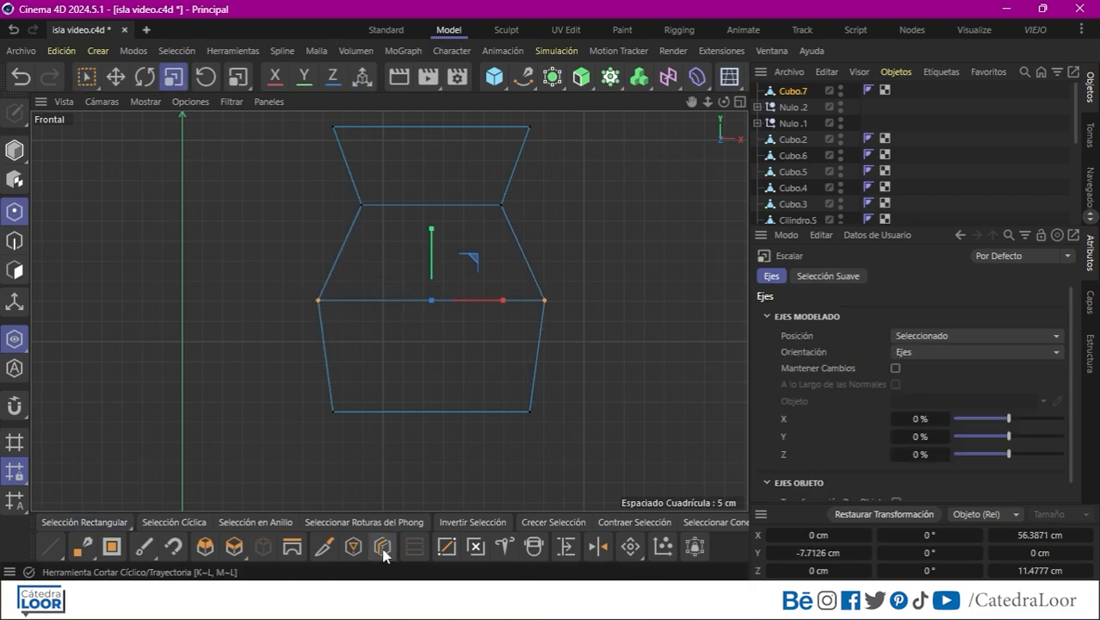
# Cut a vertical loop through the centre of the facade block at 50%
pyautogui.click(383, 553)
pyautogui.click(431, 411)
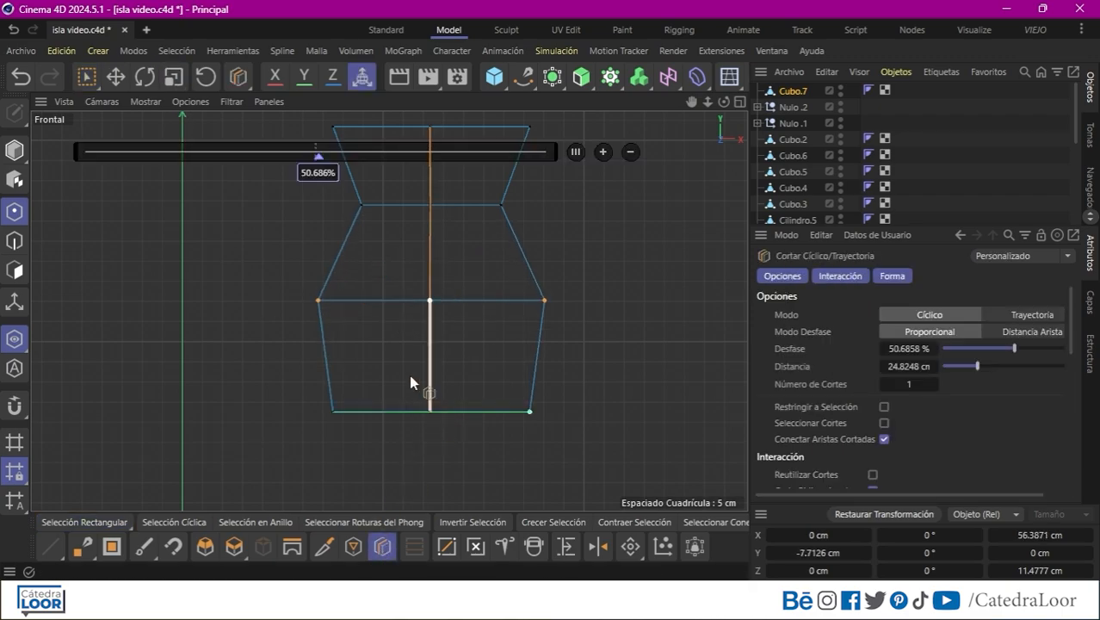
pyautogui.doubleClick(318, 173)
pyautogui.write('5')
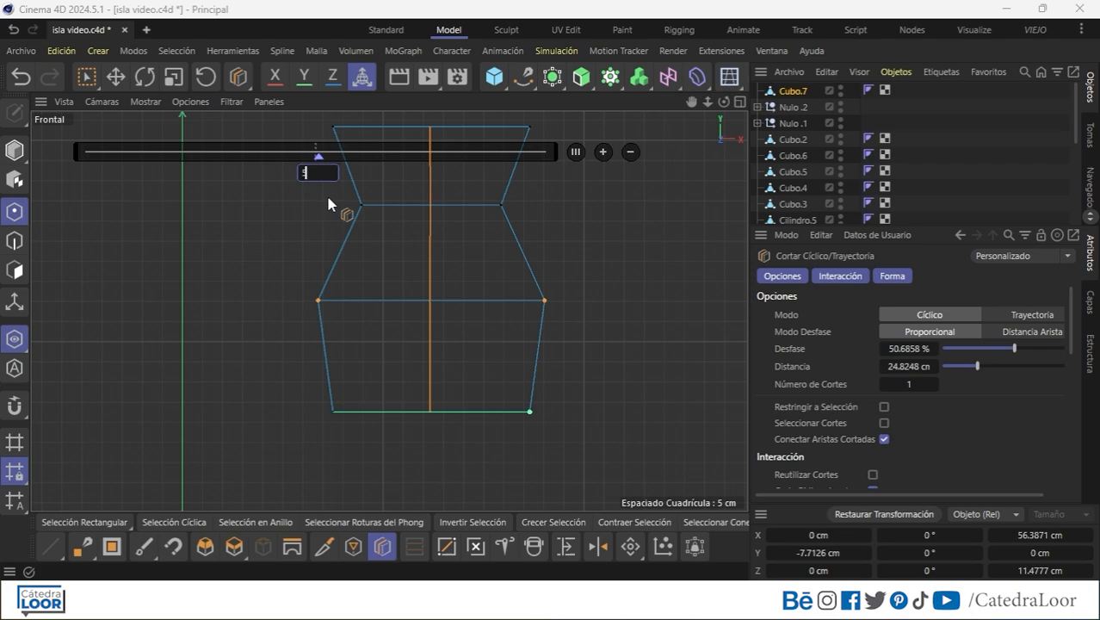
pyautogui.write('0')
# Select the two bottom corner points and raise them so the block's lower edge tapers to a central point
pyautogui.click(107, 526)
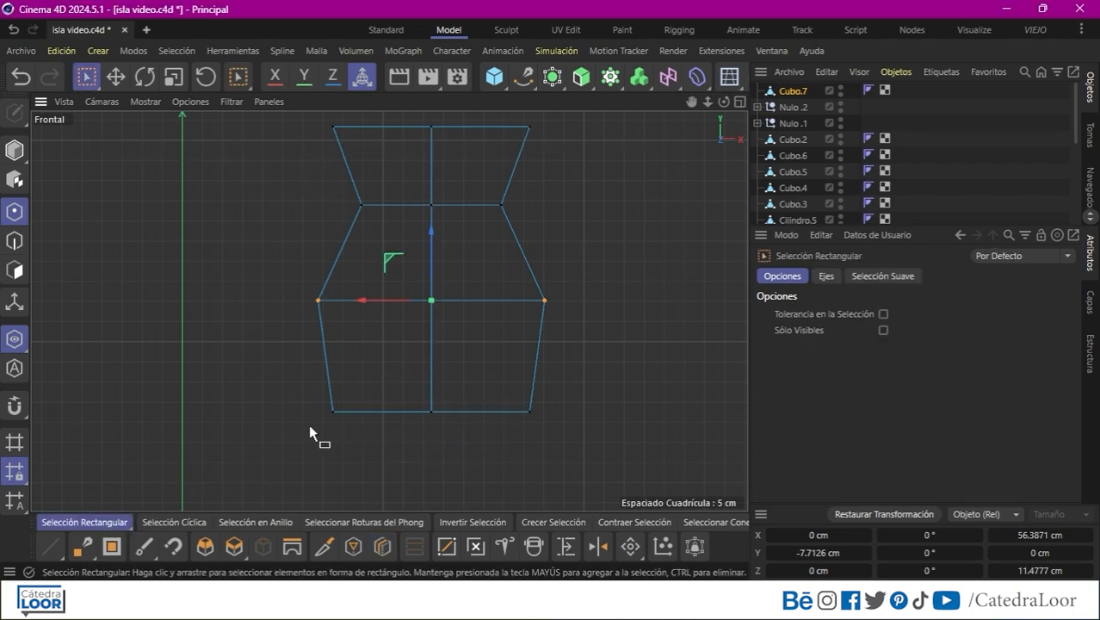
pyautogui.moveTo(301, 403); pyautogui.dragTo(364, 435)
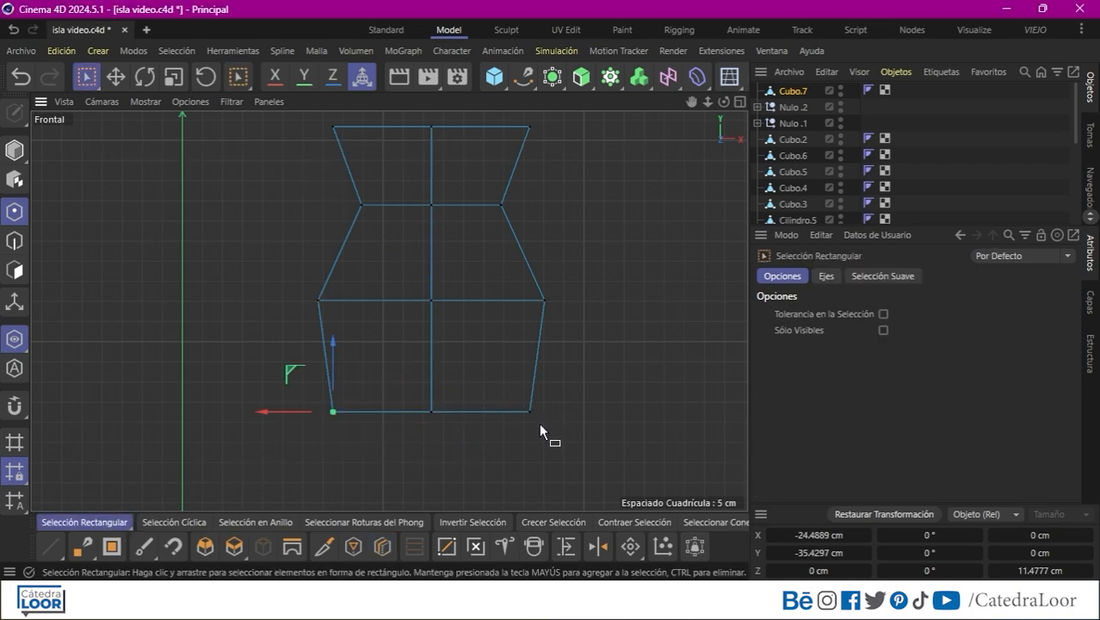
pyautogui.keyDown('shift'); pyautogui.moveTo(539, 423); pyautogui.dragTo(501, 379); pyautogui.keyUp('shift')
pyautogui.moveTo(430, 353); pyautogui.dragTo(436, 322)
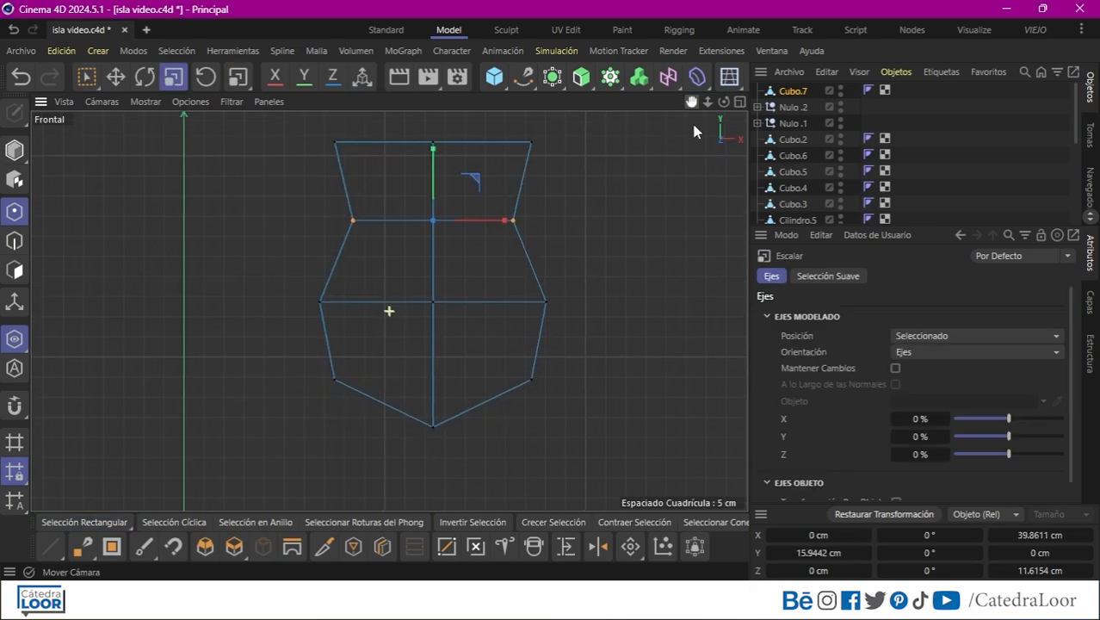
# Select the two top corner points and lower them slightly so the upper edge peaks at its centre
pyautogui.moveTo(694, 131); pyautogui.dragTo(694, 167)
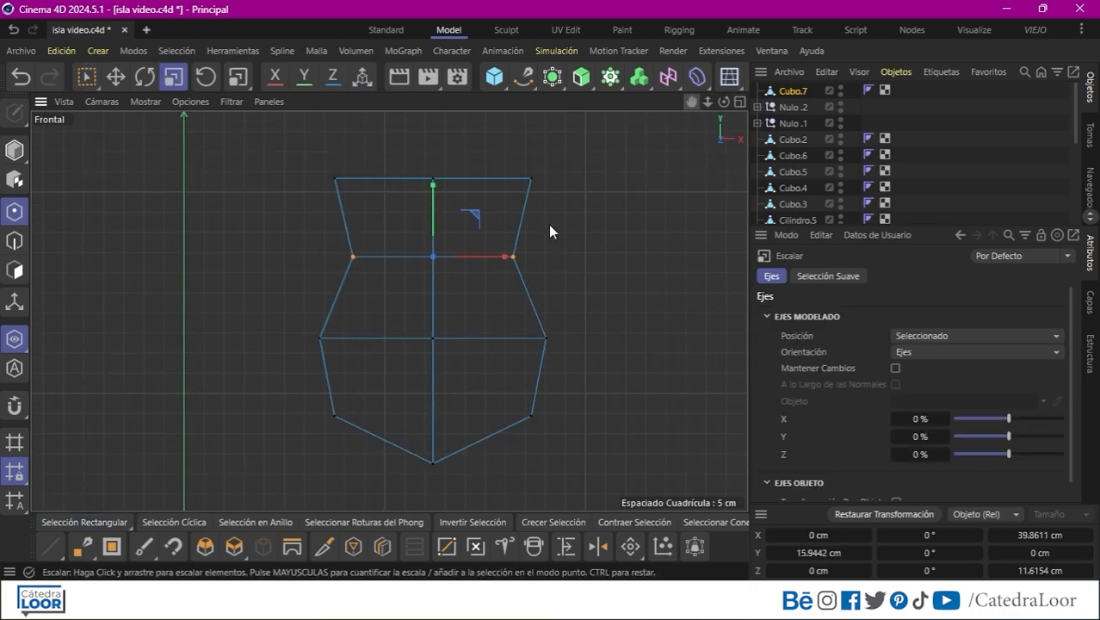
pyautogui.click(105, 520)
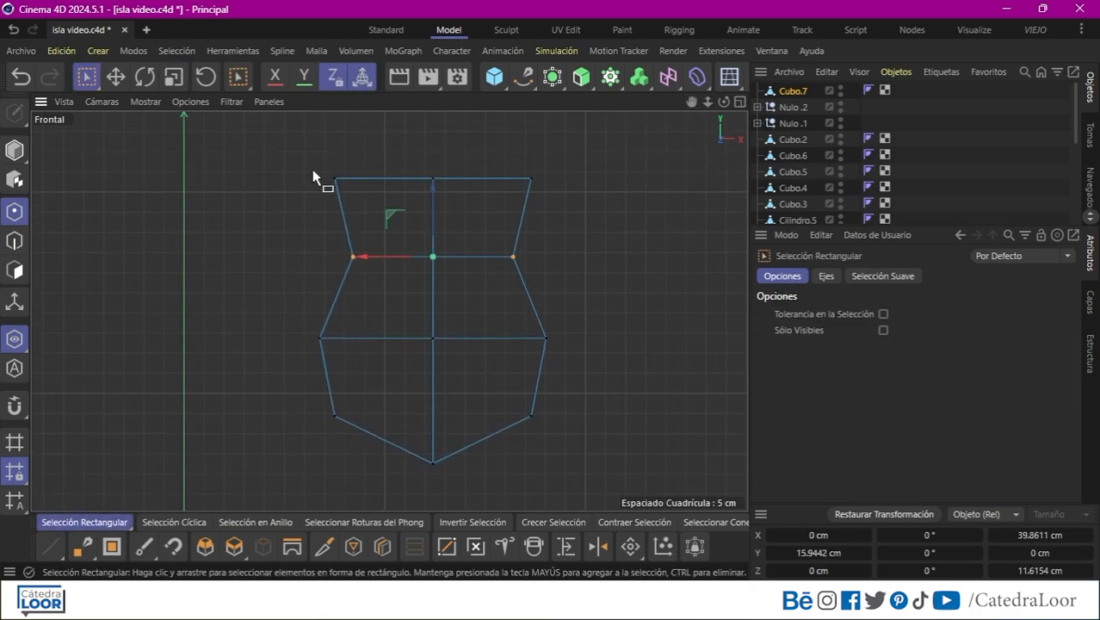
pyautogui.moveTo(316, 164); pyautogui.dragTo(365, 199)
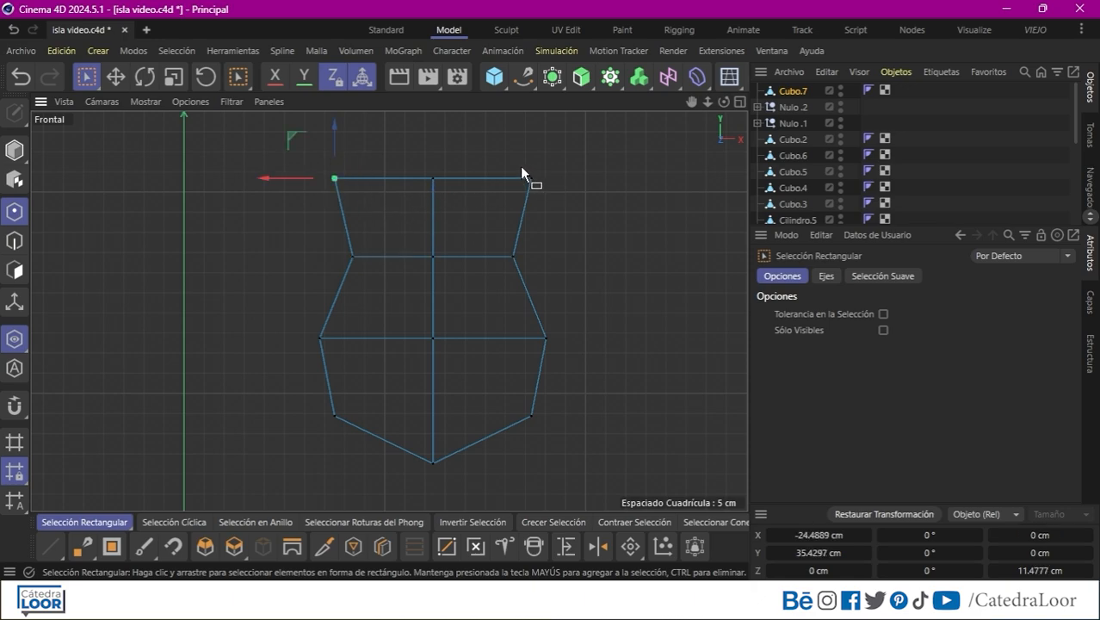
pyautogui.keyDown('shift'); pyautogui.moveTo(539, 181); pyautogui.dragTo(539, 182); pyautogui.keyUp('shift')
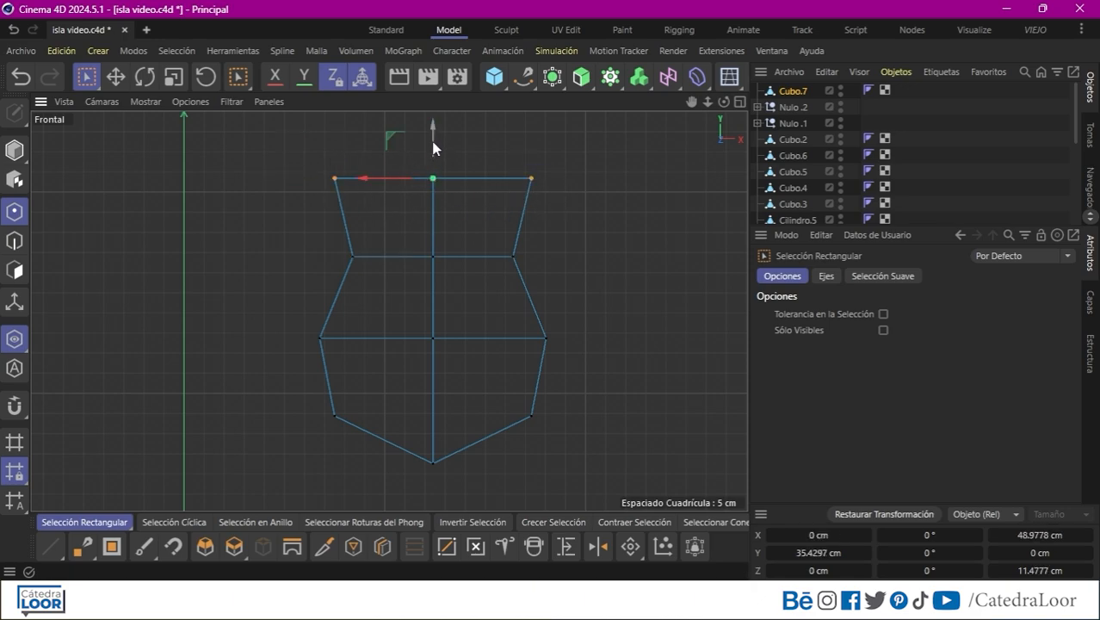
pyautogui.moveTo(433, 148); pyautogui.dragTo(434, 163)
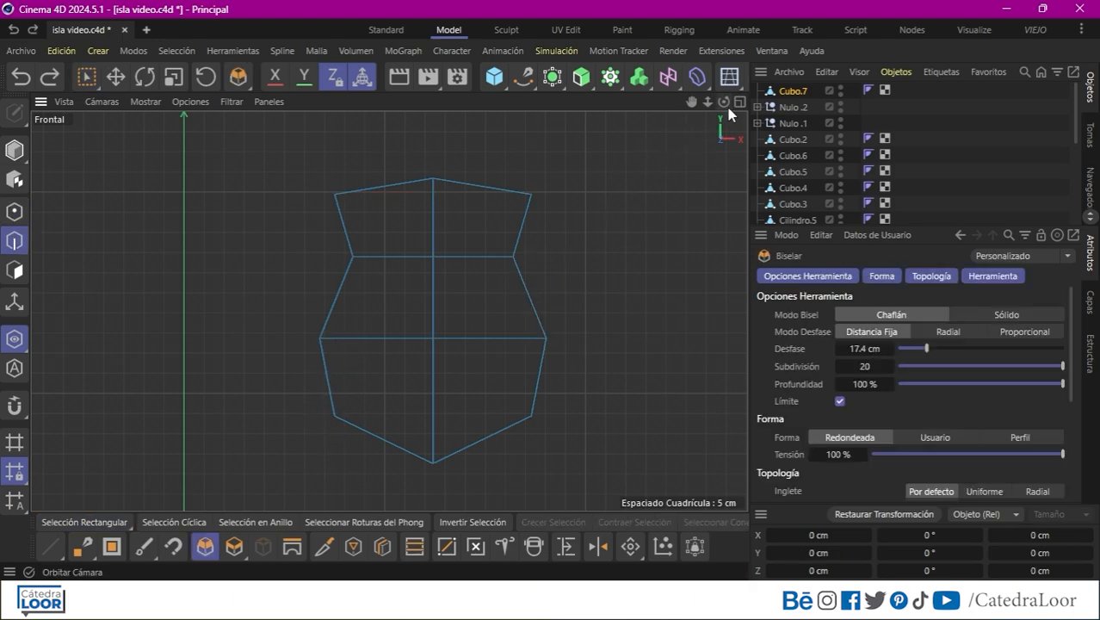
# In the perspective view, bevel the left side edges at the lower and upper loop cuts into rounded curves with 20 subdivisions
pyautogui.click(739, 103)
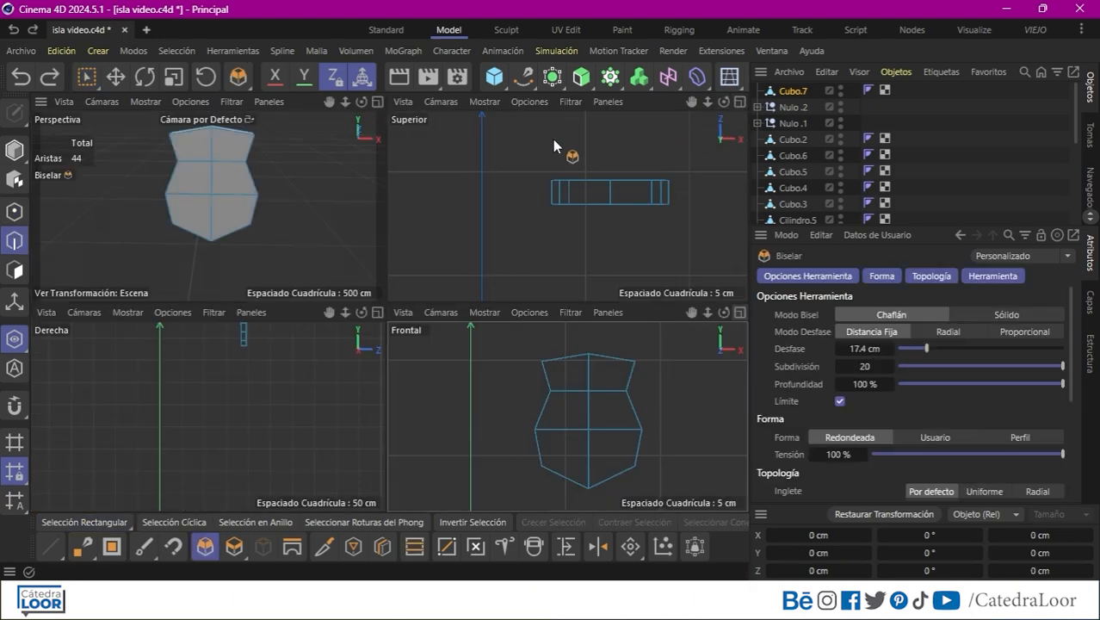
pyautogui.click(377, 101)
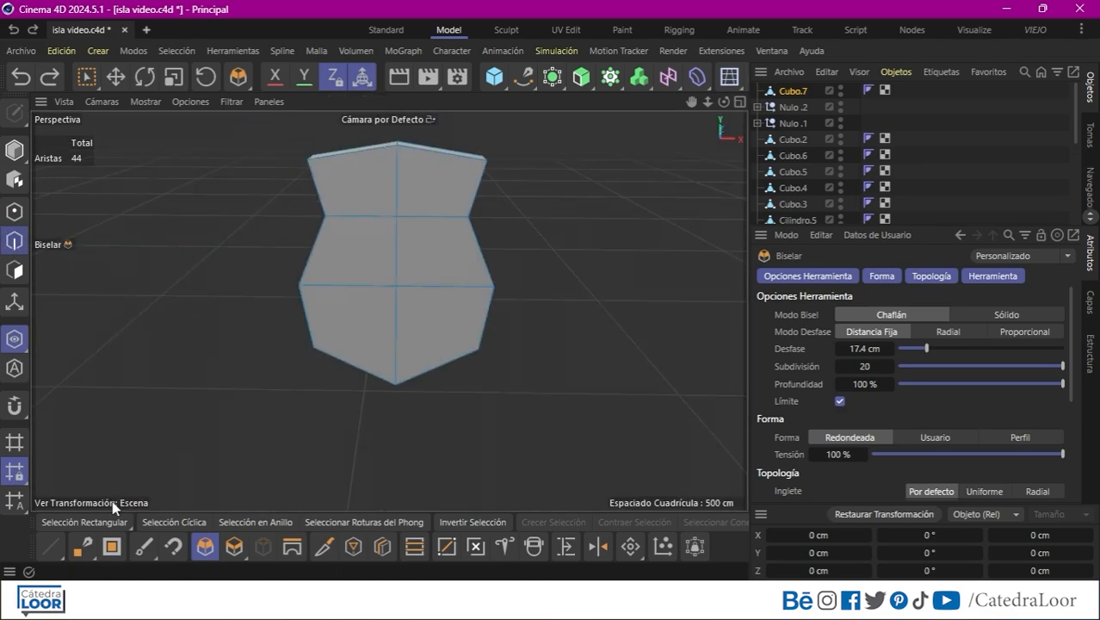
pyautogui.click(101, 529)
pyautogui.click(179, 458)
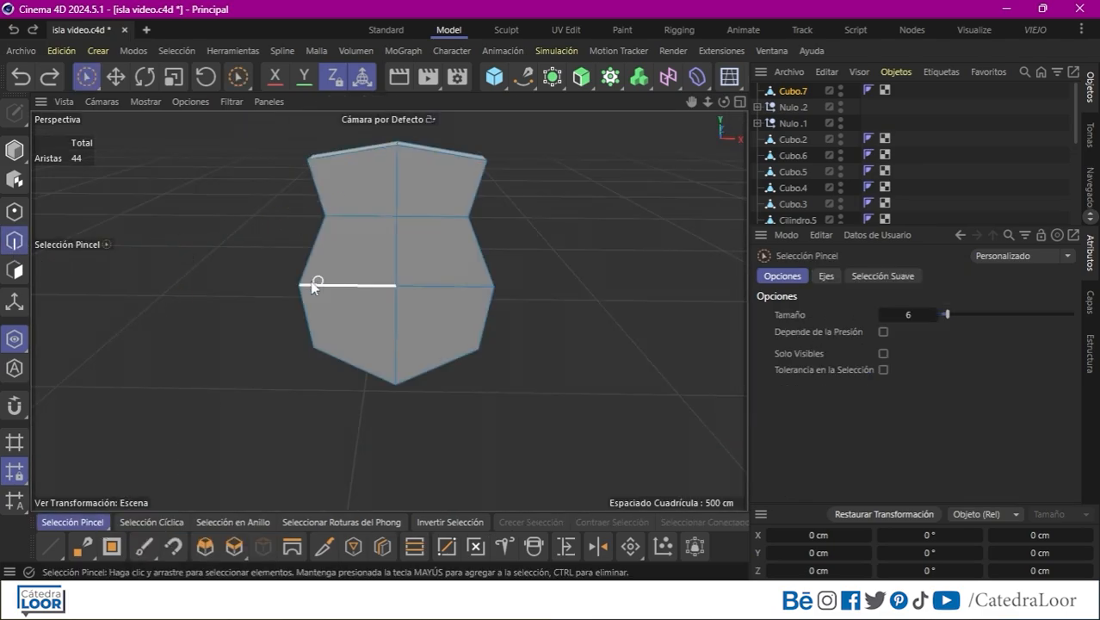
pyautogui.keyDown('alt'); pyautogui.moveTo(265, 294); pyautogui.dragTo(370, 301); pyautogui.keyUp('alt')
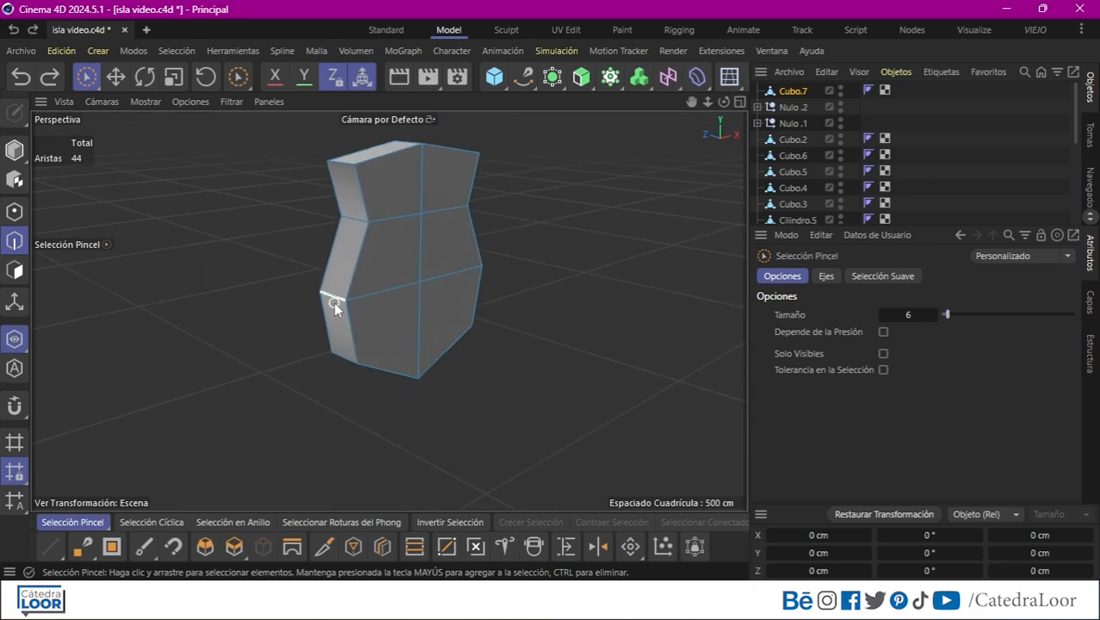
pyautogui.click(333, 302)
pyautogui.press('e')
pyautogui.click(205, 550)
pyautogui.moveTo(185, 410); pyautogui.dragTo(321, 248)
pyautogui.click(355, 221)
pyautogui.moveTo(246, 315); pyautogui.dragTo(260, 310)
# Round the bottom-left corner edge and the matching side edges on the shield's right with the same 20-subdivision bevel
pyautogui.click(352, 369)
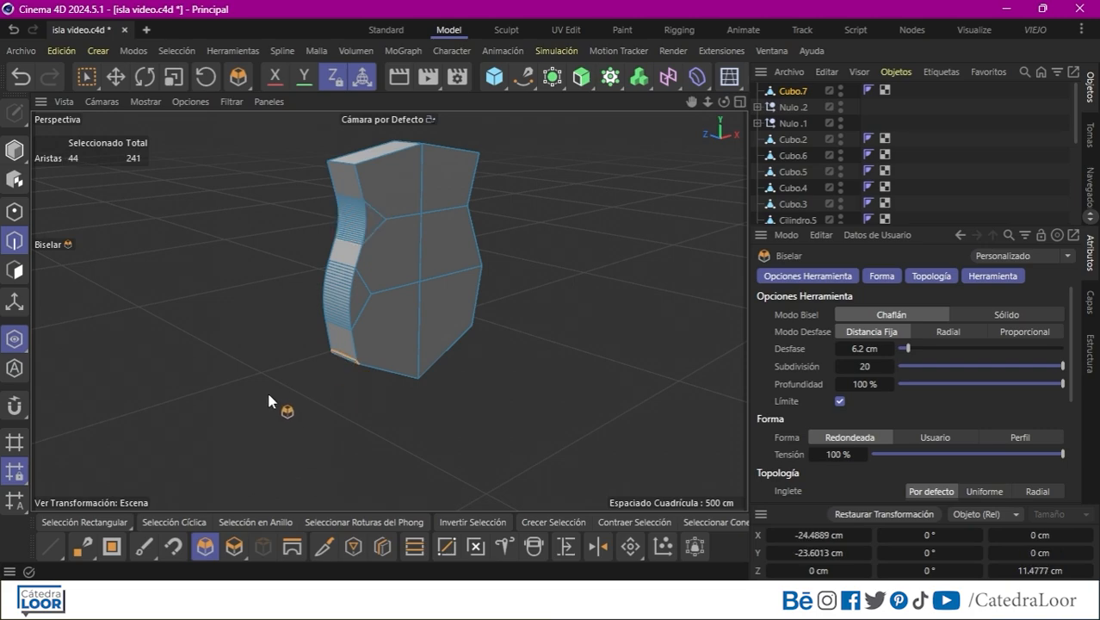
pyautogui.keyDown('alt'); pyautogui.moveTo(458, 370); pyautogui.dragTo(233, 373); pyautogui.keyUp('alt')
pyautogui.click(443, 363)
pyautogui.moveTo(443, 364); pyautogui.dragTo(428, 420)
pyautogui.moveTo(450, 295); pyautogui.dragTo(420, 363)
pyautogui.moveTo(434, 215); pyautogui.dragTo(378, 297)
pyautogui.keyDown('alt'); pyautogui.moveTo(324, 346); pyautogui.dragTo(512, 287); pyautogui.keyUp('alt')
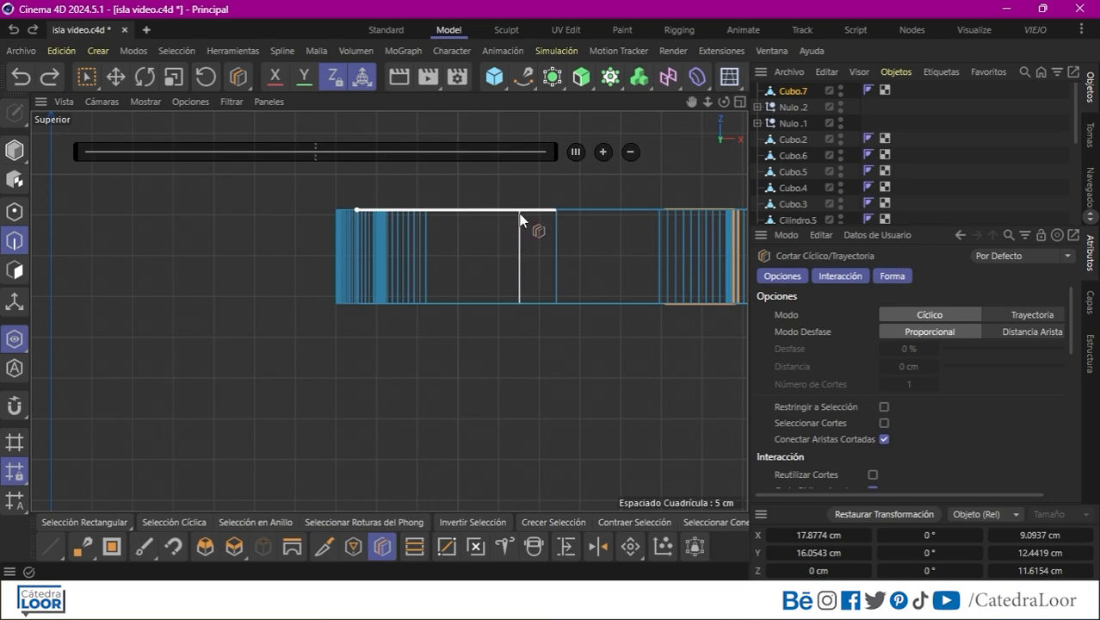
# In the top view, cut two evenly spaced loops through each half of the shield, on either side of the centre line
pyautogui.click(520, 217)
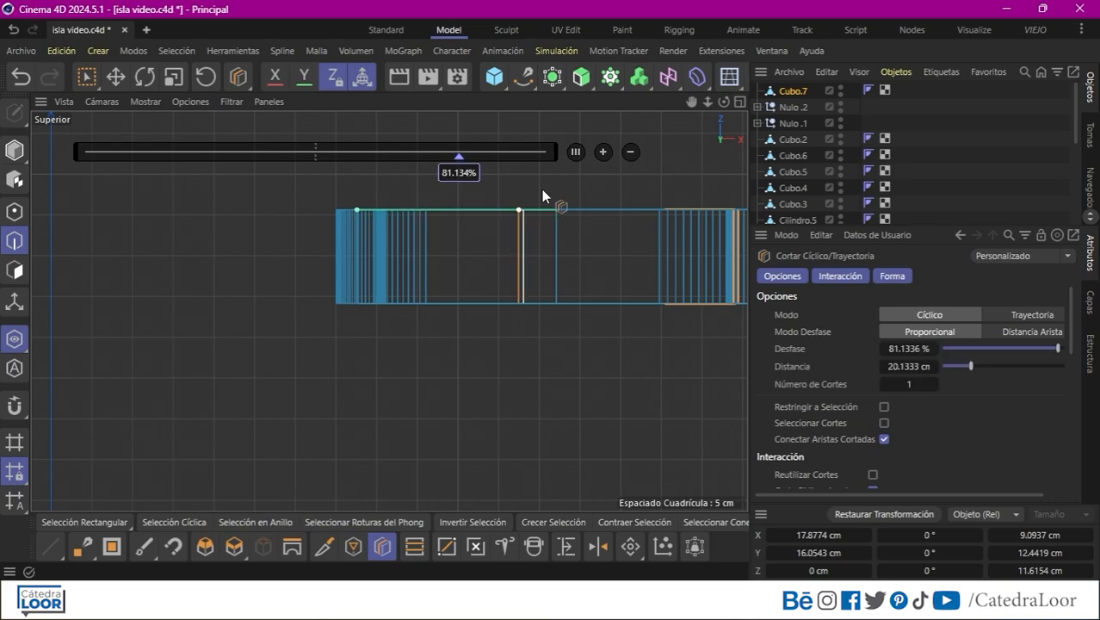
pyautogui.click(603, 152)
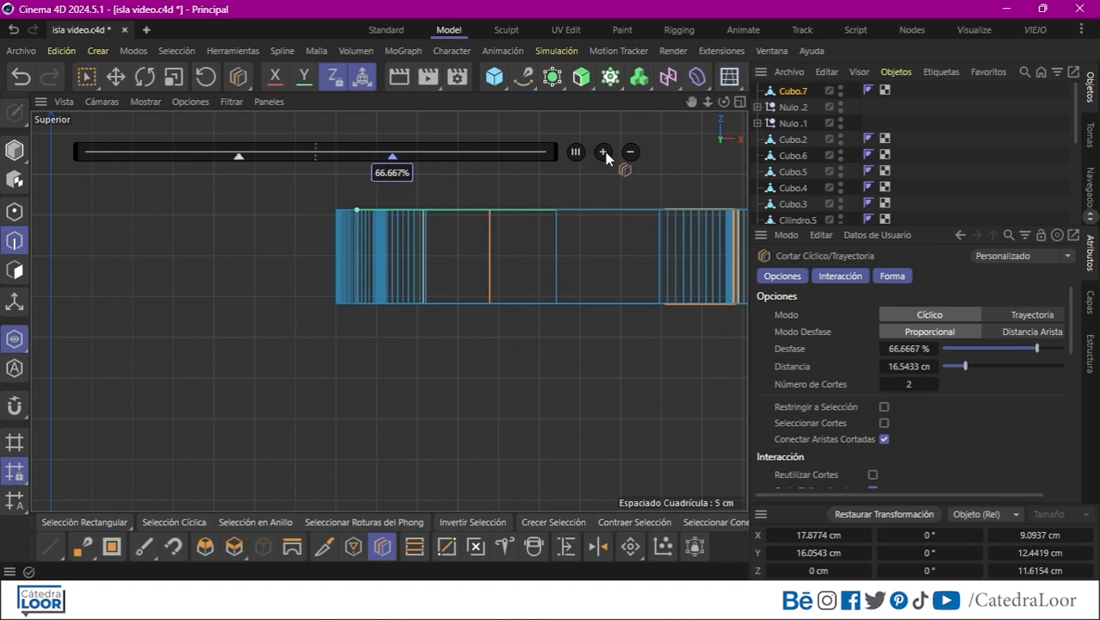
pyautogui.click(609, 218)
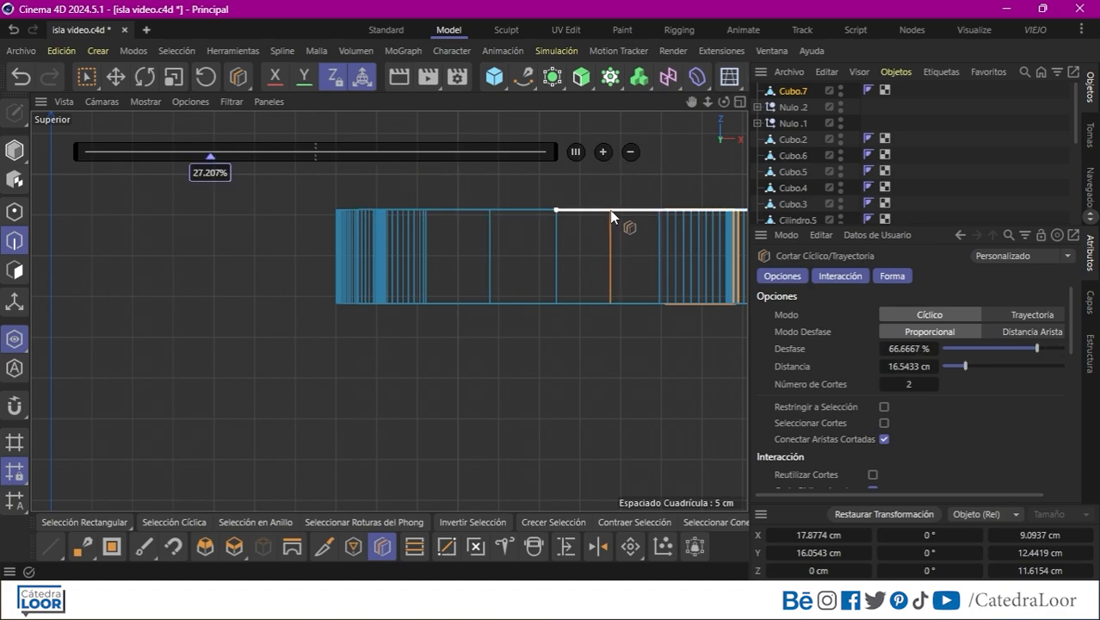
pyautogui.click(603, 153)
# In the front view, move the new points on the left half of the shield's top edge to shape a peak and a dip
pyautogui.click(739, 102)
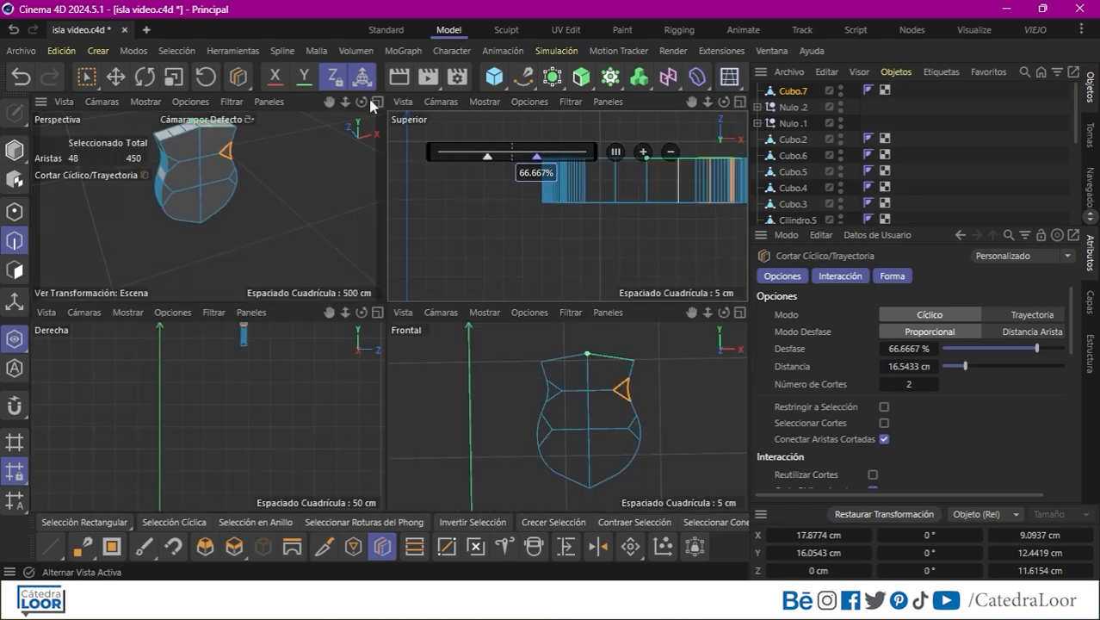
pyautogui.click(739, 312)
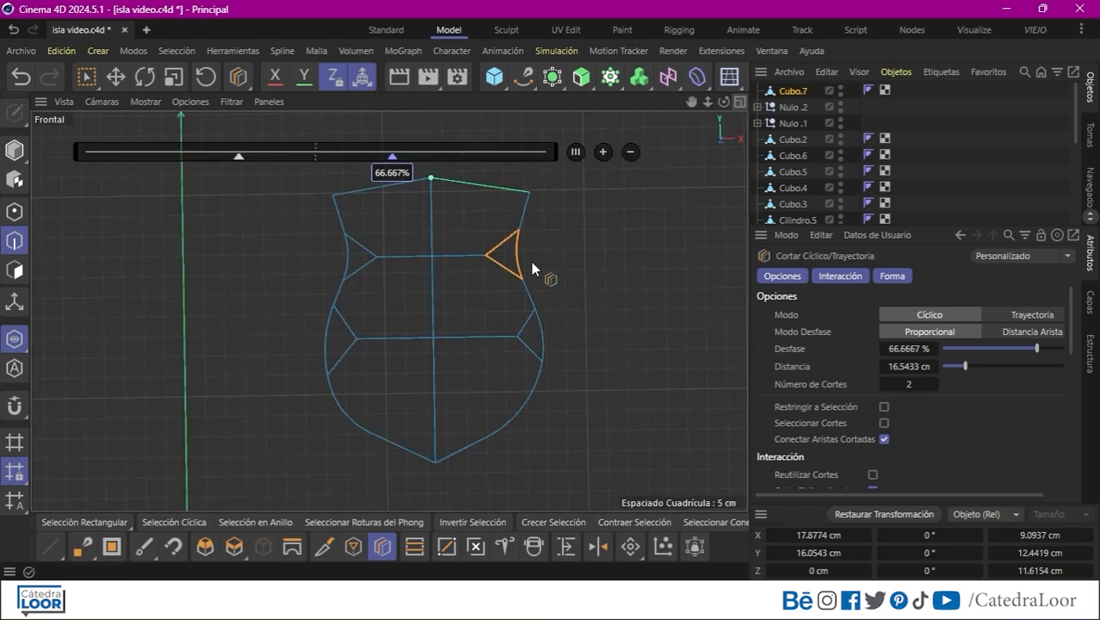
pyautogui.click(17, 210)
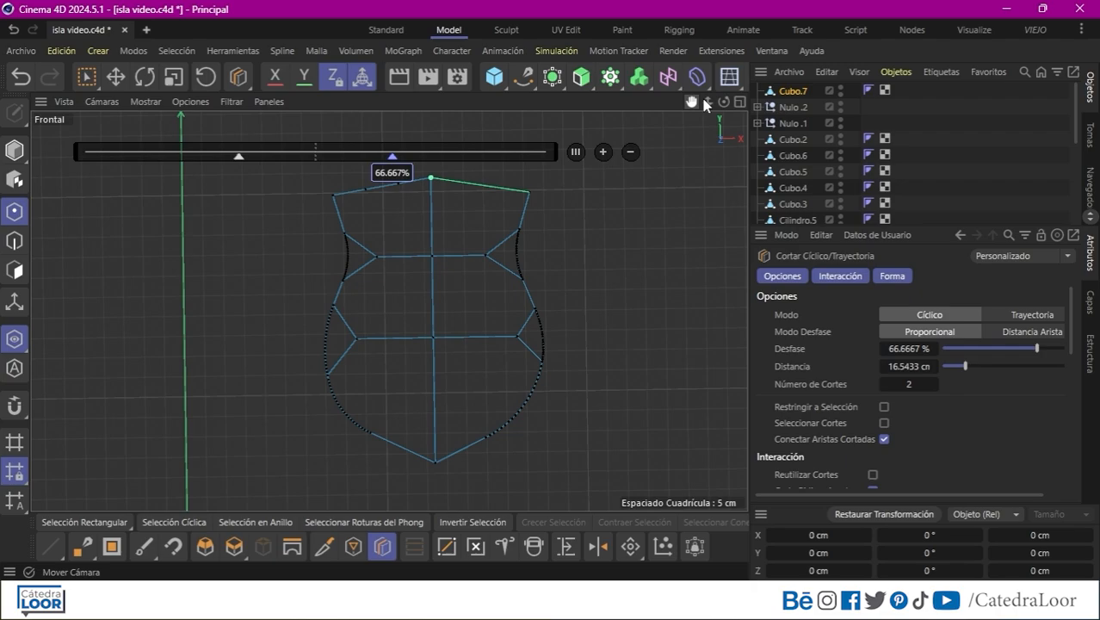
pyautogui.moveTo(704, 100); pyautogui.dragTo(765, 101)
pyautogui.moveTo(691, 101); pyautogui.dragTo(656, 251)
pyautogui.click(87, 523)
pyautogui.click(320, 274)
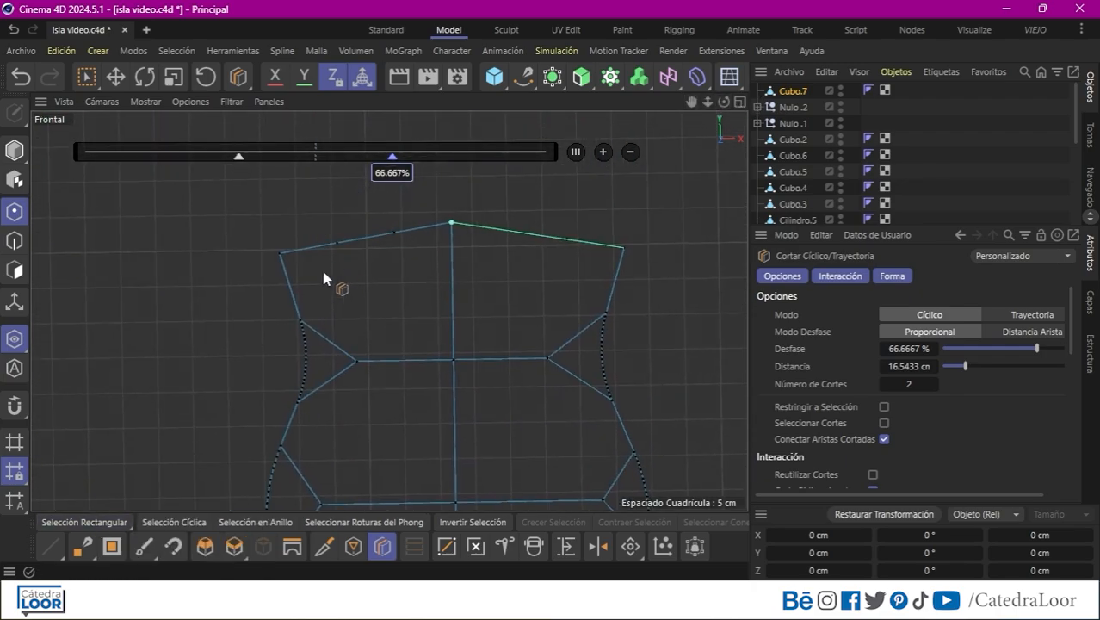
pyautogui.click(98, 523)
pyautogui.click(200, 500)
pyautogui.moveTo(311, 221); pyautogui.dragTo(361, 263)
pyautogui.moveTo(338, 184); pyautogui.dragTo(411, 250)
pyautogui.moveTo(365, 196); pyautogui.dragTo(320, 248)
pyautogui.moveTo(298, 229); pyautogui.dragTo(284, 225)
# Move the new points on the right half of the top edge to mirror the left peak and dip
pyautogui.moveTo(493, 214); pyautogui.dragTo(527, 250)
pyautogui.moveTo(511, 193); pyautogui.dragTo(511, 207)
pyautogui.moveTo(476, 240); pyautogui.dragTo(492, 240)
pyautogui.moveTo(550, 222); pyautogui.dragTo(585, 257)
pyautogui.moveTo(547, 233); pyautogui.dragTo(581, 190)
pyautogui.moveTo(543, 222); pyautogui.dragTo(541, 222)
# Select the points at both top-edge dips and scale them to about 18.4 cm apart in X
pyautogui.moveTo(547, 263); pyautogui.dragTo(509, 231)
pyautogui.keyDown('shift'); pyautogui.moveTo(397, 263); pyautogui.dragTo(359, 235); pyautogui.keyUp('shift')
pyautogui.press('t')
pyautogui.moveTo(525, 244); pyautogui.dragTo(515, 245)
# In the perspective view, select the edges at the two top dips and bevel them 3.1 cm with 20 subdivisions
pyautogui.click(739, 102)
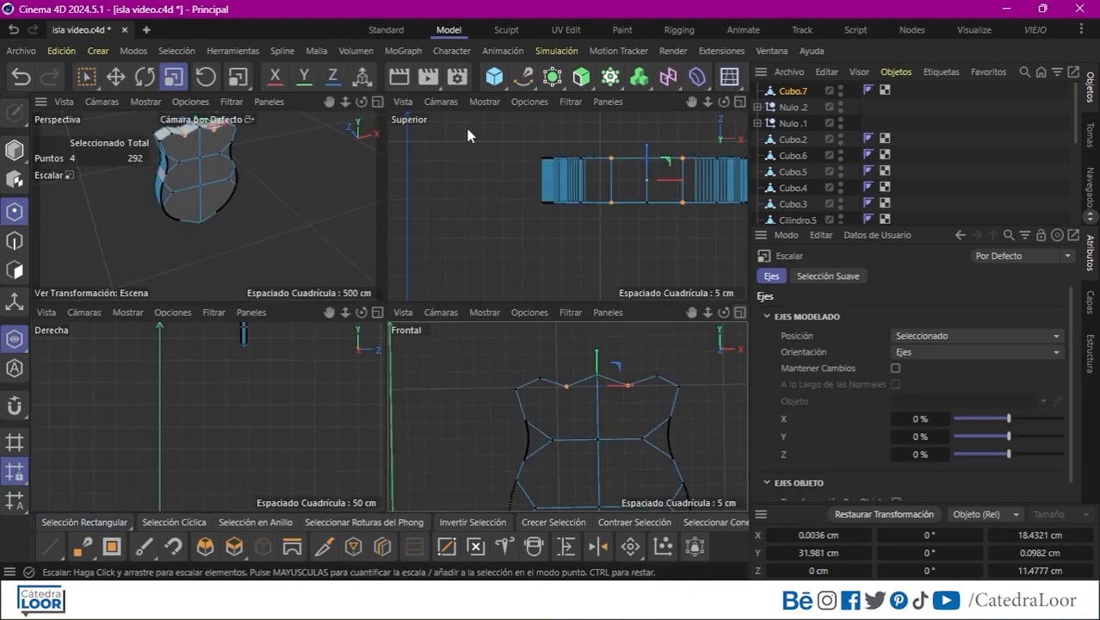
pyautogui.click(379, 105)
pyautogui.moveTo(692, 104); pyautogui.dragTo(690, 149)
pyautogui.moveTo(708, 103); pyautogui.dragTo(741, 108)
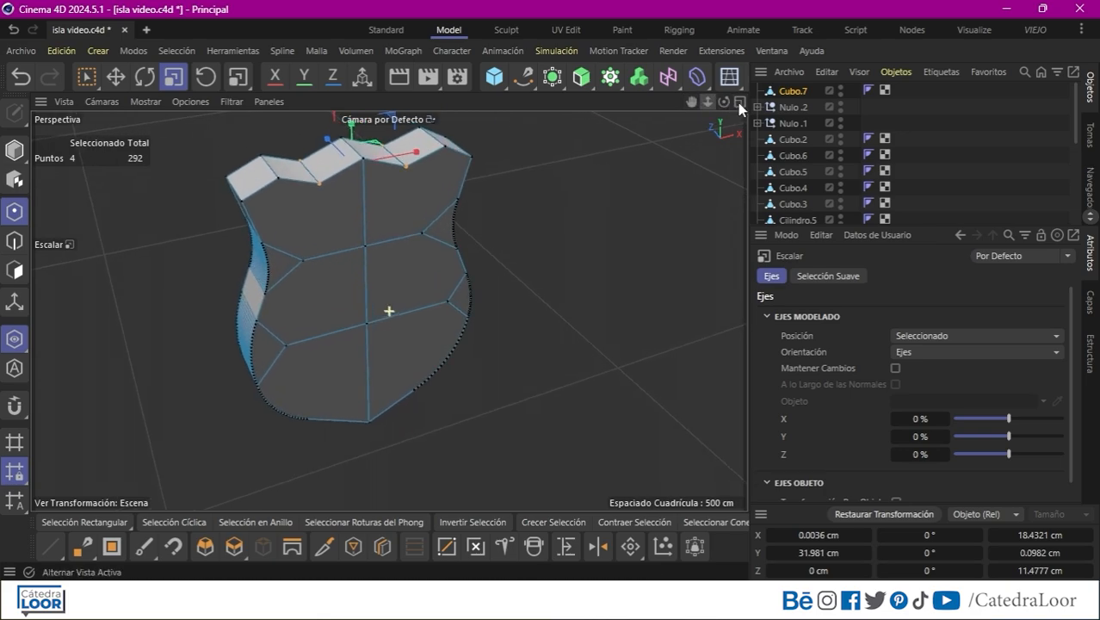
pyautogui.click(14, 241)
pyautogui.click(83, 521)
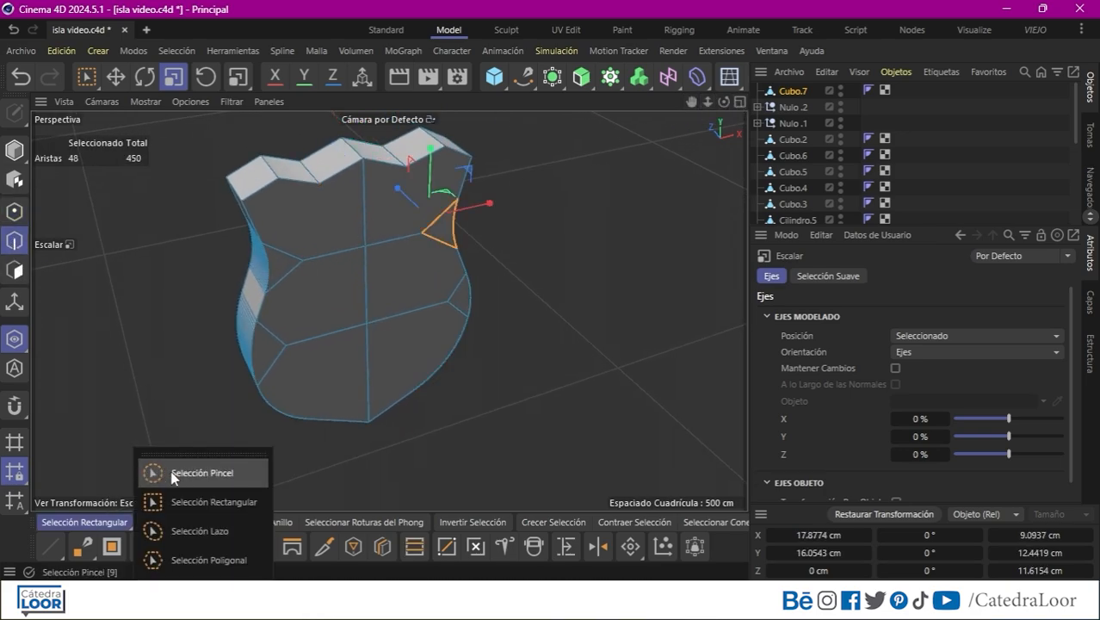
pyautogui.click(198, 466)
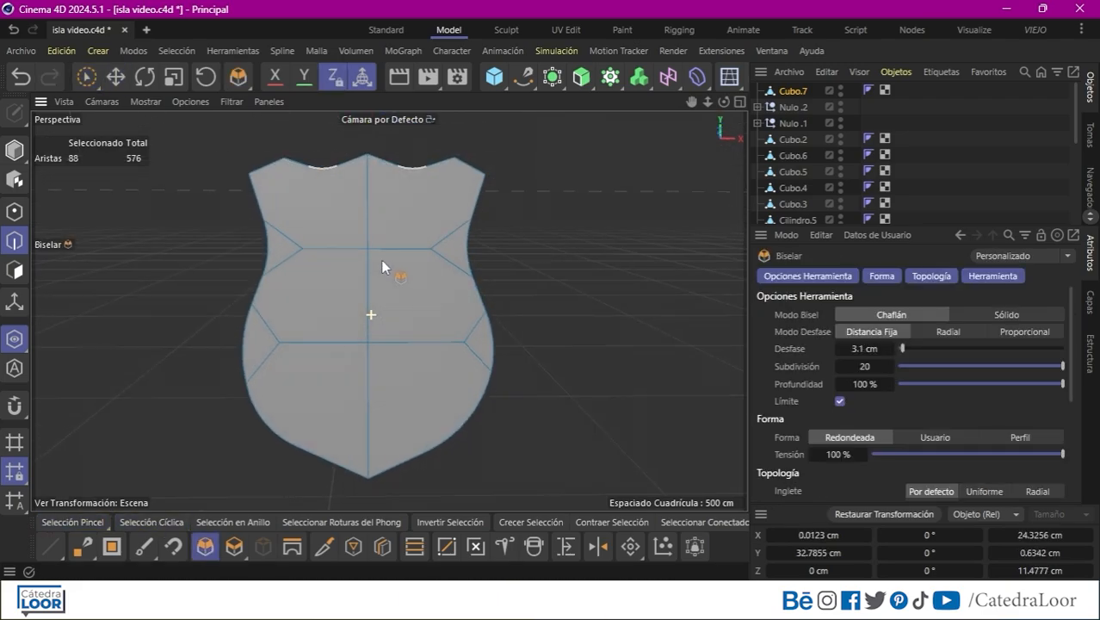
# Select all of the shield's edges and optimize the mesh
pyautogui.keyDown('alt'); pyautogui.moveTo(380, 260); pyautogui.dragTo(520, 307); pyautogui.keyUp('alt')
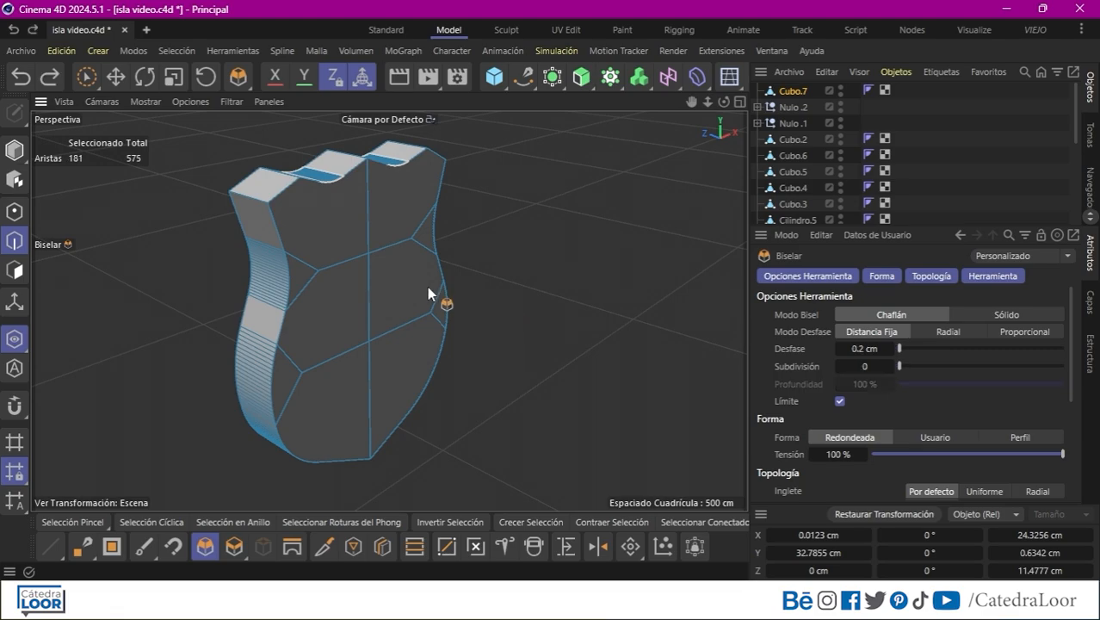
pyautogui.hotkey('ctrl', 'a')
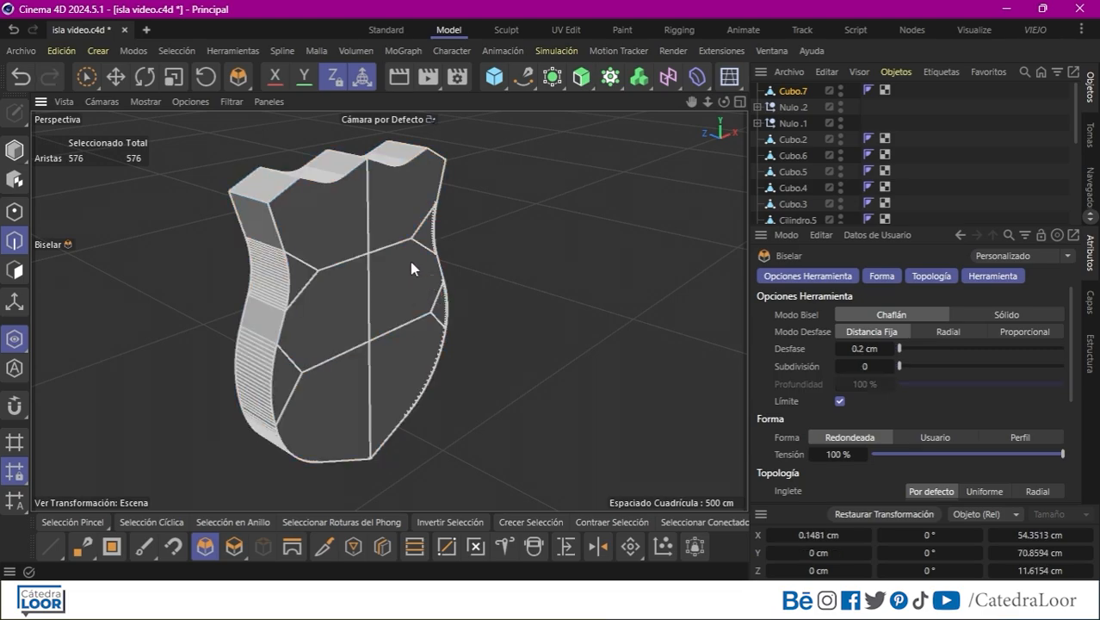
pyautogui.rightClick(410, 262)
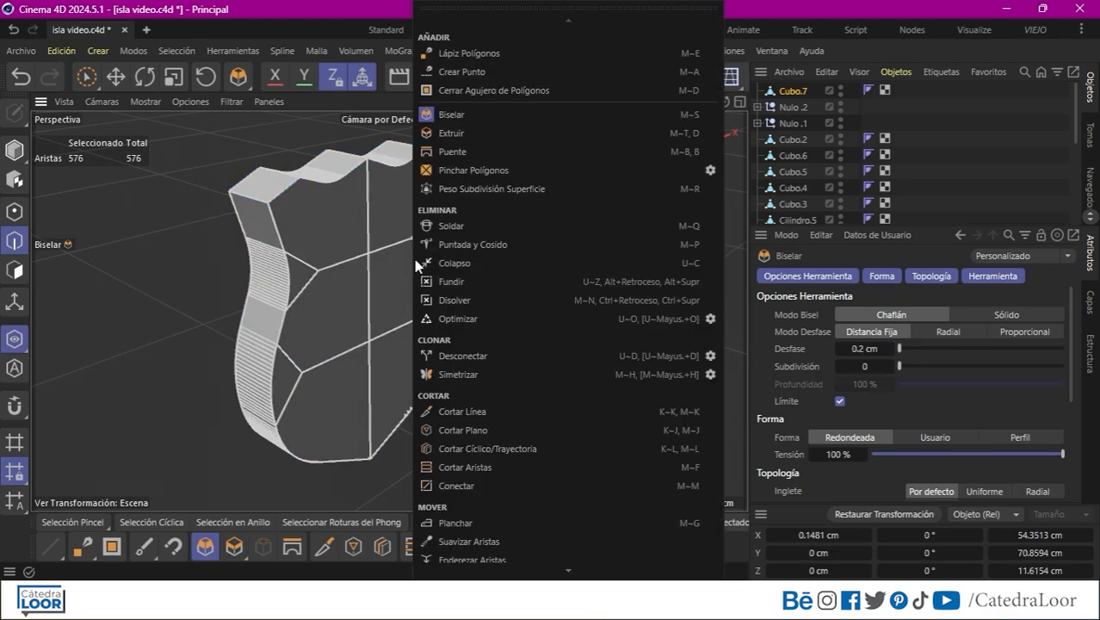
pyautogui.click(474, 319)
# Loop-select the shield's front outline, bevel it 0.7 cm with 0 subdivisions and return to model mode
pyautogui.click(151, 524)
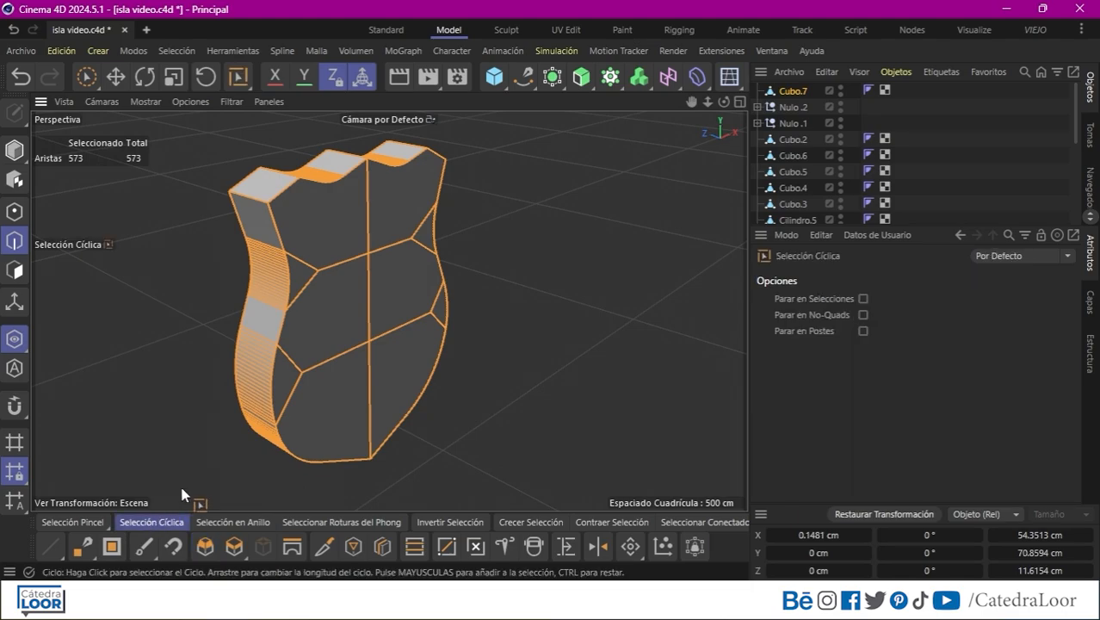
pyautogui.click(532, 225)
pyautogui.click(275, 222)
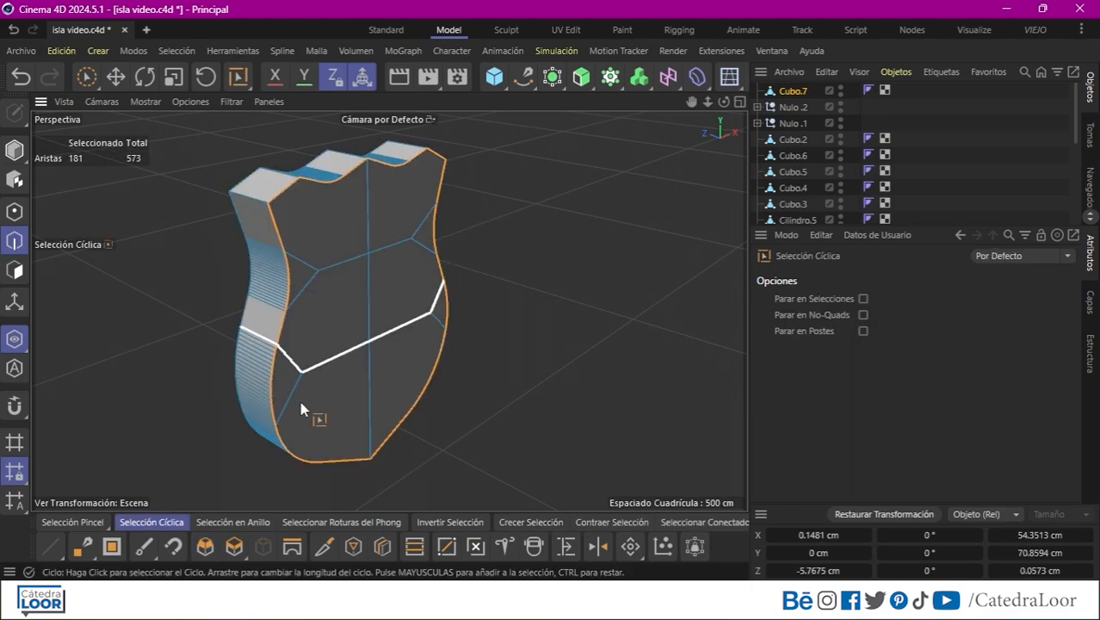
pyautogui.click(205, 546)
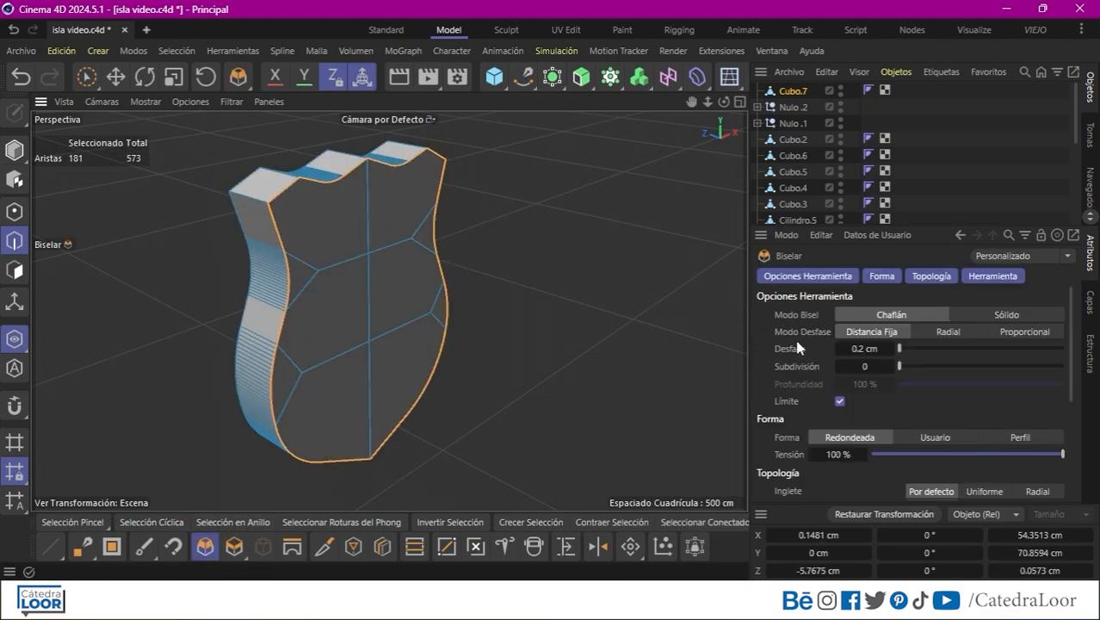
pyautogui.moveTo(537, 197); pyautogui.dragTo(556, 189)
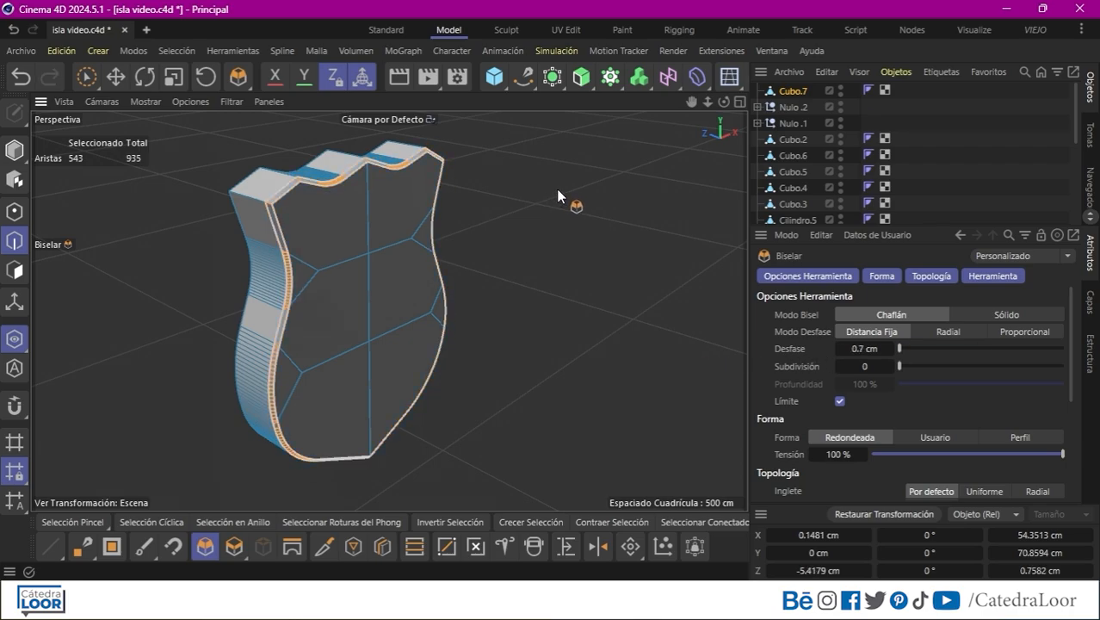
pyautogui.click(15, 151)
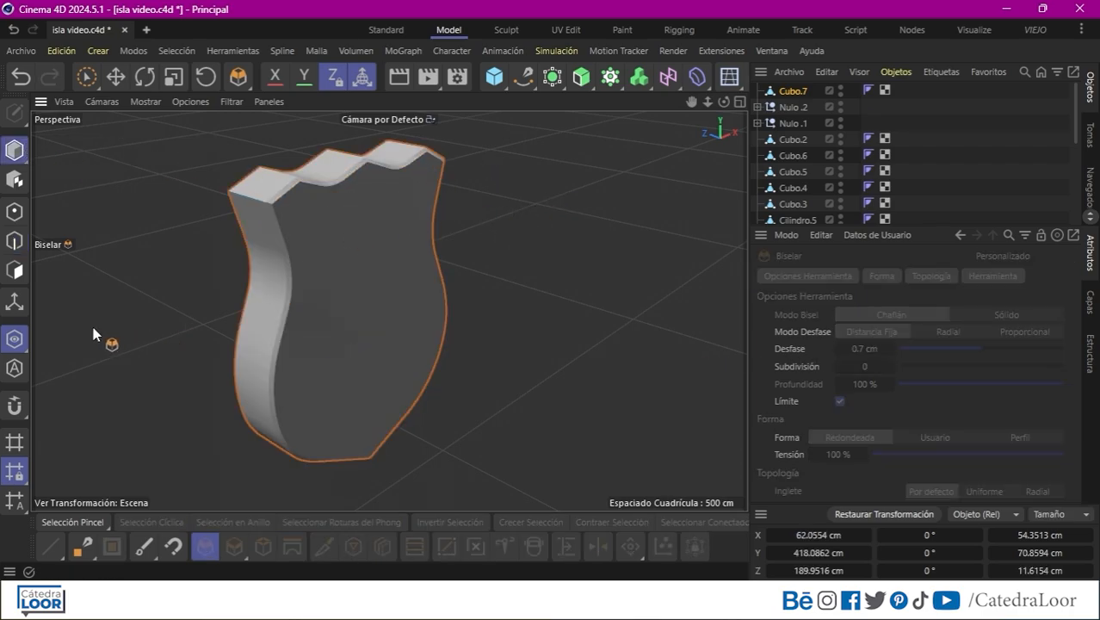
# Show the full scene again and scale the shield on the large house's facade down to about 50.7 × 60.2 × 9.4 cm
pyautogui.click(15, 338)
pyautogui.scroll(-5, 529, 341)
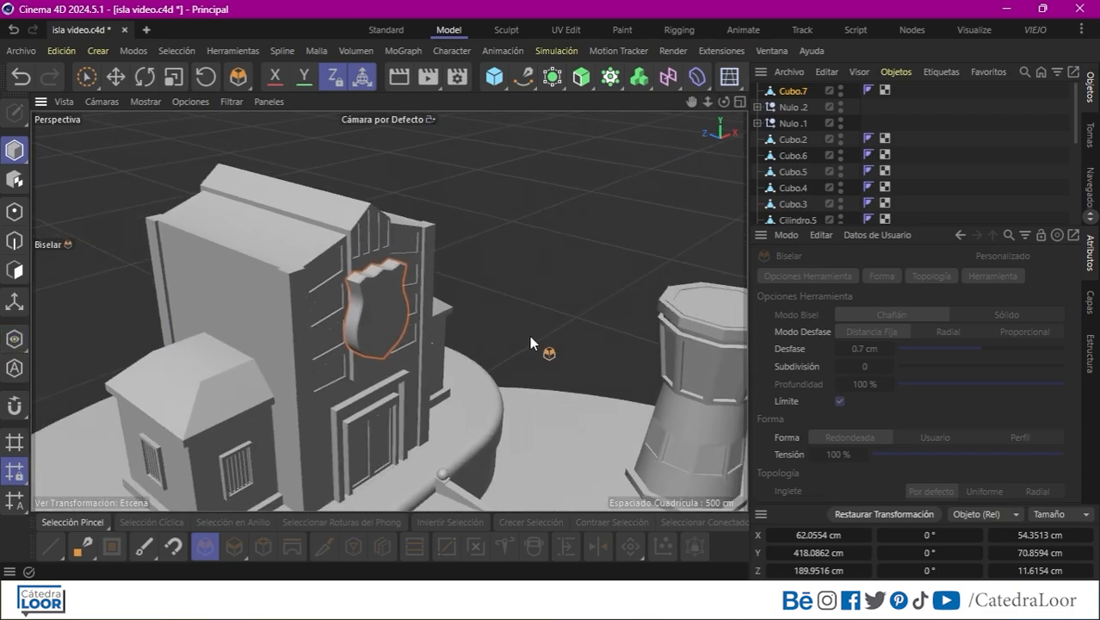
pyautogui.keyDown('alt'); pyautogui.moveTo(529, 343); pyautogui.dragTo(467, 282); pyautogui.keyUp('alt')
pyautogui.press('t')
pyautogui.scroll(3, 313, 312)
pyautogui.keyDown('alt'); pyautogui.moveTo(534, 284); pyautogui.dragTo(690, 107, button='middle'); pyautogui.keyUp('alt')
pyautogui.keyDown('alt'); pyautogui.moveTo(620, 240); pyautogui.dragTo(358, 343); pyautogui.keyUp('alt')
pyautogui.scroll(4, 392, 320)
pyautogui.press('e')
pyautogui.moveTo(454, 332); pyautogui.dragTo(462, 331)
pyautogui.scroll(-4, 388, 311)
pyautogui.keyDown('alt'); pyautogui.moveTo(388, 311); pyautogui.dragTo(511, 147); pyautogui.keyUp('alt')
pyautogui.press('t')
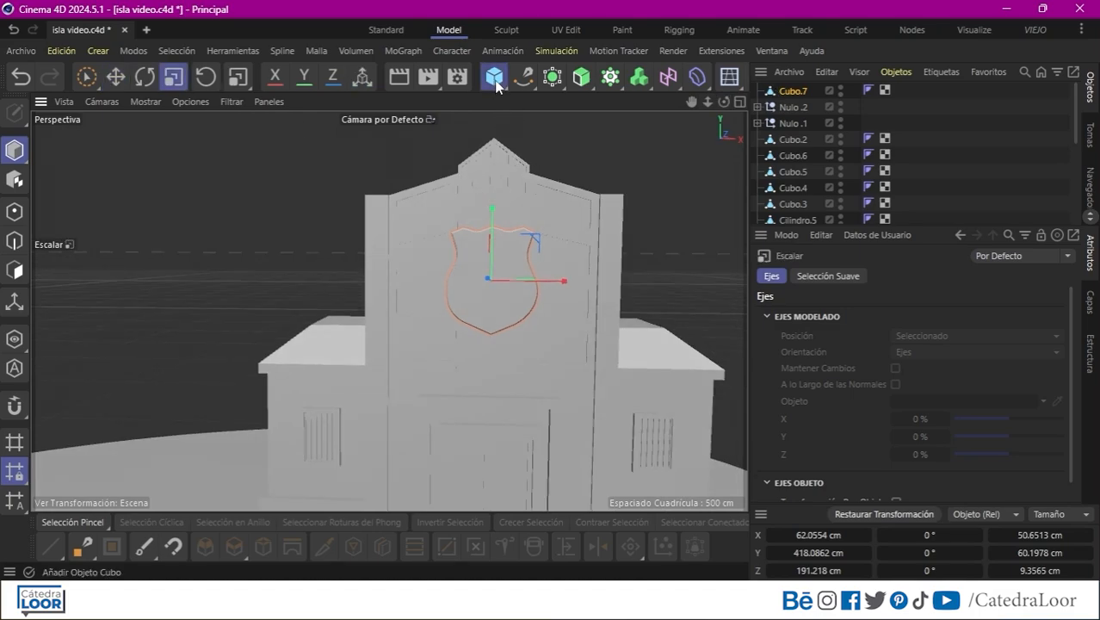
# Add a cylinder of about 14.5 cm radius and 5.4 cm height, tilt it 85°, and position it at the shield's front
pyautogui.moveTo(497, 86); pyautogui.dragTo(854, 95)
pyautogui.scroll(-5, 712, 162)
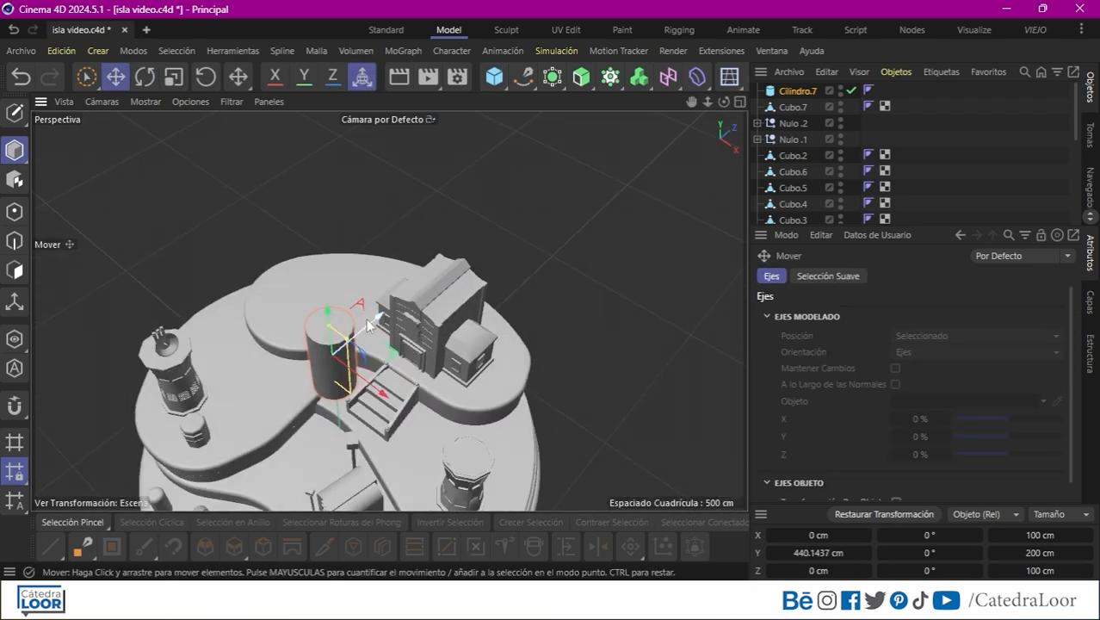
pyautogui.press('r')
pyautogui.press('e')
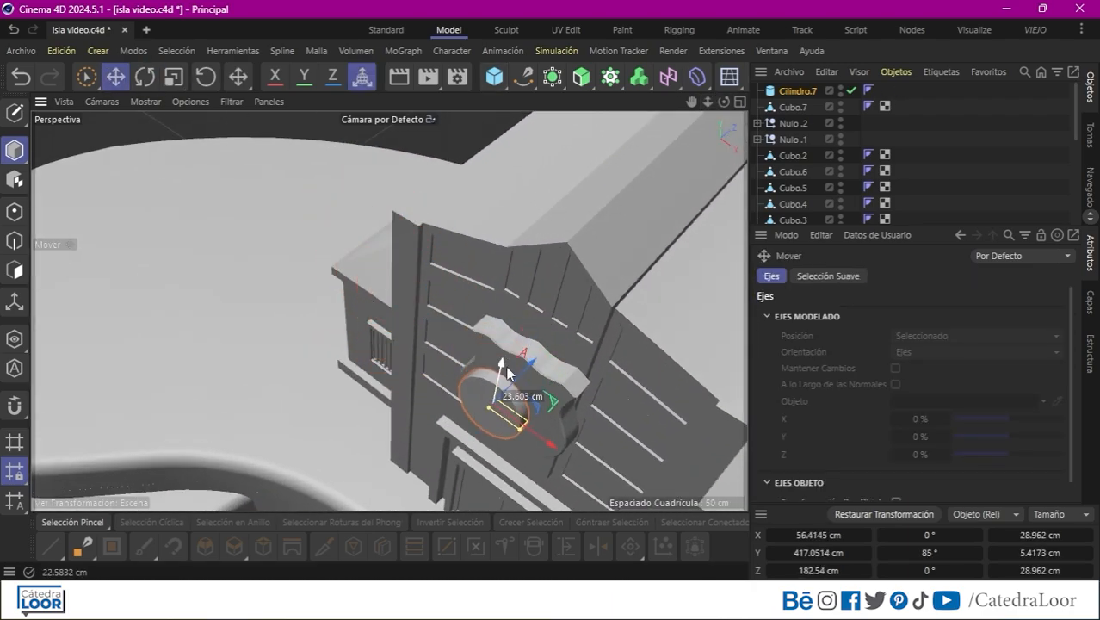
pyautogui.moveTo(516, 379); pyautogui.dragTo(546, 388)
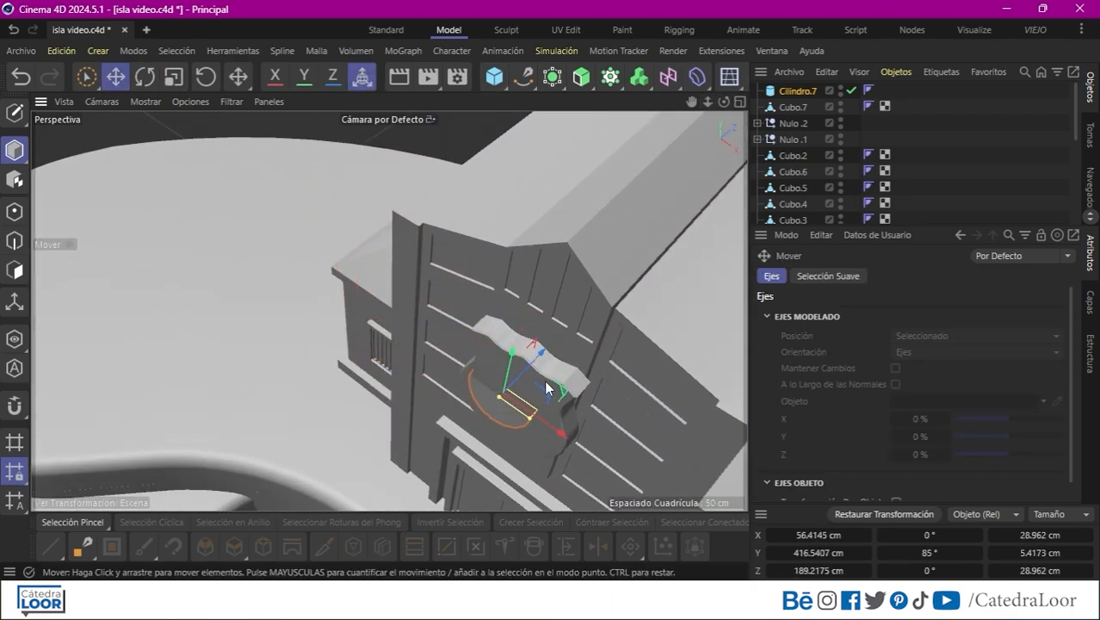
# Isolate the cylinder together with the shield and show them in the front view
pyautogui.keyDown('shift'); pyautogui.click(576, 396); pyautogui.keyUp('shift')
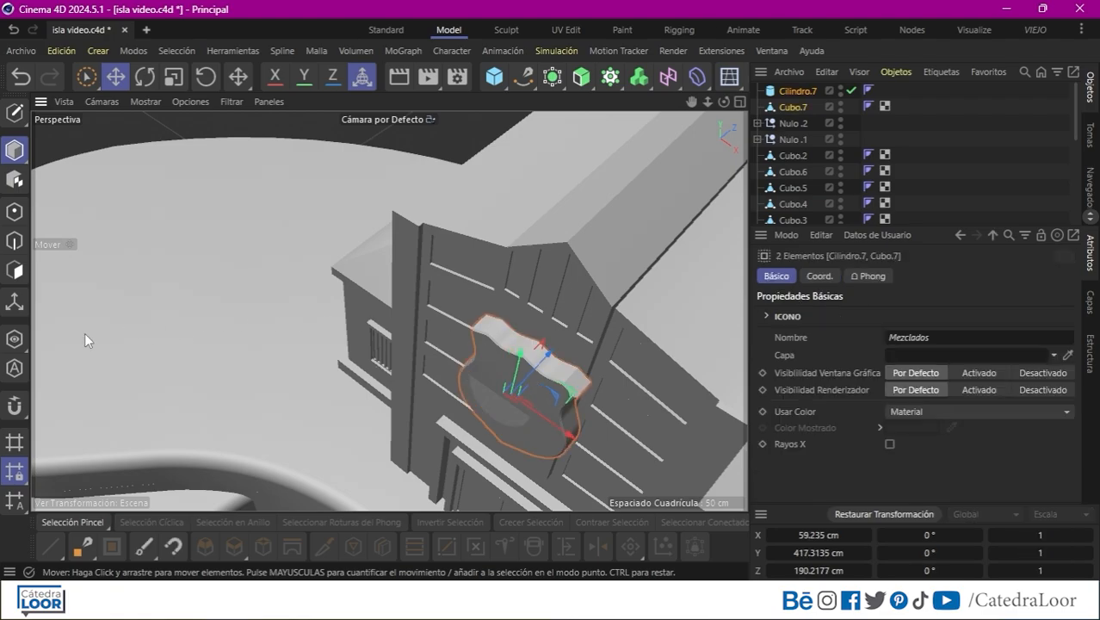
pyautogui.click(14, 338)
pyautogui.middleClick(375, 239)
pyautogui.click(740, 312)
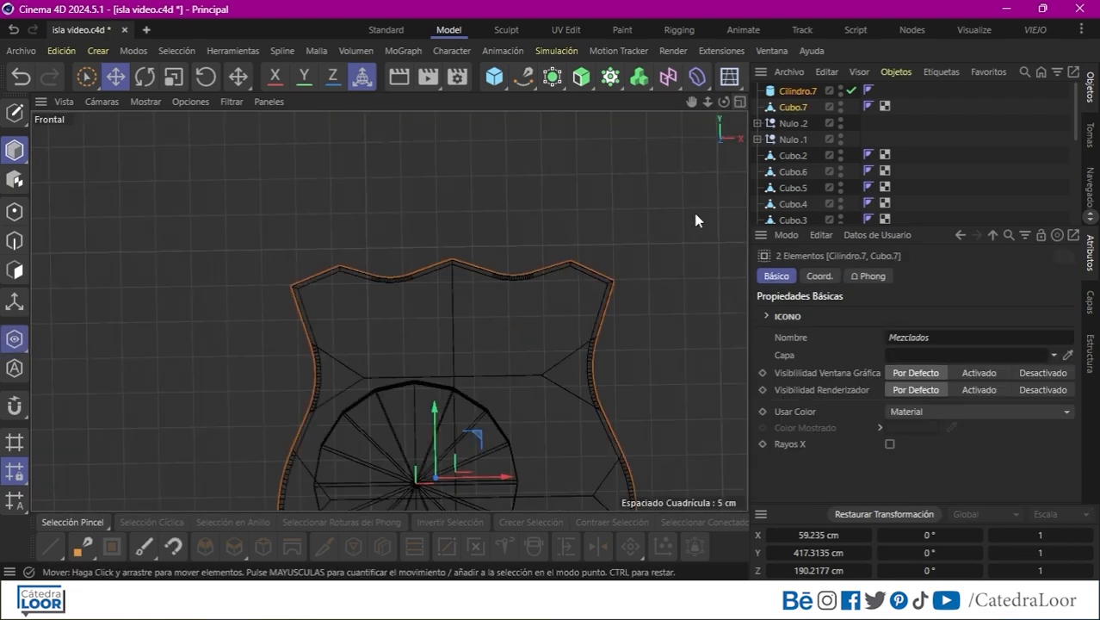
pyautogui.moveTo(708, 101); pyautogui.dragTo(684, 129)
# Centre the cylinder on the shield and set it to 1 height segment and 10 rotation segments
pyautogui.click(797, 91)
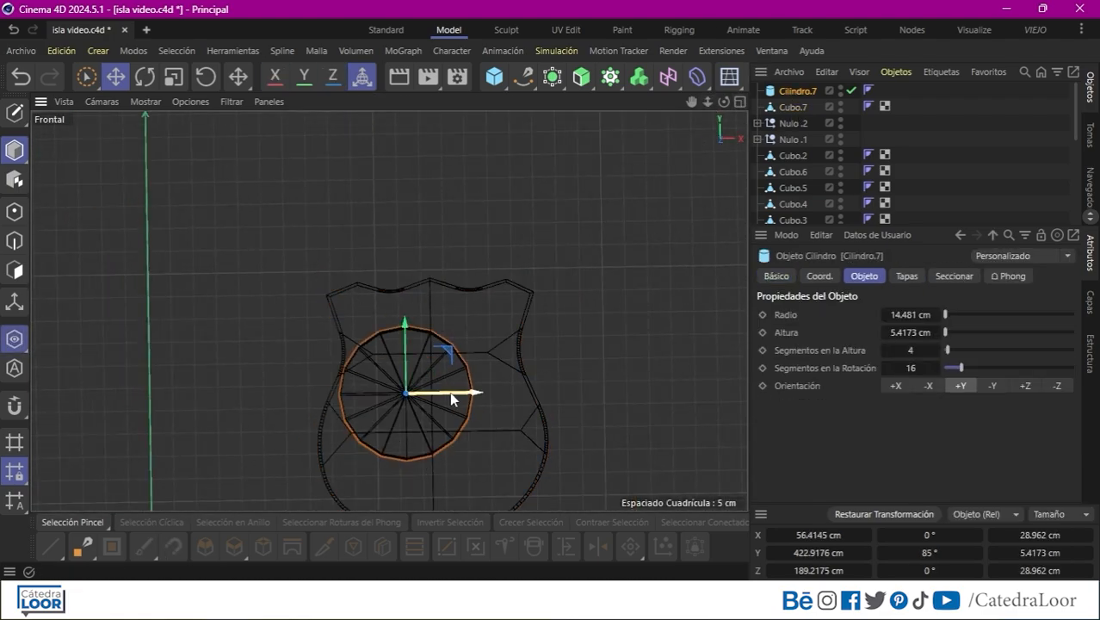
pyautogui.moveTo(449, 391)
pyautogui.mouseDown()
pyautogui.moveTo(441, 402)
pyautogui.moveTo(439, 379)
pyautogui.mouseUp()
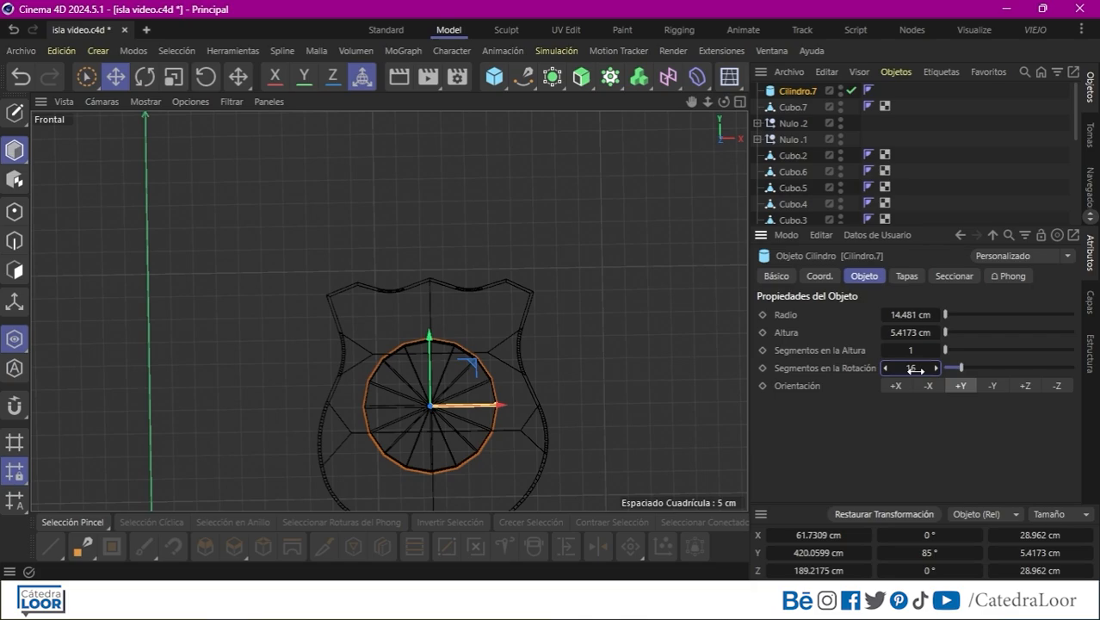
pyautogui.write('10')
pyautogui.press('Return')
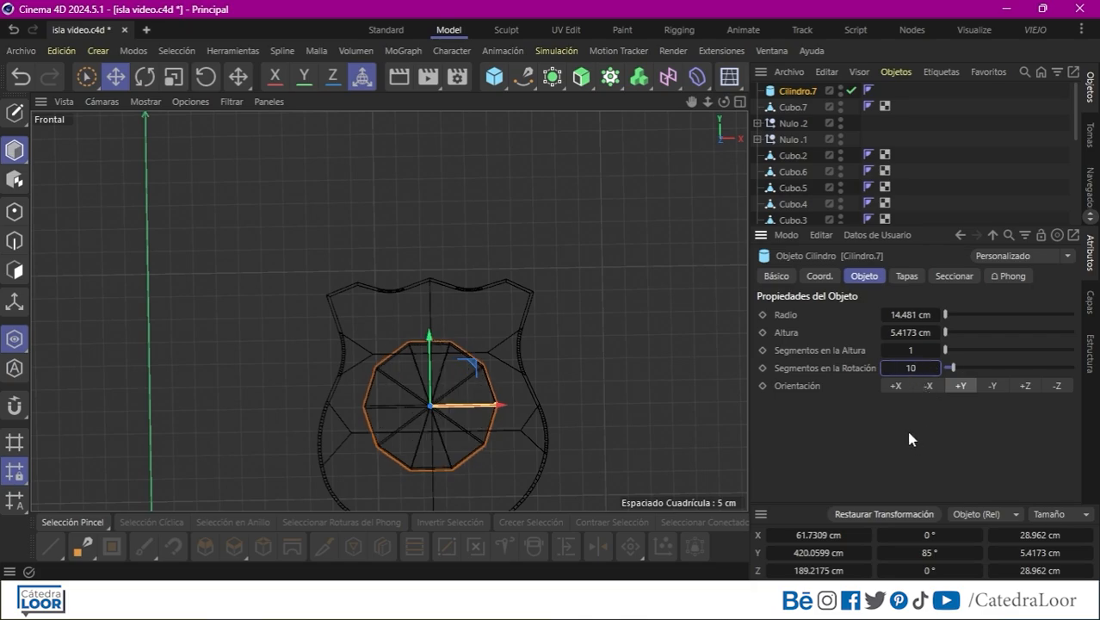
# Rotate the cylinder to about 90.9° so it faces straight forward, and move it clear of the shield's front
pyautogui.press('F1')
pyautogui.moveTo(724, 102); pyautogui.dragTo(689, 121)
pyautogui.moveTo(490, 313); pyautogui.dragTo(487, 331)
pyautogui.press('r')
pyautogui.keyDown('alt'); pyautogui.moveTo(413, 344); pyautogui.dragTo(501, 310); pyautogui.keyUp('alt')
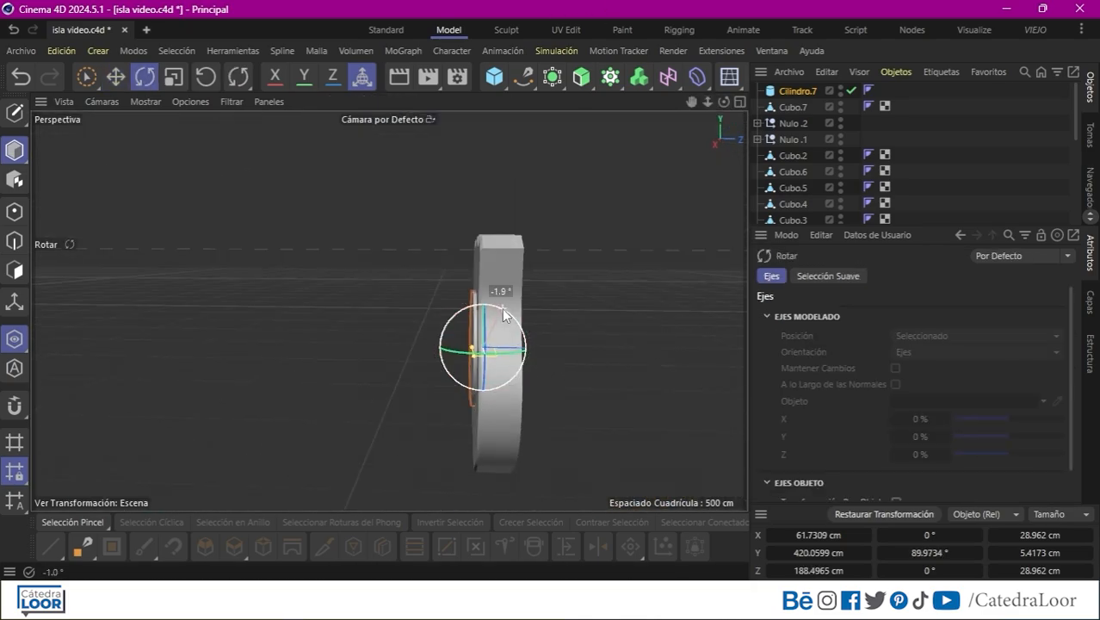
pyautogui.press('e')
pyautogui.moveTo(533, 346); pyautogui.dragTo(481, 347)
pyautogui.keyDown('alt'); pyautogui.moveTo(447, 393); pyautogui.dragTo(482, 361); pyautogui.keyUp('alt')
# Convert the cylinder to an editable polygon object and select five alternating side edges around its rim
pyautogui.click(15, 112)
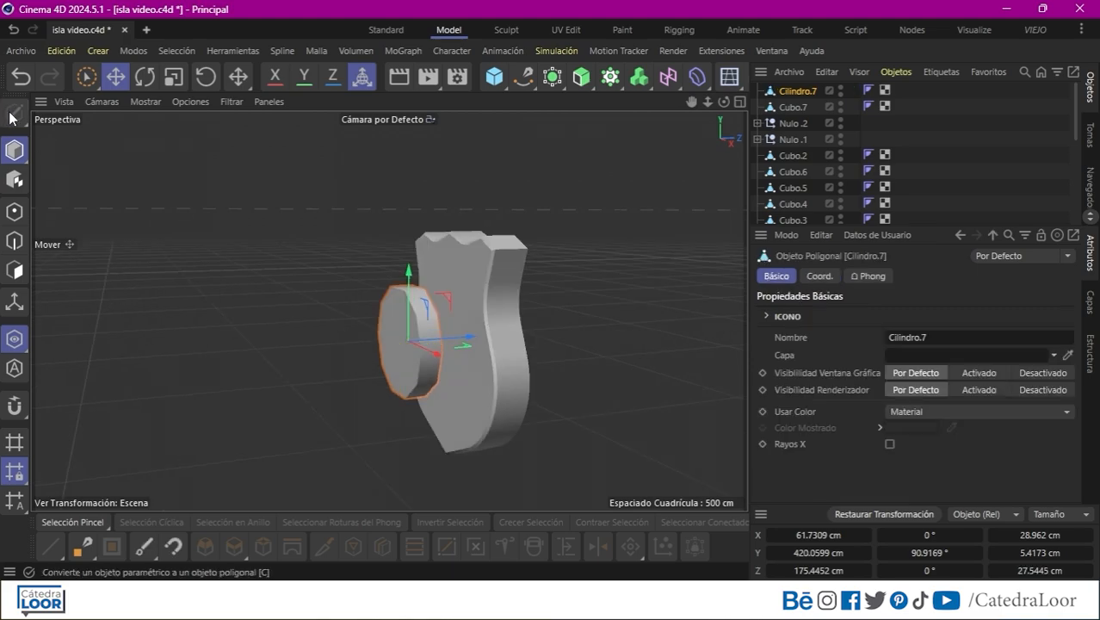
pyautogui.click(13, 242)
pyautogui.keyDown('alt'); pyautogui.moveTo(357, 309); pyautogui.dragTo(407, 422); pyautogui.keyUp('alt')
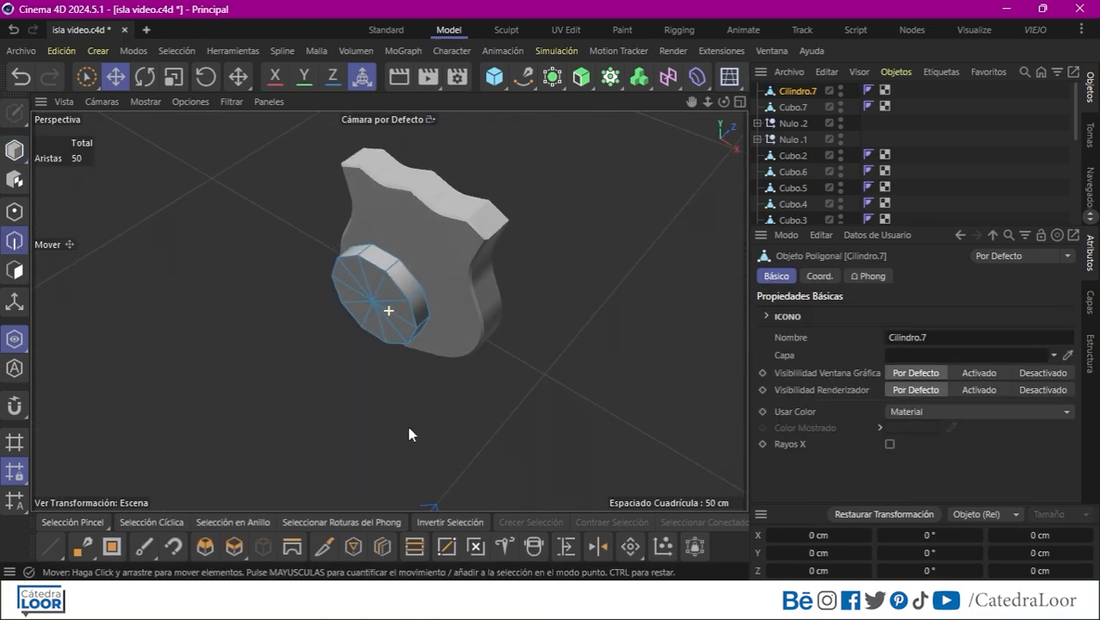
pyautogui.press('9')
pyautogui.keyDown('alt'); pyautogui.moveTo(413, 297); pyautogui.dragTo(619, 273); pyautogui.keyUp('alt')
pyautogui.keyDown('alt'); pyautogui.moveTo(291, 398); pyautogui.dragTo(619, 256); pyautogui.keyUp('alt')
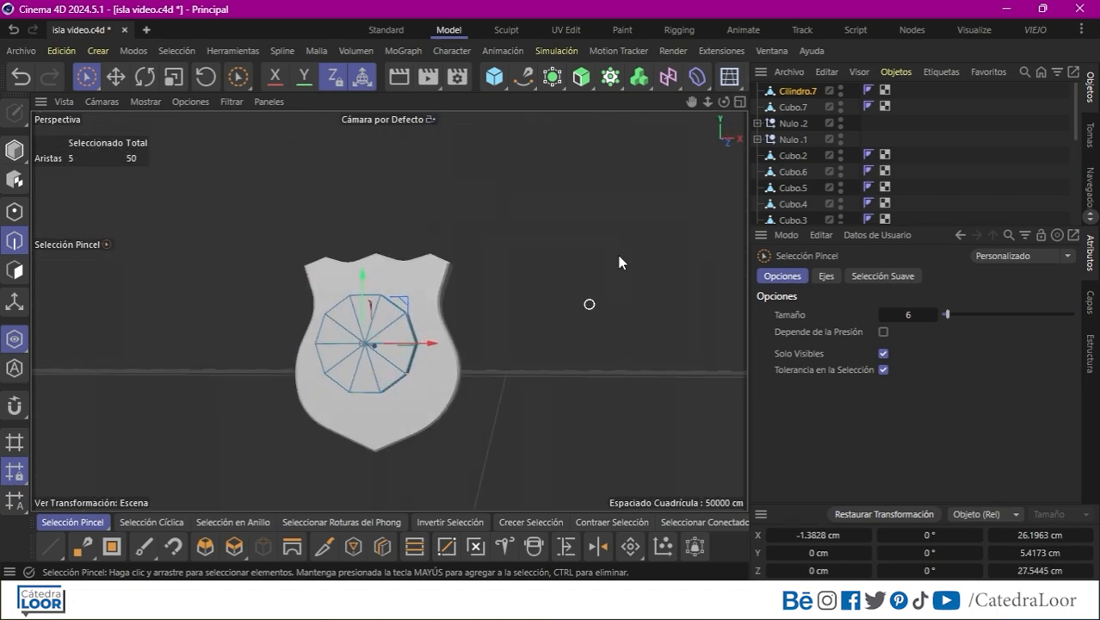
# Scale the five selected edges inward to about 64% to form a five-pointed star
pyautogui.moveTo(707, 105); pyautogui.dragTo(731, 105)
pyautogui.press('t')
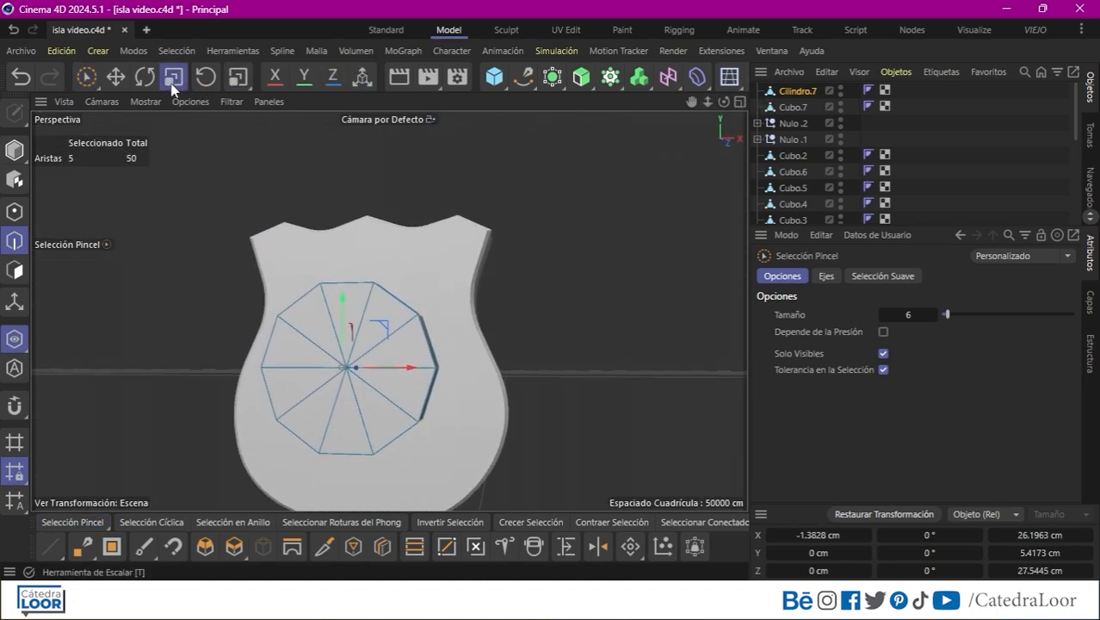
pyautogui.moveTo(581, 352); pyautogui.dragTo(458, 392)
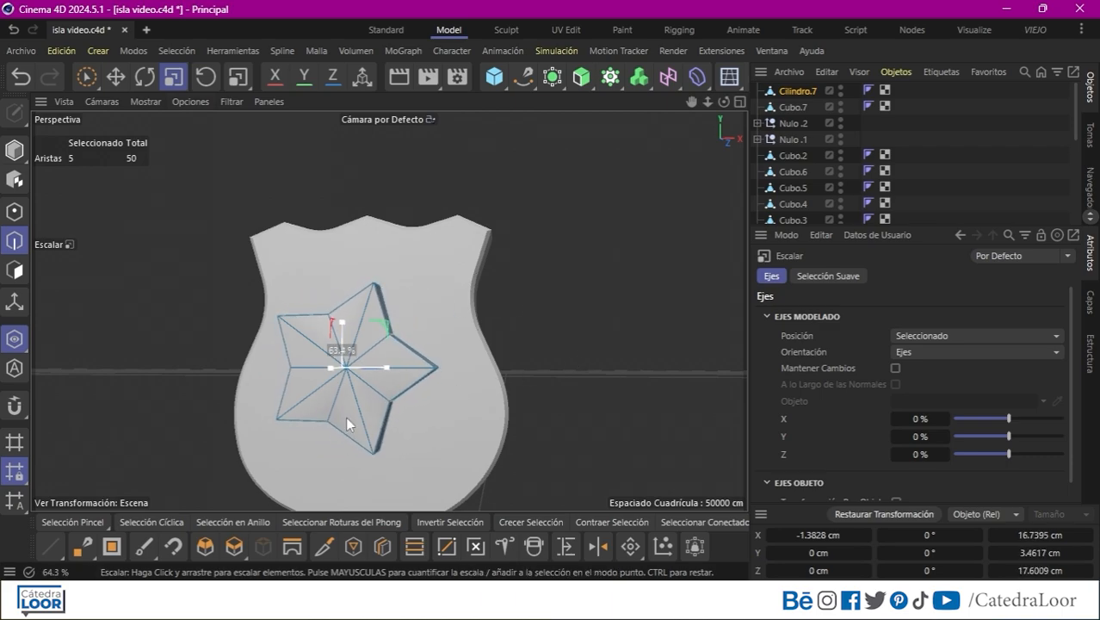
pyautogui.moveTo(277, 436); pyautogui.dragTo(323, 421)
# Pull the star's front centre point outward to make the star about 8 cm deep
pyautogui.keyDown('alt'); pyautogui.moveTo(383, 397); pyautogui.dragTo(291, 460); pyautogui.keyUp('alt')
pyautogui.moveTo(247, 383); pyautogui.dragTo(241, 384)
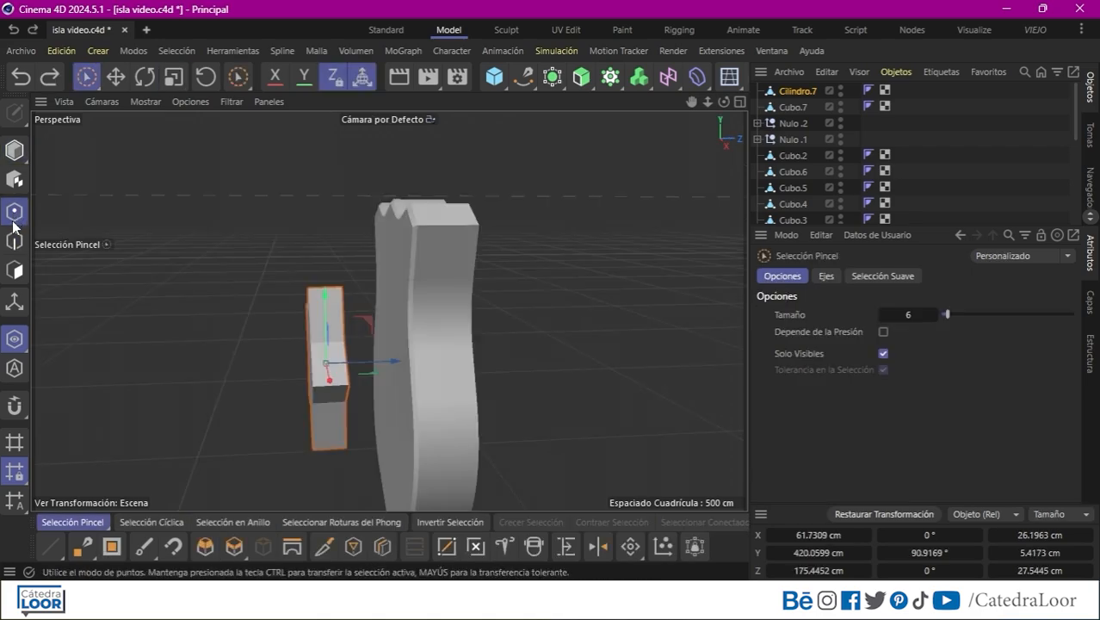
pyautogui.click(14, 217)
pyautogui.moveTo(267, 339)
pyautogui.keyDown('alt'); pyautogui.mouseDown()
pyautogui.moveTo(347, 345)
pyautogui.moveTo(329, 347)
pyautogui.mouseUp(); pyautogui.keyUp('alt')
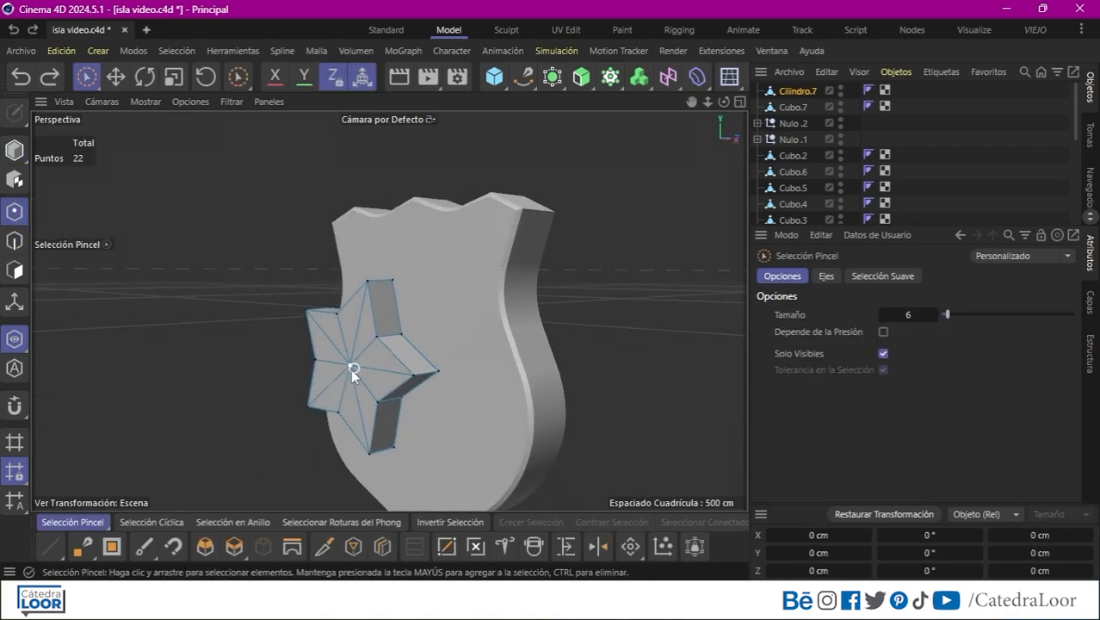
pyautogui.click(348, 368)
pyautogui.keyDown('alt'); pyautogui.moveTo(385, 397); pyautogui.dragTo(468, 361); pyautogui.keyUp('alt')
# Rotate the star so one tip points up, enlarge it to about 33 × 35 cm, and seat it against the shield
pyautogui.click(14, 151)
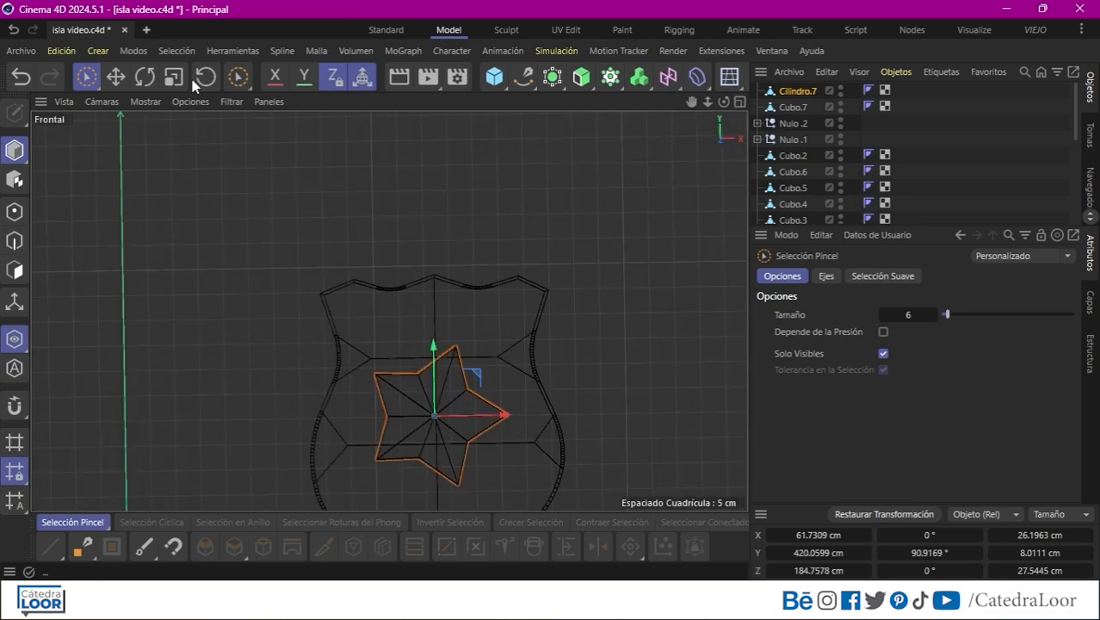
pyautogui.moveTo(547, 311); pyautogui.dragTo(564, 313)
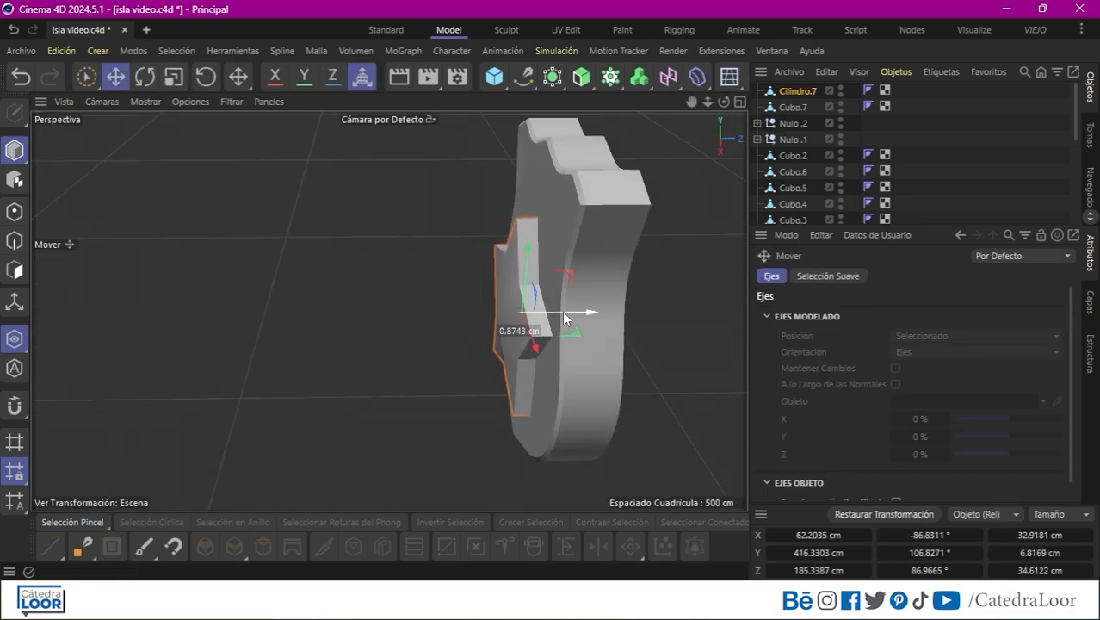
pyautogui.keyDown('alt'); pyautogui.moveTo(430, 345); pyautogui.dragTo(186, 355); pyautogui.keyUp('alt')
# Show the full scene, then flatten the shield and star in depth and fit both against the large house's facade
pyautogui.click(16, 338)
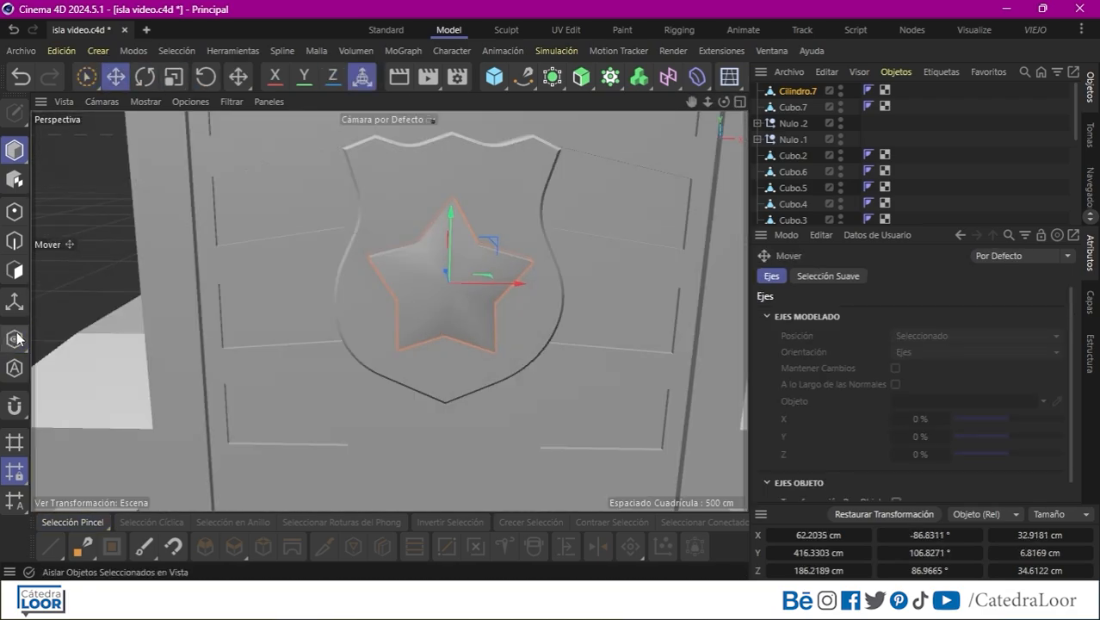
pyautogui.moveTo(705, 109); pyautogui.dragTo(567, 245)
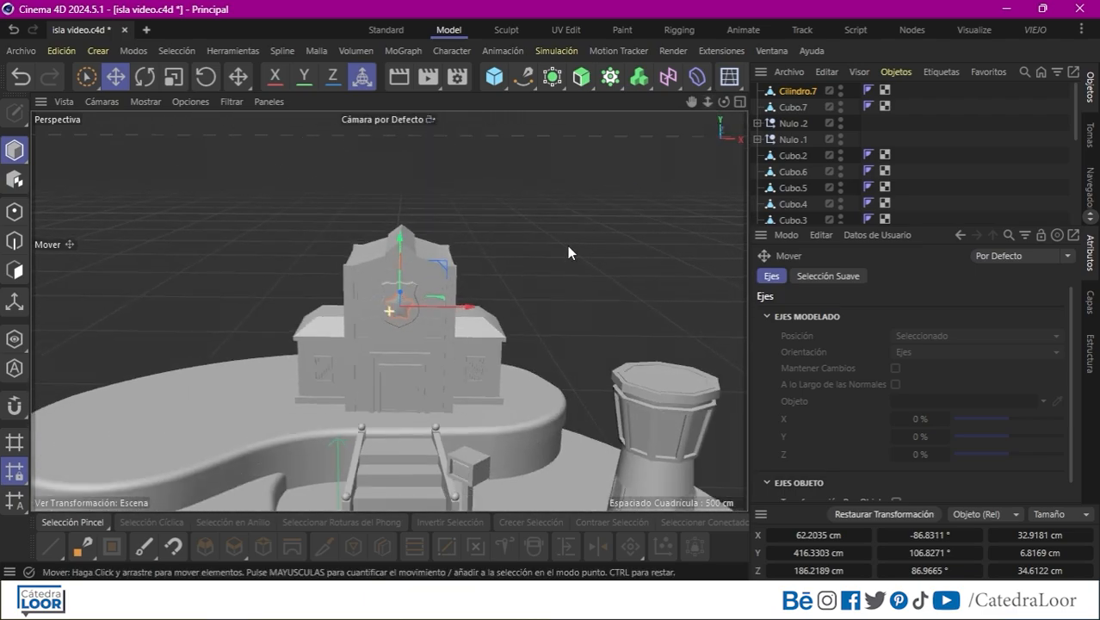
pyautogui.keyDown('alt'); pyautogui.moveTo(492, 381); pyautogui.dragTo(475, 352); pyautogui.keyUp('alt')
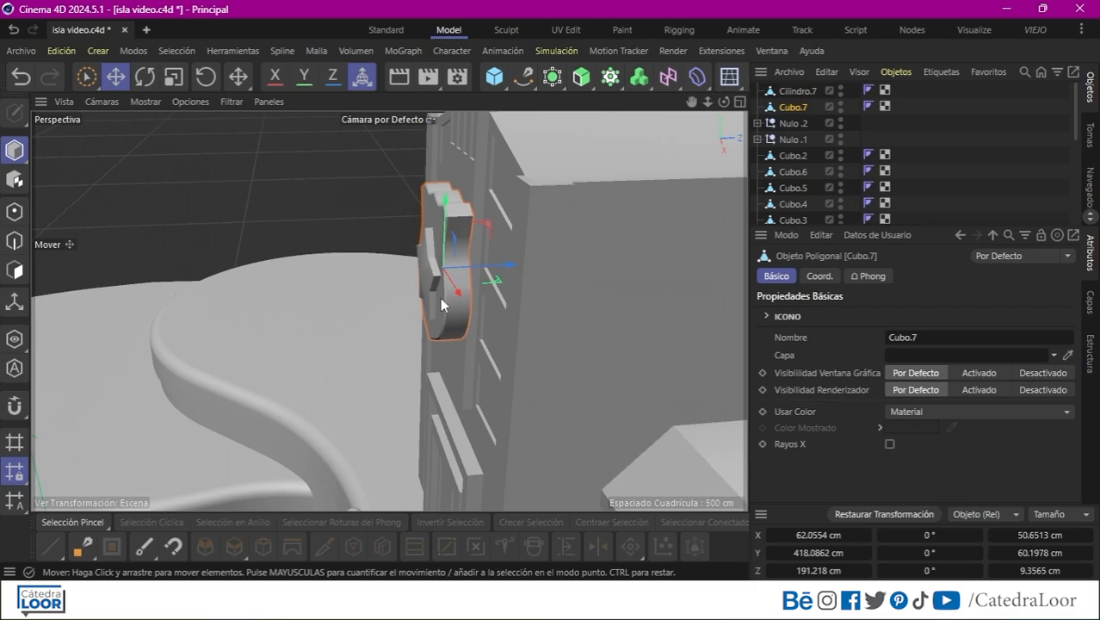
pyautogui.press('t')
pyautogui.moveTo(448, 277); pyautogui.dragTo(387, 277)
pyautogui.press('e')
pyautogui.scroll(-10, 331, 431)
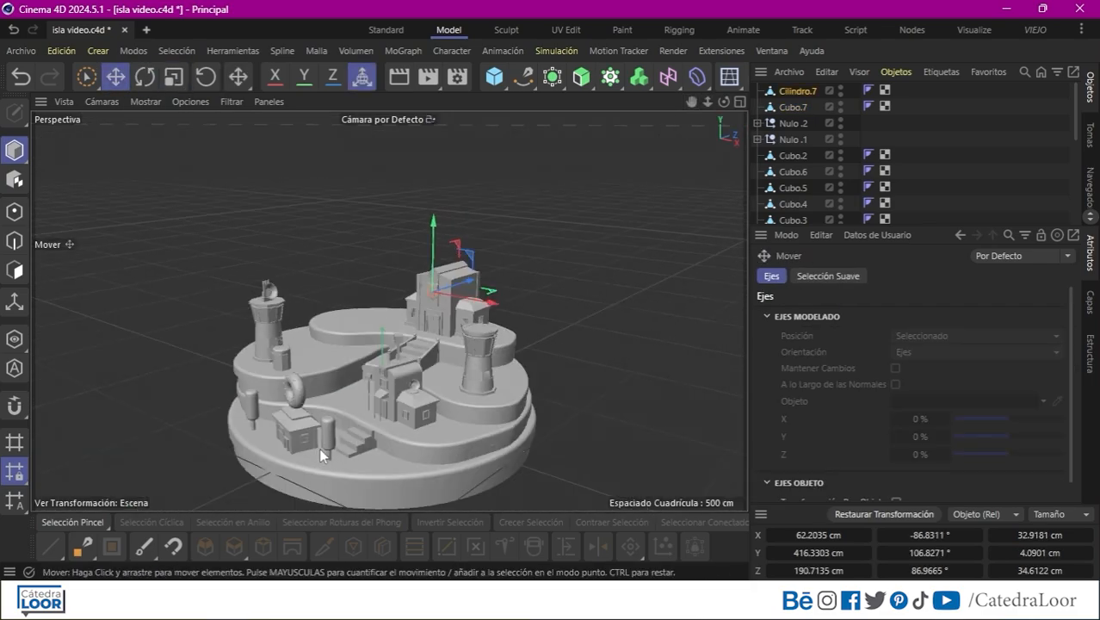
# Copy the tree near the small house's steps onto the top floor beside the large house
pyautogui.click(323, 441)
pyautogui.keyDown('alt'); pyautogui.moveTo(432, 334); pyautogui.dragTo(402, 367); pyautogui.keyUp('alt')
pyautogui.moveTo(453, 315); pyautogui.dragTo(456, 275)
pyautogui.moveTo(498, 360); pyautogui.dragTo(645, 164)
pyautogui.keyDown('alt'); pyautogui.moveTo(646, 165); pyautogui.dragTo(860, 90, button='right'); pyautogui.keyUp('alt')
pyautogui.keyDown('alt'); pyautogui.moveTo(679, 103); pyautogui.dragTo(657, 152, button='middle'); pyautogui.keyUp('alt')
# Select the two pieces of the top floor and rotate them about the vertical axis under the large house
pyautogui.click(258, 292)
pyautogui.keyDown('shift'); pyautogui.click(310, 357); pyautogui.keyUp('shift')
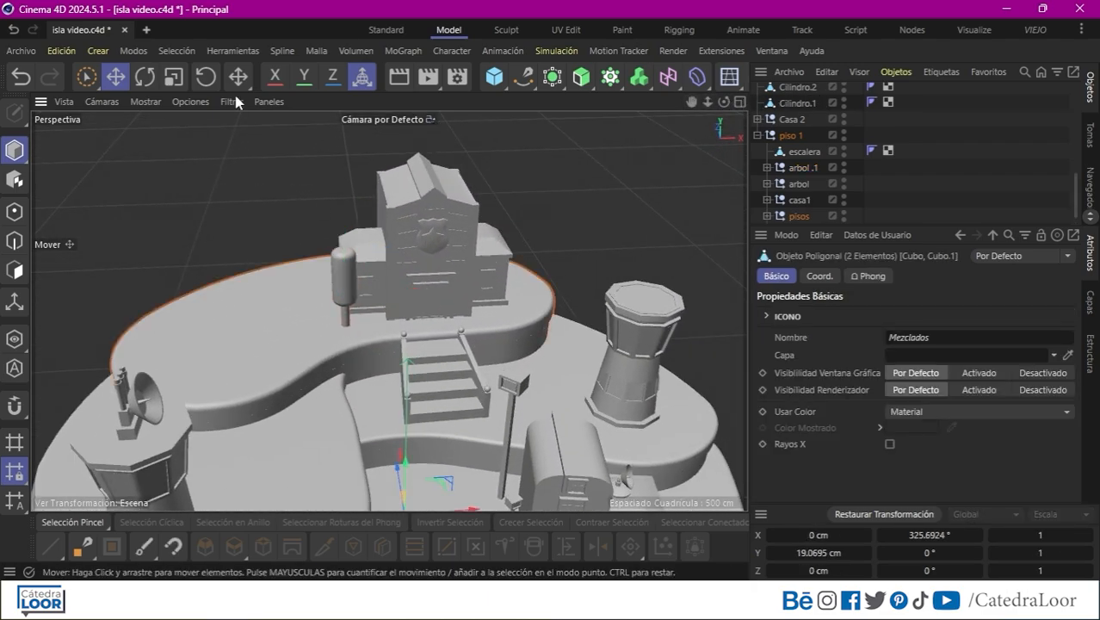
pyautogui.press('F2')
pyautogui.press('r')
pyautogui.moveTo(387, 348)
pyautogui.mouseDown()
pyautogui.moveTo(400, 359)
pyautogui.moveTo(378, 347)
pyautogui.mouseUp()
# Group the large house's parts under a null named "casa grande"
pyautogui.scroll(2, 747, 143)
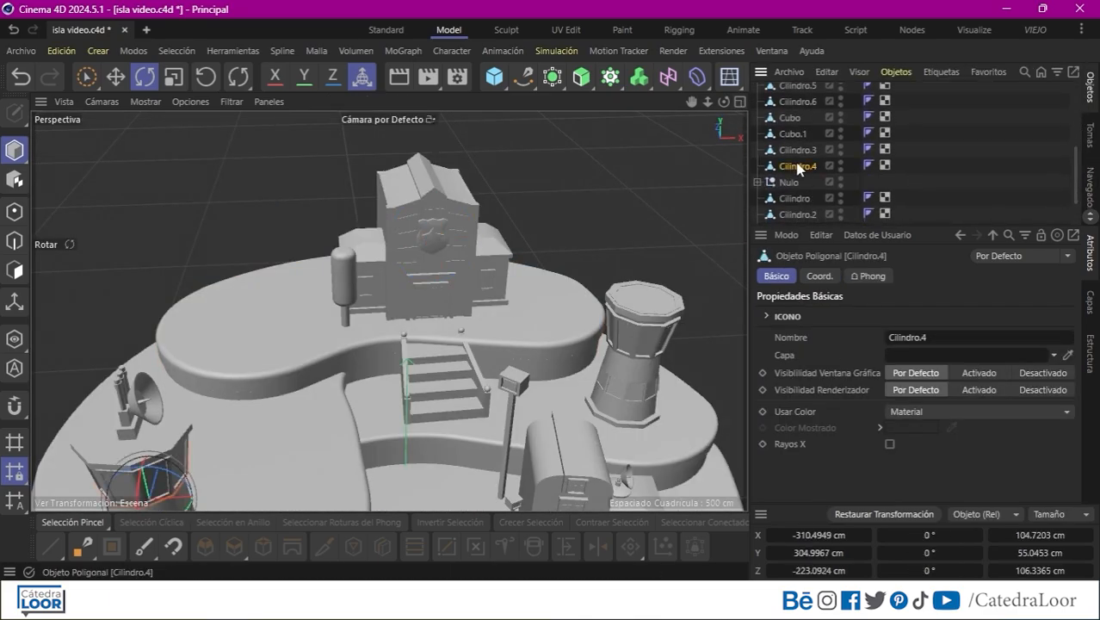
pyautogui.click(797, 156)
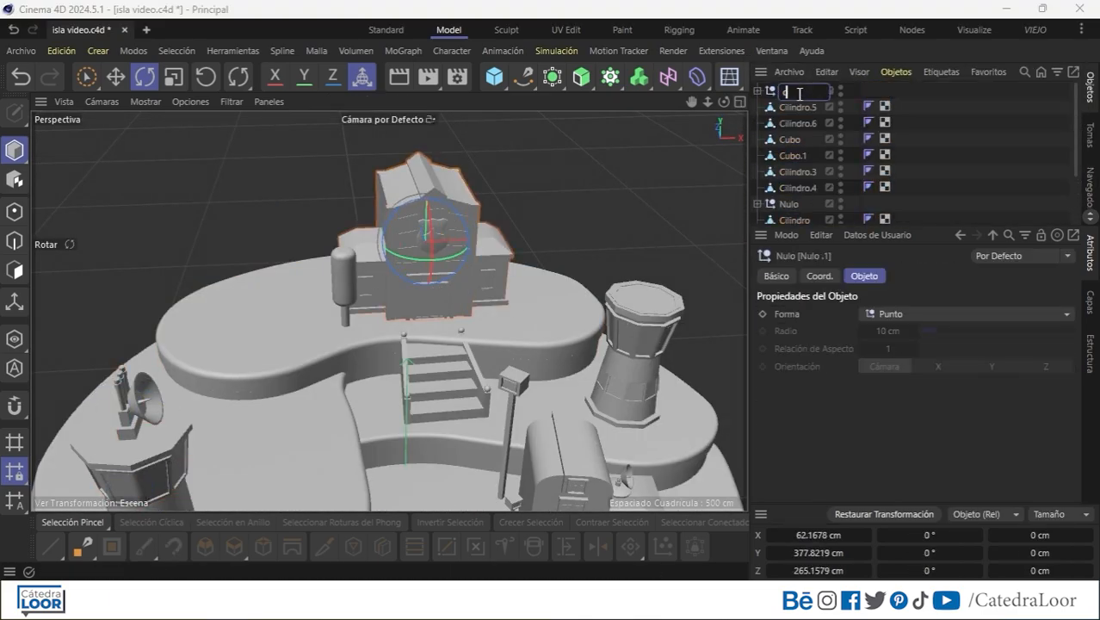
pyautogui.press('F2')
# Rotate the casa grande group to about 11.5° and reposition it on the top floor at about X 33.5, Z 278 cm
pyautogui.moveTo(405, 222); pyautogui.dragTo(378, 179)
pyautogui.press('e')
pyautogui.click(739, 102)
pyautogui.click(379, 101)
pyautogui.keyDown('alt'); pyautogui.moveTo(483, 313); pyautogui.dragTo(241, 312); pyautogui.keyUp('alt')
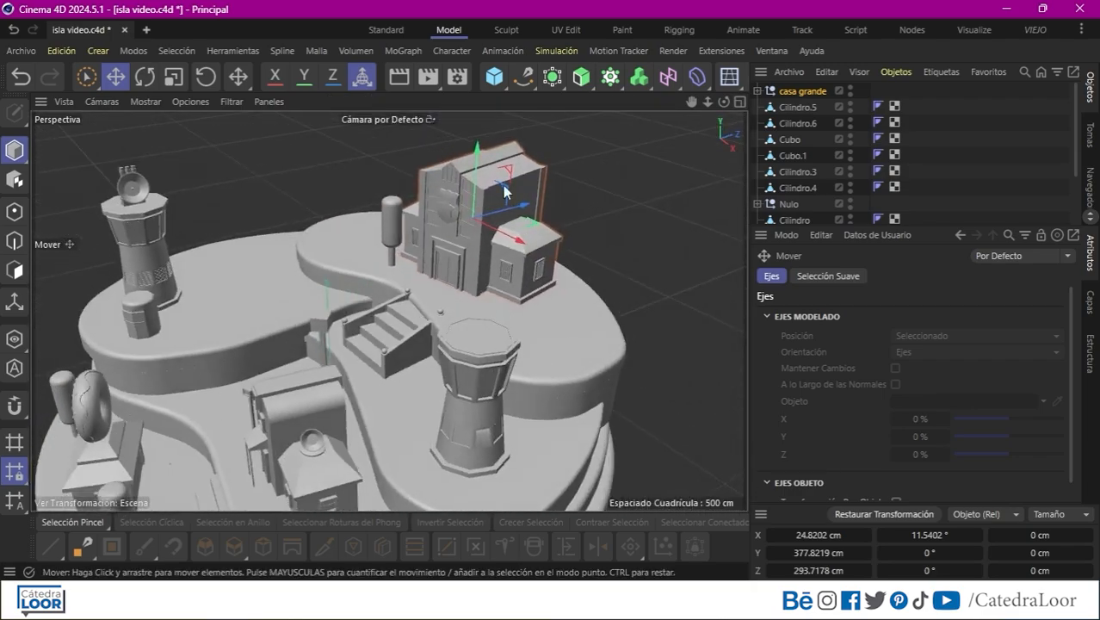
pyautogui.moveTo(520, 206); pyautogui.dragTo(512, 235)
# Move the top-floor tree away from the large house and place a copy on the house's opposite side
pyautogui.keyDown('alt'); pyautogui.moveTo(387, 251); pyautogui.dragTo(548, 256); pyautogui.keyUp('alt')
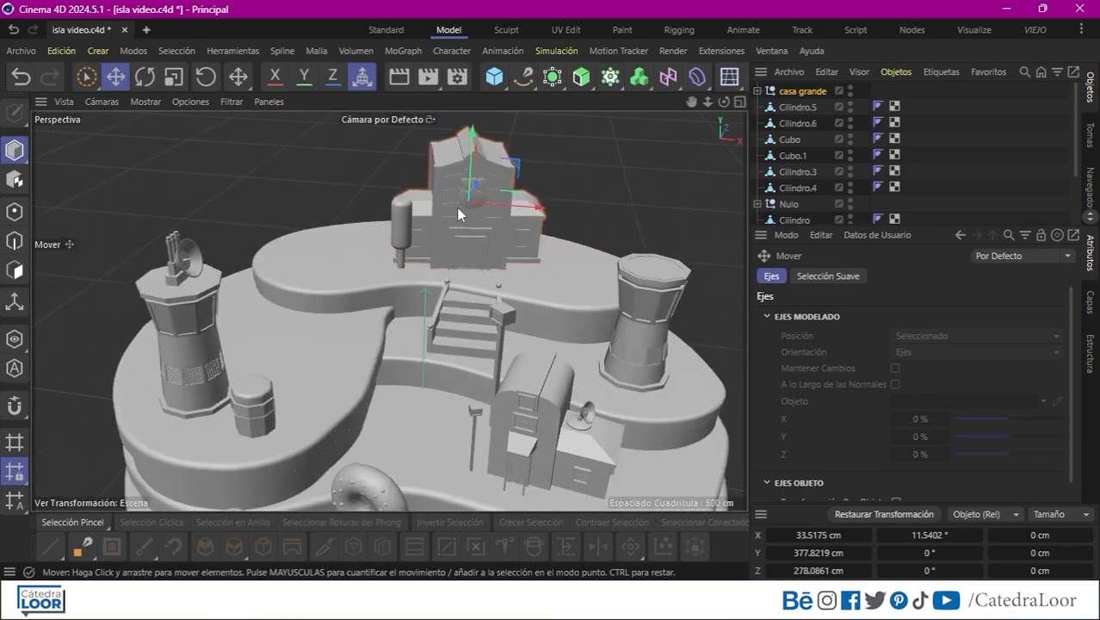
pyautogui.click(403, 233)
pyautogui.keyDown('shift'); pyautogui.click(401, 258); pyautogui.keyUp('shift')
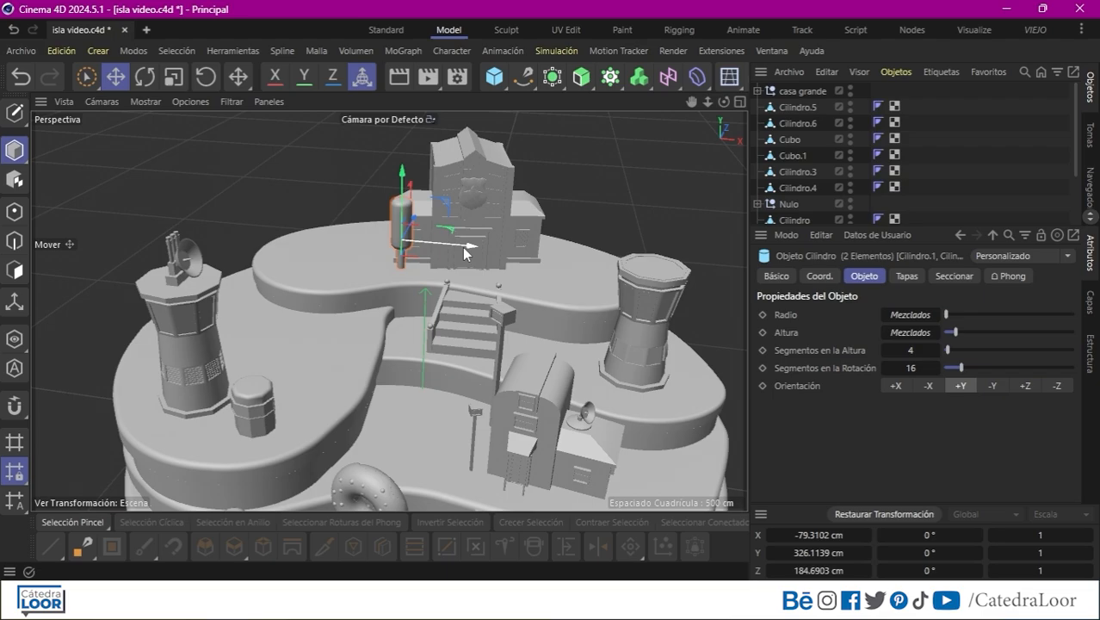
pyautogui.moveTo(466, 251); pyautogui.dragTo(600, 302)
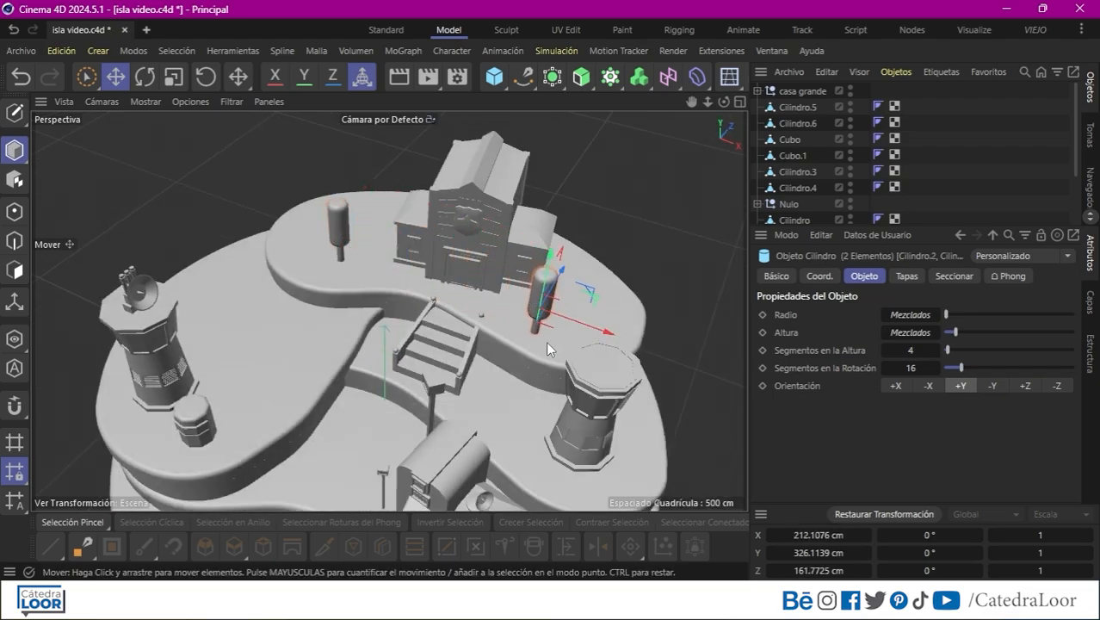
# Add a cube of about 118 × 200 × 56 cm, raise it to about Y 380 cm, make it editable, and isolate it
pyautogui.keyDown('alt'); pyautogui.moveTo(548, 348); pyautogui.dragTo(397, 307); pyautogui.keyUp('alt')
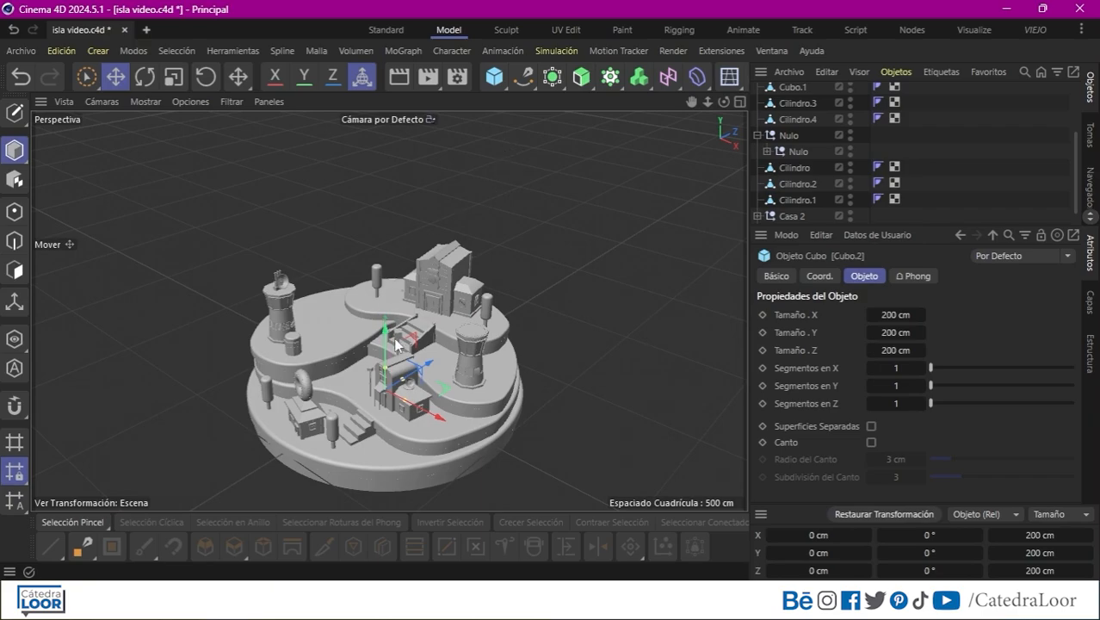
pyautogui.moveTo(396, 344); pyautogui.dragTo(385, 262)
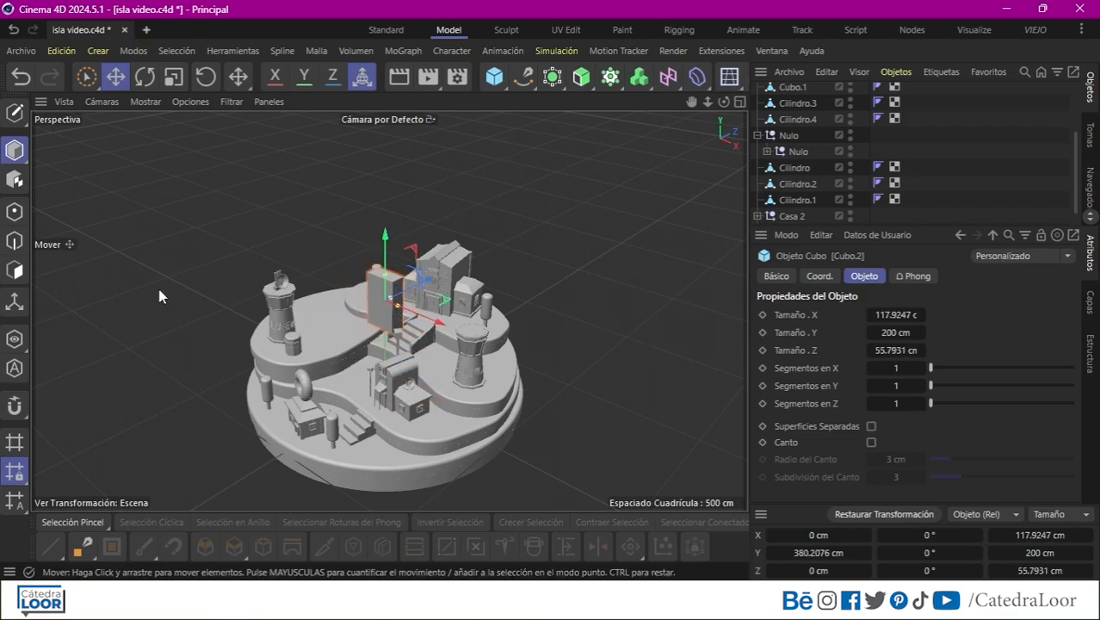
pyautogui.press('c')
pyautogui.click(14, 344)
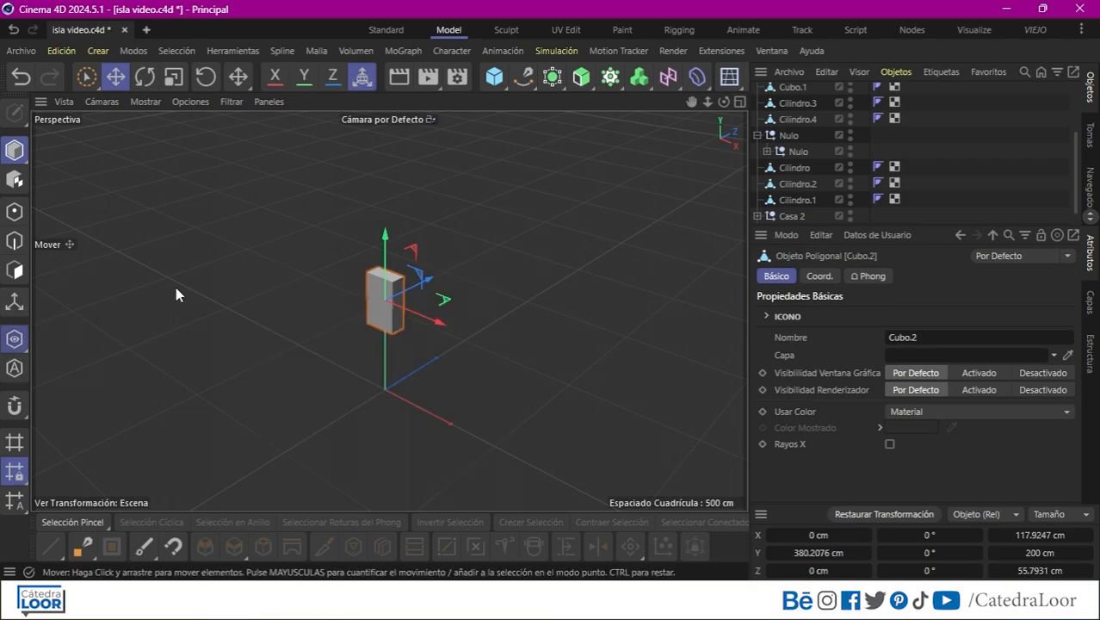
pyautogui.moveTo(709, 104); pyautogui.dragTo(796, 89)
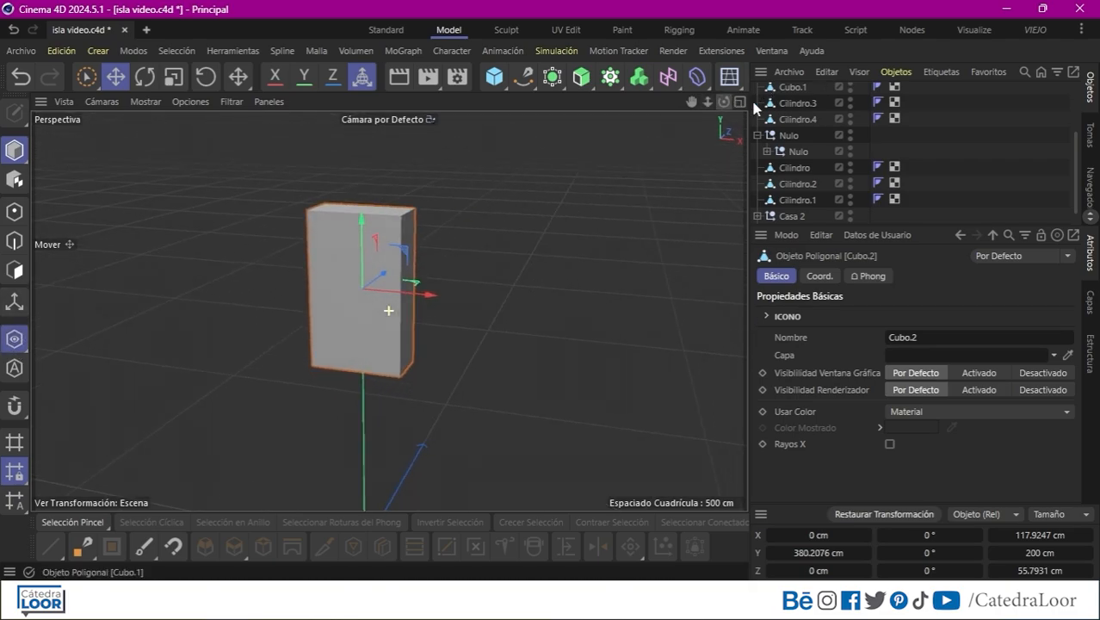
# Cut two horizontal edge loops around the isolated cube, placing the upper one at an offset of about 52%
pyautogui.click(15, 270)
pyautogui.press('k')
pyautogui.press('l')
pyautogui.click(401, 327)
pyautogui.click(403, 276)
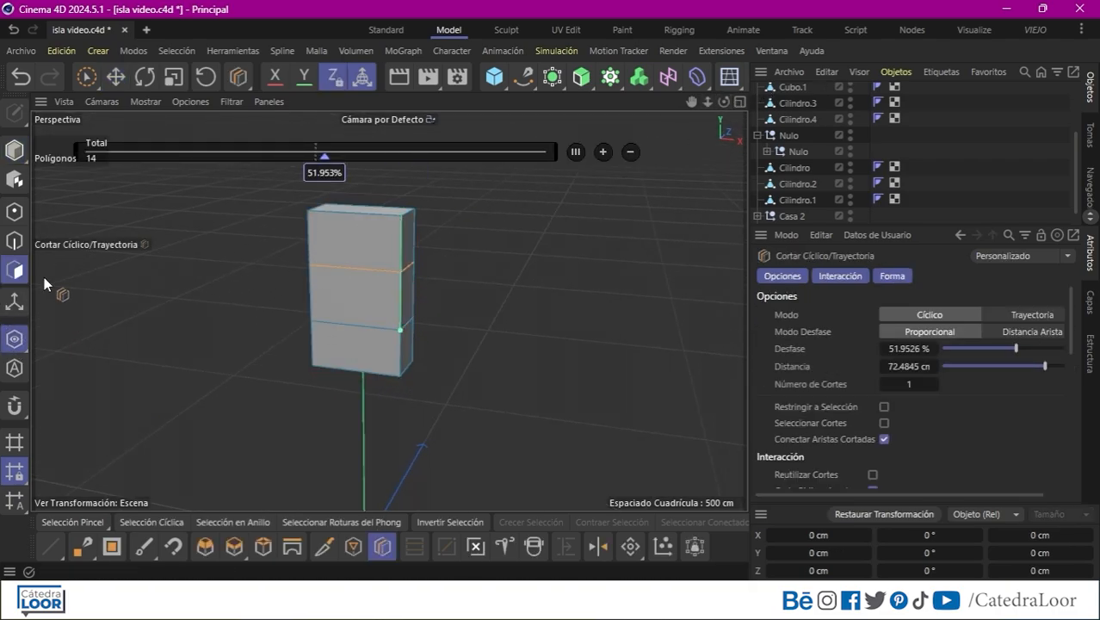
# Select the cube's top polygon and scale it down almost to a point to form a tip
pyautogui.click(82, 525)
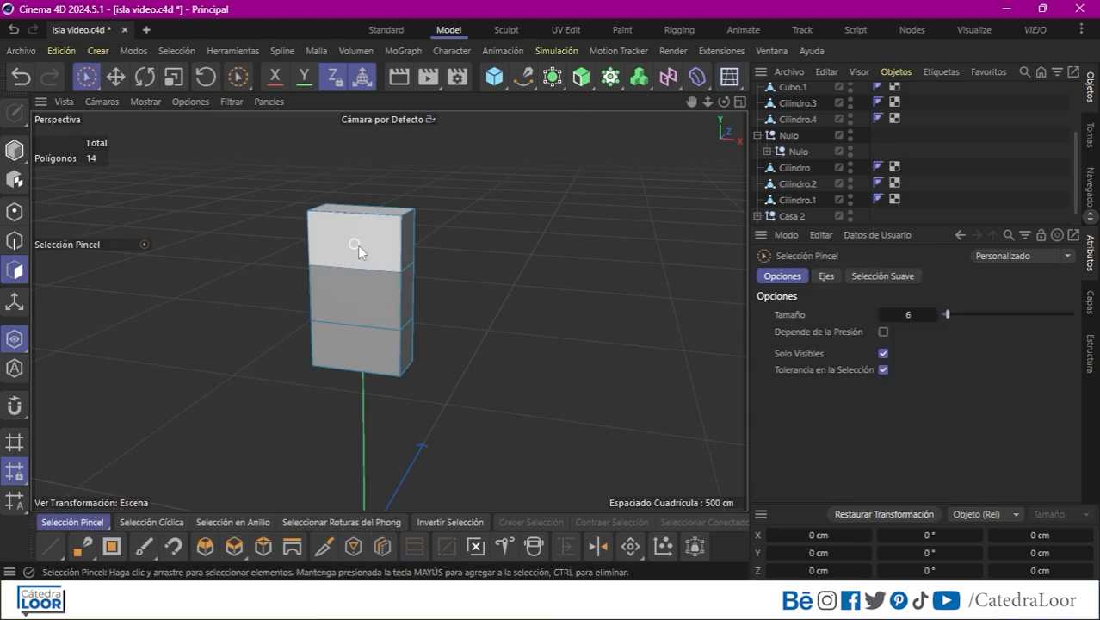
pyautogui.keyDown('alt'); pyautogui.moveTo(357, 246); pyautogui.dragTo(375, 213); pyautogui.keyUp('alt')
pyautogui.click(375, 212)
pyautogui.click(174, 78)
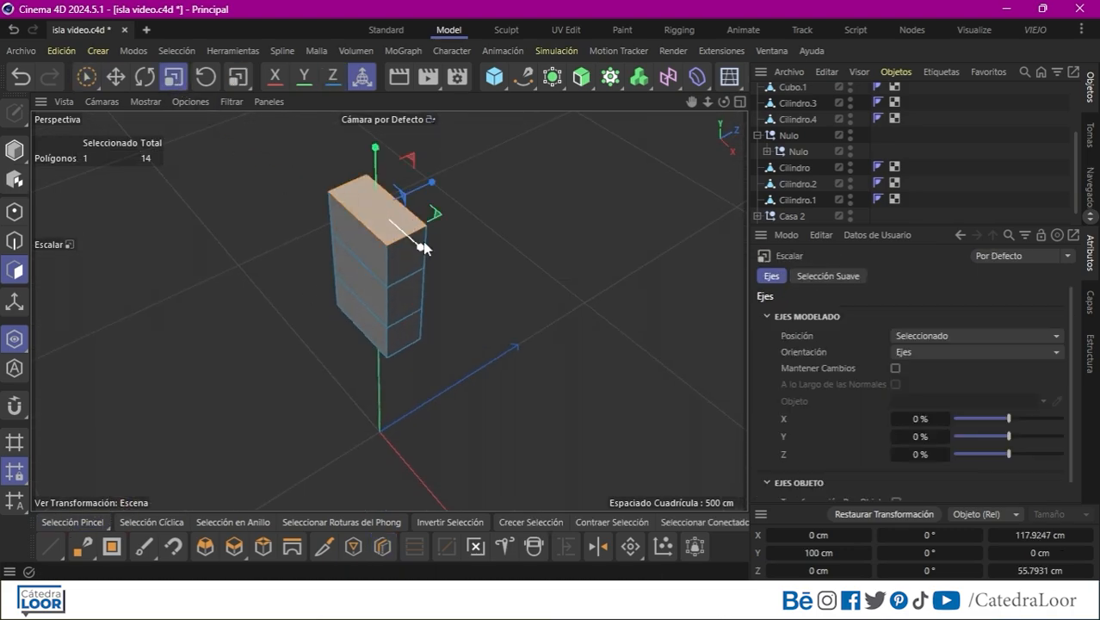
pyautogui.moveTo(506, 278); pyautogui.dragTo(267, 359)
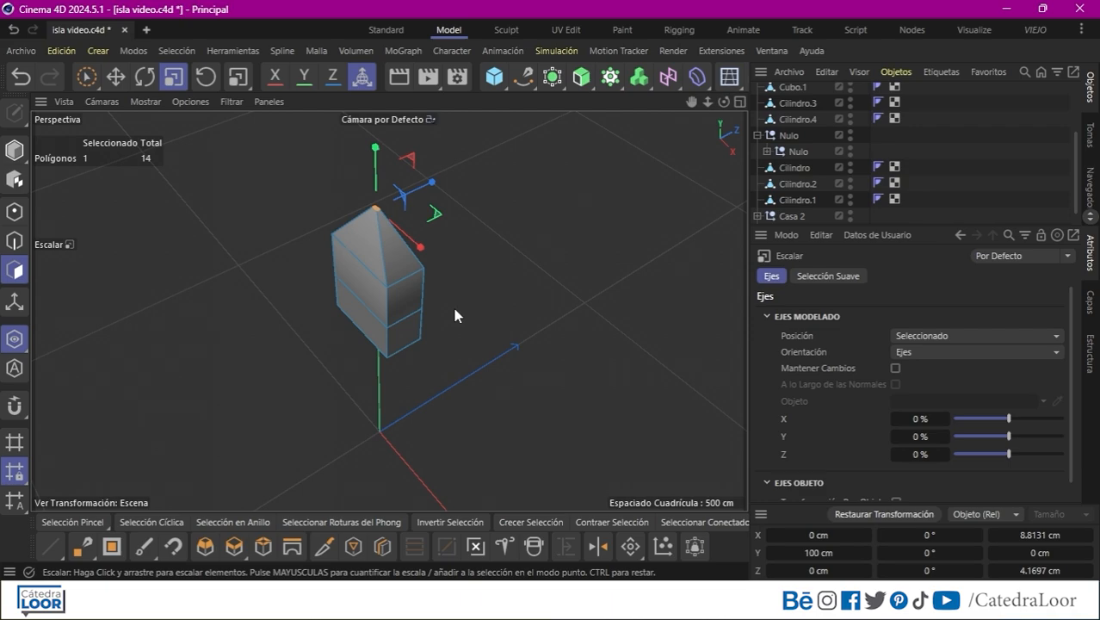
pyautogui.moveTo(376, 330); pyautogui.dragTo(455, 327)
# Shift the small top polygon to about Z -30 cm and rotate it so the tip tilts
pyautogui.press('e')
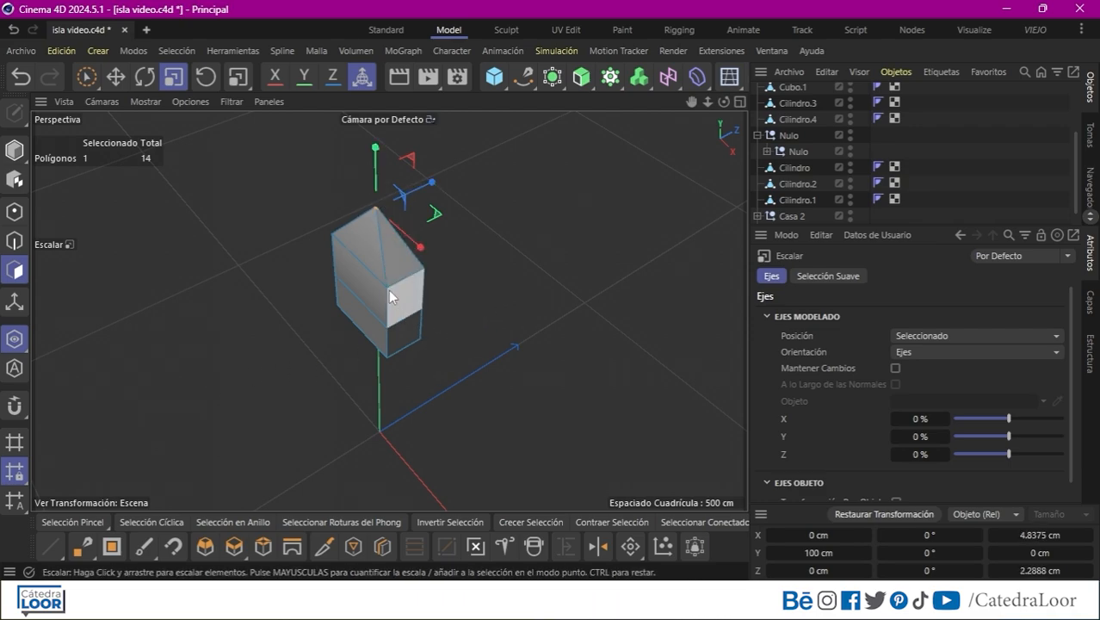
pyautogui.moveTo(431, 186); pyautogui.dragTo(409, 197)
pyautogui.click(145, 78)
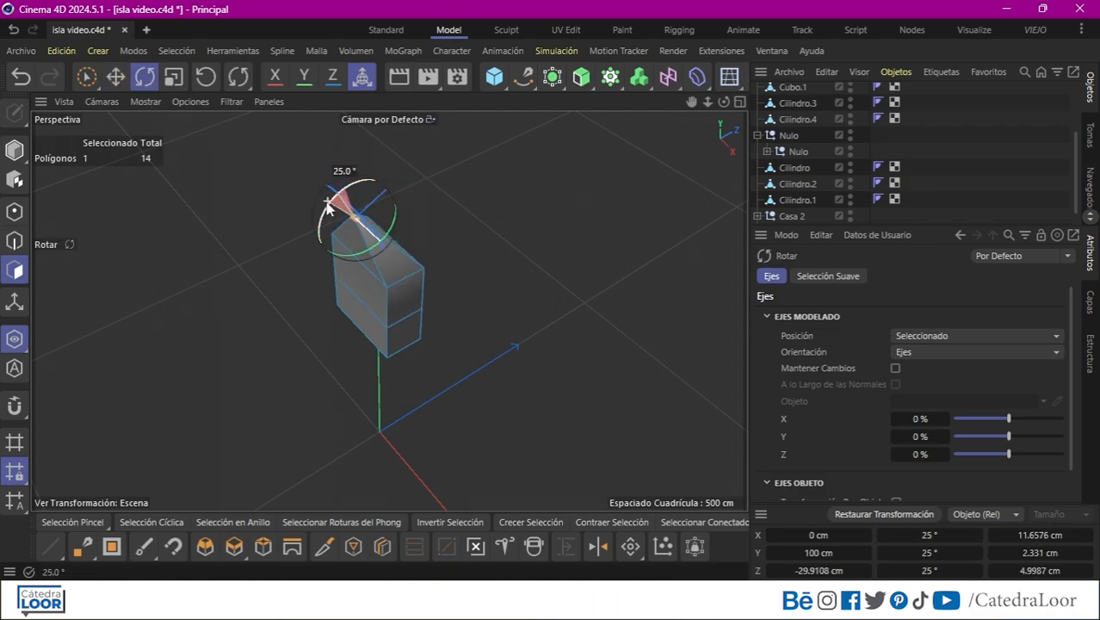
pyautogui.moveTo(327, 206); pyautogui.dragTo(315, 235)
# Select the upper horizontal edge loop and move it along Z to about 3.5 cm
pyautogui.click(14, 241)
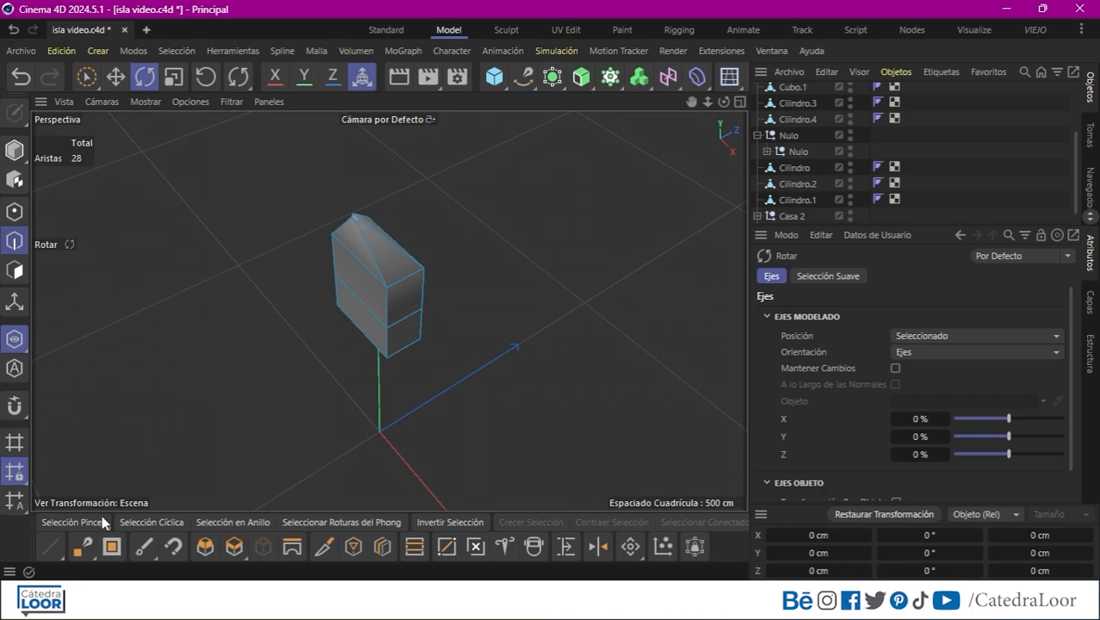
pyautogui.click(136, 521)
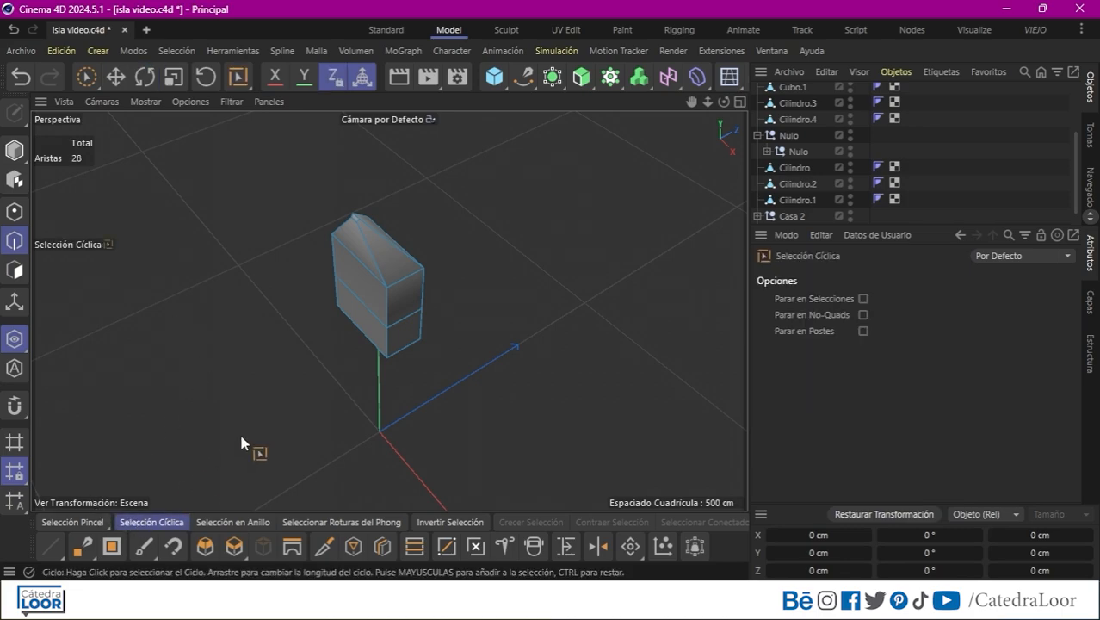
pyautogui.click(394, 293)
pyautogui.click(118, 80)
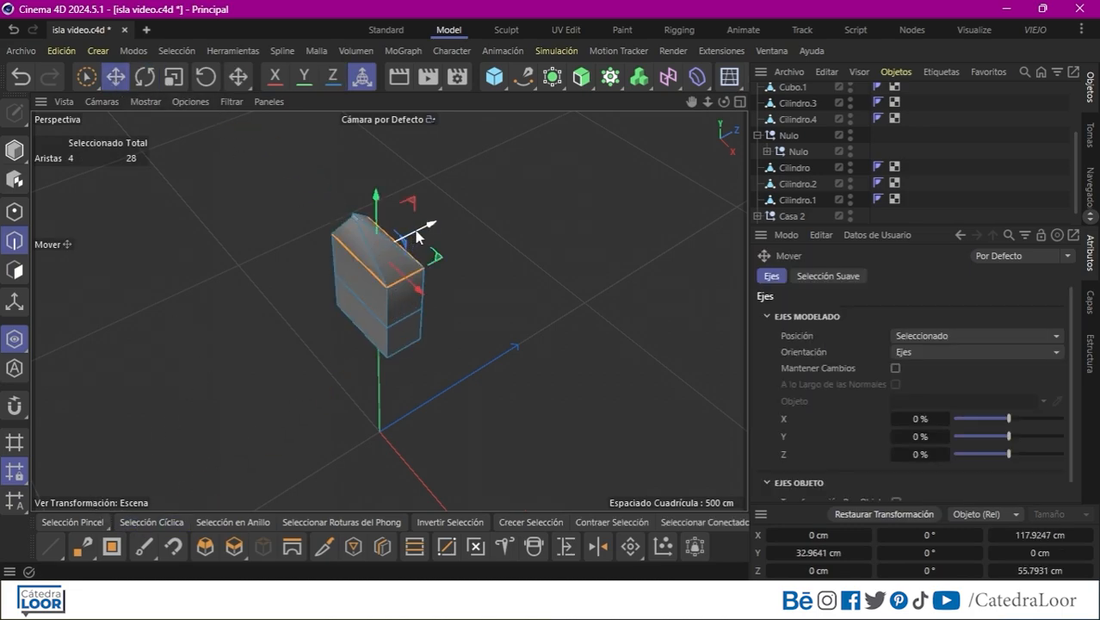
pyautogui.moveTo(420, 235); pyautogui.dragTo(353, 351)
# Move the lower horizontal edge loop to about Z 12.4 cm and widen it to about 144 cm along X
pyautogui.click(152, 522)
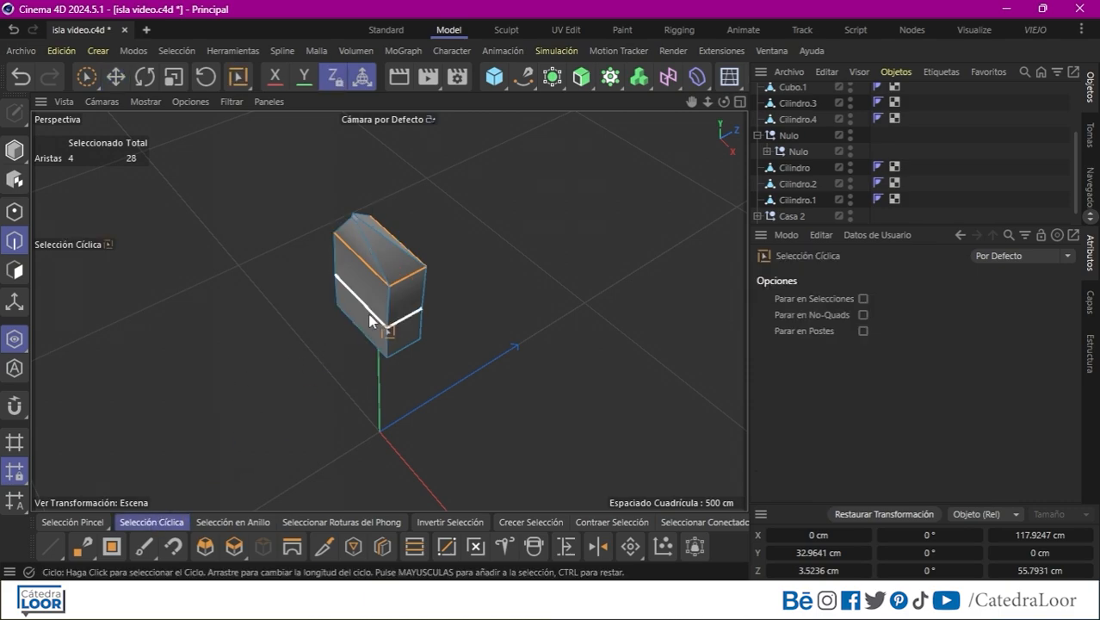
pyautogui.click(117, 80)
pyautogui.moveTo(425, 266); pyautogui.dragTo(436, 258)
pyautogui.keyDown('alt'); pyautogui.moveTo(363, 349); pyautogui.dragTo(505, 297); pyautogui.keyUp('alt')
pyautogui.keyDown('alt'); pyautogui.moveTo(321, 328); pyautogui.dragTo(437, 287); pyautogui.keyUp('alt')
pyautogui.click(174, 77)
# Select the upper horizontal edge loop and widen it to about 127 cm along X
pyautogui.click(152, 522)
pyautogui.keyDown('alt'); pyautogui.moveTo(365, 346); pyautogui.dragTo(294, 384); pyautogui.keyUp('alt')
pyautogui.click(402, 243)
pyautogui.click(174, 78)
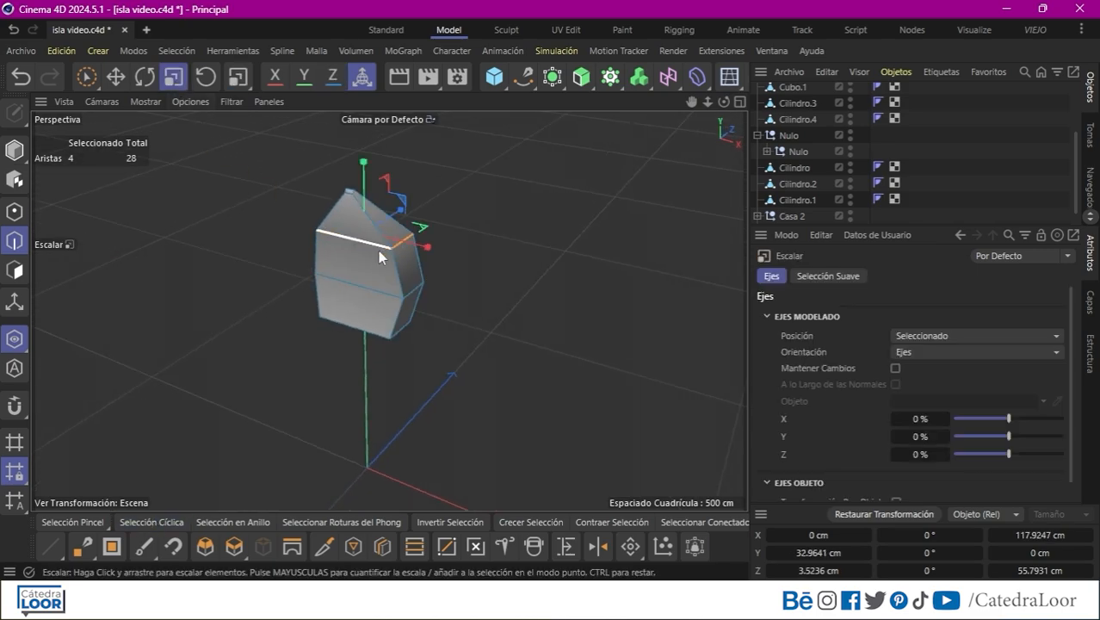
pyautogui.moveTo(425, 246); pyautogui.dragTo(430, 247)
pyautogui.keyDown('alt'); pyautogui.moveTo(378, 351); pyautogui.dragTo(198, 254); pyautogui.keyUp('alt')
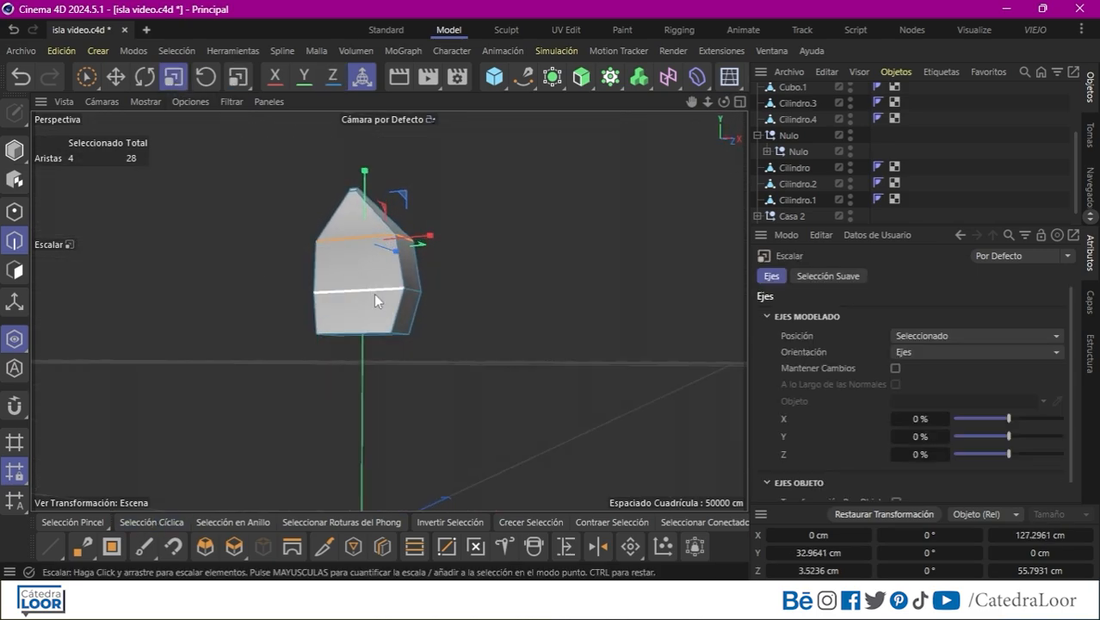
# Select the shape's bottom polygon and scale it down to about 50.6 cm wide
pyautogui.click(16, 272)
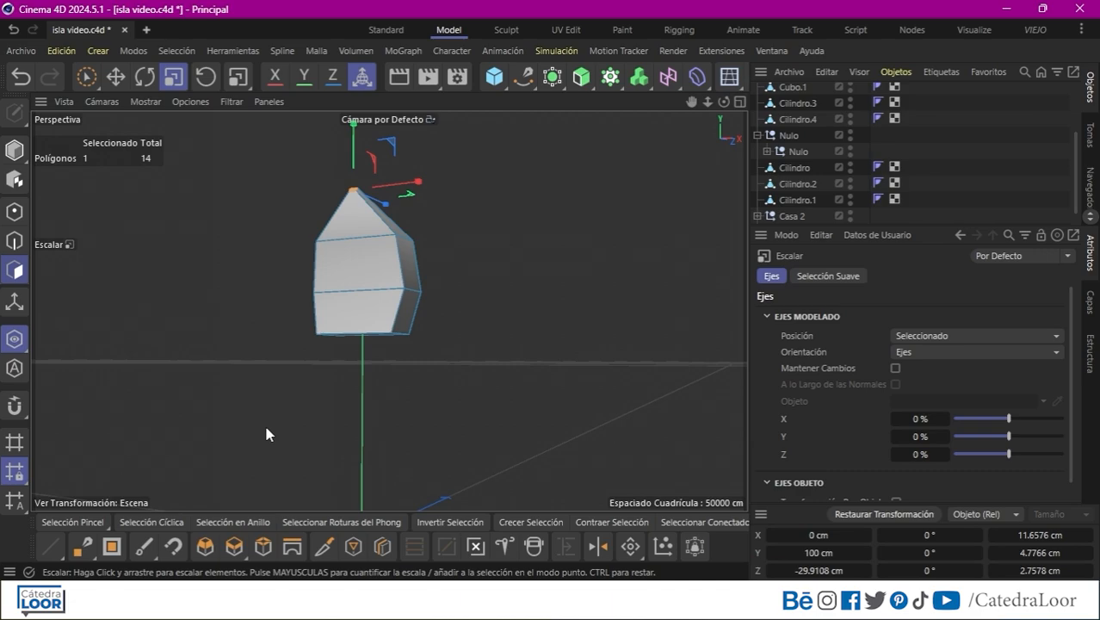
pyautogui.keyDown('alt'); pyautogui.moveTo(266, 427); pyautogui.dragTo(241, 337); pyautogui.keyUp('alt')
pyautogui.click(74, 522)
pyautogui.click(363, 353)
pyautogui.click(174, 77)
pyautogui.keyDown('alt'); pyautogui.moveTo(218, 200); pyautogui.dragTo(284, 345); pyautogui.keyUp('alt')
pyautogui.moveTo(389, 384); pyautogui.dragTo(293, 357)
# Move the bottom polygon to about Y -123, Z -30.6 cm and rotate it to a slant
pyautogui.scroll(5, 381, 350)
pyautogui.press('e')
pyautogui.moveTo(437, 360); pyautogui.dragTo(400, 365)
pyautogui.press('r')
pyautogui.moveTo(375, 310); pyautogui.dragTo(446, 316)
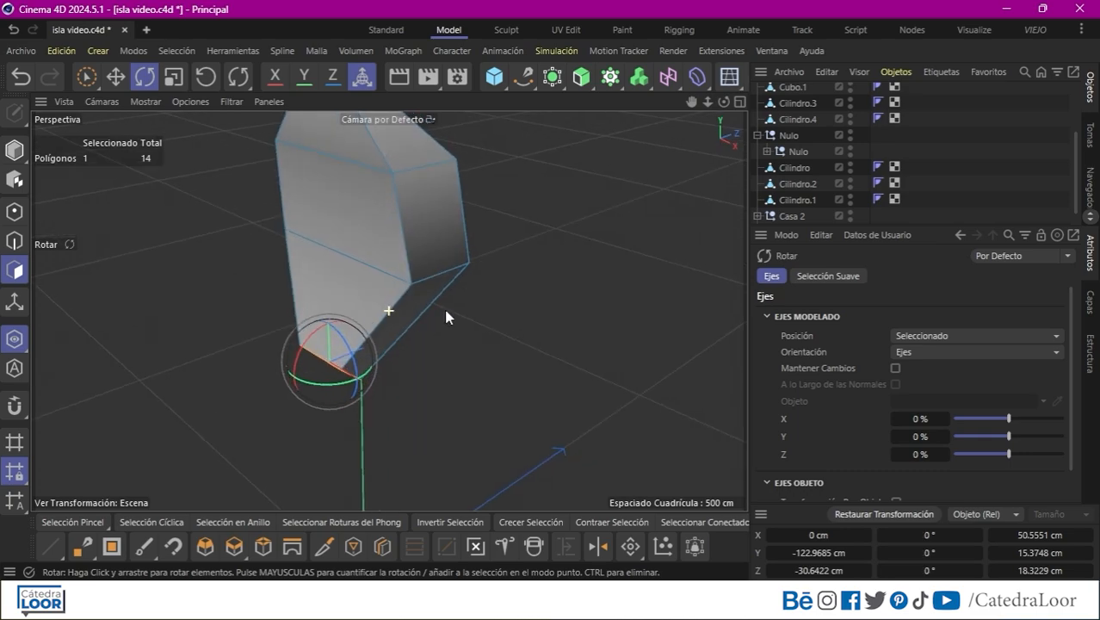
# Cut an edge loop at about 52.6% between the two existing loops and scale it out to about 143 × 59 cm
pyautogui.click(384, 548)
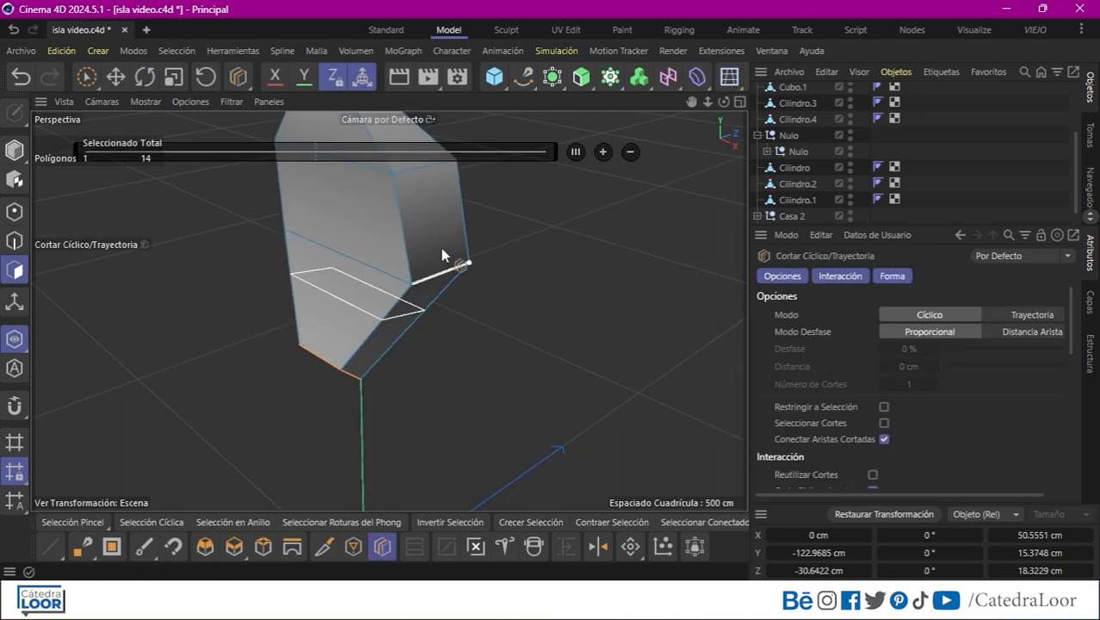
pyautogui.click(406, 235)
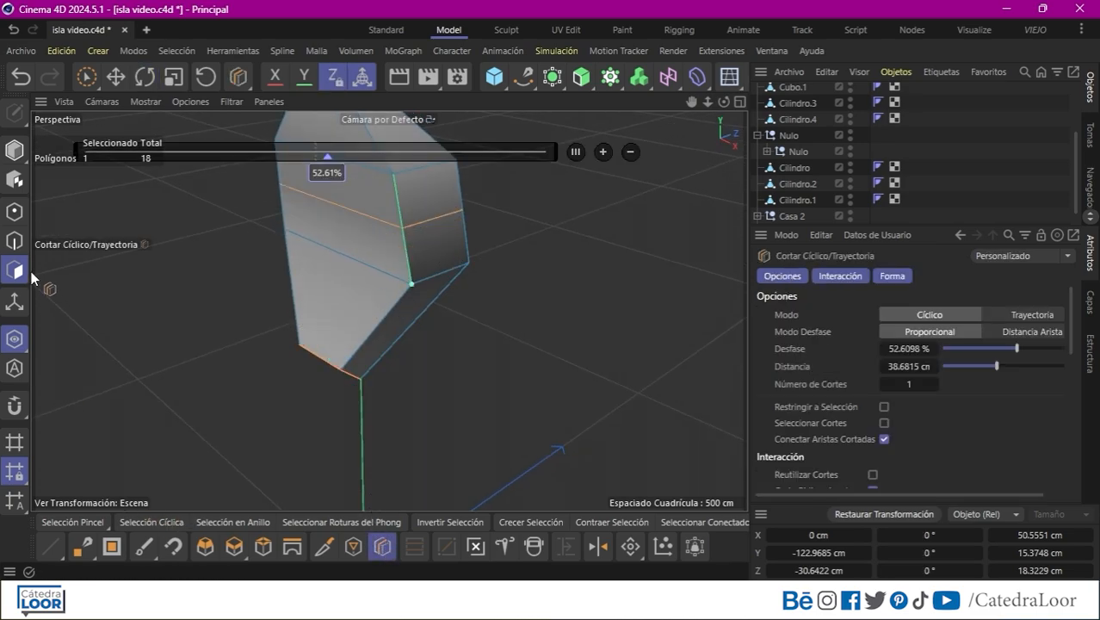
pyautogui.click(14, 241)
pyautogui.click(151, 522)
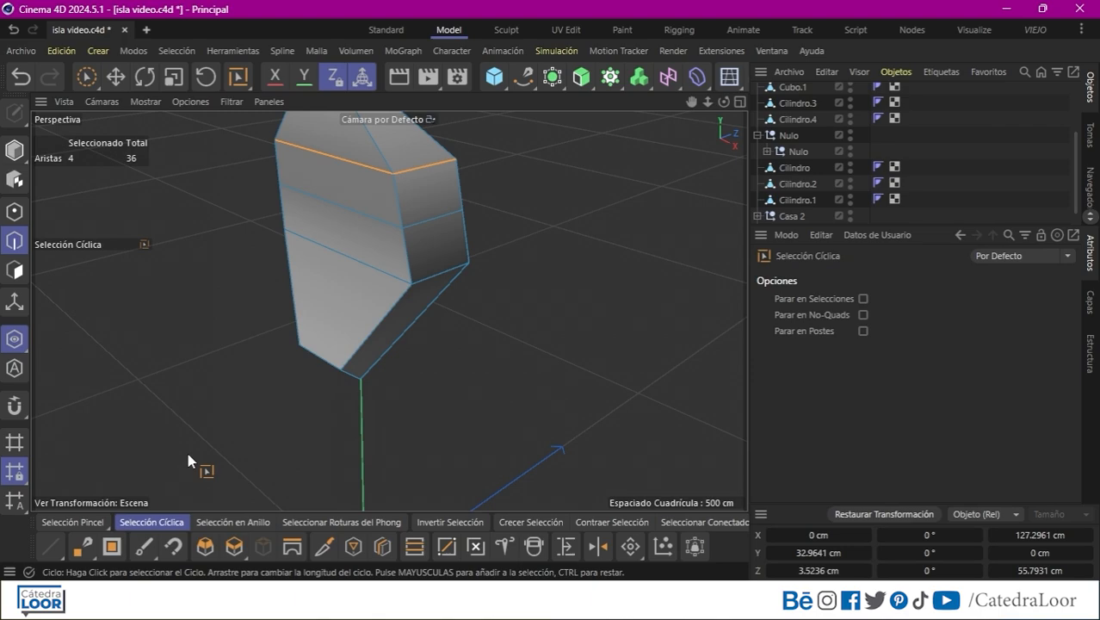
pyautogui.click(389, 228)
pyautogui.click(176, 76)
pyautogui.moveTo(228, 231); pyautogui.dragTo(250, 230)
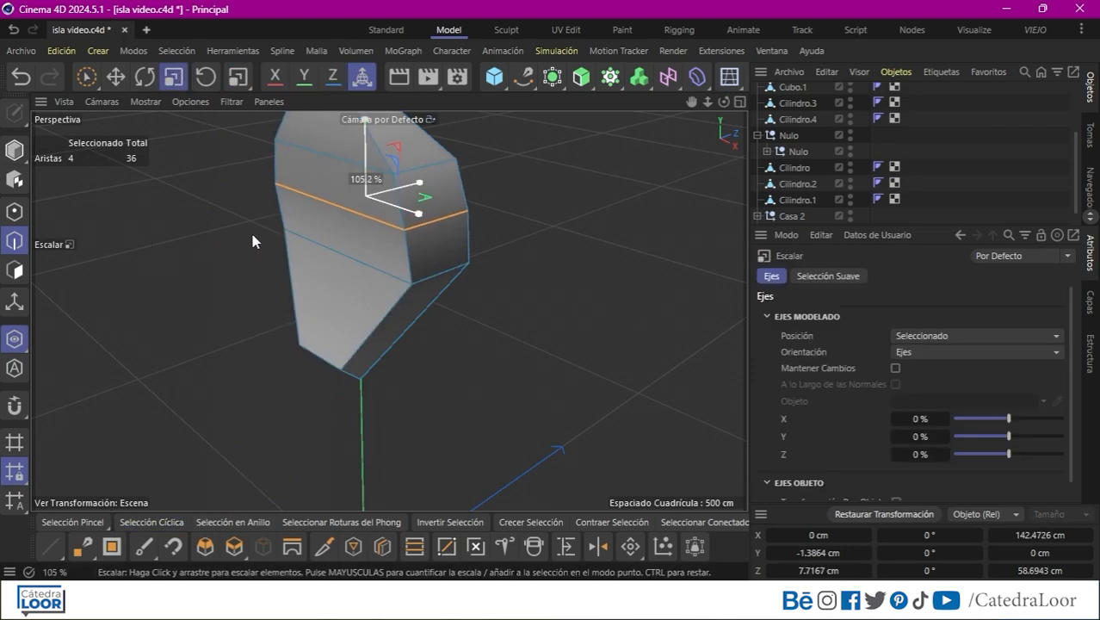
pyautogui.keyDown('alt'); pyautogui.moveTo(199, 283); pyautogui.dragTo(329, 242); pyautogui.keyUp('alt')
# Lower the bottommost horizontal edge loop to about Y -59.8 cm and scale it to about 132 × 51 cm
pyautogui.click(151, 521)
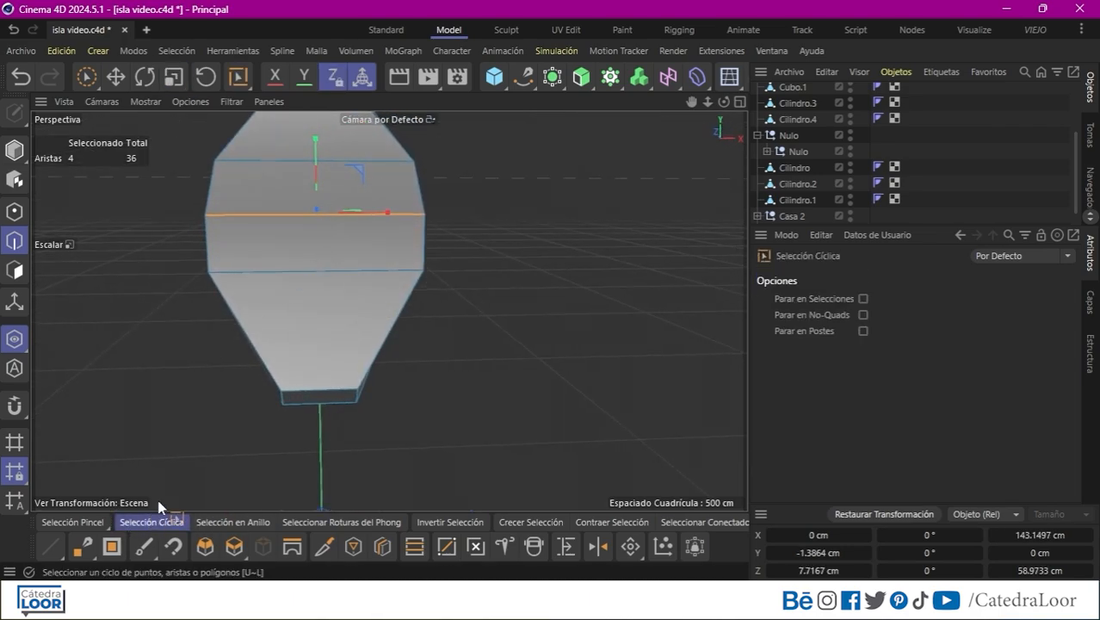
pyautogui.click(116, 77)
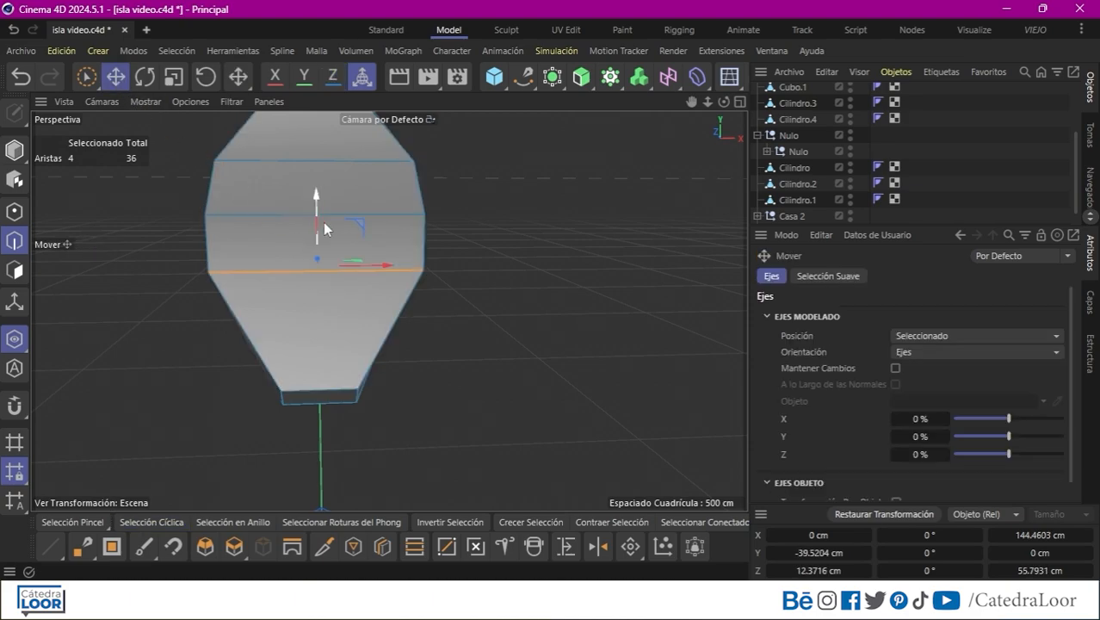
pyautogui.moveTo(321, 215); pyautogui.dragTo(326, 242)
pyautogui.press('t')
pyautogui.moveTo(493, 323); pyautogui.dragTo(514, 184)
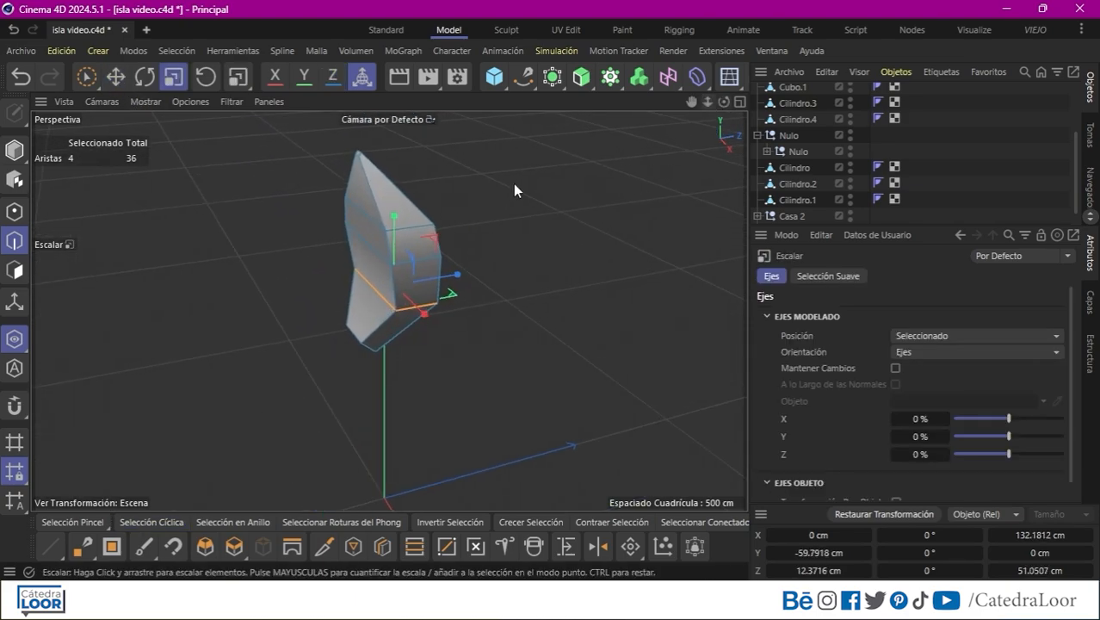
# Thin the leaf shape to about 45 cm along Z and move its axis to the base at about Y 244.7, Z -11.6 cm
pyautogui.click(18, 151)
pyautogui.moveTo(447, 231); pyautogui.dragTo(421, 246)
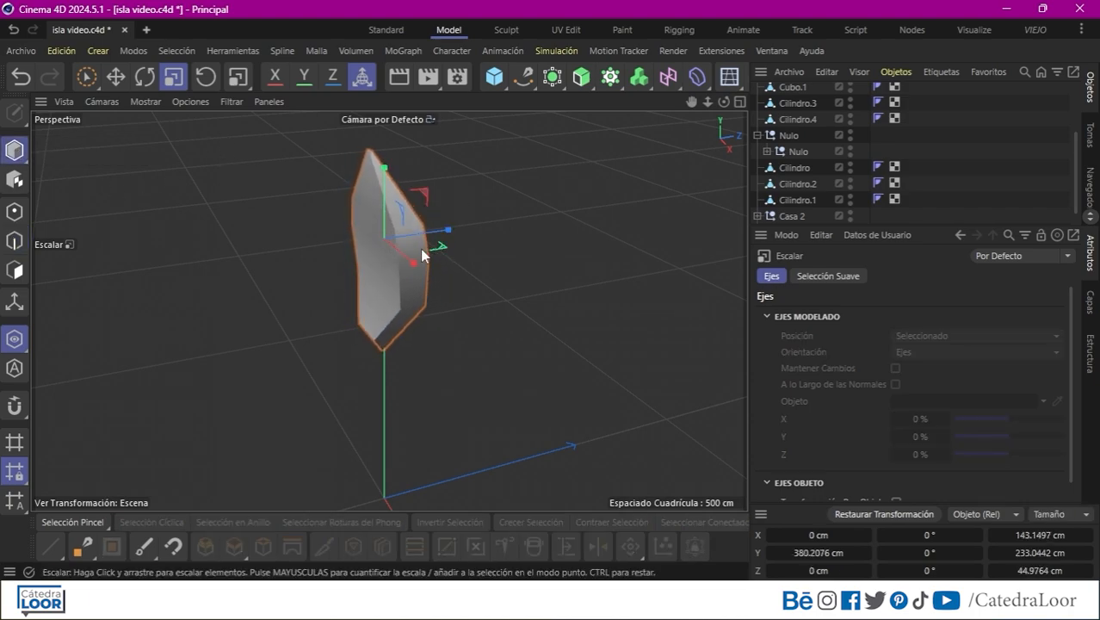
pyautogui.click(14, 302)
pyautogui.click(116, 78)
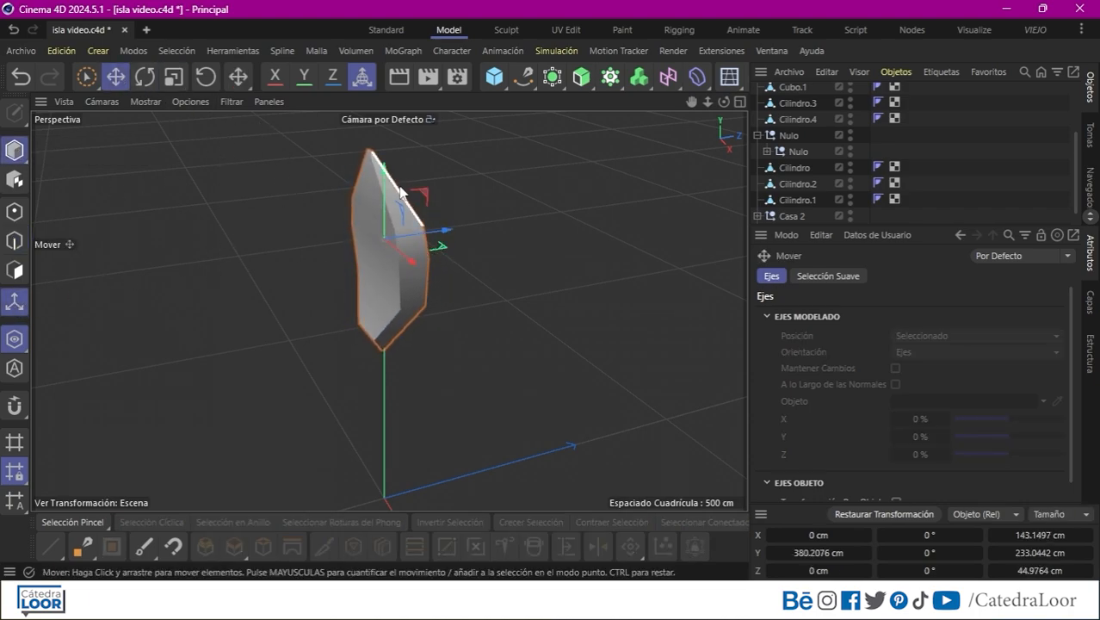
pyautogui.moveTo(385, 176); pyautogui.dragTo(382, 283)
pyautogui.moveTo(452, 333); pyautogui.dragTo(442, 337)
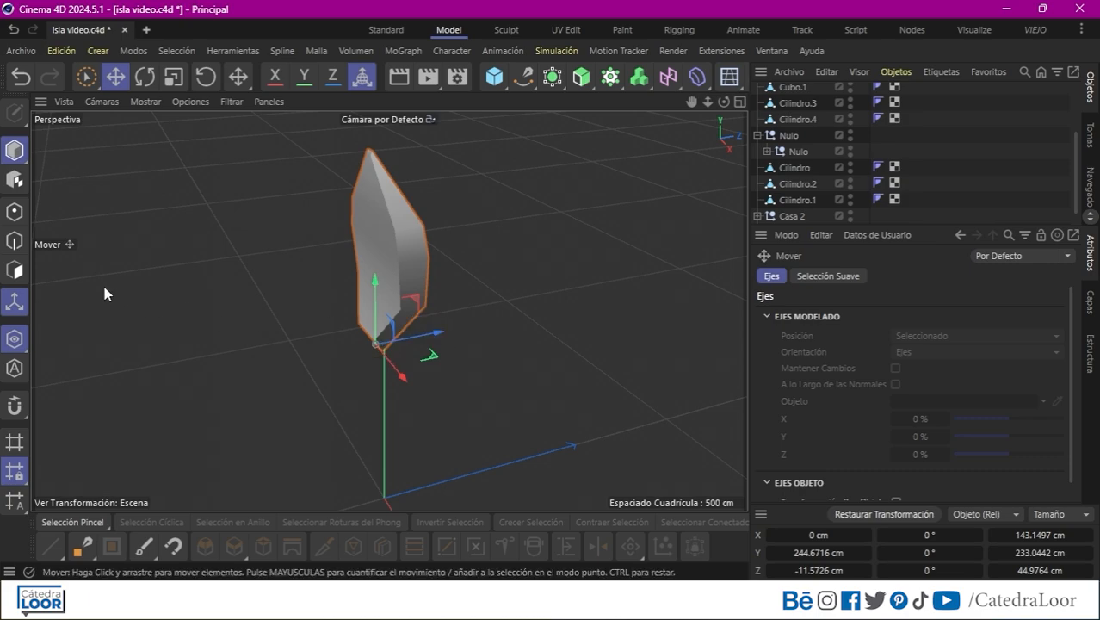
# Scale the leaf's bottom polygon down to about 21.3 × 8.8 × 6.1 cm
pyautogui.click(14, 271)
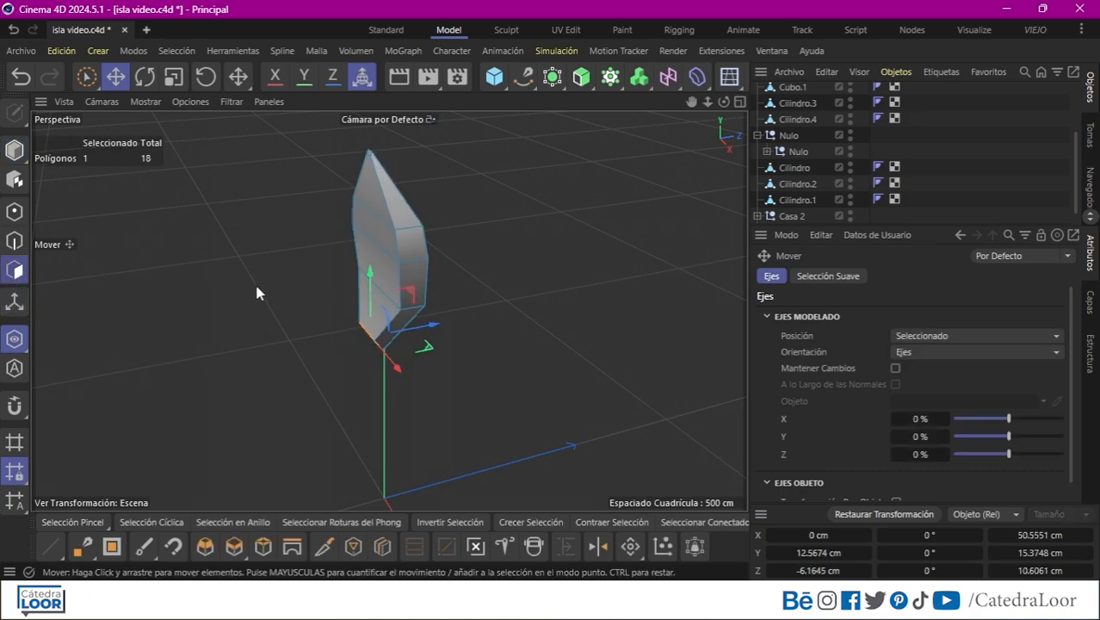
pyautogui.keyDown('alt'); pyautogui.moveTo(375, 340); pyautogui.dragTo(484, 296); pyautogui.keyUp('alt')
pyautogui.click(234, 545)
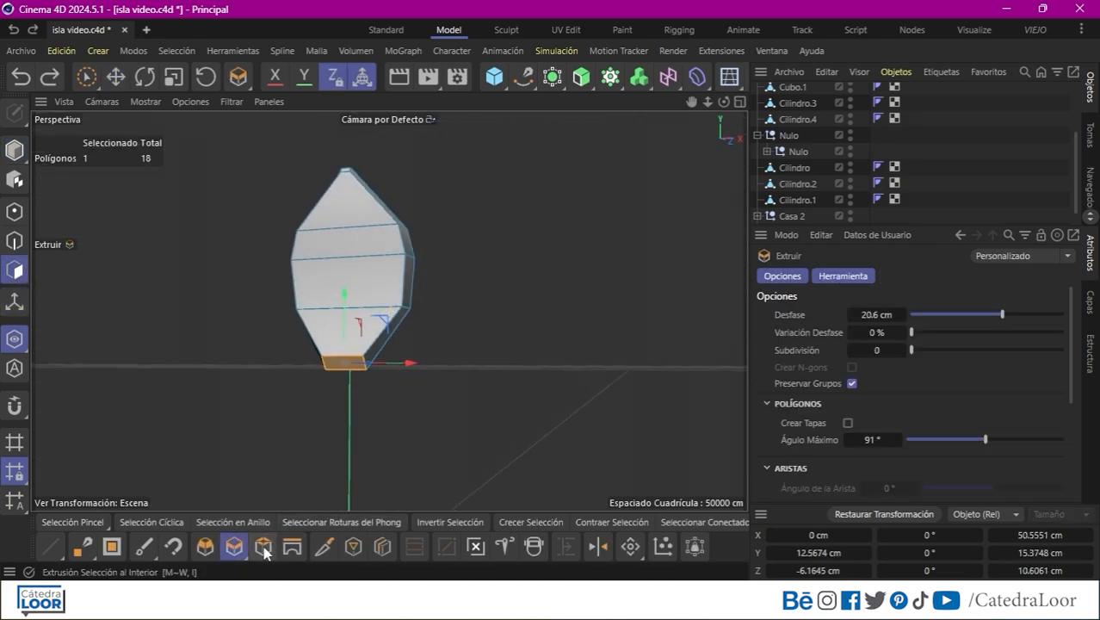
pyautogui.click(263, 545)
pyautogui.moveTo(402, 459); pyautogui.dragTo(391, 459)
pyautogui.press('t')
pyautogui.keyDown('shift'); pyautogui.moveTo(407, 365); pyautogui.dragTo(377, 370); pyautogui.keyUp('shift')
# Extrude the leaf's bottom polygon into a short stem ending at about Y -2.8, Z -24 cm
pyautogui.press('d')
pyautogui.keyDown('alt'); pyautogui.moveTo(378, 370); pyautogui.dragTo(284, 473); pyautogui.keyUp('alt')
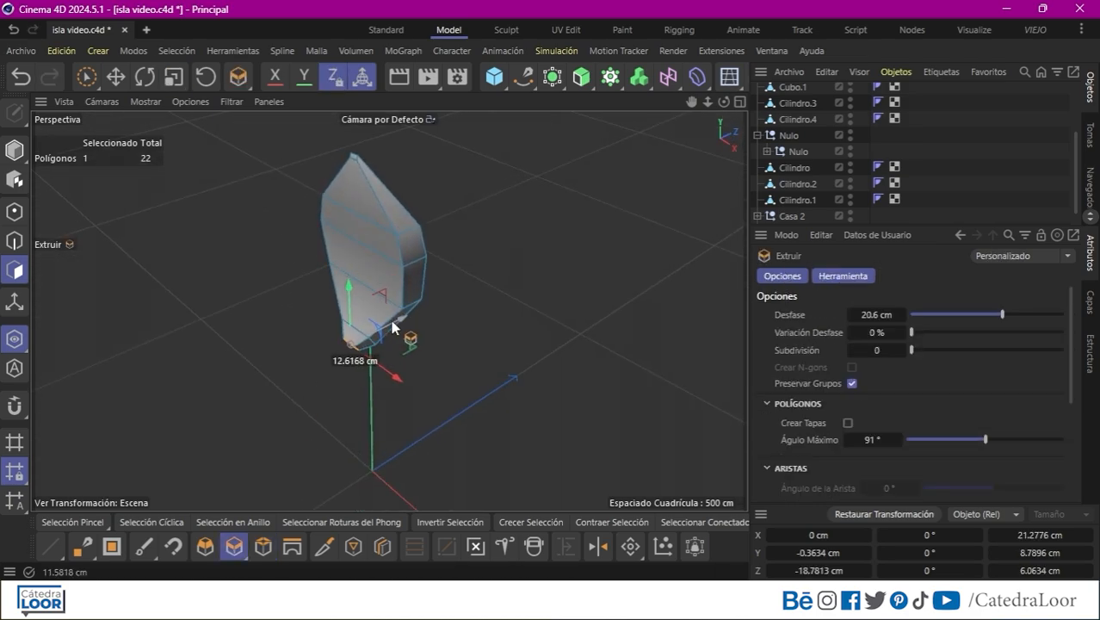
pyautogui.moveTo(393, 321); pyautogui.dragTo(515, 377)
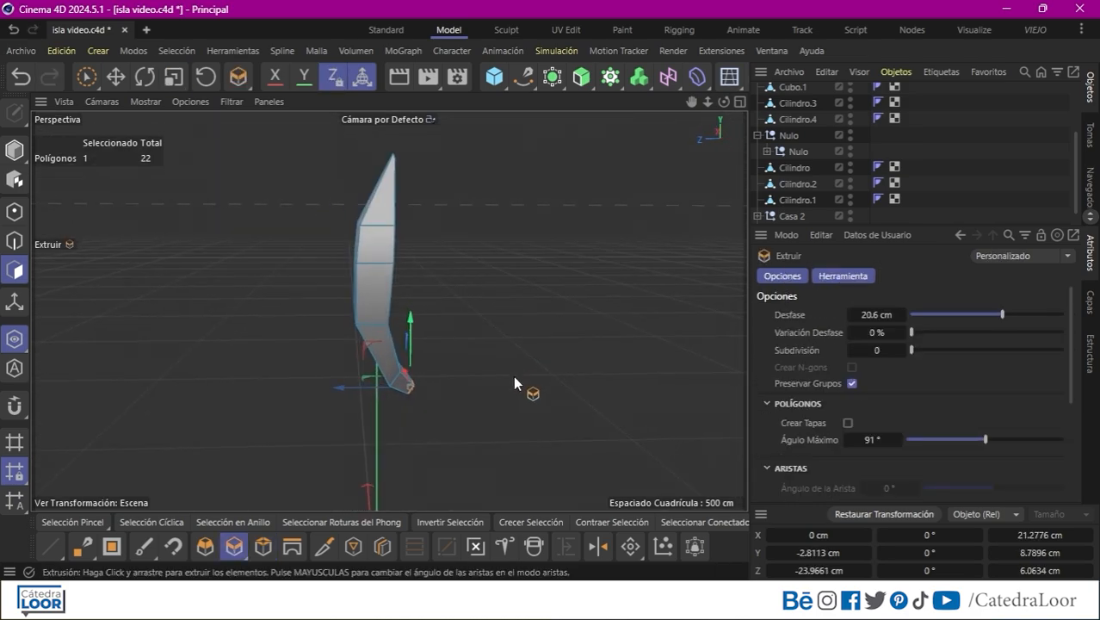
pyautogui.moveTo(395, 263)
pyautogui.keyDown('alt'); pyautogui.mouseDown()
pyautogui.moveTo(320, 317)
pyautogui.moveTo(325, 330)
pyautogui.mouseUp(); pyautogui.keyUp('alt')
pyautogui.click(15, 241)
pyautogui.press('space')
pyautogui.click(351, 272)
pyautogui.keyDown('alt'); pyautogui.moveTo(355, 273); pyautogui.dragTo(602, 256); pyautogui.keyUp('alt')
pyautogui.scroll(4, 336, 250)
pyautogui.keyDown('alt'); pyautogui.moveTo(392, 257); pyautogui.dragTo(365, 226); pyautogui.keyUp('alt')
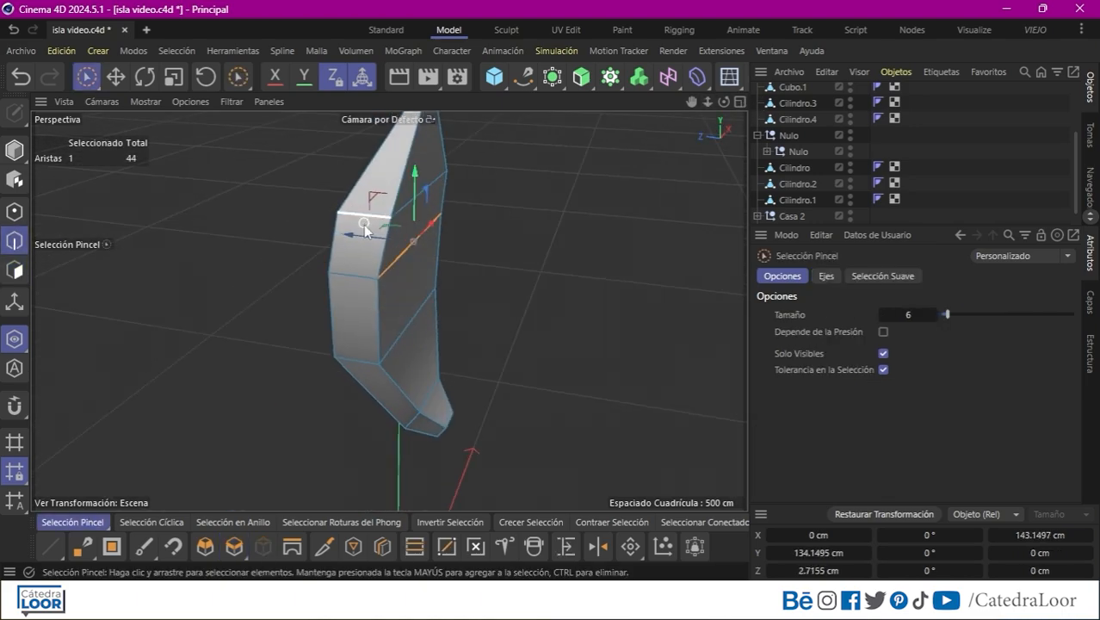
pyautogui.keyDown('alt'); pyautogui.moveTo(436, 237); pyautogui.dragTo(360, 251); pyautogui.keyUp('alt')
pyautogui.click(21, 77)
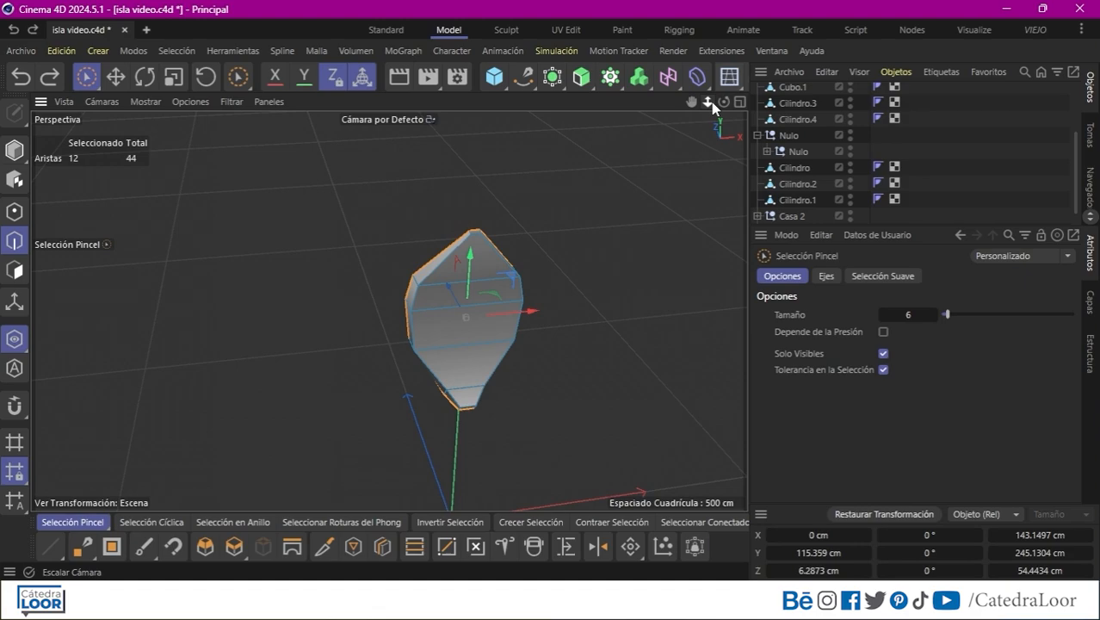
# Bevel the leaf's side corner edges with 5 subdivisions, using offsets of about 17.1 cm and 27.7 cm
pyautogui.moveTo(709, 102); pyautogui.dragTo(790, 104)
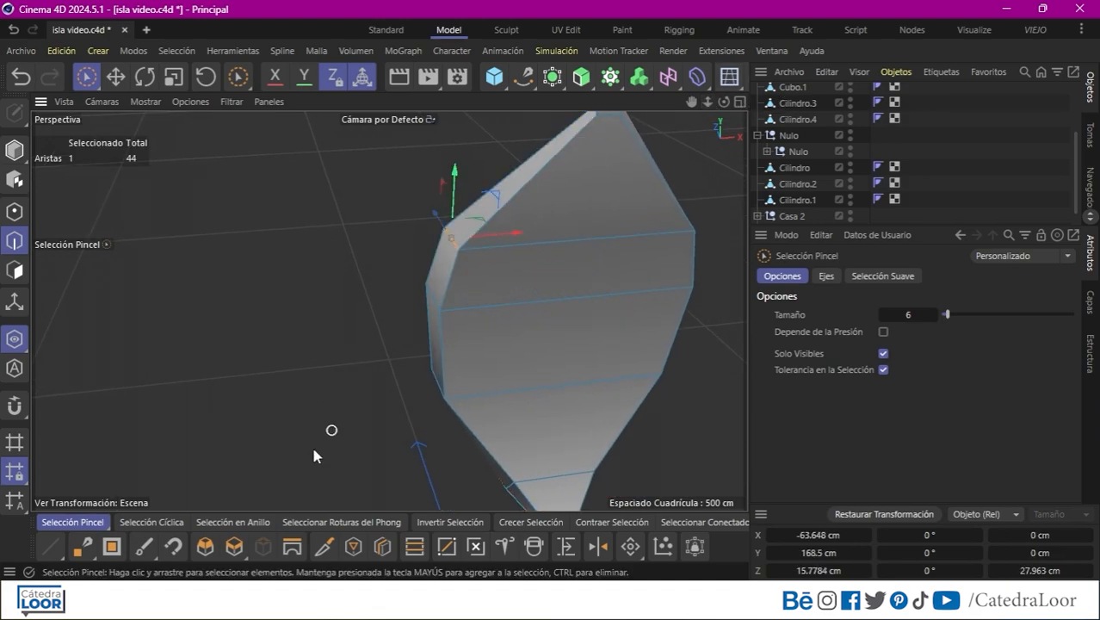
pyautogui.click(205, 546)
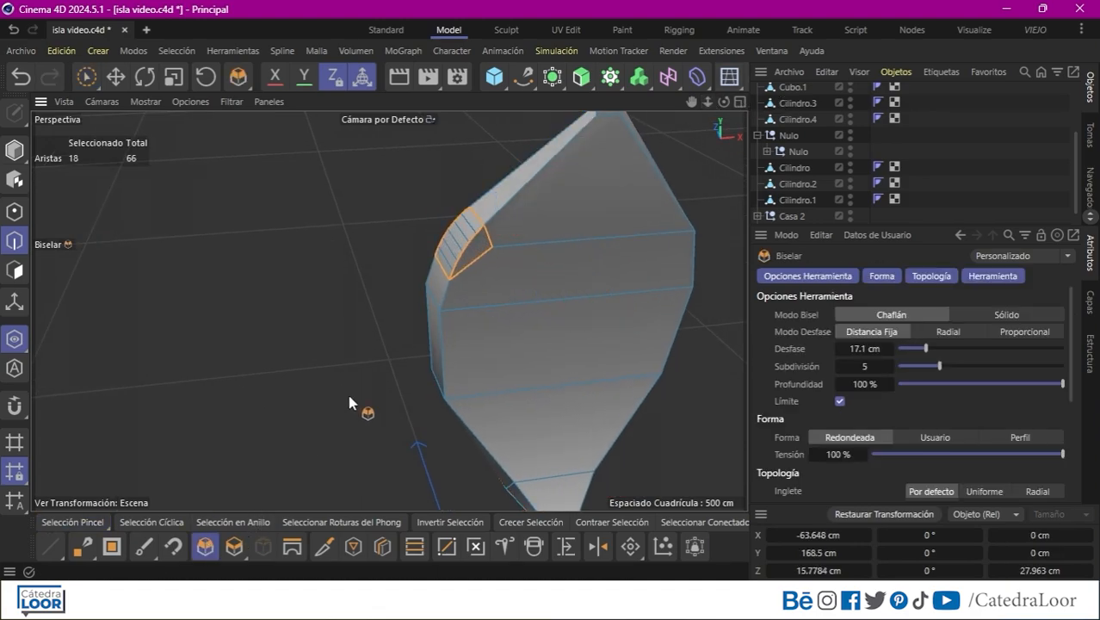
pyautogui.keyDown('alt'); pyautogui.moveTo(368, 394); pyautogui.dragTo(667, 376); pyautogui.keyUp('alt')
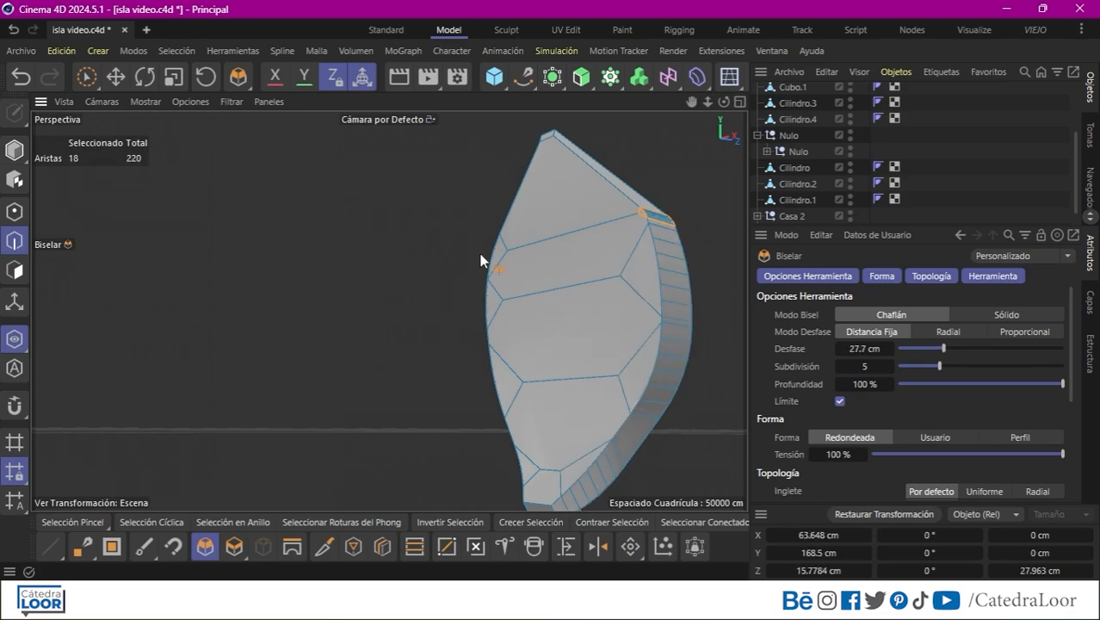
# Select the leaf's outline edge loop and bevel it by 2.2 cm with 5 subdivisions
pyautogui.click(152, 522)
pyautogui.click(643, 340)
pyautogui.click(205, 545)
pyautogui.click(14, 151)
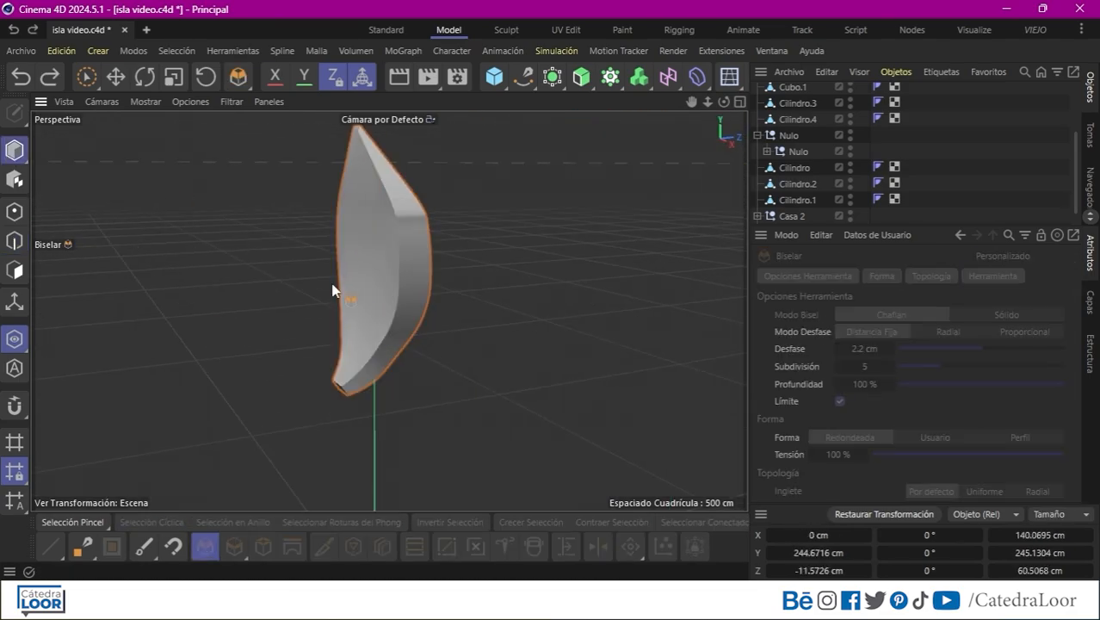
# Tilt the leaf outward and rotate copies of it around its base, turning one to about 128.9°, 51.8°, -14.1°
pyautogui.moveTo(332, 285)
pyautogui.keyDown('alt'); pyautogui.mouseDown()
pyautogui.moveTo(259, 289)
pyautogui.moveTo(344, 284)
pyautogui.mouseUp(); pyautogui.keyUp('alt')
pyautogui.click(115, 80)
pyautogui.click(145, 78)
pyautogui.moveTo(355, 337); pyautogui.dragTo(484, 309)
pyautogui.click(224, 291)
pyautogui.moveTo(320, 342); pyautogui.dragTo(143, 274)
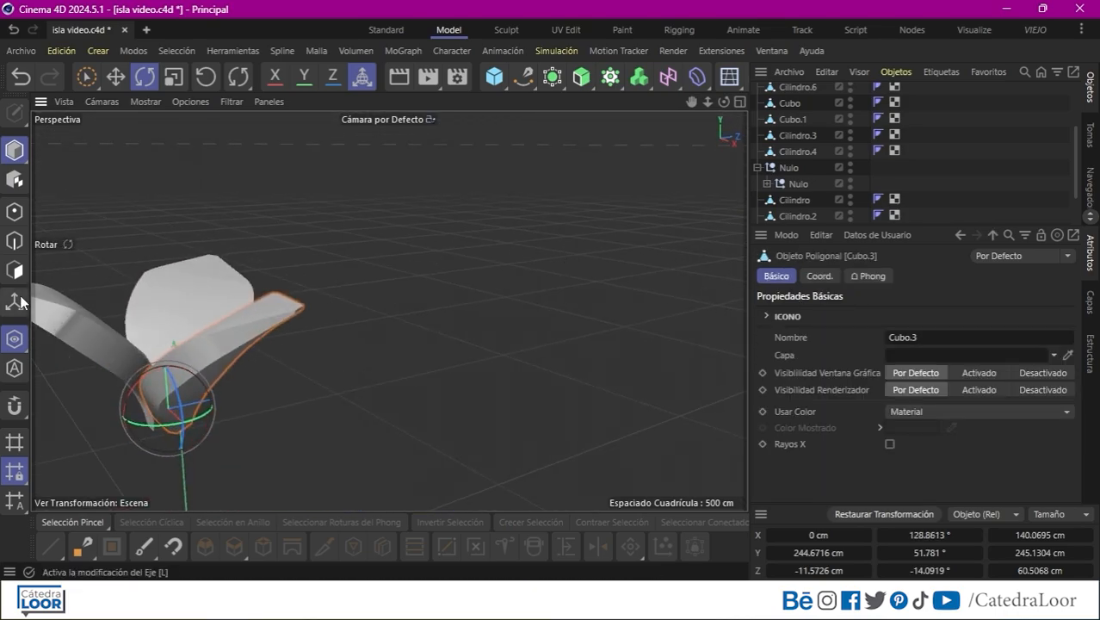
# Group the three leaf objects into one null and scale the plant down
pyautogui.scroll(-8, 56, 319)
pyautogui.scroll(3, 783, 125)
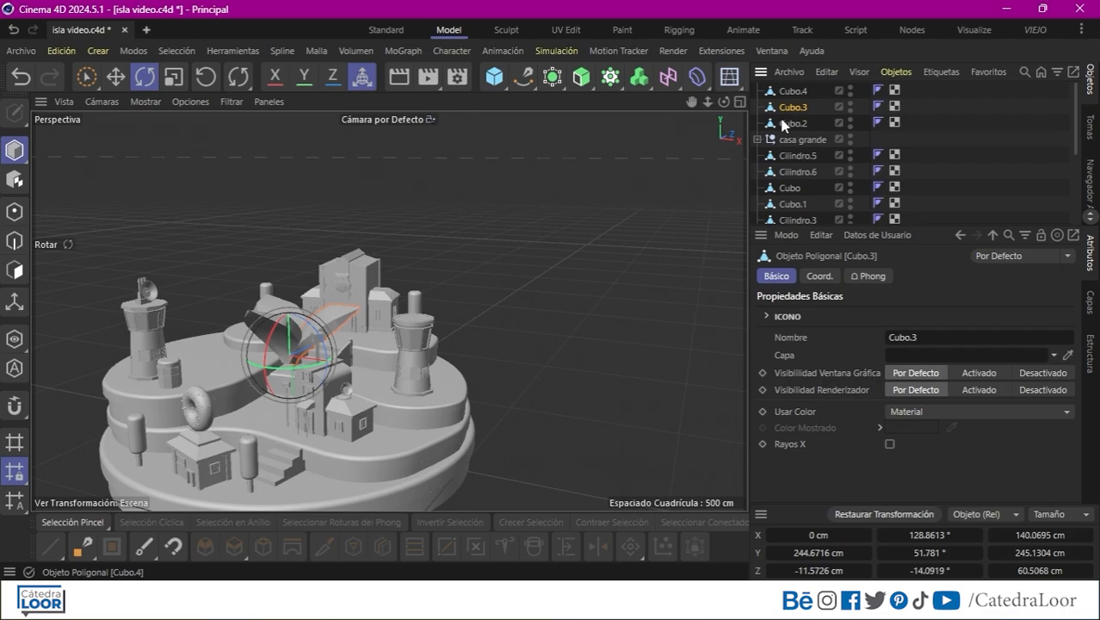
pyautogui.keyDown('ctrl'); pyautogui.click(791, 123); pyautogui.keyUp('ctrl')
pyautogui.keyDown('ctrl'); pyautogui.click(791, 90); pyautogui.keyUp('ctrl')
pyautogui.hotkey('alt', 'g')
pyautogui.press('t')
pyautogui.moveTo(292, 392); pyautogui.dragTo(171, 421)
# Move the plant beside the tree left of the large house, at about X -198, Z 255 cm, and lower it to about Y 244 cm
pyautogui.press('e')
pyautogui.keyDown('alt'); pyautogui.moveTo(170, 421); pyautogui.dragTo(389, 309, button='right'); pyautogui.keyUp('alt')
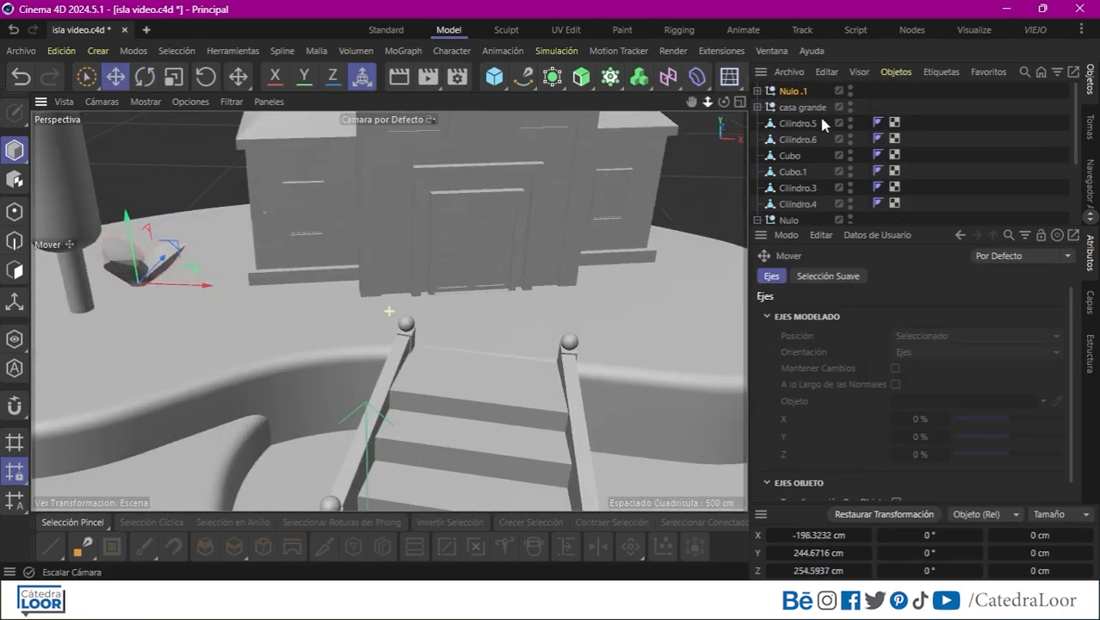
pyautogui.keyDown('alt'); pyautogui.moveTo(389, 311); pyautogui.dragTo(482, 327); pyautogui.keyUp('alt')
pyautogui.moveTo(224, 232); pyautogui.dragTo(231, 275)
# Try placing plant copies on the right side of the large house, and undo them
pyautogui.keyDown('alt'); pyautogui.moveTo(731, 138); pyautogui.dragTo(639, 153, button='right'); pyautogui.keyUp('alt')
pyautogui.keyDown('ctrl'); pyautogui.moveTo(344, 317); pyautogui.dragTo(637, 448); pyautogui.keyUp('ctrl')
pyautogui.moveTo(639, 154)
pyautogui.keyDown('alt'); pyautogui.mouseDown(button='right')
pyautogui.moveTo(685, 123)
pyautogui.moveTo(637, 142)
pyautogui.mouseUp(button='right'); pyautogui.keyUp('alt')
pyautogui.moveTo(540, 377); pyautogui.dragTo(548, 384)
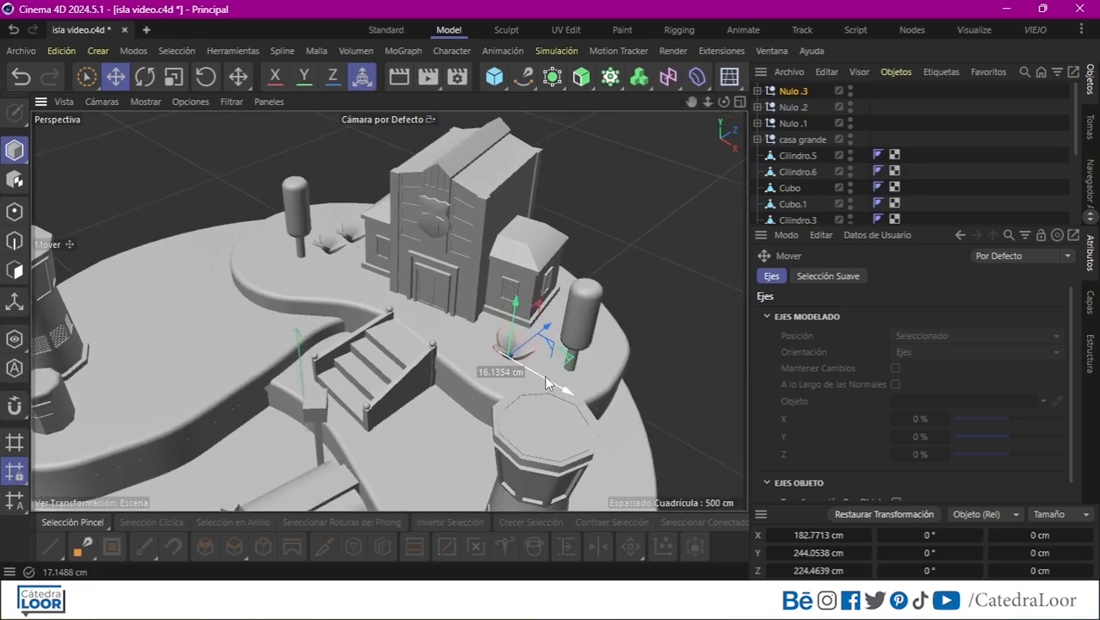
pyautogui.hotkey('ctrl', 'z')
pyautogui.hotkey('ctrl', 'z')
pyautogui.hotkey('ctrl', 'z')
# Copy the plant to the right side of the large house on the top tier and rotate the copy to 40°
pyautogui.keyDown('ctrl'); pyautogui.moveTo(406, 258); pyautogui.dragTo(531, 345); pyautogui.keyUp('ctrl')
pyautogui.press('r')
pyautogui.moveTo(475, 384); pyautogui.dragTo(505, 389)
pyautogui.press('e')
# Copy the plant onto the middle tier beside the right tower, at about X 244, Y 180, Z 63 cm, and rotate it to about 102.1°
pyautogui.keyDown('ctrl'); pyautogui.moveTo(537, 327); pyautogui.dragTo(459, 389); pyautogui.keyUp('ctrl')
pyautogui.moveTo(420, 383); pyautogui.dragTo(420, 409)
pyautogui.keyDown('alt'); pyautogui.moveTo(420, 409); pyautogui.dragTo(482, 344); pyautogui.keyUp('alt')
pyautogui.moveTo(449, 458); pyautogui.dragTo(524, 457)
pyautogui.press('r')
pyautogui.press('e')
pyautogui.moveTo(708, 102); pyautogui.dragTo(641, 142)
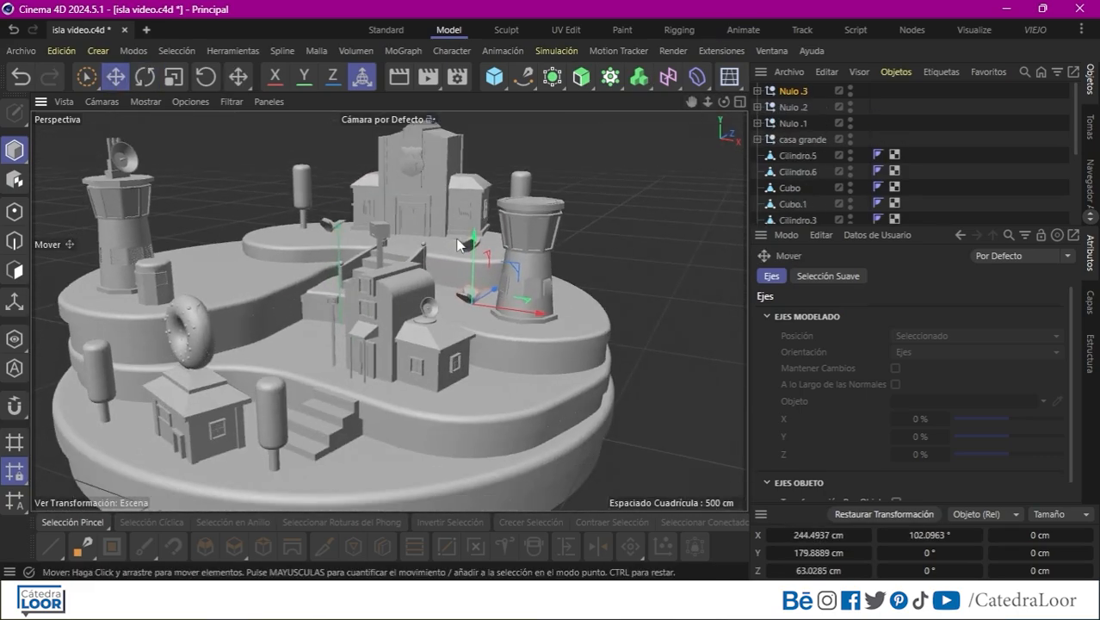
# Place plant copies beside the left antenna tower and beside the two-part house on the lower tier, the latter at about X 383, Y 121, Z -200 cm
pyautogui.keyDown('alt'); pyautogui.moveTo(458, 245); pyautogui.dragTo(482, 318); pyautogui.keyUp('alt')
pyautogui.keyDown('ctrl'); pyautogui.moveTo(476, 320); pyautogui.dragTo(198, 303); pyautogui.keyUp('ctrl')
pyautogui.moveTo(196, 256); pyautogui.dragTo(197, 270)
pyautogui.keyDown('ctrl'); pyautogui.moveTo(259, 325); pyautogui.dragTo(563, 422); pyautogui.keyUp('ctrl')
pyautogui.moveTo(515, 377); pyautogui.dragTo(550, 451)
pyautogui.press('r')
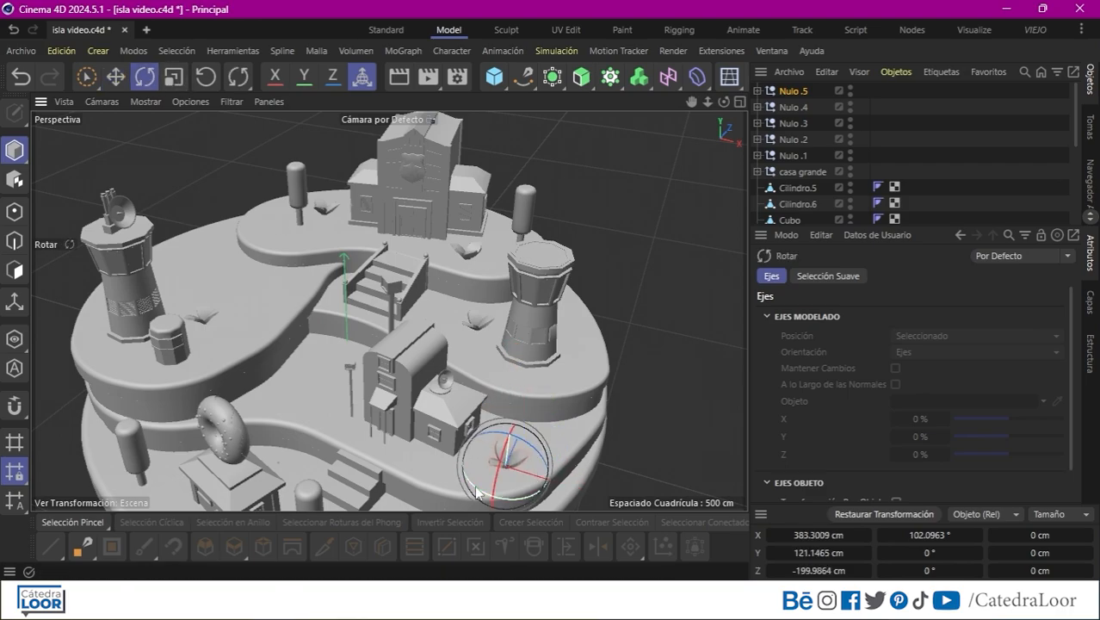
# Add a cube, flatten it to about 41.1 × 2.4 × 19.1 cm, and spread copies across the tiers as paving slabs
pyautogui.click(496, 78)
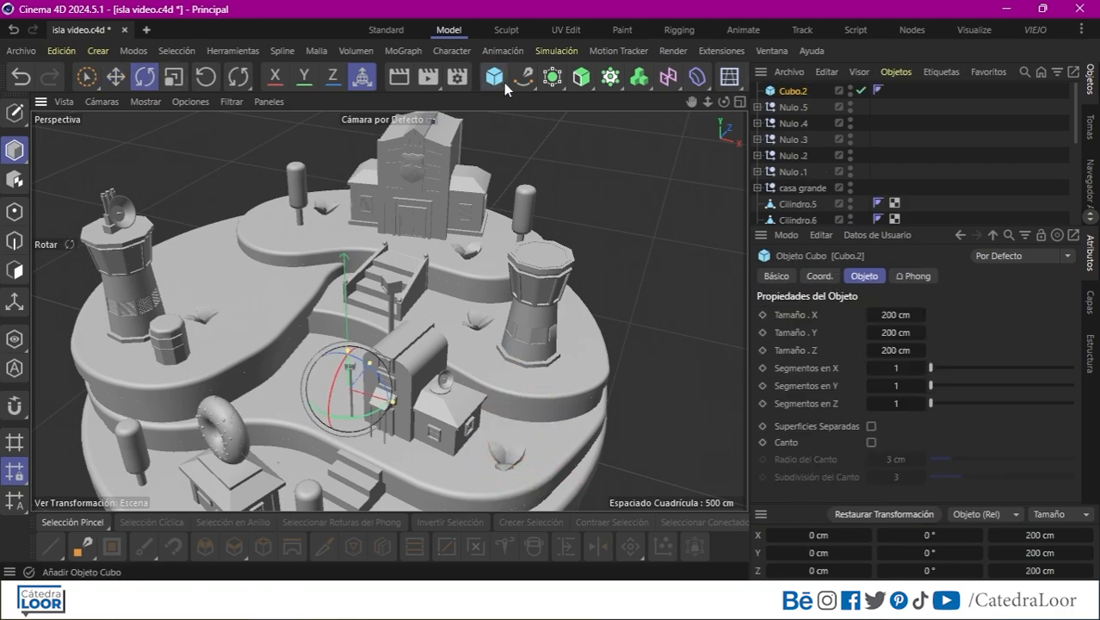
pyautogui.click(117, 80)
pyautogui.moveTo(348, 355); pyautogui.dragTo(347, 289)
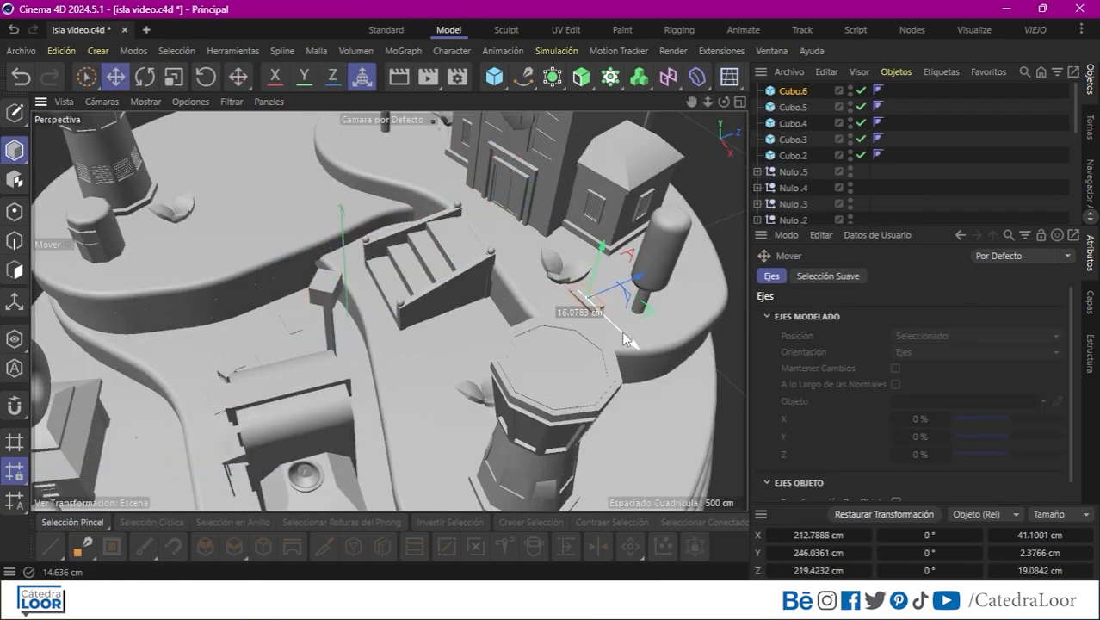
pyautogui.click(144, 77)
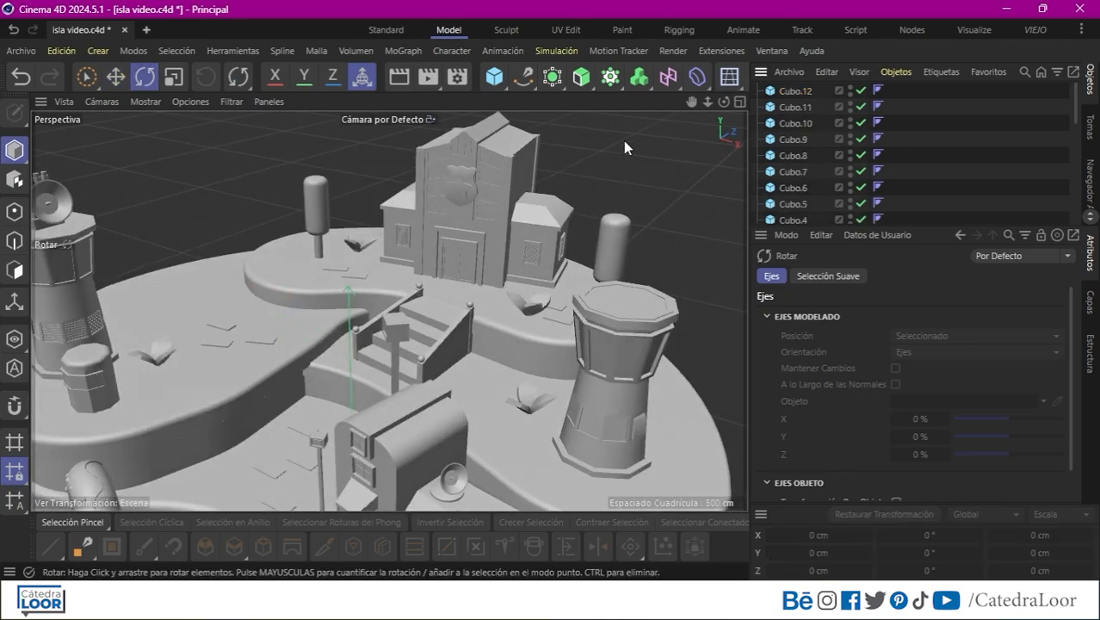
# Adjust the placement of the island's top and middle tiers beneath the buildings, using the top view
pyautogui.moveTo(706, 104); pyautogui.dragTo(705, 31)
pyautogui.moveTo(724, 103); pyautogui.dragTo(668, 114)
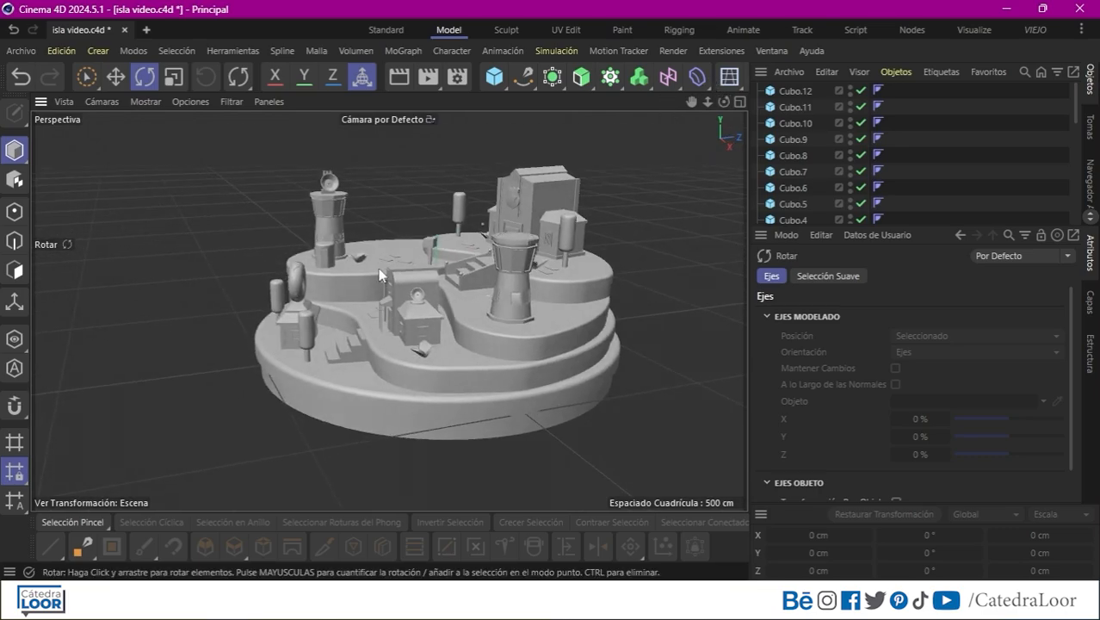
pyautogui.keyDown('alt'); pyautogui.moveTo(360, 252); pyautogui.dragTo(668, 46); pyautogui.keyUp('alt')
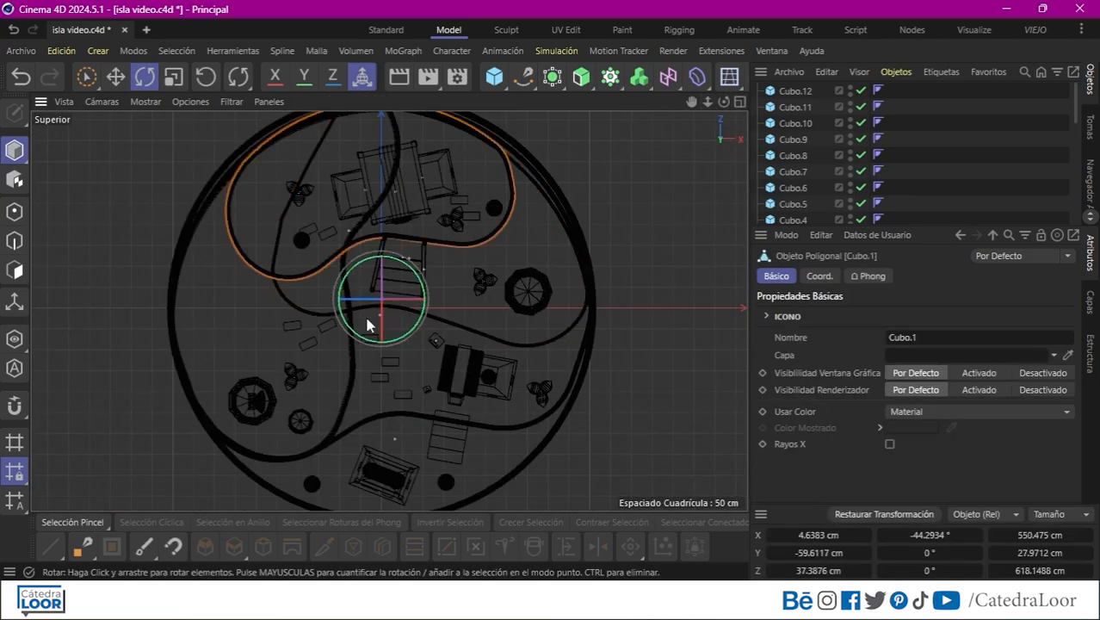
pyautogui.middleClick(523, 256)
pyautogui.middleClick(523, 256)
pyautogui.press('e')
pyautogui.middleClick(624, 185)
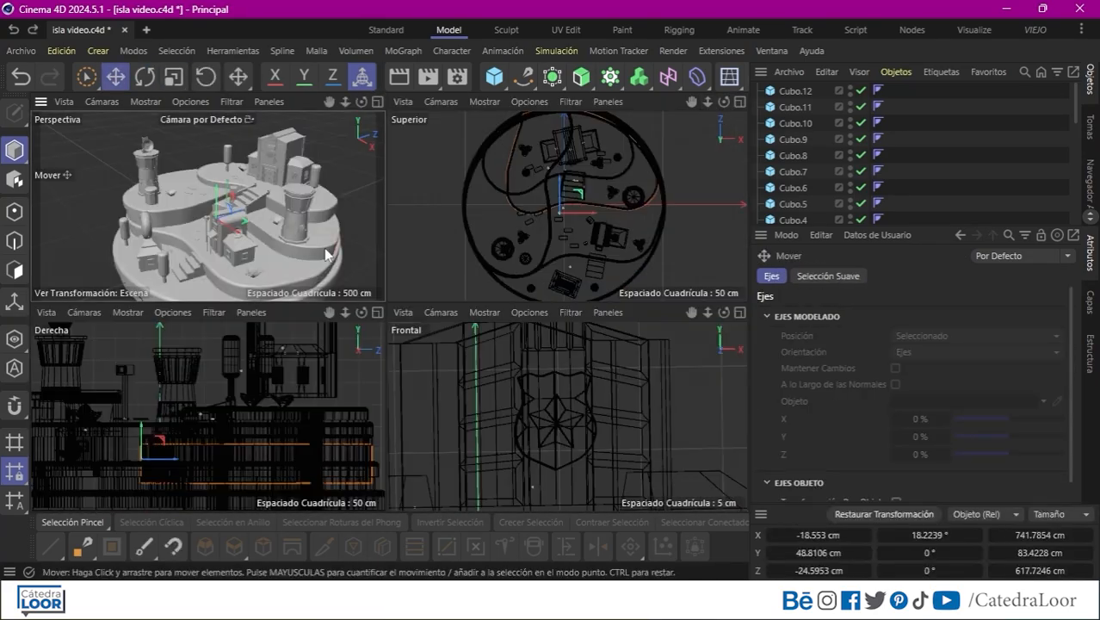
pyautogui.middleClick(538, 206)
pyautogui.press('t')
pyautogui.middleClick(538, 183)
pyautogui.press('e')
pyautogui.middleClick(305, 229)
pyautogui.keyDown('alt'); pyautogui.moveTo(304, 229); pyautogui.dragTo(224, 249); pyautogui.keyUp('alt')
# Shift the casa grande building slightly on the top tier and rescale it
pyautogui.click(800, 196)
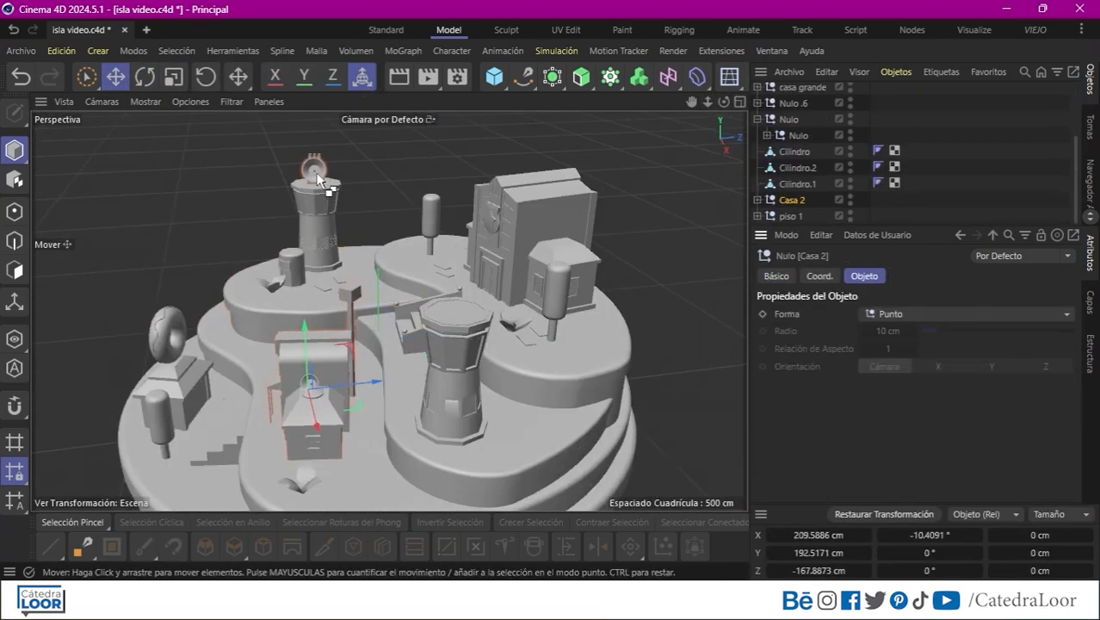
pyautogui.middleClick(371, 382)
pyautogui.click(802, 171)
pyautogui.moveTo(478, 163); pyautogui.dragTo(455, 167)
pyautogui.press('t')
pyautogui.moveTo(232, 172); pyautogui.dragTo(266, 170)
pyautogui.middleClick(266, 163)
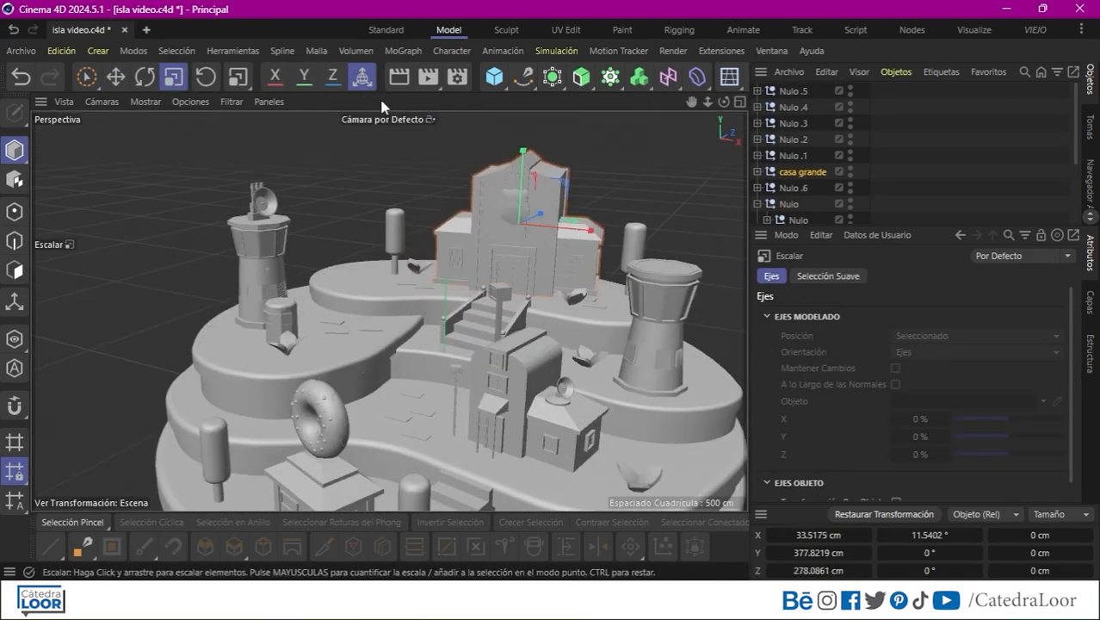
# Fine-tune the placement and rotation of the remaining grouped props and plants around the buildings
pyautogui.press('e')
pyautogui.click(463, 287)
pyautogui.click(803, 221)
pyautogui.press('r')
pyautogui.middleClick(334, 210)
pyautogui.press('e')
pyautogui.click(400, 263)
pyautogui.click(411, 224)
pyautogui.keyDown('alt'); pyautogui.moveTo(413, 225); pyautogui.dragTo(356, 379); pyautogui.keyUp('alt')
pyautogui.click(356, 381)
pyautogui.click(792, 135)
pyautogui.moveTo(691, 102); pyautogui.dragTo(833, 7)
# Switch to the Standard layout, create a new default material and open it in the Material Editor
pyautogui.click(386, 29)
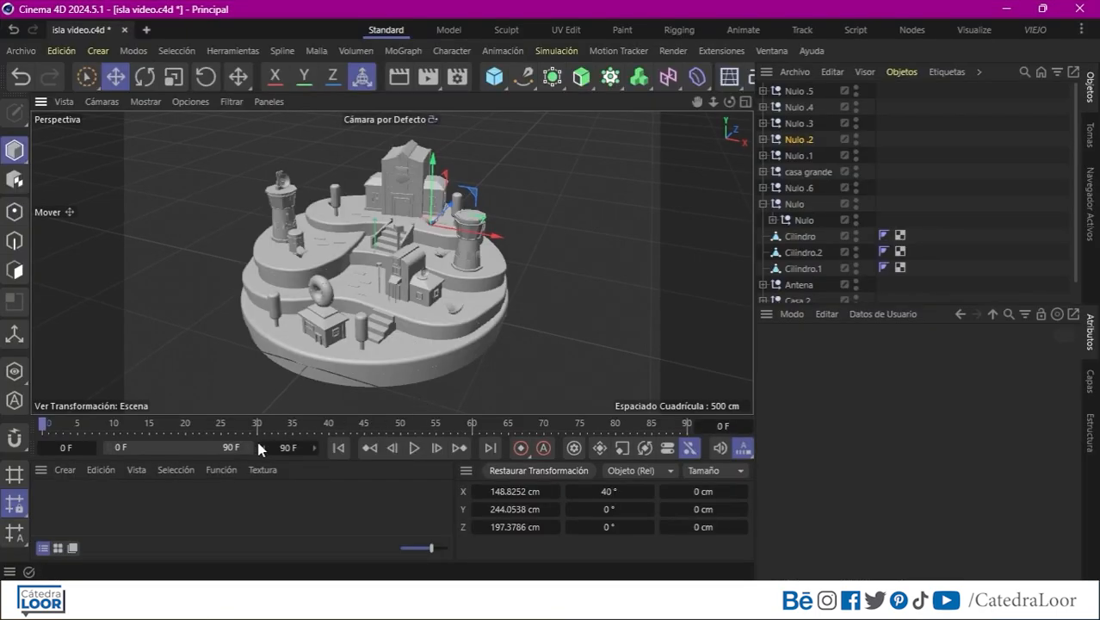
pyautogui.click(63, 471)
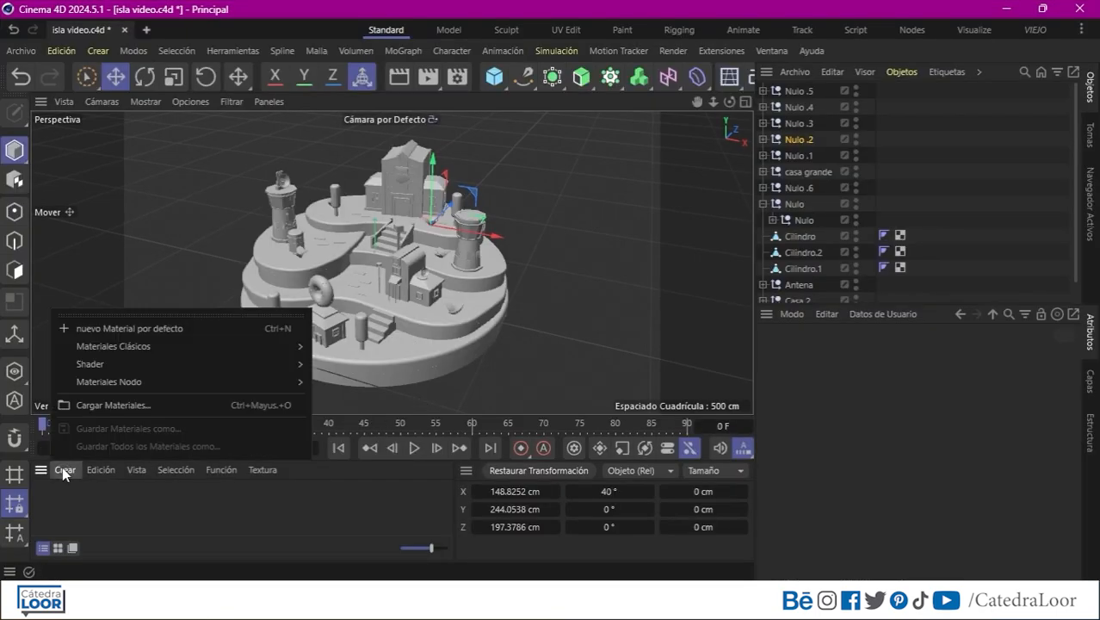
pyautogui.click(210, 329)
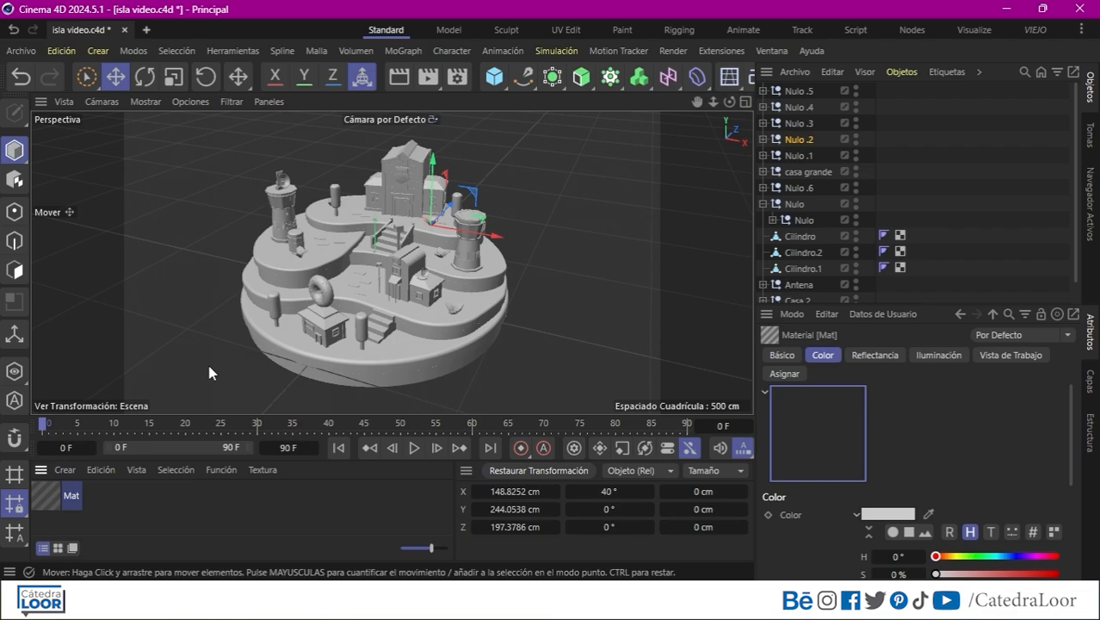
pyautogui.doubleClick(47, 497)
pyautogui.moveTo(312, 20); pyautogui.dragTo(745, 33)
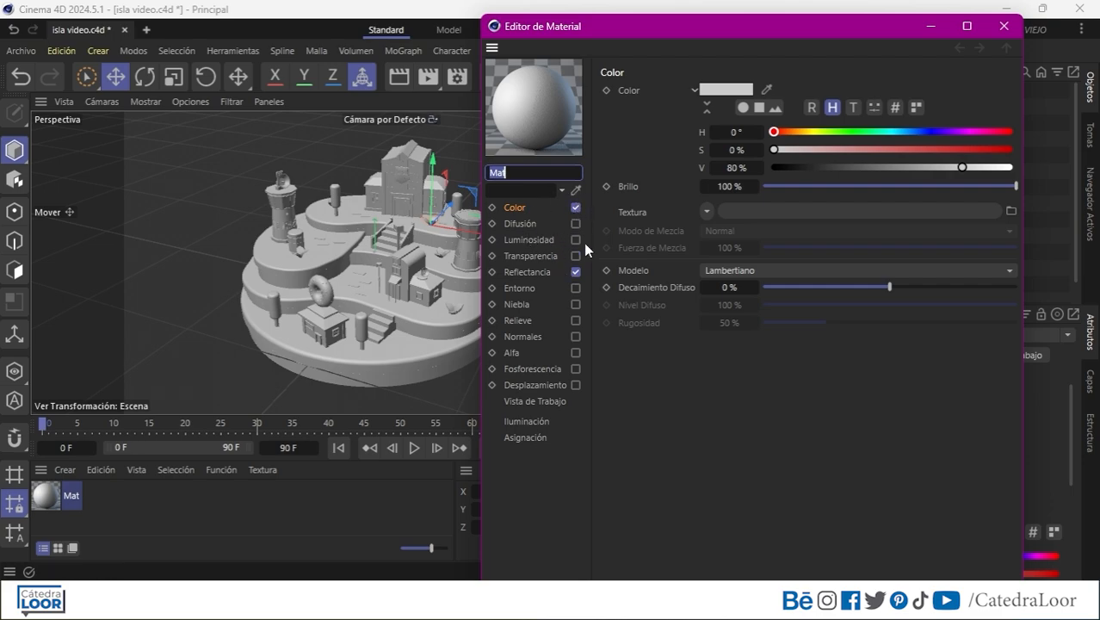
# Disable the material's Reflectance and Color channels and enable Luminance
pyautogui.click(575, 272)
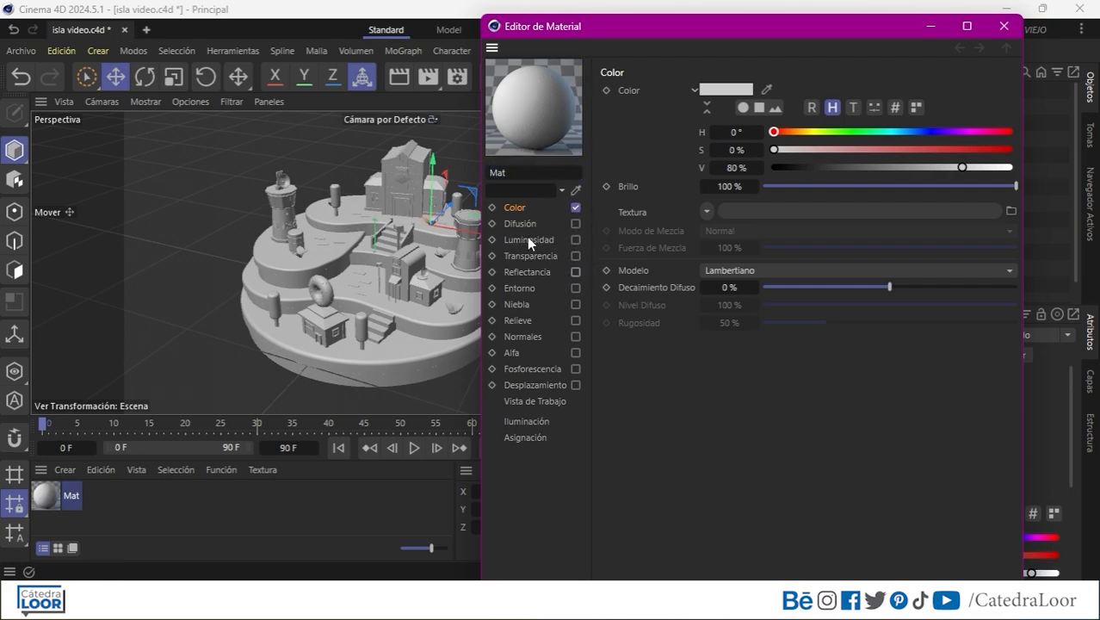
pyautogui.click(575, 208)
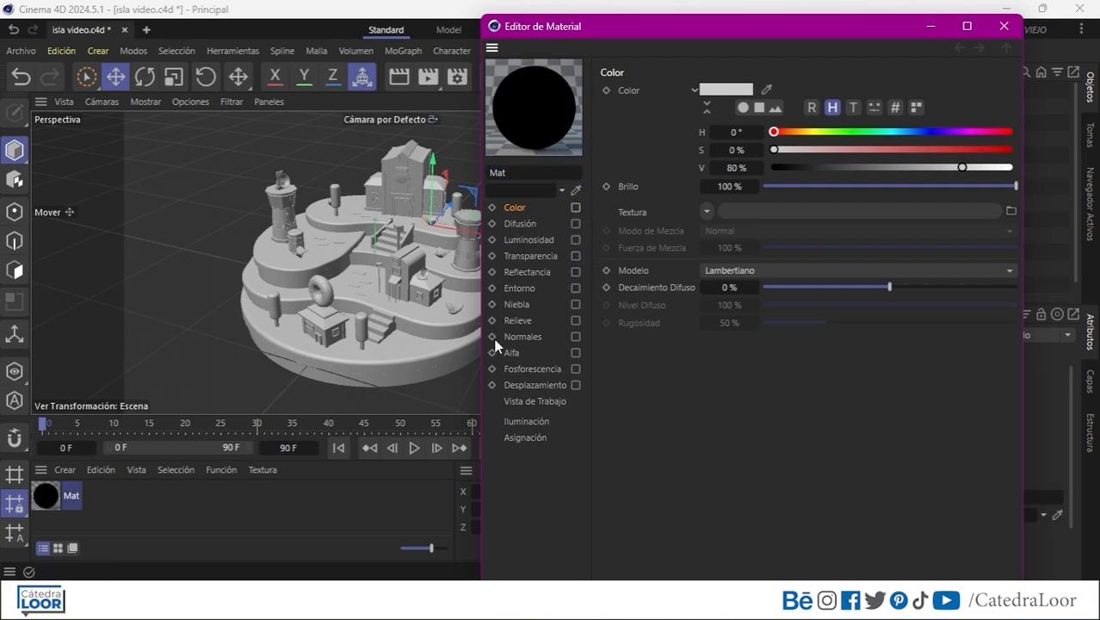
pyautogui.click(575, 239)
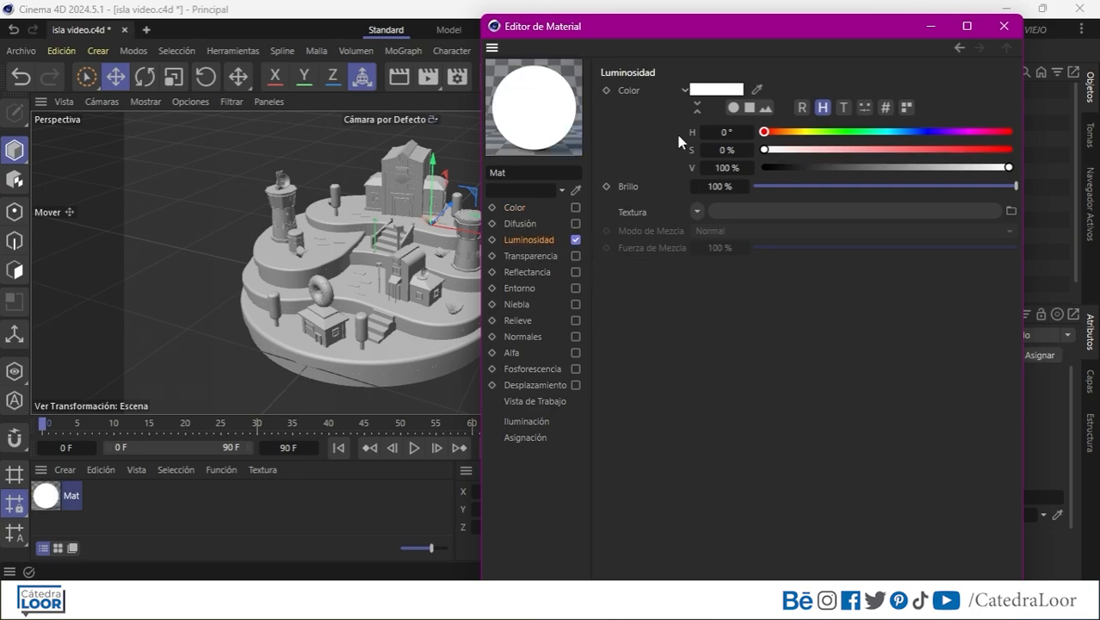
# Set the Luminance color to orange (R 244, G 139, B 68) and apply the material to the tier just above the island's base
pyautogui.click(714, 91)
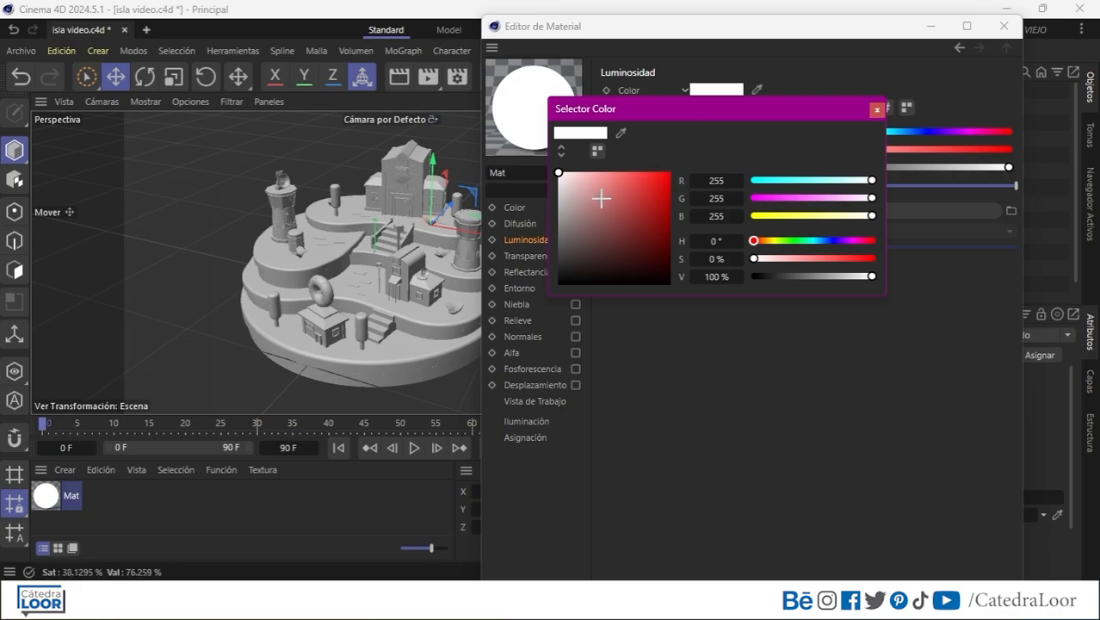
pyautogui.click(606, 187)
pyautogui.click(761, 241)
pyautogui.click(639, 177)
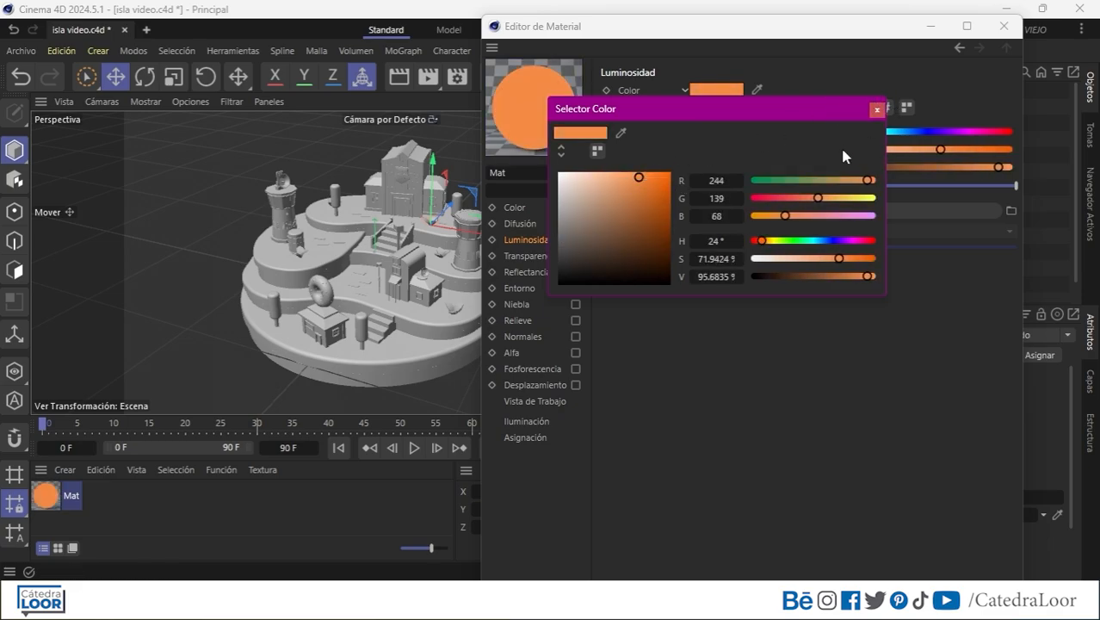
pyautogui.click(876, 110)
pyautogui.click(1002, 26)
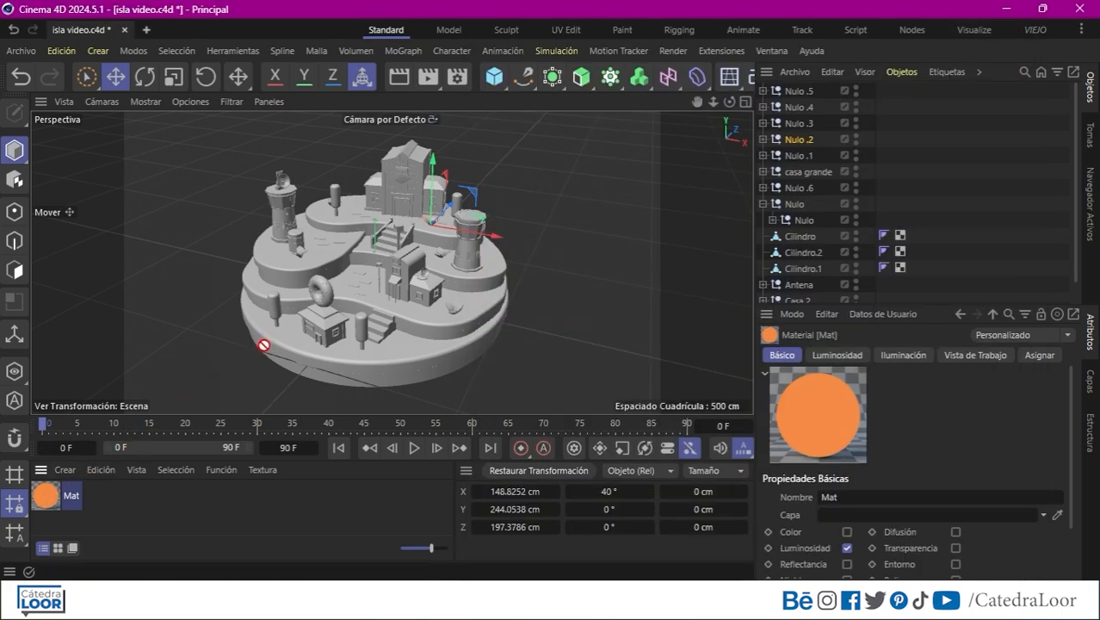
pyautogui.moveTo(398, 290); pyautogui.dragTo(413, 324)
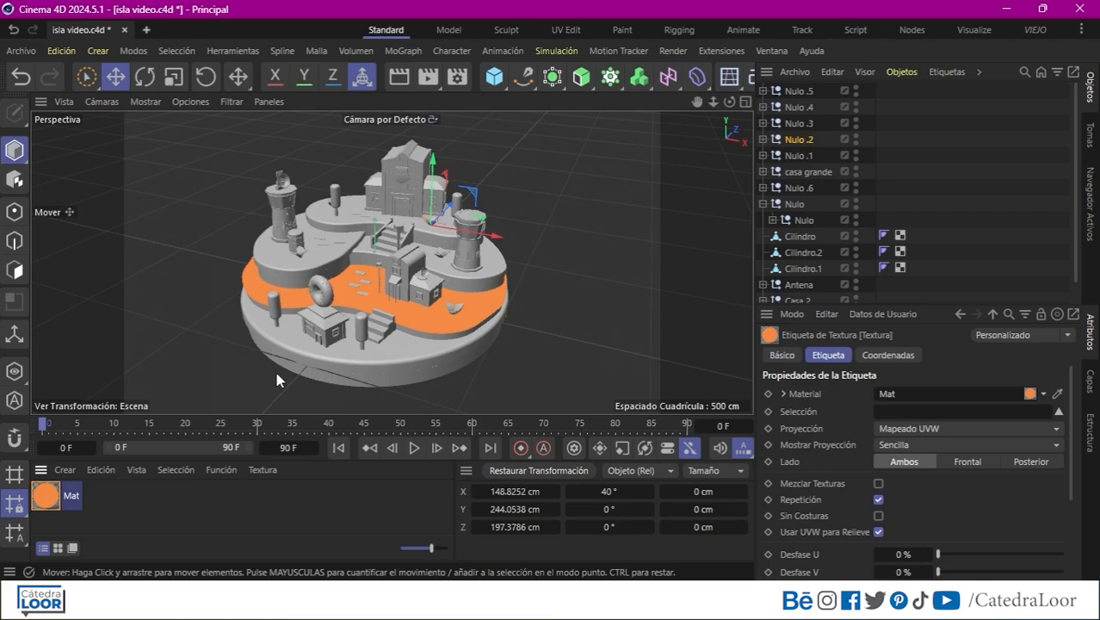
# Render a viewport region over the island to preview the orange material
pyautogui.click(432, 77)
pyautogui.click(483, 87)
pyautogui.moveTo(210, 184); pyautogui.dragTo(568, 358)
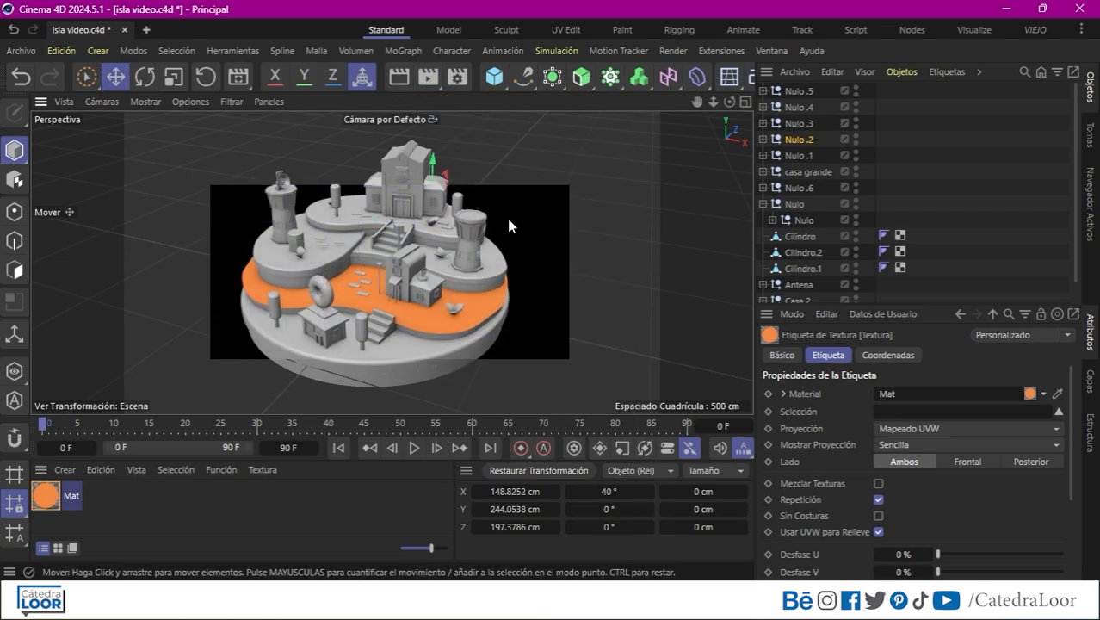
pyautogui.click(506, 225)
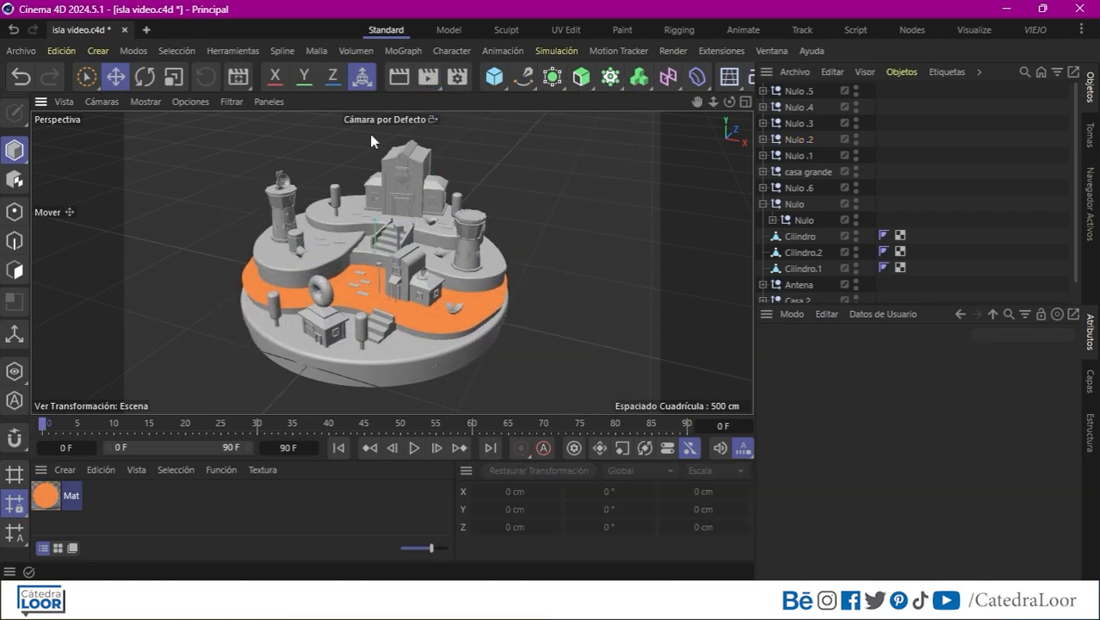
pyautogui.click(238, 78)
pyautogui.moveTo(184, 172); pyautogui.dragTo(607, 405)
pyautogui.click(170, 500)
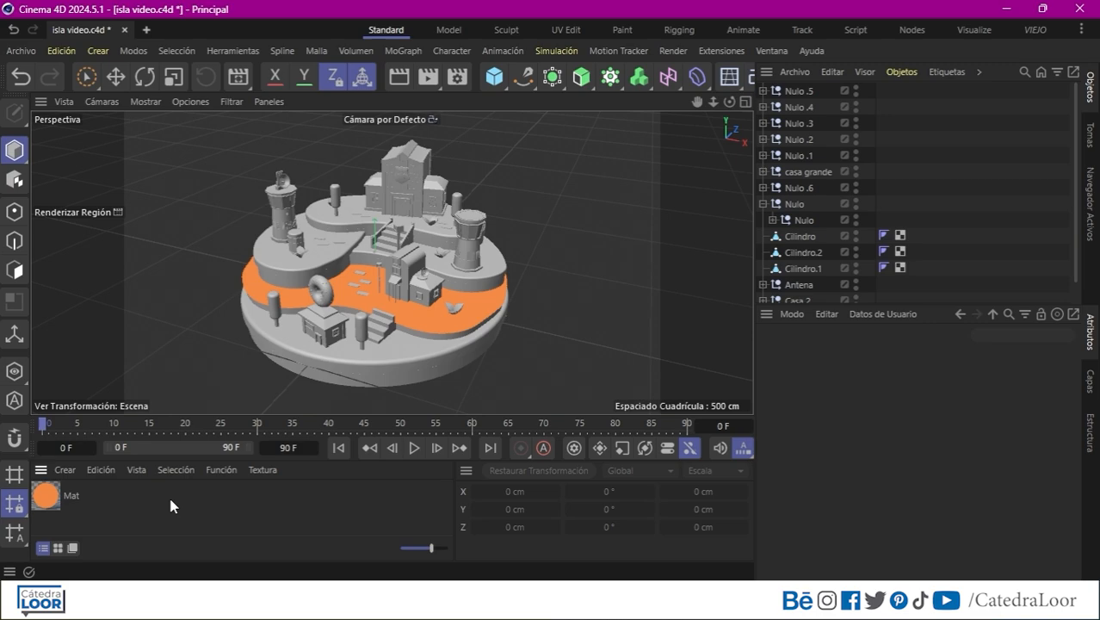
# Duplicate the orange material and try a yellow Luminance hue of 64°
pyautogui.click(48, 496)
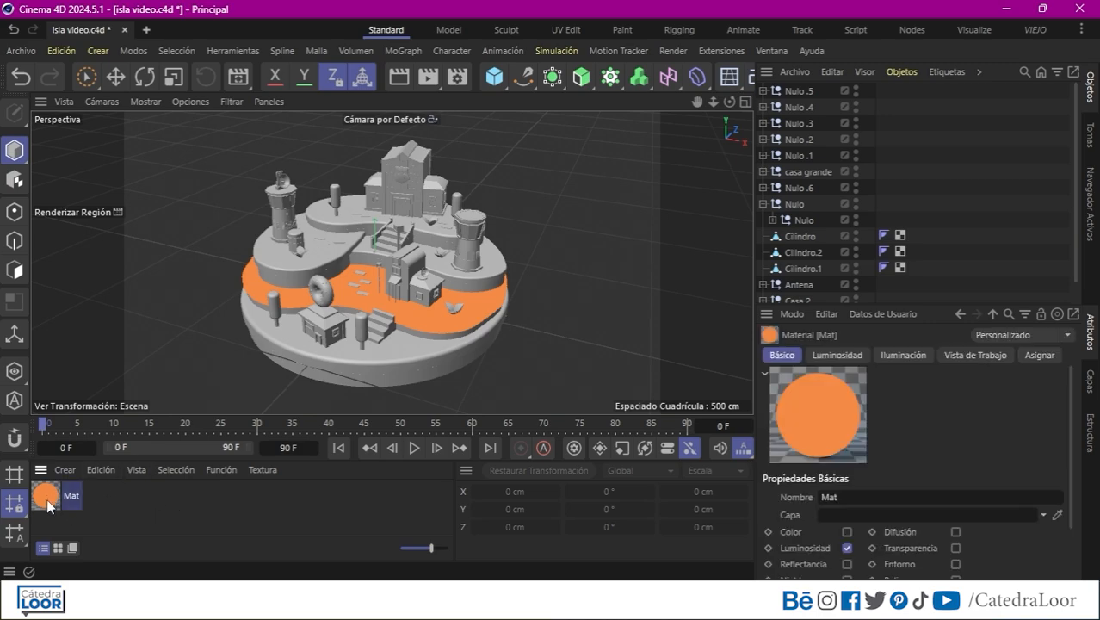
pyautogui.hotkey('ctrl', 'c')
pyautogui.hotkey('ctrl', 'v')
pyautogui.doubleClick(55, 499)
pyautogui.moveTo(352, 118); pyautogui.dragTo(381, 118)
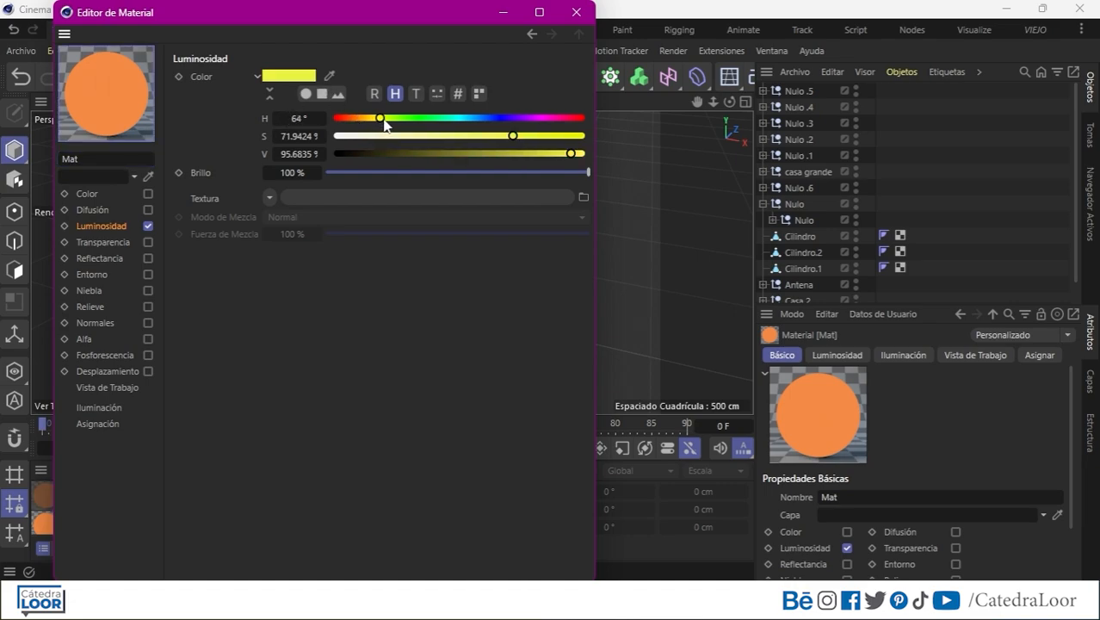
pyautogui.click(576, 12)
# Undo the yellow hue change and the material duplication
pyautogui.hotkey('ctrl', 'z')
pyautogui.hotkey('ctrl', 'z')
pyautogui.hotkey('ctrl', 'z')
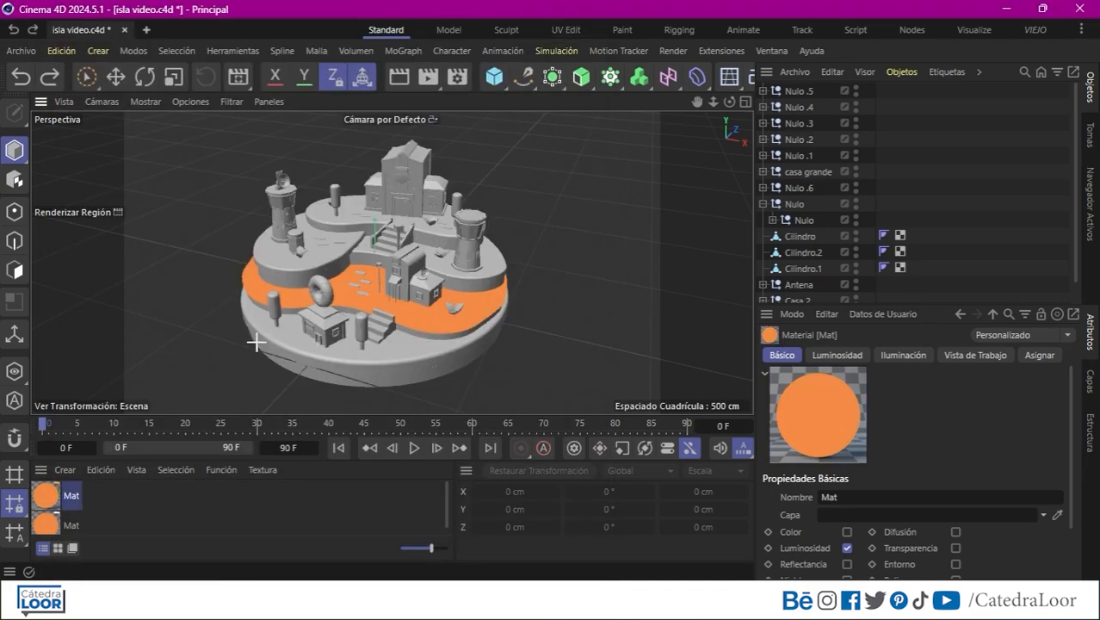
pyautogui.click(52, 77)
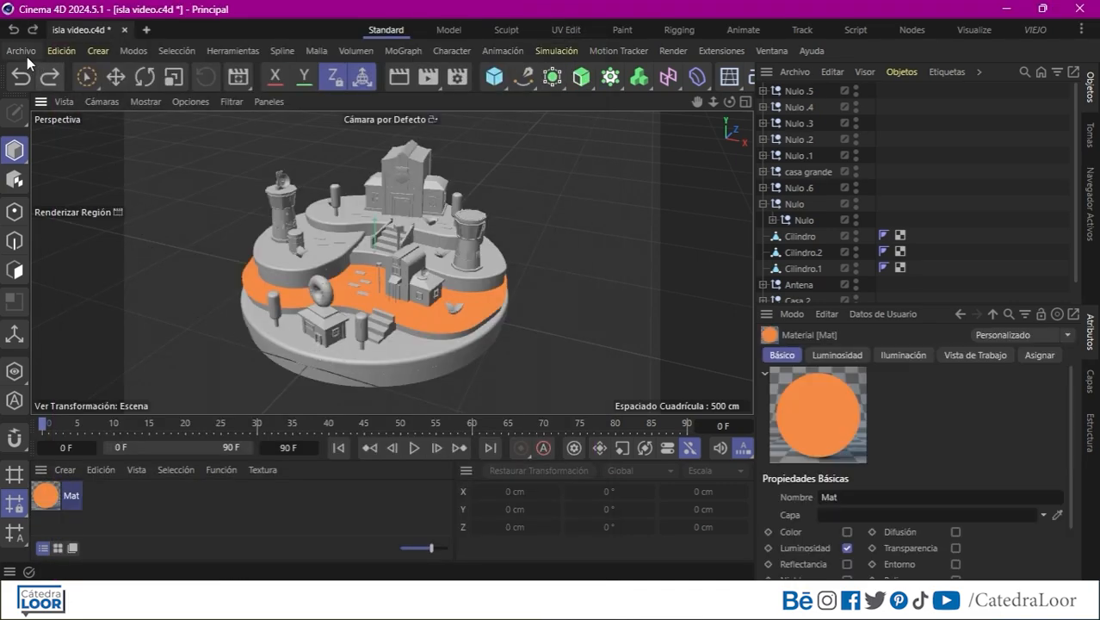
pyautogui.click(21, 51)
pyautogui.moveTo(168, 133)
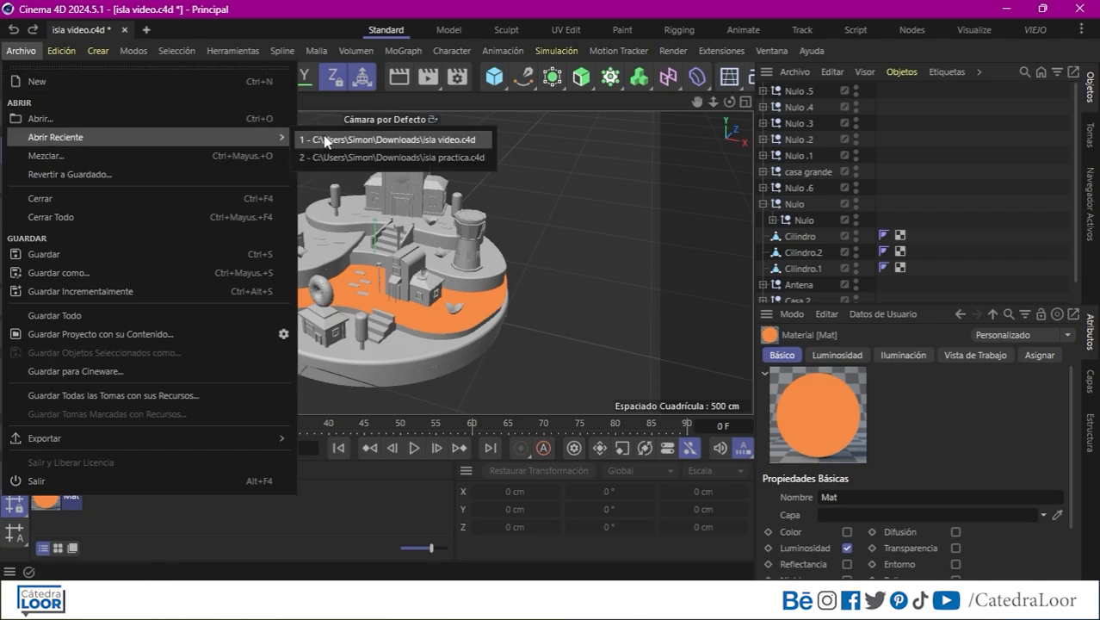
pyautogui.click(268, 501)
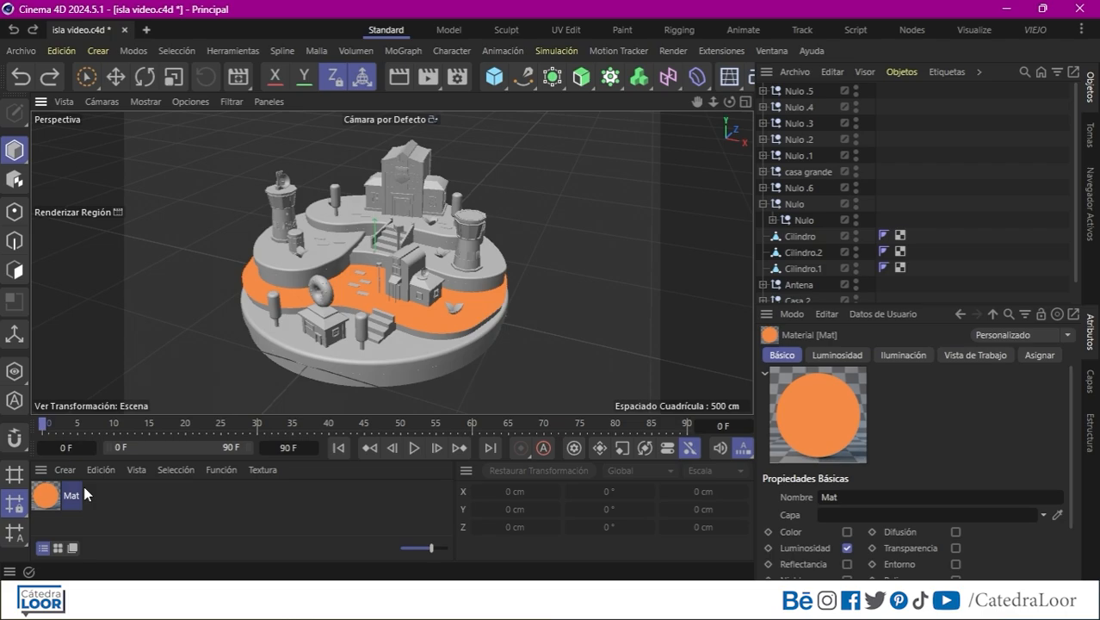
# Reopen the orange material for editing and show its Luminance color as a hexadecimal value
pyautogui.doubleClick(46, 495)
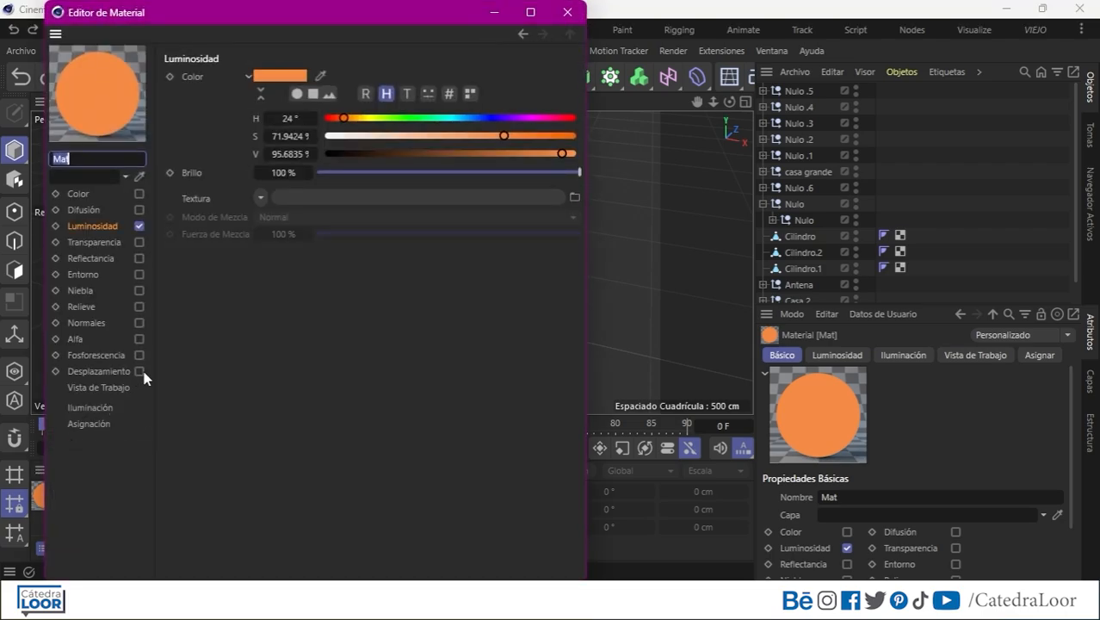
pyautogui.click(449, 94)
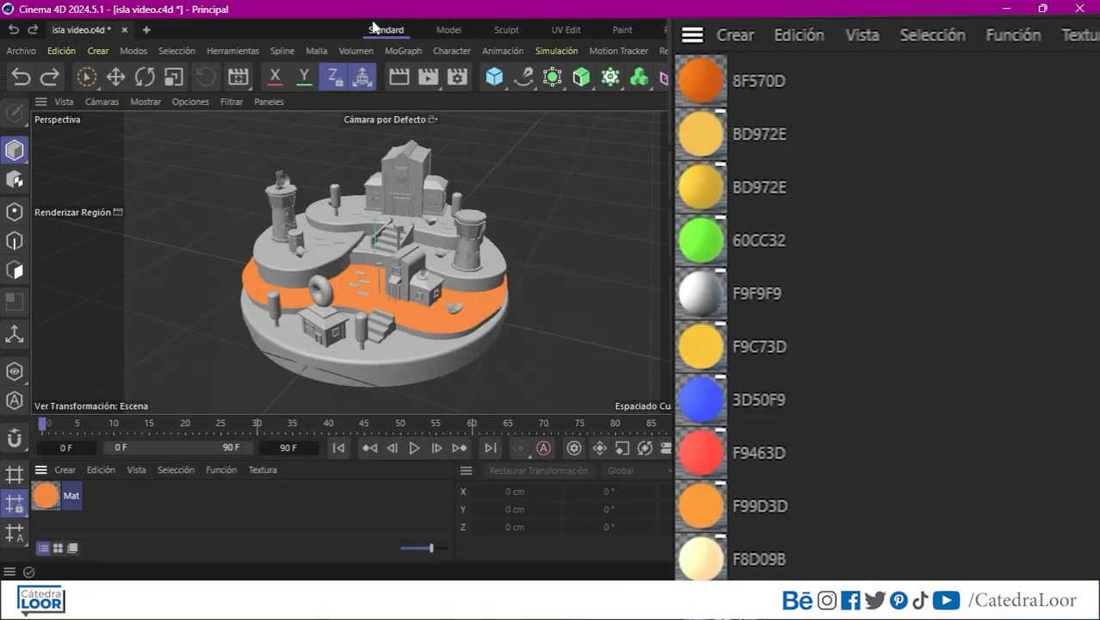
# Copy all the materials from isla practica.c4d and paste them into isla video.c4d
pyautogui.click(21, 50)
pyautogui.click(370, 160)
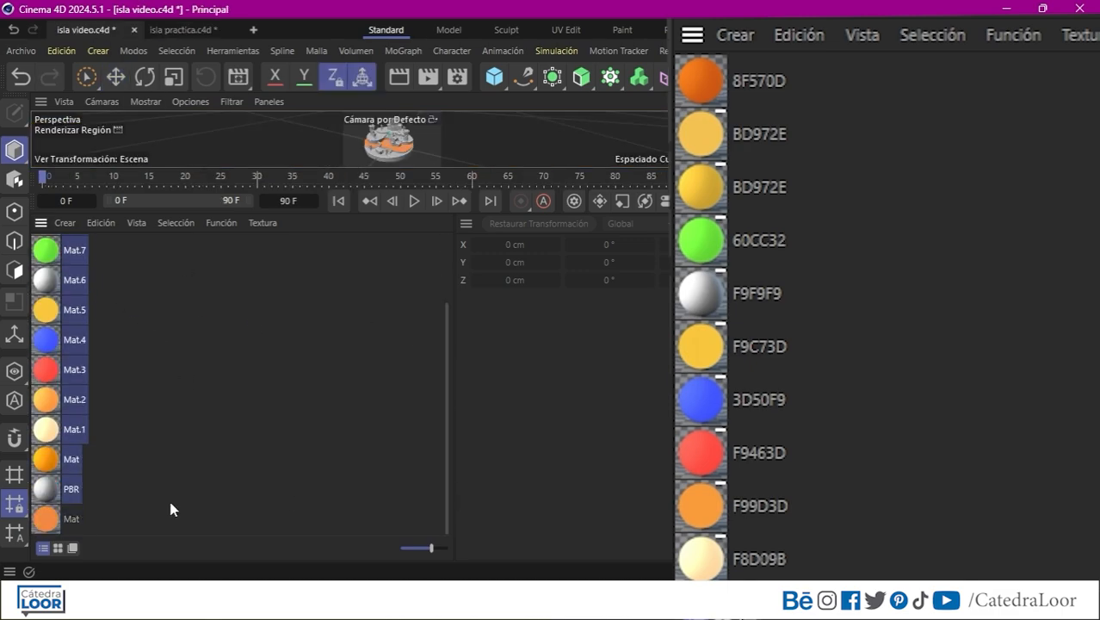
pyautogui.click(168, 496)
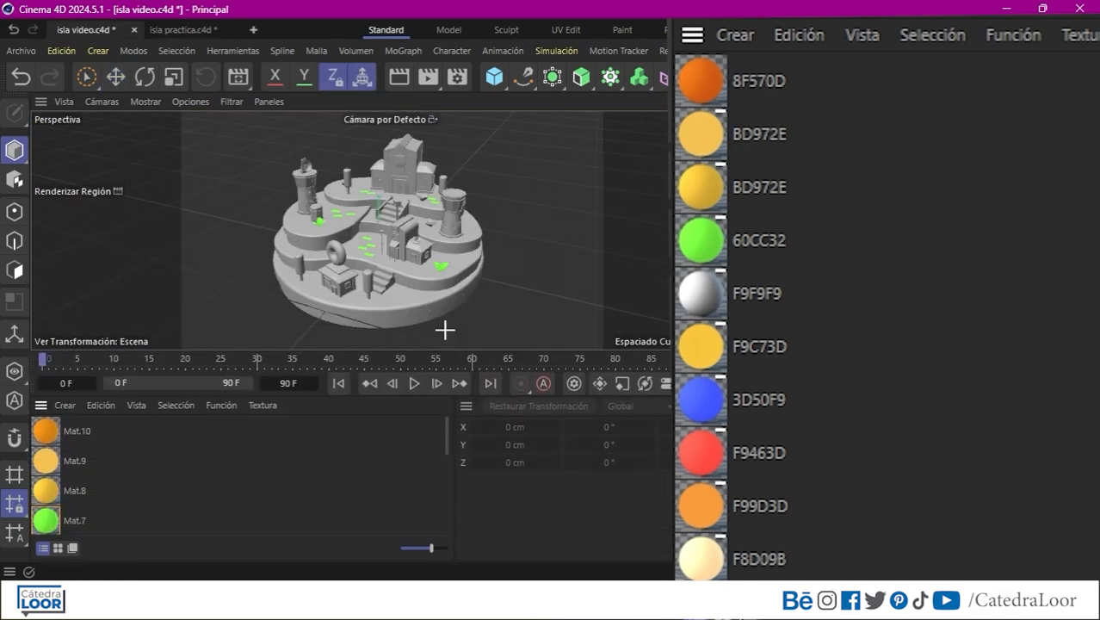
# Assign the pasted materials across the island: orange and cream to the tiers, red to the slabs, white and blue to the buildings
pyautogui.scroll(-3, 57, 482)
pyautogui.moveTo(56, 506); pyautogui.dragTo(370, 258)
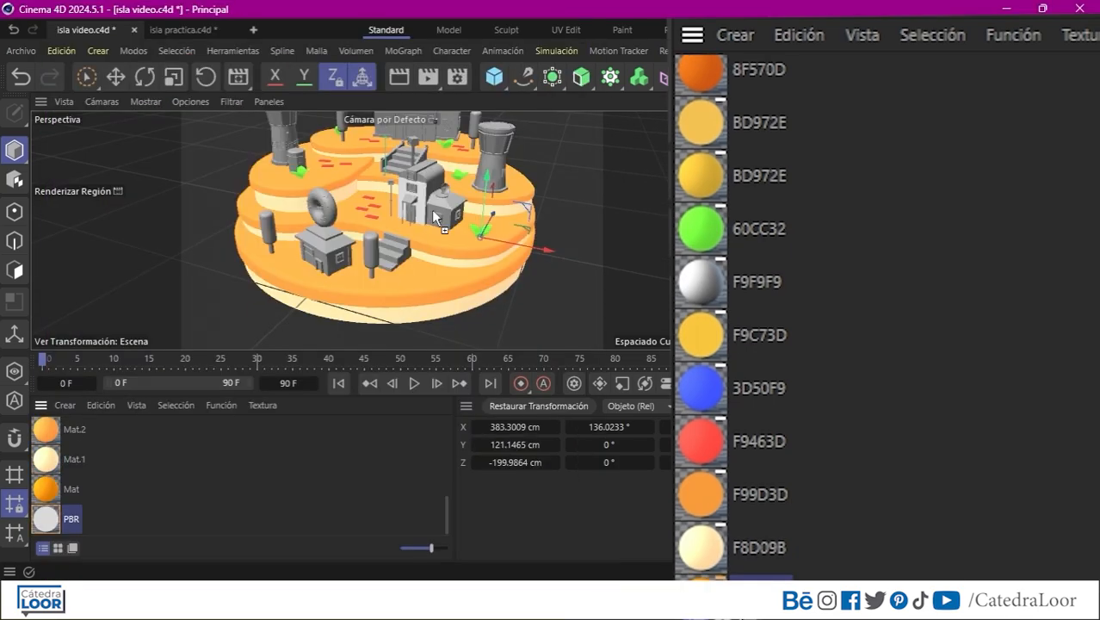
pyautogui.keyDown('alt'); pyautogui.moveTo(413, 126); pyautogui.dragTo(385, 240); pyautogui.keyUp('alt')
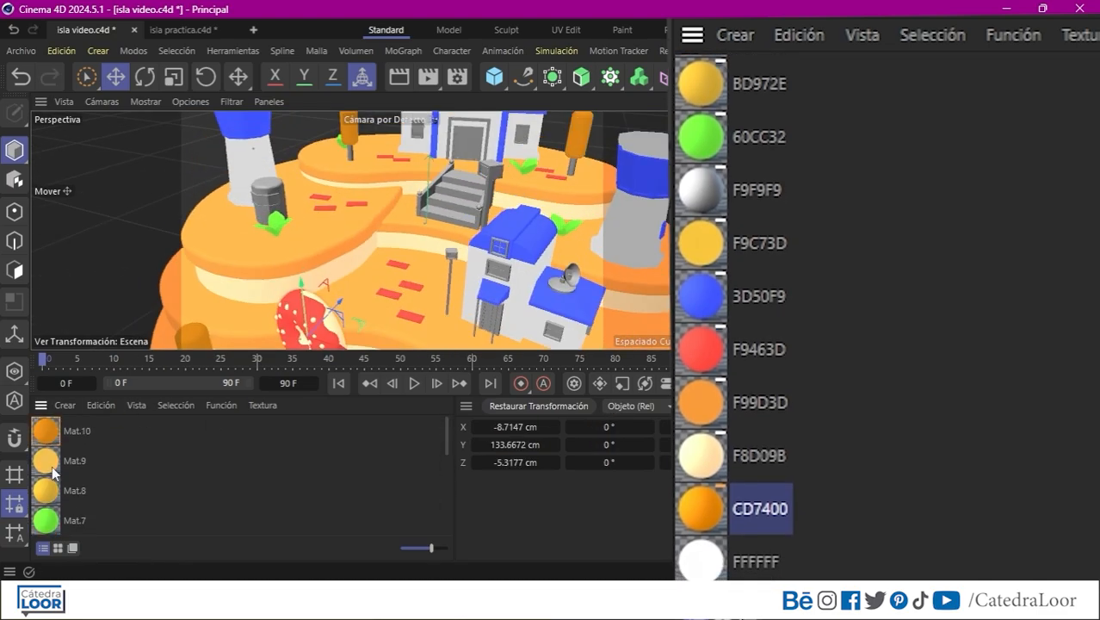
pyautogui.scroll(-3, 52, 465)
pyautogui.keyDown('alt'); pyautogui.moveTo(346, 158); pyautogui.dragTo(391, 230, button='middle'); pyautogui.keyUp('alt')
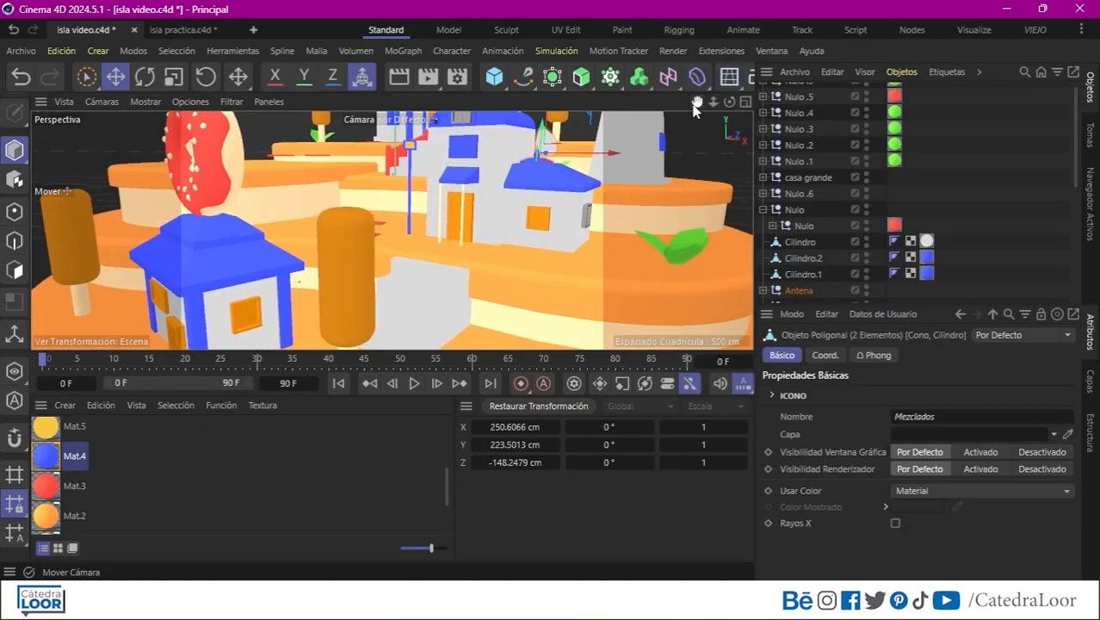
# Select the inner panel polygon of the small front house's door and assign yellow Mat.5 to it
pyautogui.moveTo(696, 103); pyautogui.dragTo(729, 81)
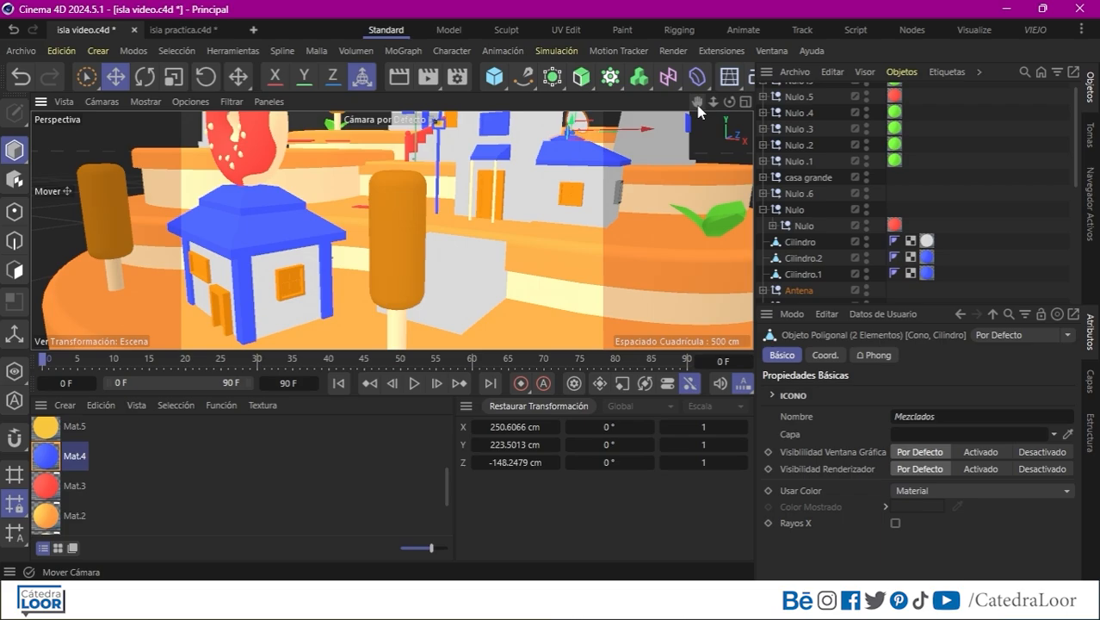
pyautogui.moveTo(701, 103); pyautogui.dragTo(697, 22)
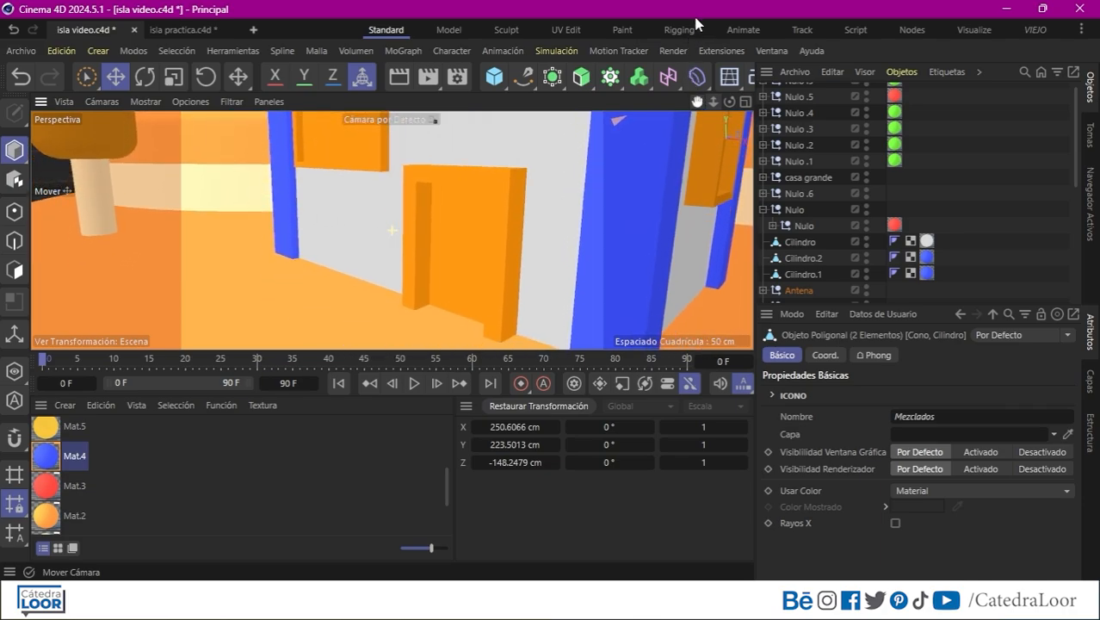
pyautogui.click(418, 241)
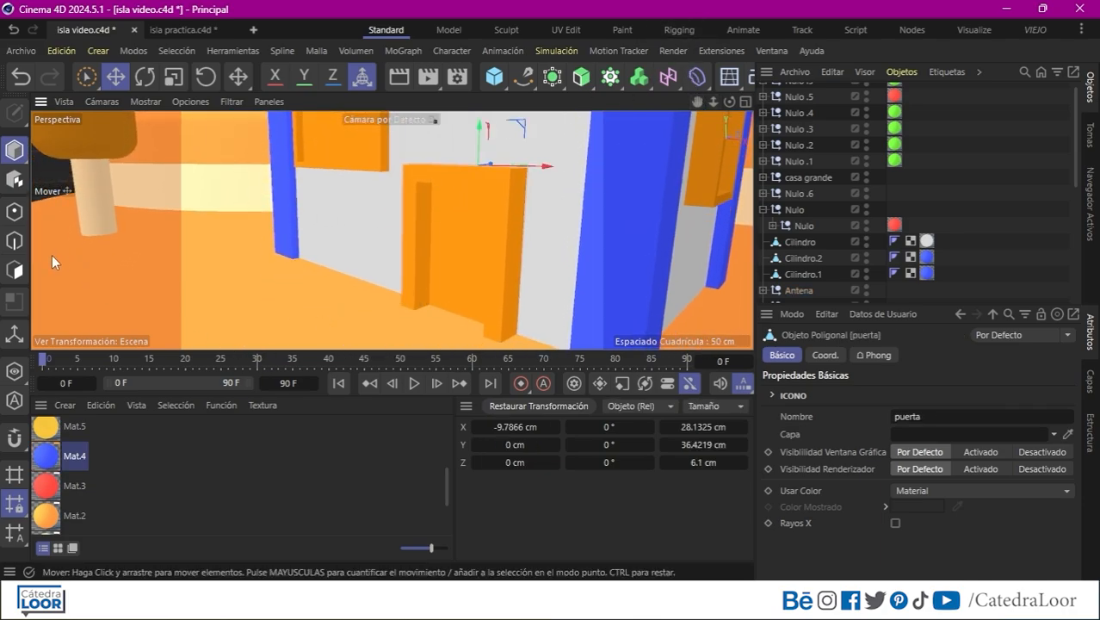
pyautogui.click(14, 269)
pyautogui.click(448, 215)
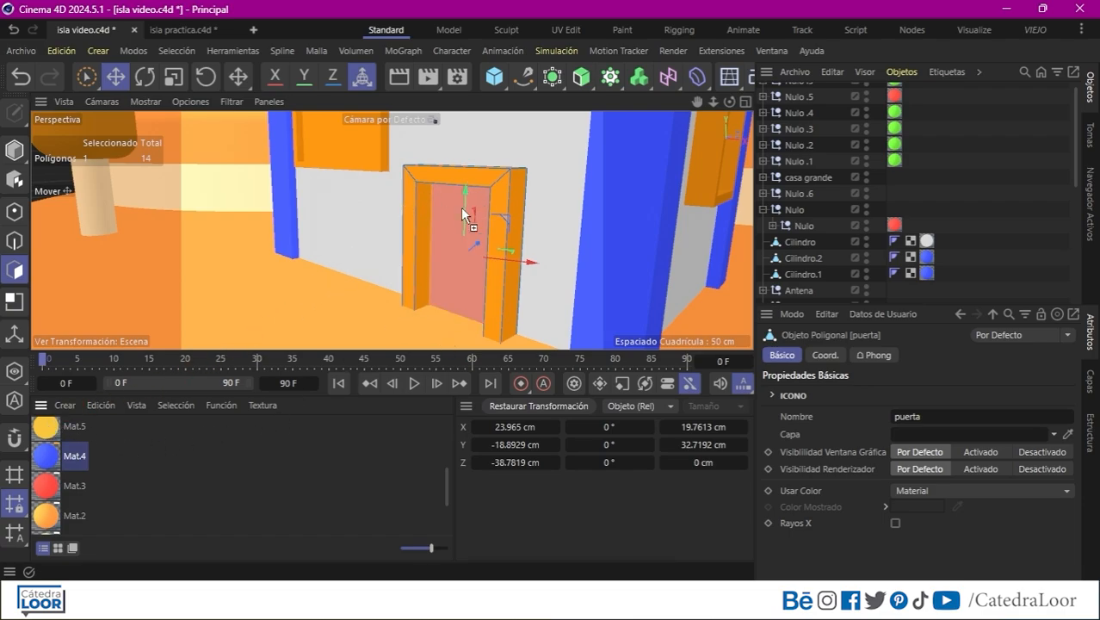
pyautogui.moveTo(478, 257); pyautogui.dragTo(477, 258)
pyautogui.click(15, 151)
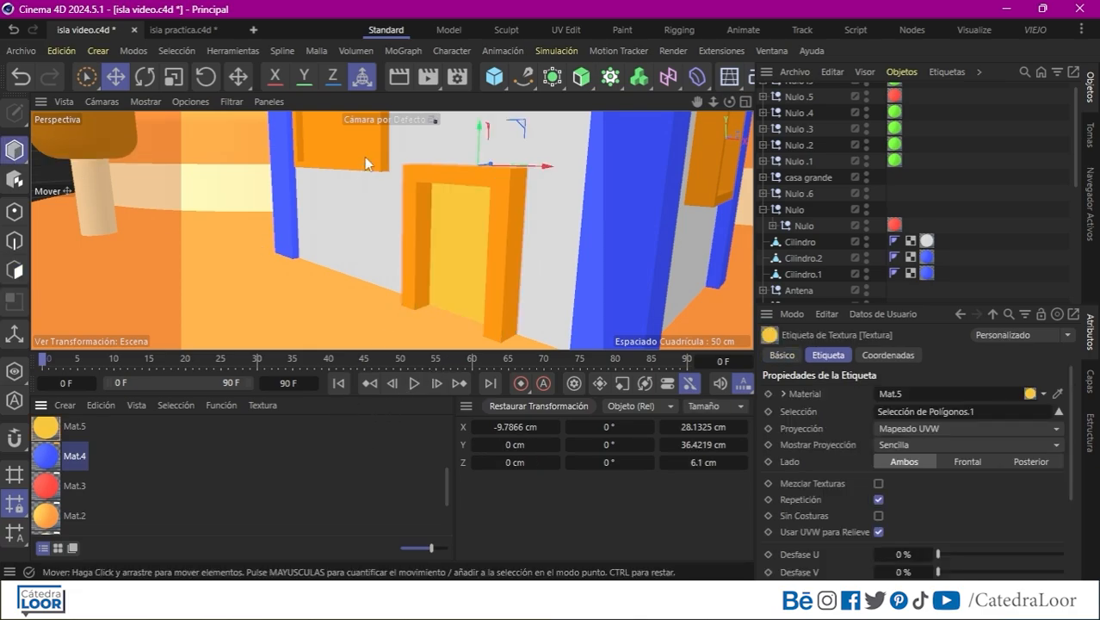
# Assign yellow Mat.5 to the panes of the small front house's windows
pyautogui.click(368, 162)
pyautogui.moveTo(48, 429); pyautogui.dragTo(73, 241)
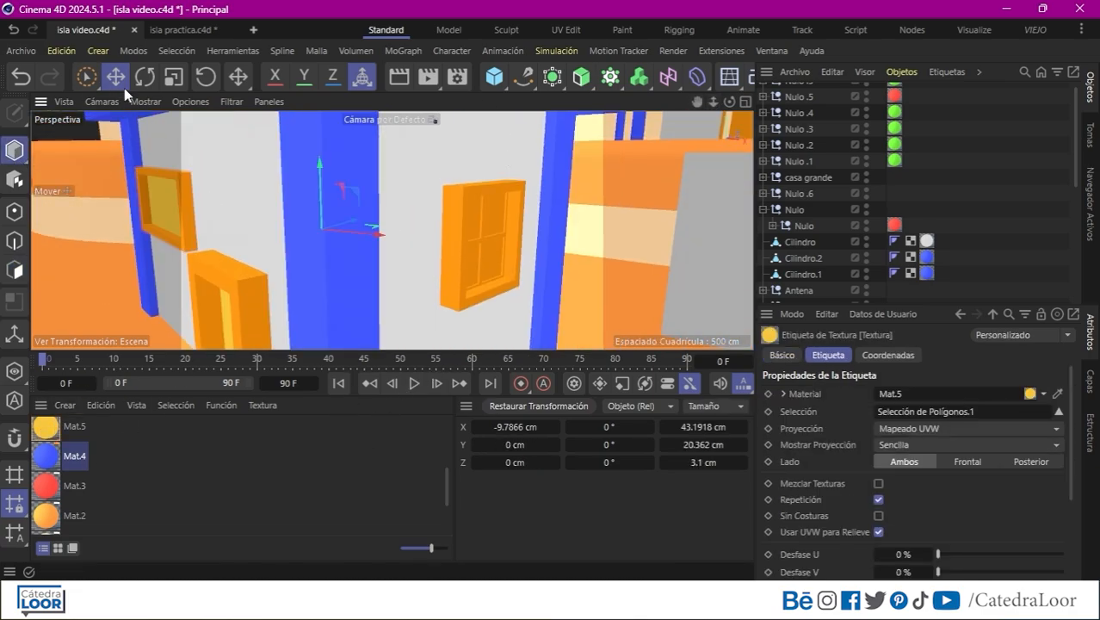
pyautogui.click(522, 177)
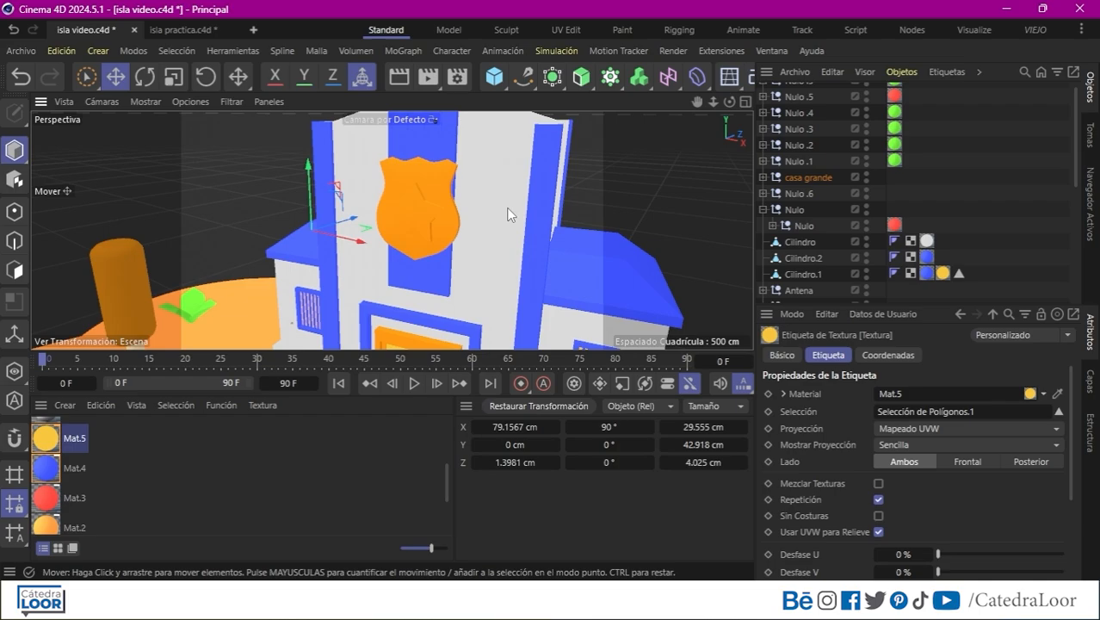
# Brush-select the upper front polygons on both sides of the large house's main block, with the brush size set to 24
pyautogui.moveTo(489, 182); pyautogui.dragTo(380, 249)
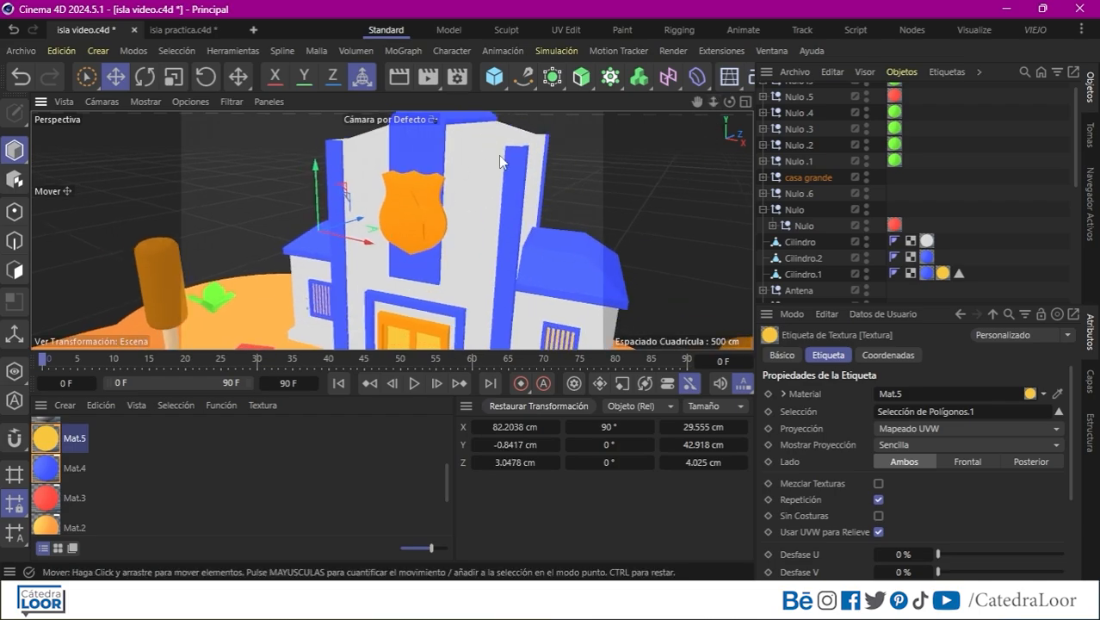
pyautogui.click(474, 196)
pyautogui.click(14, 270)
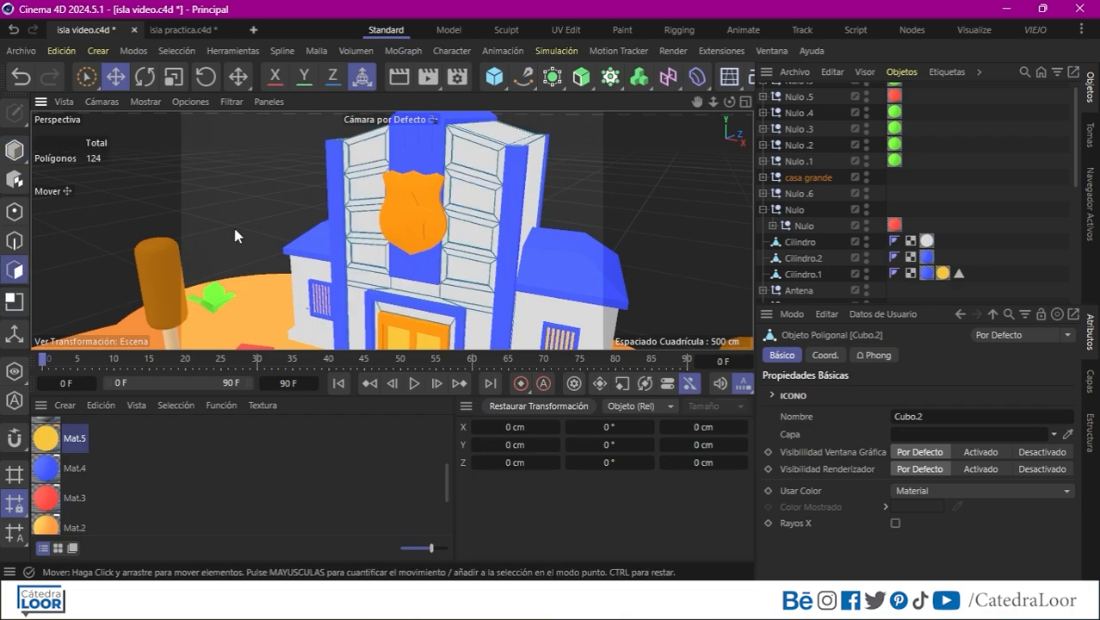
pyautogui.moveTo(713, 101); pyautogui.dragTo(648, 225)
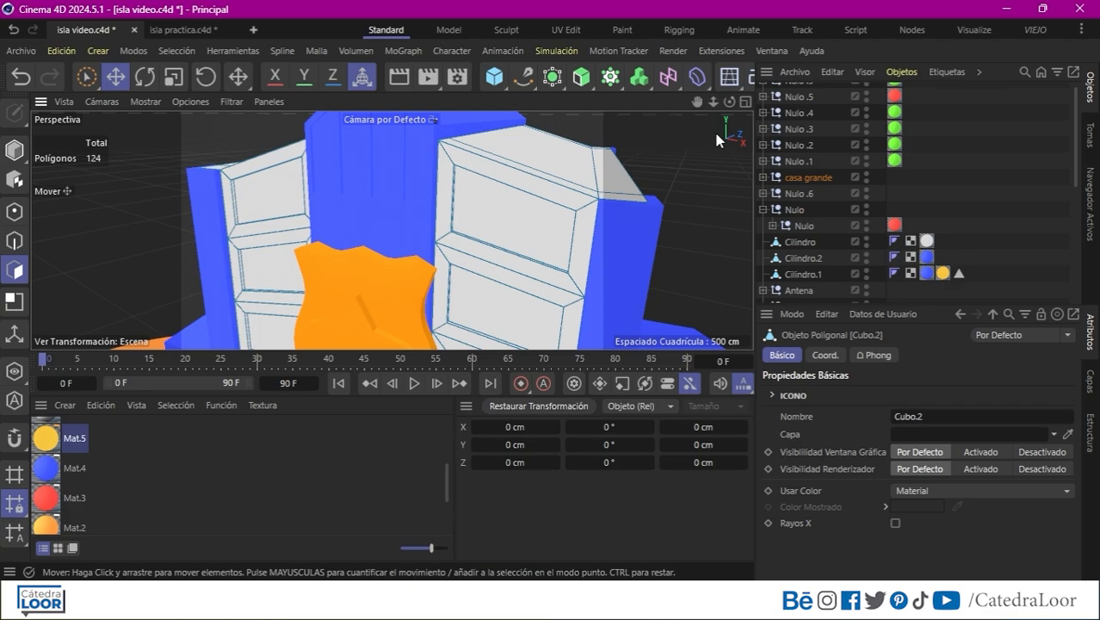
pyautogui.scroll(-3, 719, 140)
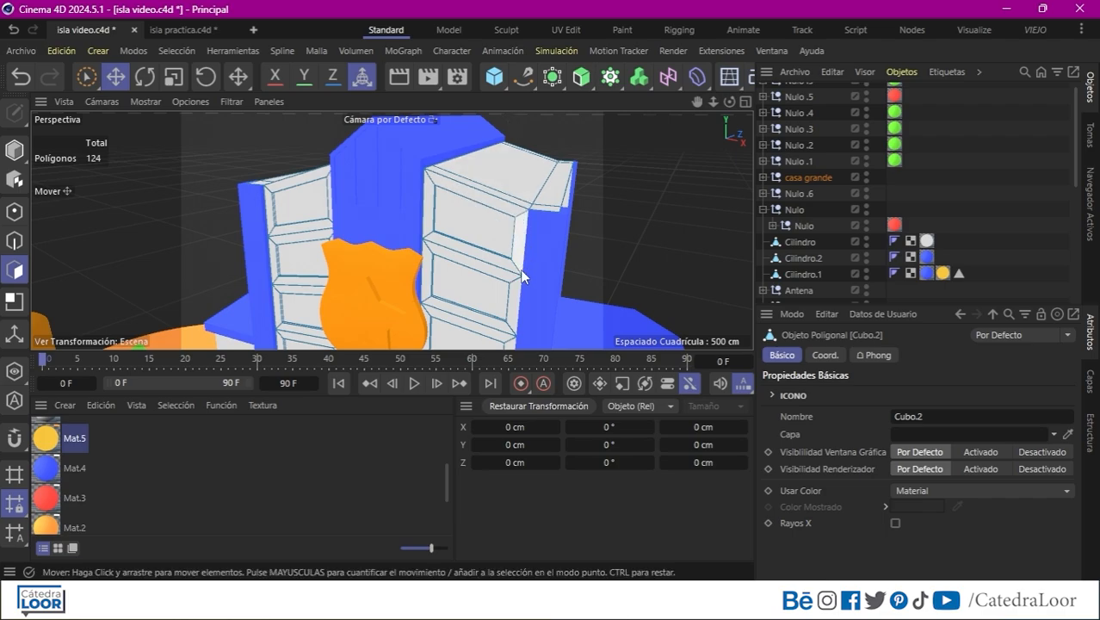
pyautogui.click(177, 51)
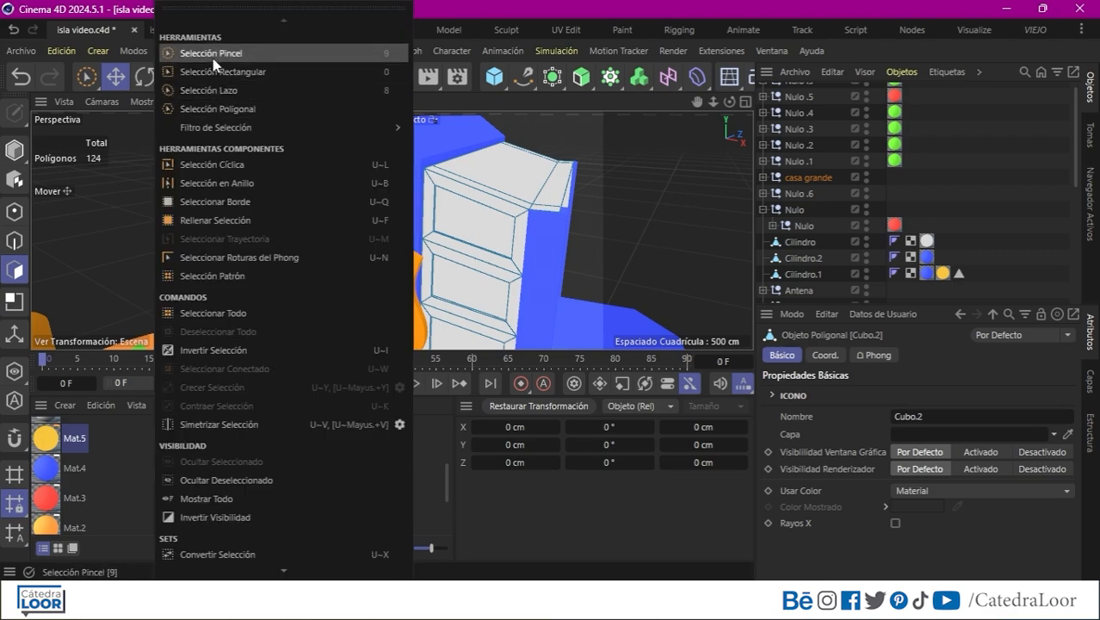
pyautogui.click(210, 54)
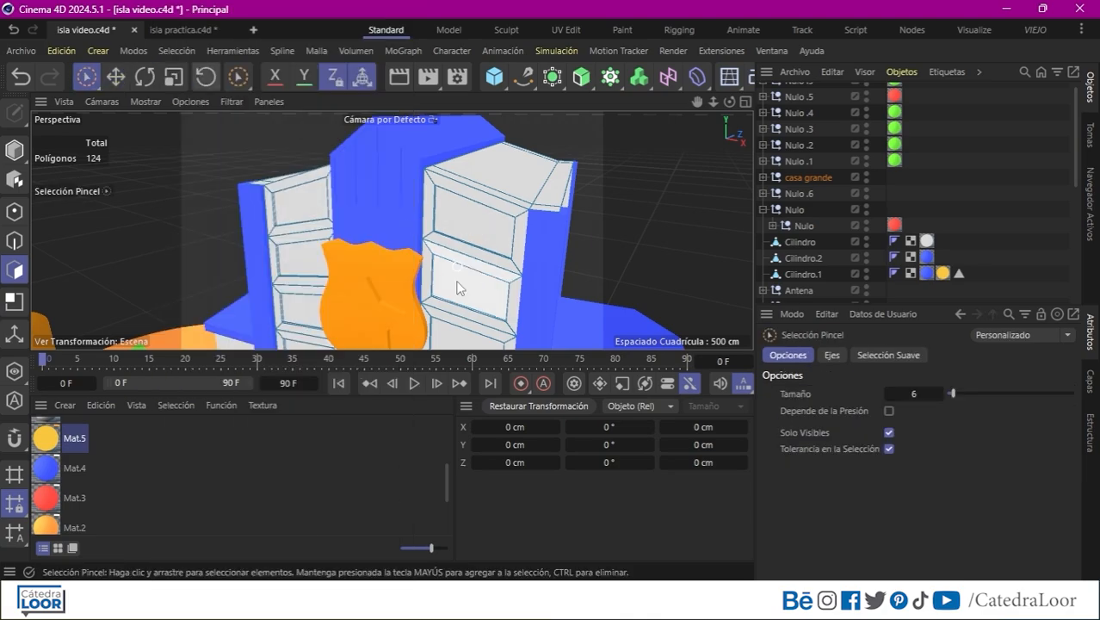
pyautogui.moveTo(459, 285)
pyautogui.mouseDown()
pyautogui.moveTo(455, 311)
pyautogui.moveTo(497, 216)
pyautogui.mouseUp()
pyautogui.keyDown('alt'); pyautogui.moveTo(508, 299); pyautogui.dragTo(525, 213, button='middle'); pyautogui.keyUp('alt')
pyautogui.moveTo(525, 215)
pyautogui.keyDown('shift'); pyautogui.mouseDown()
pyautogui.moveTo(449, 329)
pyautogui.moveTo(349, 305)
pyautogui.moveTo(317, 182)
pyautogui.mouseUp(); pyautogui.keyUp('shift')
pyautogui.moveTo(953, 394); pyautogui.dragTo(981, 399)
pyautogui.keyDown('shift'); pyautogui.moveTo(320, 185); pyautogui.dragTo(315, 129); pyautogui.keyUp('shift')
pyautogui.moveTo(362, 207)
pyautogui.keyDown('alt'); pyautogui.mouseDown()
pyautogui.moveTo(356, 258)
pyautogui.moveTo(366, 194)
pyautogui.mouseUp(); pyautogui.keyUp('alt')
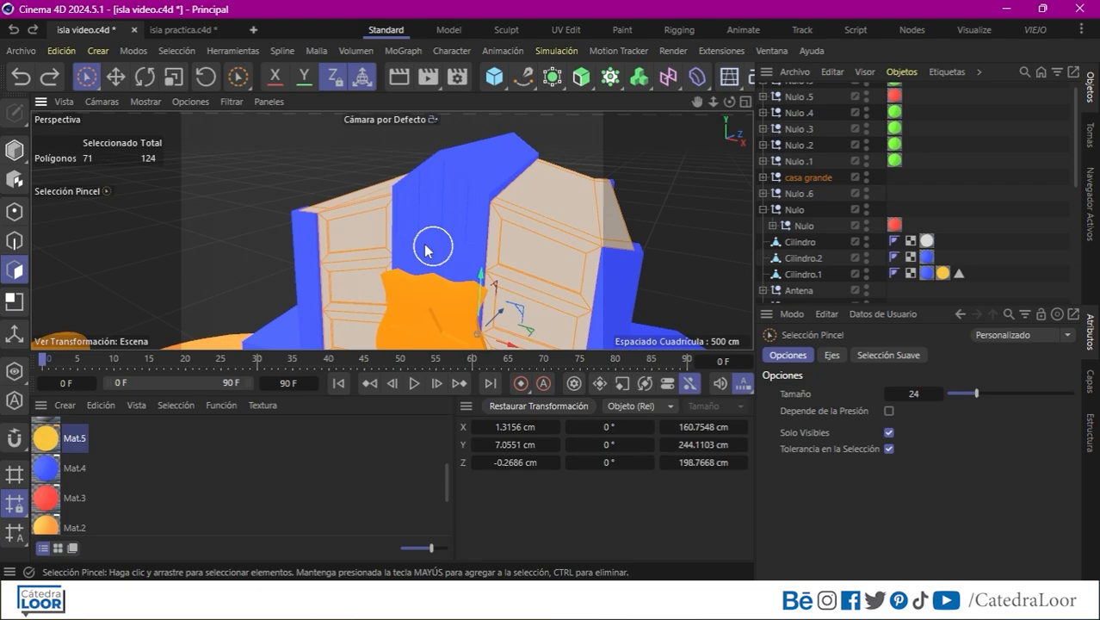
# Extend the selection to the remaining upper polygons of the large house and assign blue Mat.4 to them
pyautogui.scroll(-3, 429, 248)
pyautogui.keyDown('alt'); pyautogui.moveTo(429, 248); pyautogui.dragTo(345, 190); pyautogui.keyUp('alt')
pyautogui.moveTo(176, 214)
pyautogui.keyDown('alt'); pyautogui.mouseDown()
pyautogui.moveTo(436, 222)
pyautogui.moveTo(932, 127)
pyautogui.mouseUp(); pyautogui.keyUp('alt')
pyautogui.scroll(4, 594, 151)
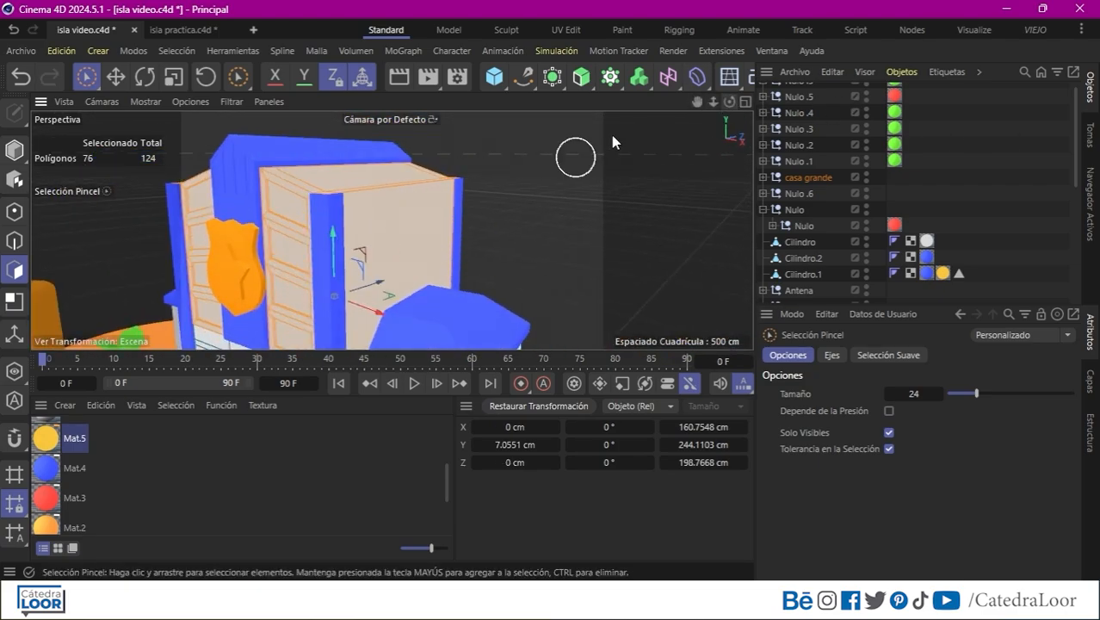
pyautogui.keyDown('alt'); pyautogui.moveTo(614, 142); pyautogui.dragTo(447, 258); pyautogui.keyUp('alt')
pyautogui.moveTo(47, 469); pyautogui.dragTo(418, 183)
# Select the eight recessed front panels beside the large house's shield and assign yellow Mat.5 to them
pyautogui.scroll(3, 456, 198)
pyautogui.moveTo(697, 102); pyautogui.dragTo(698, 164)
pyautogui.click(429, 198)
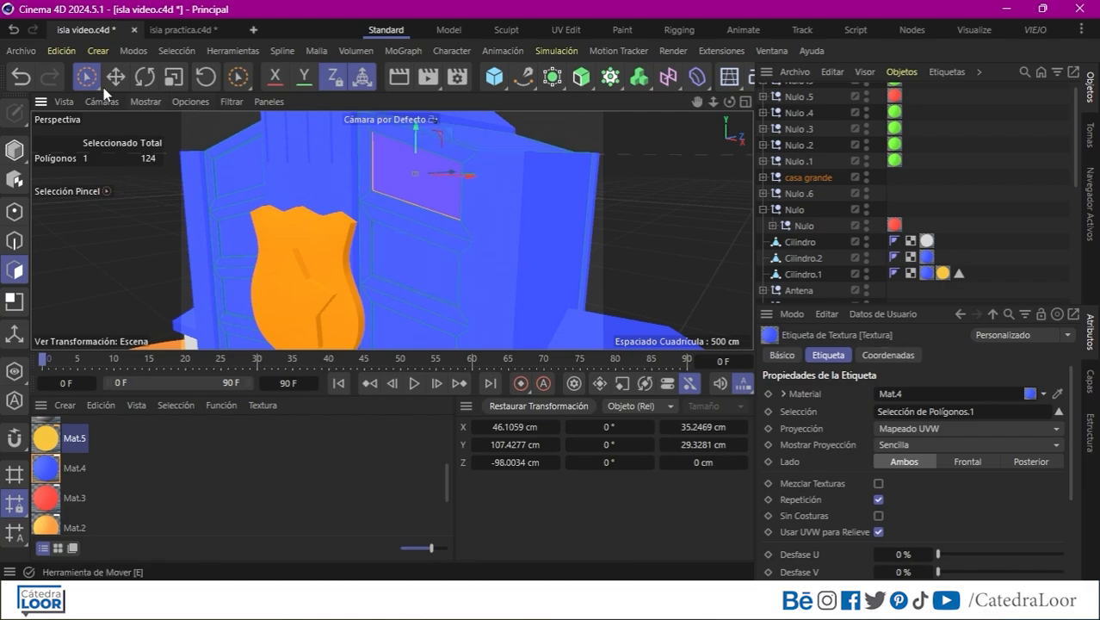
pyautogui.keyDown('shift'); pyautogui.click(239, 168); pyautogui.keyUp('shift')
pyautogui.keyDown('shift'); pyautogui.click(235, 239); pyautogui.keyUp('shift')
pyautogui.keyDown('shift'); pyautogui.click(415, 250); pyautogui.keyUp('shift')
pyautogui.moveTo(697, 103); pyautogui.dragTo(731, 30)
pyautogui.keyDown('shift'); pyautogui.click(448, 232); pyautogui.keyUp('shift')
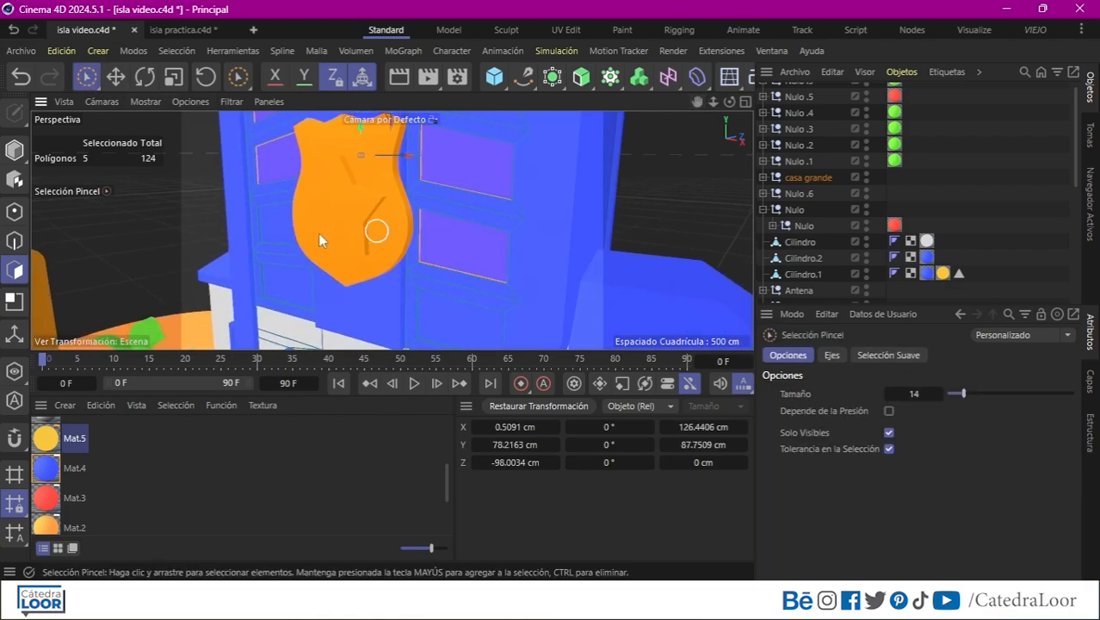
pyautogui.keyDown('shift'); pyautogui.click(278, 229); pyautogui.keyUp('shift')
pyautogui.keyDown('shift'); pyautogui.click(286, 287); pyautogui.keyUp('shift')
pyautogui.keyDown('shift'); pyautogui.click(456, 312); pyautogui.keyUp('shift')
pyautogui.moveTo(712, 102); pyautogui.dragTo(683, 145)
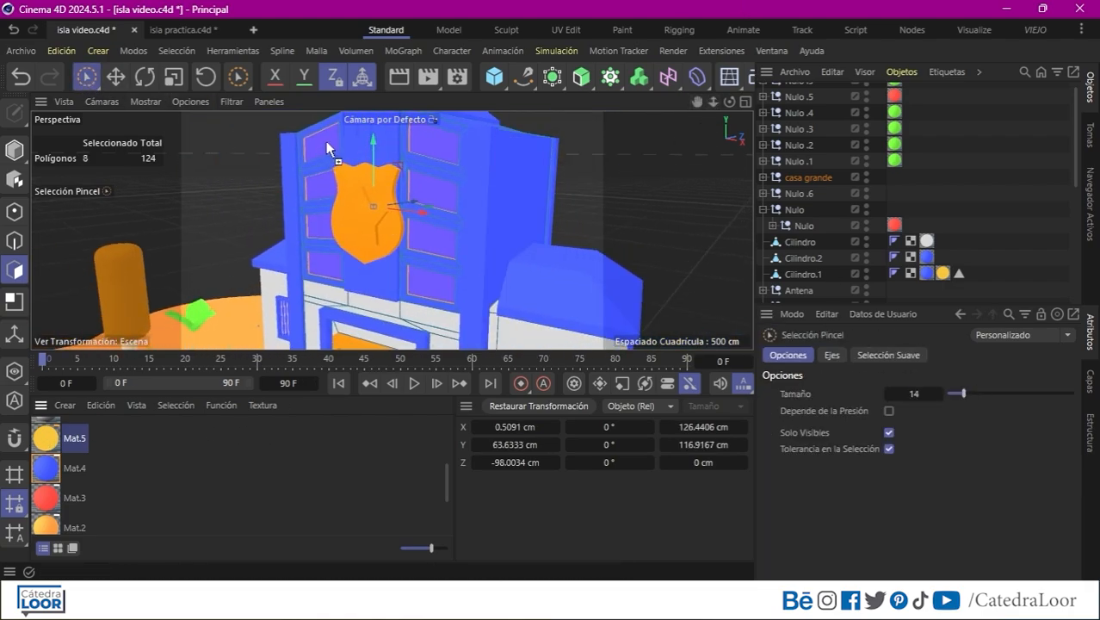
pyautogui.moveTo(327, 148); pyautogui.dragTo(326, 147)
pyautogui.moveTo(712, 102); pyautogui.dragTo(727, 268)
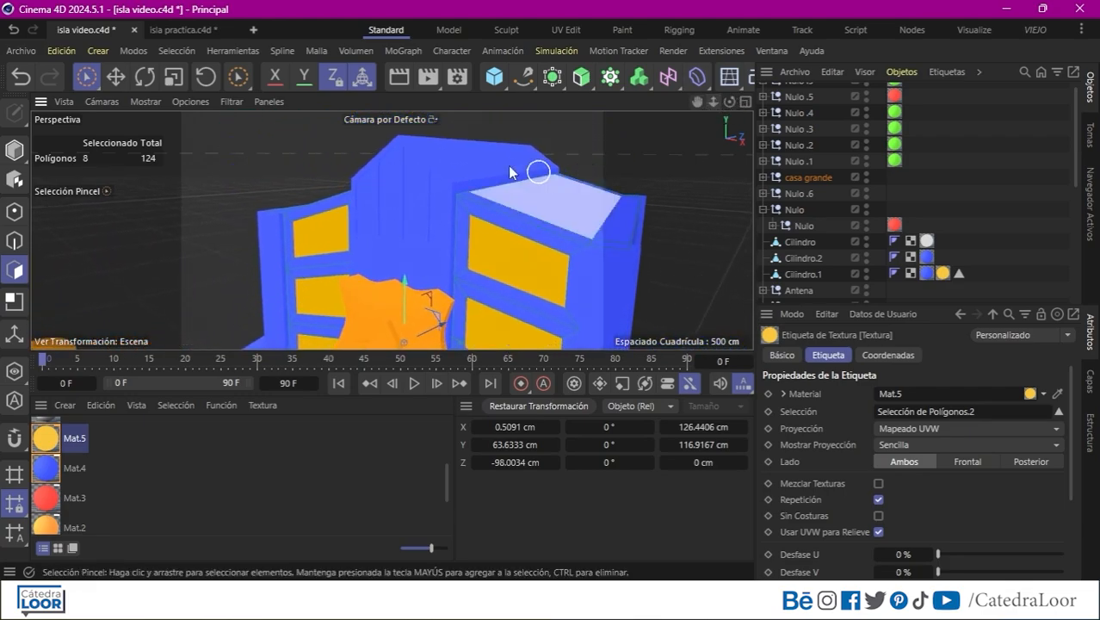
pyautogui.click(116, 77)
pyautogui.click(420, 265)
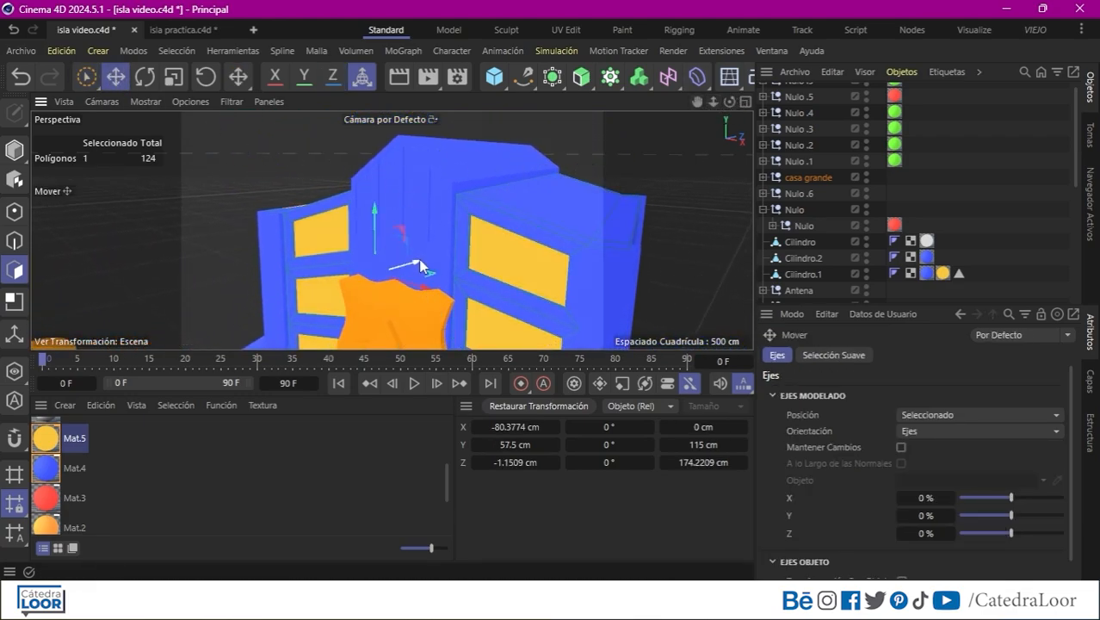
pyautogui.click(15, 150)
pyautogui.click(14, 270)
pyautogui.moveTo(714, 101); pyautogui.dragTo(731, 110)
pyautogui.click(15, 151)
# Loop-select polygon rings around the top rim of the Cilindro tower and assign blue Mat.4 to them
pyautogui.click(802, 274)
pyautogui.click(800, 242)
pyautogui.middleClick(715, 164)
pyautogui.middleClick(533, 132)
pyautogui.click(803, 274)
pyautogui.middleClick(345, 172)
pyautogui.click(801, 242)
pyautogui.click(15, 269)
pyautogui.click(176, 51)
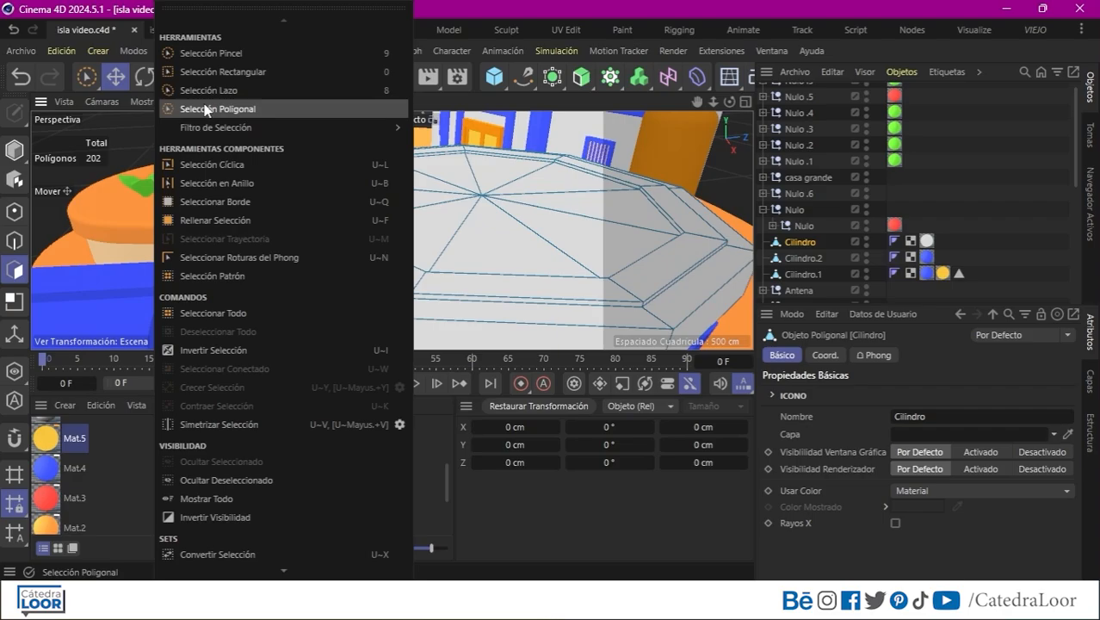
pyautogui.click(204, 164)
pyautogui.click(344, 242)
pyautogui.keyDown('shift'); pyautogui.click(306, 238); pyautogui.keyUp('shift')
pyautogui.keyDown('shift'); pyautogui.click(302, 245); pyautogui.keyUp('shift')
pyautogui.moveTo(46, 469); pyautogui.dragTo(344, 245)
# Assign blue Mat.4 to another upper polygon ring and to the base ring of the Cilindro tower
pyautogui.moveTo(729, 101); pyautogui.dragTo(722, 101)
pyautogui.moveTo(45, 468); pyautogui.dragTo(431, 138)
pyautogui.moveTo(713, 102); pyautogui.dragTo(721, 102)
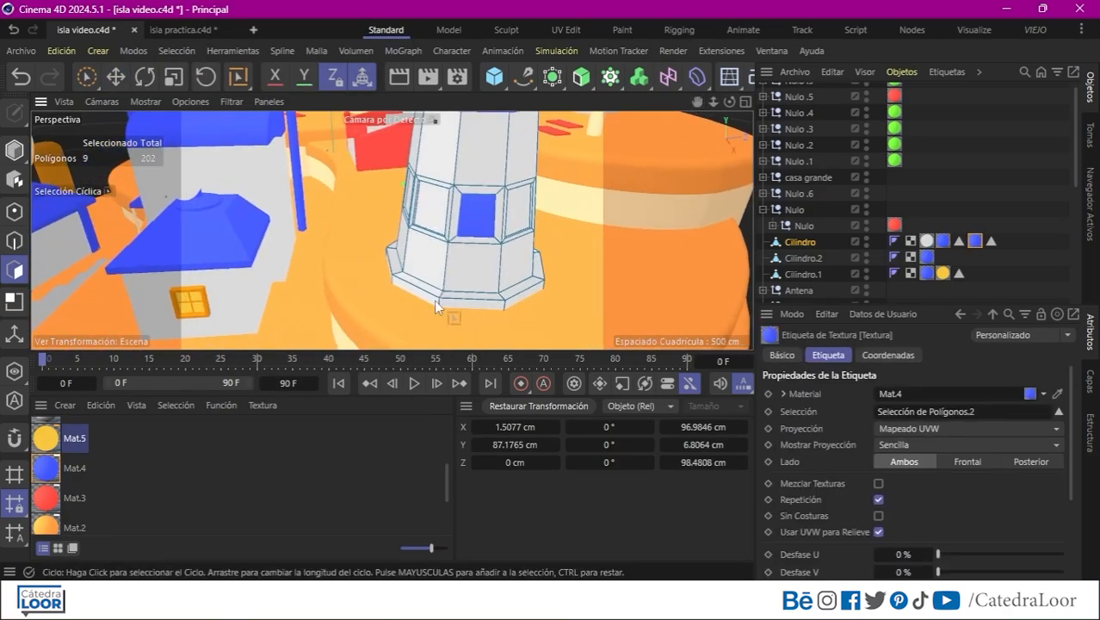
pyautogui.click(433, 299)
pyautogui.moveTo(46, 468); pyautogui.dragTo(434, 300)
# Brush-select the window frame polygons around the Cilindro tower and assign blue Mat.4 to them
pyautogui.moveTo(713, 102); pyautogui.dragTo(720, 102)
pyautogui.click(87, 76)
pyautogui.moveTo(458, 262); pyautogui.dragTo(507, 250)
pyautogui.moveTo(729, 102); pyautogui.dragTo(690, 123)
pyautogui.keyDown('shift'); pyautogui.moveTo(517, 189); pyautogui.dragTo(459, 176); pyautogui.keyUp('shift')
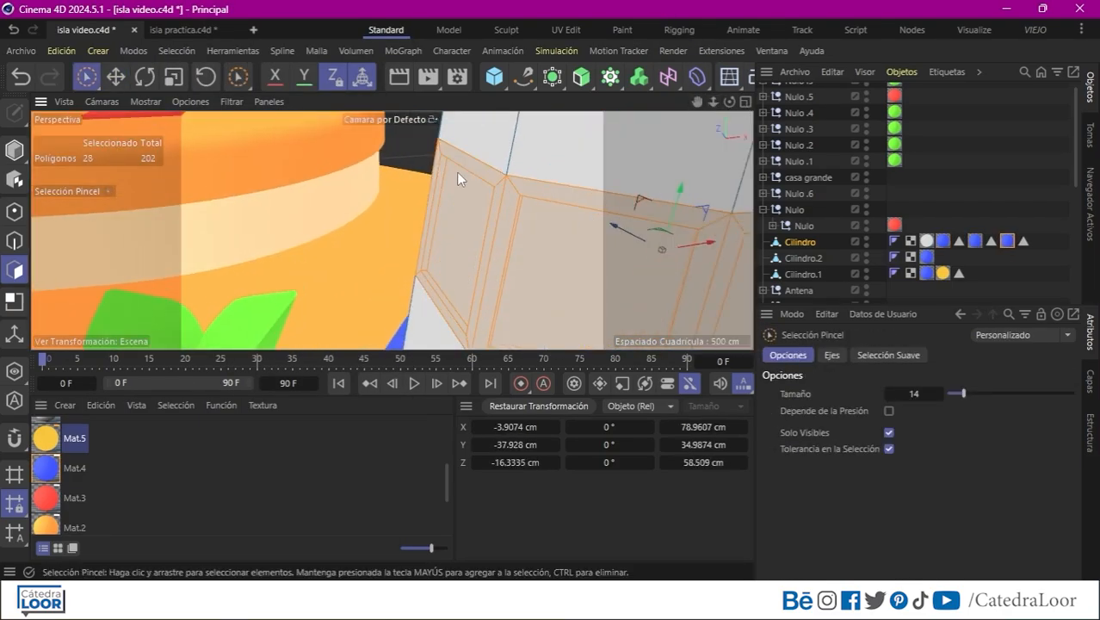
pyautogui.moveTo(729, 101); pyautogui.dragTo(690, 102)
pyautogui.keyDown('shift'); pyautogui.moveTo(301, 159); pyautogui.dragTo(273, 155); pyautogui.keyUp('shift')
pyautogui.hotkey('ctrl', 'z')
pyautogui.moveTo(728, 101); pyautogui.dragTo(690, 102)
pyautogui.keyDown('shift'); pyautogui.moveTo(405, 225); pyautogui.dragTo(360, 225); pyautogui.keyUp('shift')
pyautogui.moveTo(45, 468); pyautogui.dragTo(360, 226)
# Assign yellow Mat.5 to the window pane polygons of the Cilindro tower
pyautogui.click(469, 253)
pyautogui.moveTo(45, 438)
pyautogui.mouseDown()
pyautogui.moveTo(469, 253)
pyautogui.moveTo(307, 221)
pyautogui.mouseUp()
pyautogui.moveTo(728, 101); pyautogui.dragTo(656, 109)
pyautogui.click(581, 182)
pyautogui.moveTo(45, 438); pyautogui.dragTo(580, 183)
# Loop-select several polygon rings on the other tower and assign blue Mat.4 to them
pyautogui.moveTo(713, 101); pyautogui.dragTo(680, 101)
pyautogui.click(115, 76)
pyautogui.click(408, 216)
pyautogui.press('u')
pyautogui.press('l')
pyautogui.click(396, 213)
pyautogui.keyDown('shift'); pyautogui.click(513, 282); pyautogui.keyUp('shift')
pyautogui.keyDown('shift'); pyautogui.click(312, 194); pyautogui.keyUp('shift')
pyautogui.moveTo(697, 102)
pyautogui.mouseDown()
pyautogui.moveTo(800, 186)
pyautogui.moveTo(753, 101)
pyautogui.mouseUp()
pyautogui.keyDown('shift'); pyautogui.click(434, 129); pyautogui.keyUp('shift')
pyautogui.moveTo(46, 468); pyautogui.dragTo(469, 146)
# Assign blue Mat.4 and yellow Mat.5 to selected polygons of the satellite dish on top of the tower
pyautogui.moveTo(729, 101)
pyautogui.mouseDown()
pyautogui.moveTo(708, 100)
pyautogui.moveTo(754, 102)
pyautogui.mouseUp()
pyautogui.click(116, 77)
pyautogui.click(455, 159)
pyautogui.click(14, 150)
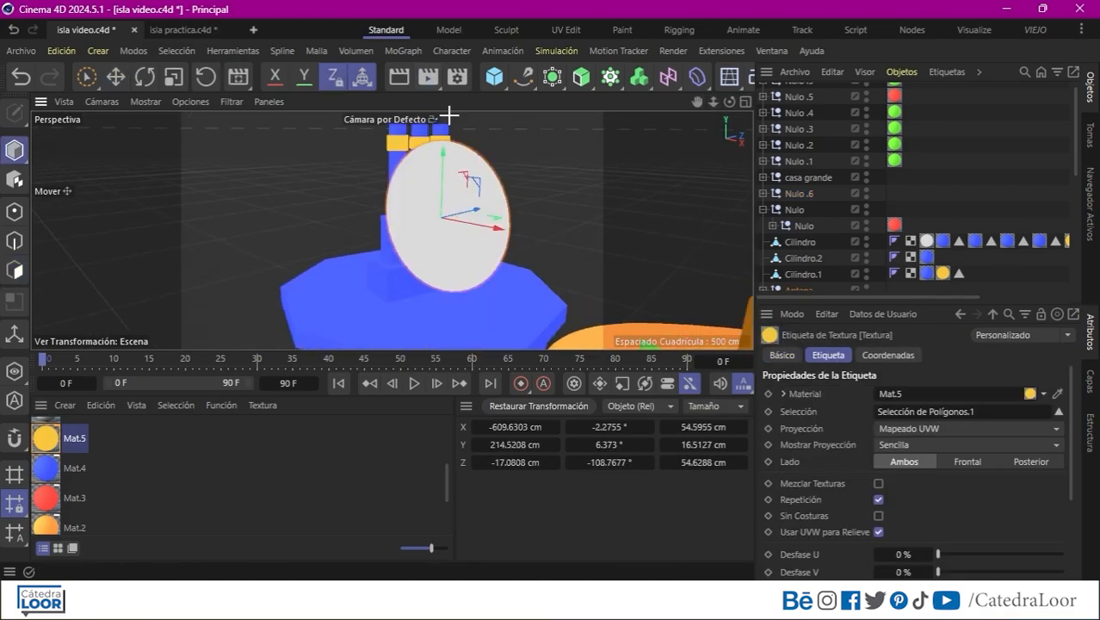
pyautogui.click(14, 270)
pyautogui.click(87, 76)
pyautogui.moveTo(46, 468); pyautogui.dragTo(437, 222)
pyautogui.press('u')
pyautogui.press('l')
pyautogui.click(447, 228)
pyautogui.moveTo(45, 438); pyautogui.dragTo(443, 224)
# Assign blue Mat.4 and yellow Mat.5 to selected polygons of the satellite dish on the middle house
pyautogui.click(14, 270)
pyautogui.click(87, 77)
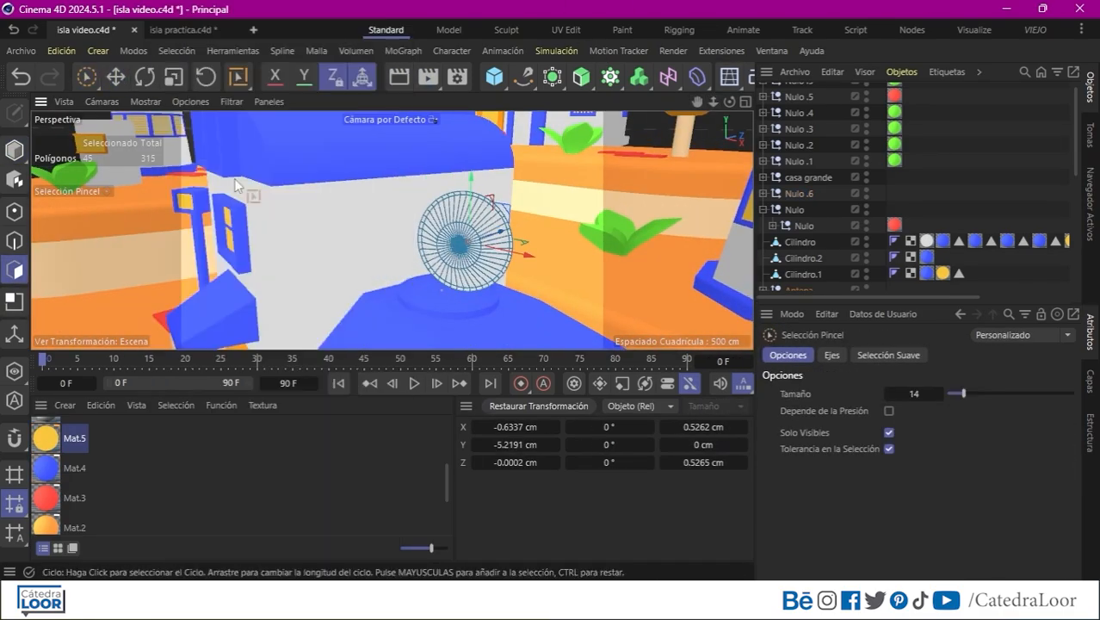
pyautogui.moveTo(46, 468); pyautogui.dragTo(453, 230)
pyautogui.moveTo(45, 438); pyautogui.dragTo(494, 250)
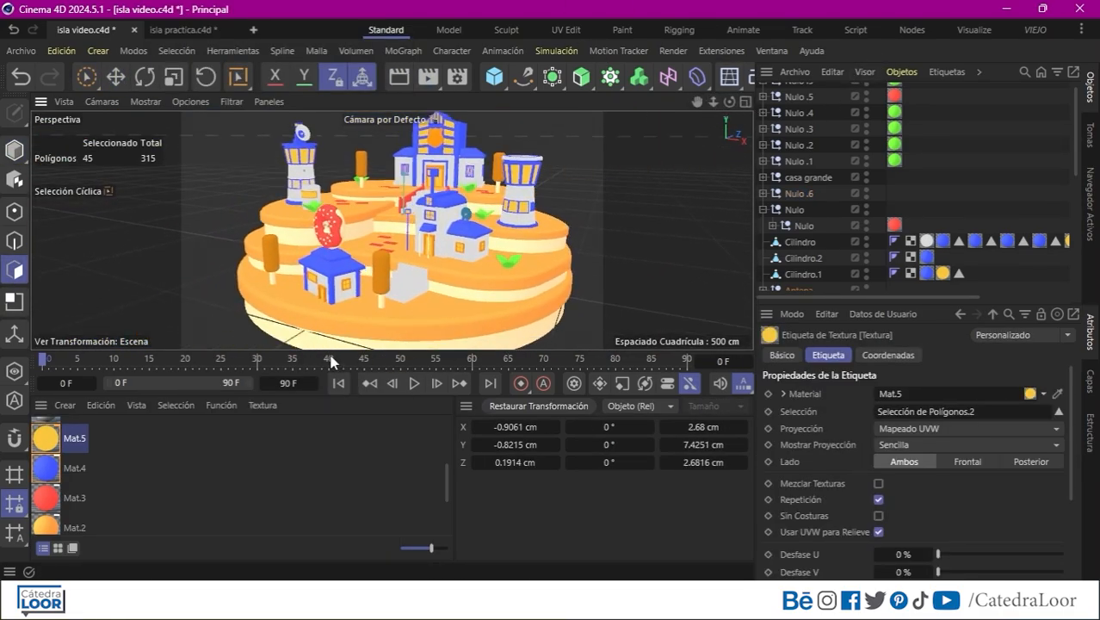
# Enable Iluminación Global (IG) and Oclusión Ambiental in the render settings
pyautogui.moveTo(332, 353); pyautogui.dragTo(344, 447)
pyautogui.moveTo(713, 101); pyautogui.dragTo(685, 117)
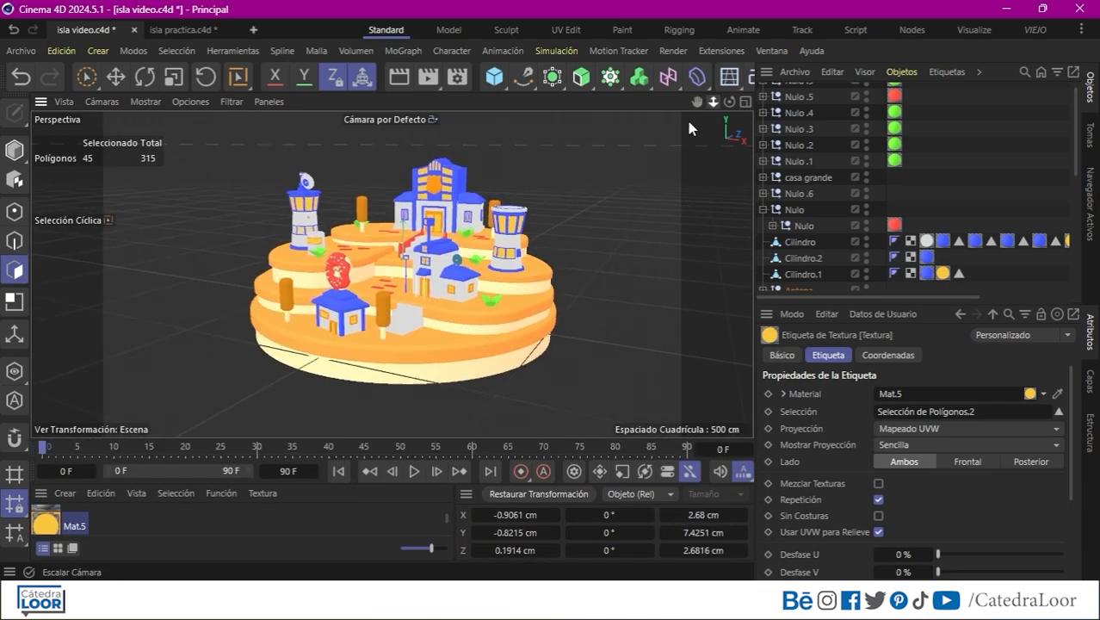
pyautogui.click(457, 78)
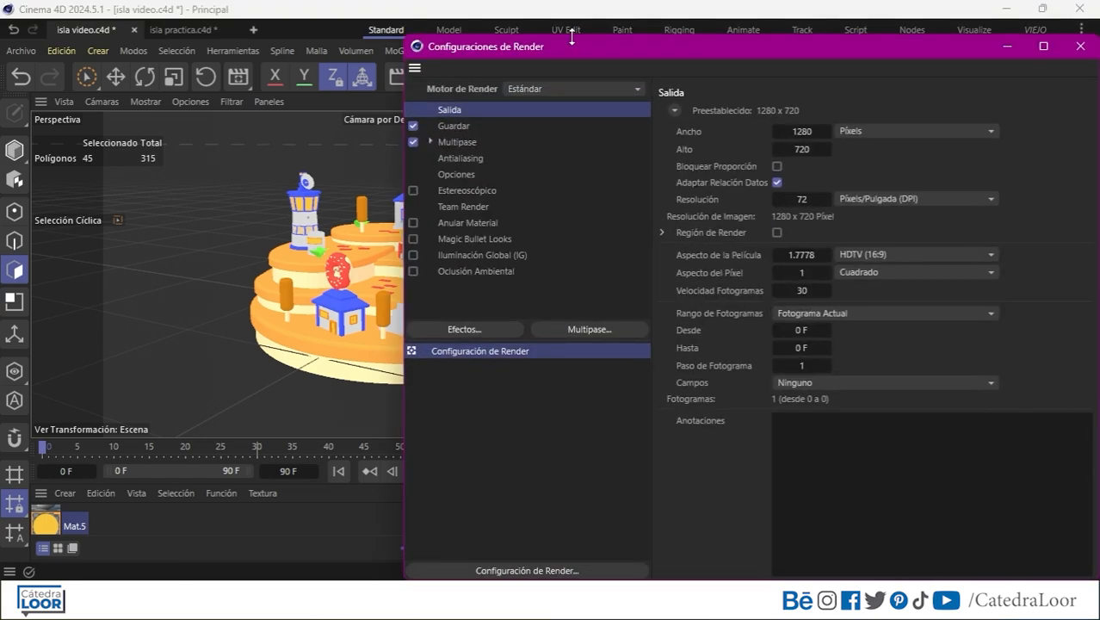
pyautogui.moveTo(591, 48); pyautogui.dragTo(570, 36)
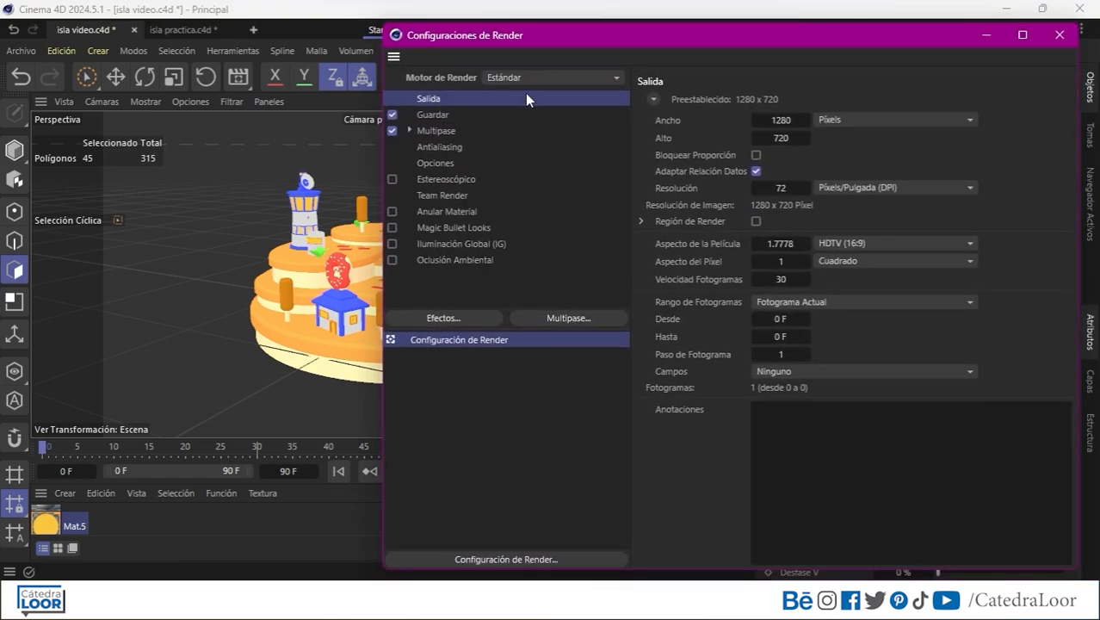
pyautogui.click(439, 317)
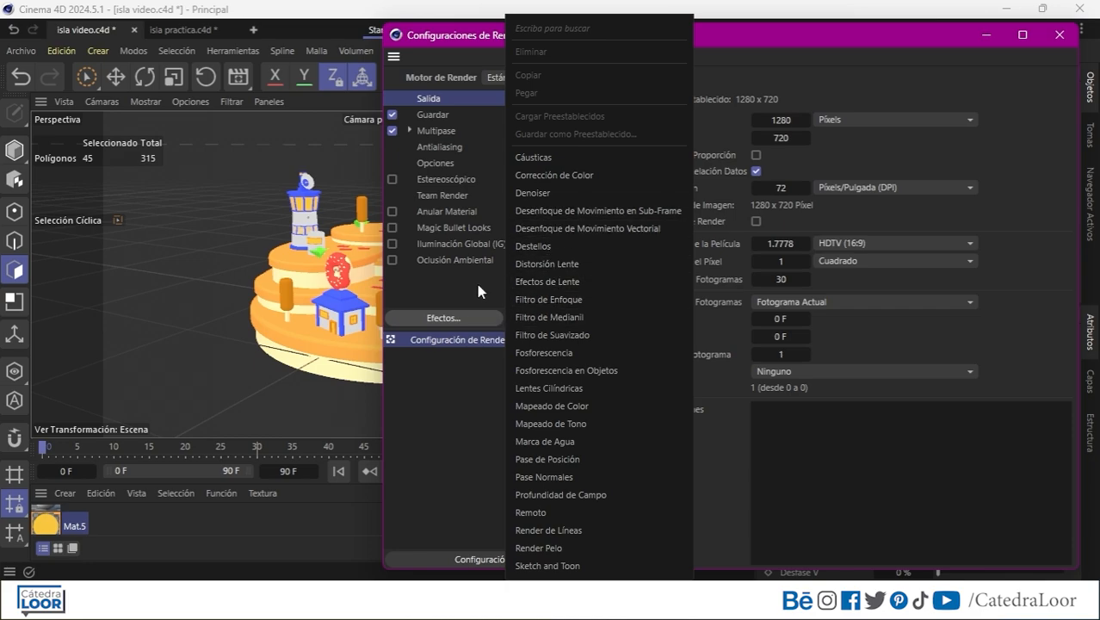
pyautogui.click(426, 286)
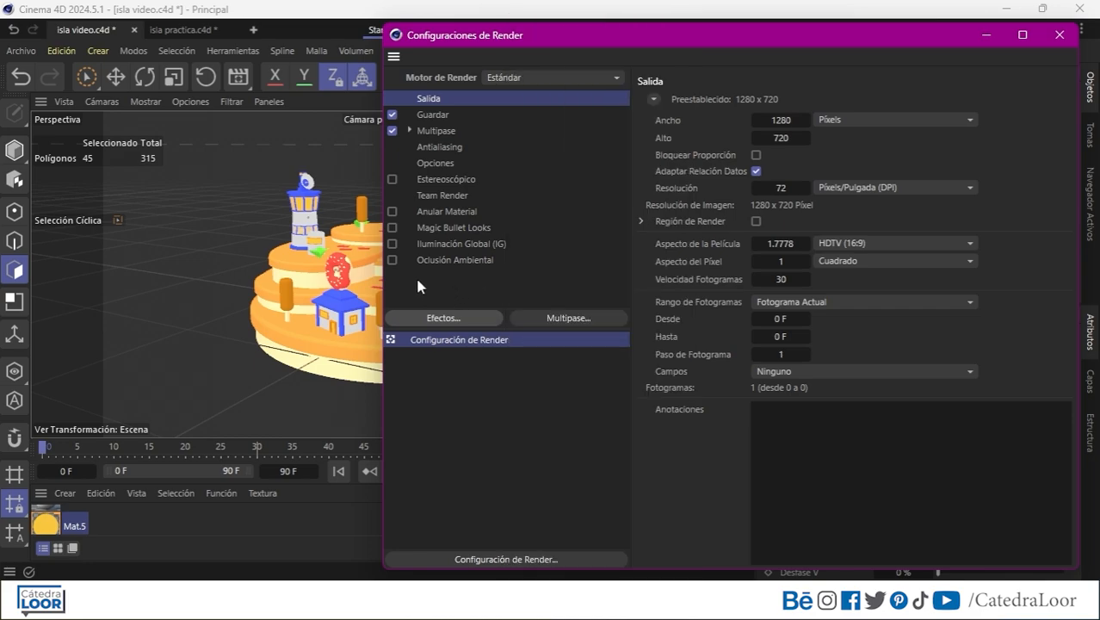
pyautogui.click(393, 244)
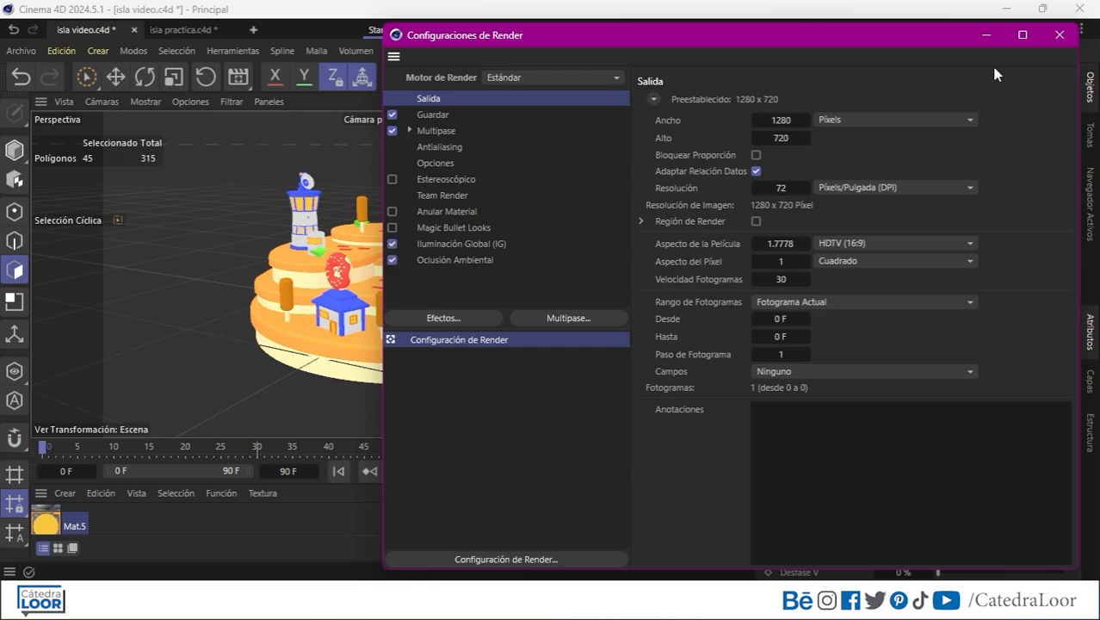
pyautogui.click(1060, 35)
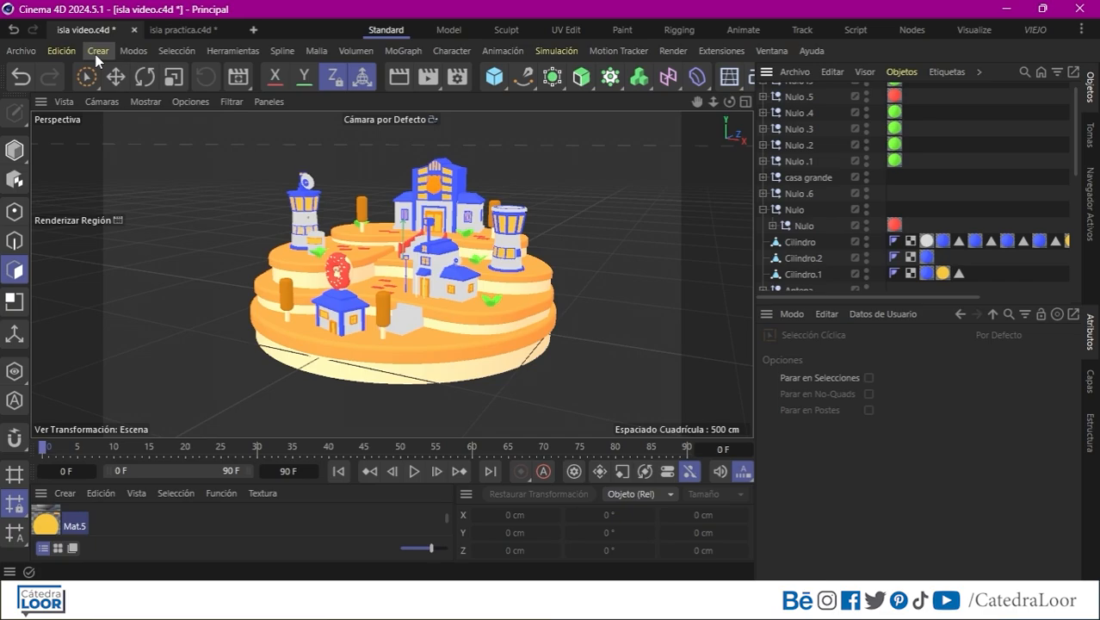
# Add a Cielo environment object to the scene
pyautogui.click(97, 52)
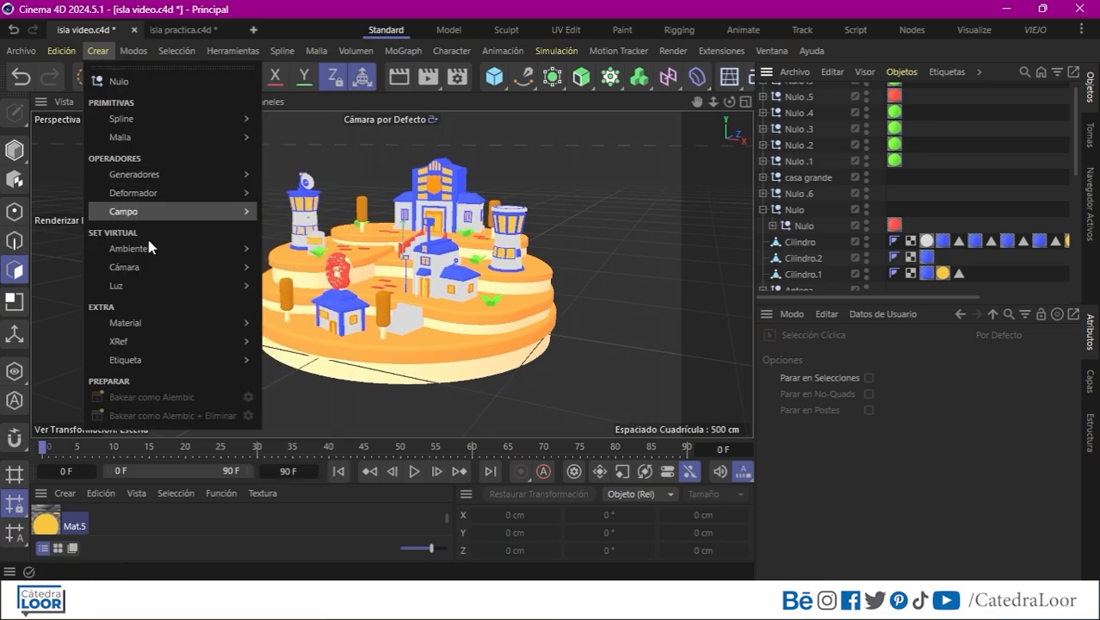
pyautogui.moveTo(166, 252)
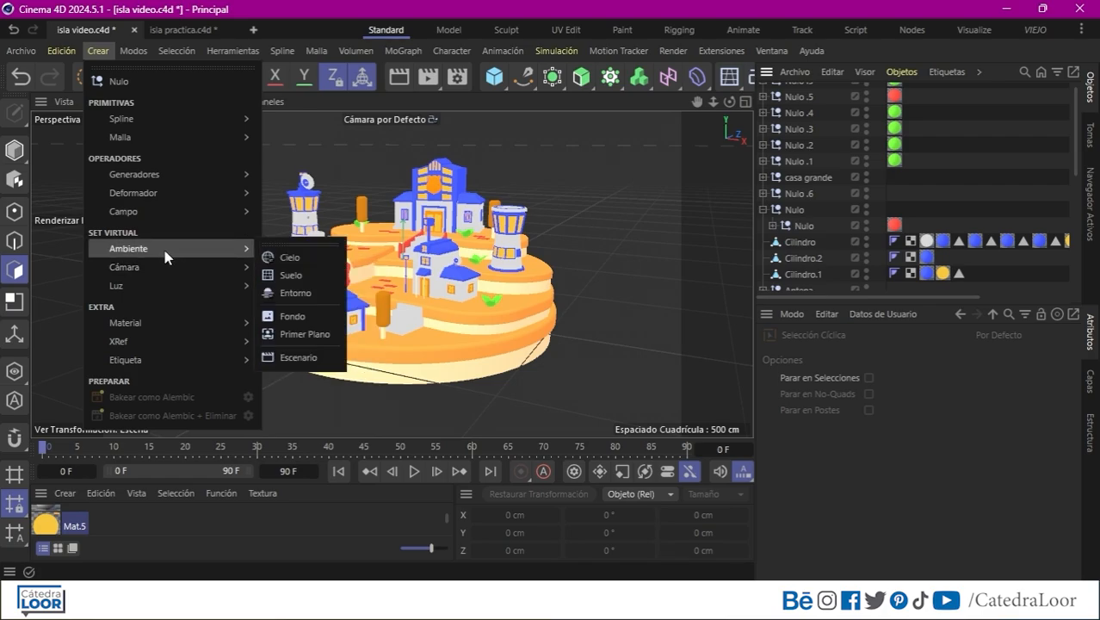
pyautogui.click(284, 258)
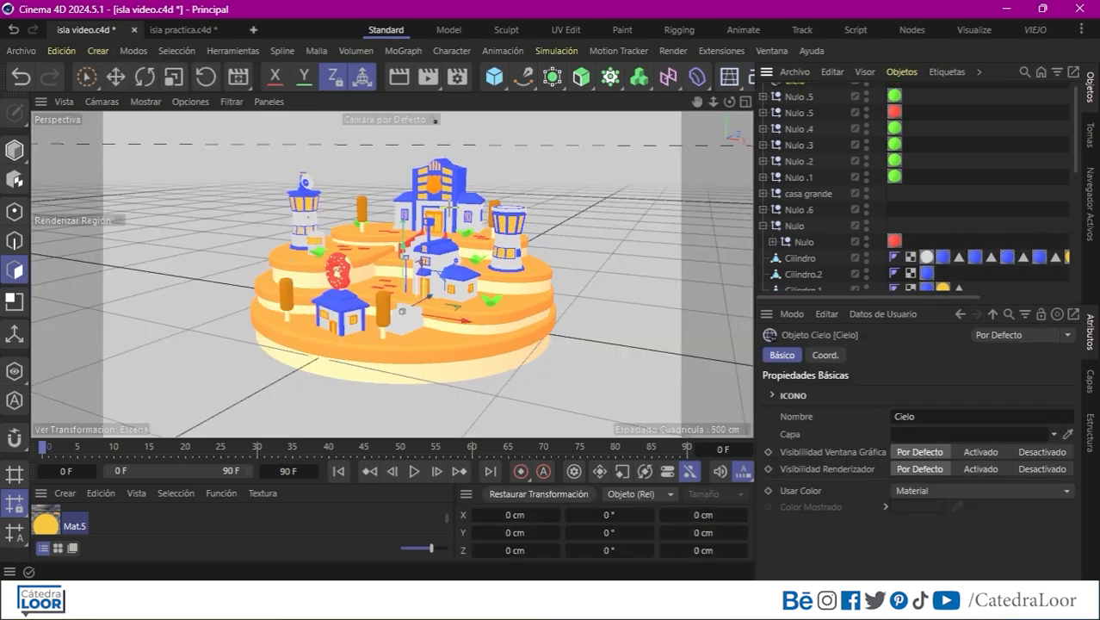
# Frame the whole island in the perspective view and render the region around it
pyautogui.moveTo(700, 108); pyautogui.dragTo(678, 126)
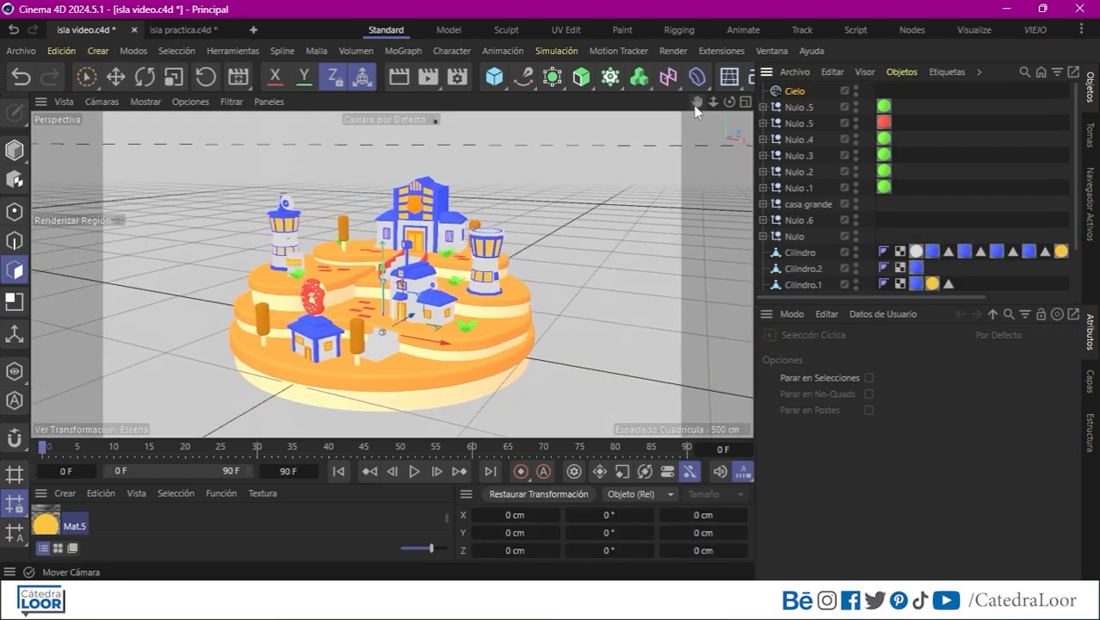
pyautogui.moveTo(697, 103); pyautogui.dragTo(678, 122)
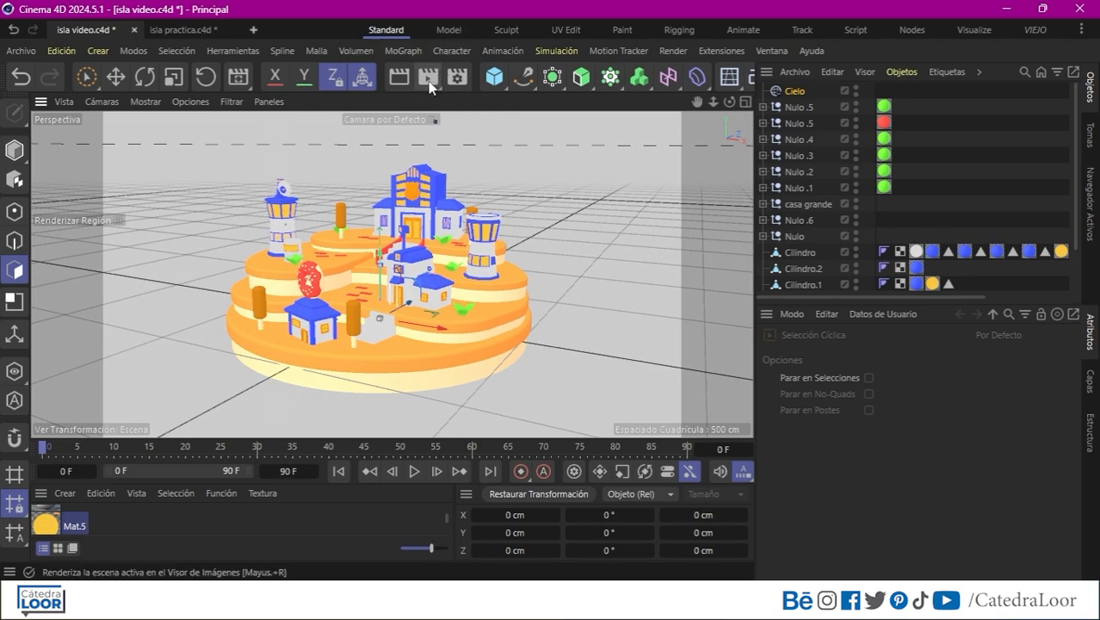
pyautogui.click(429, 83)
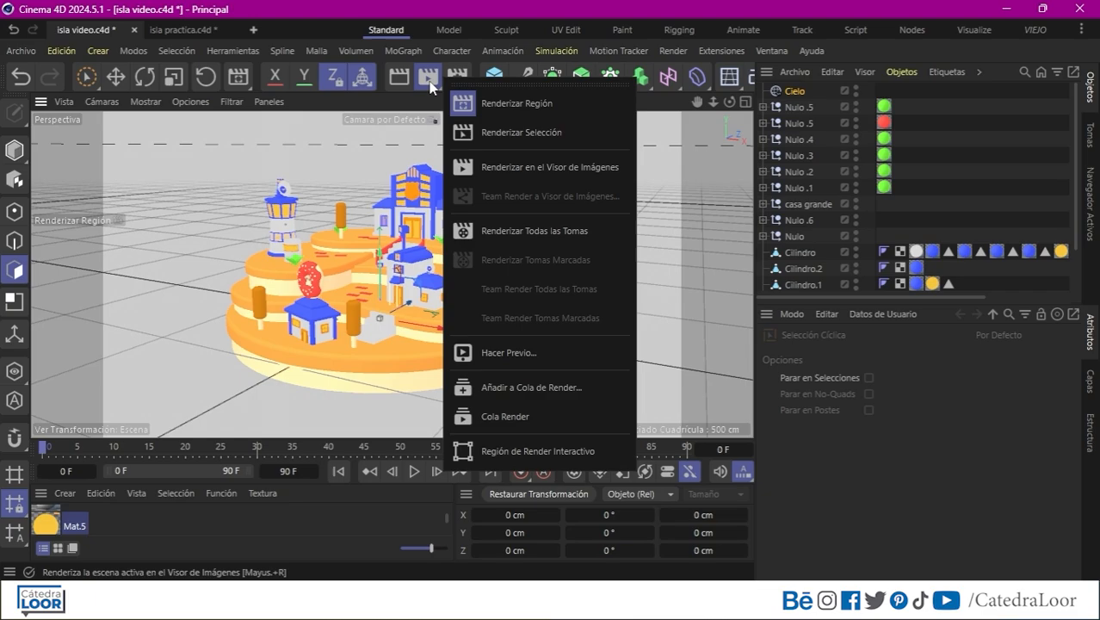
pyautogui.click(487, 105)
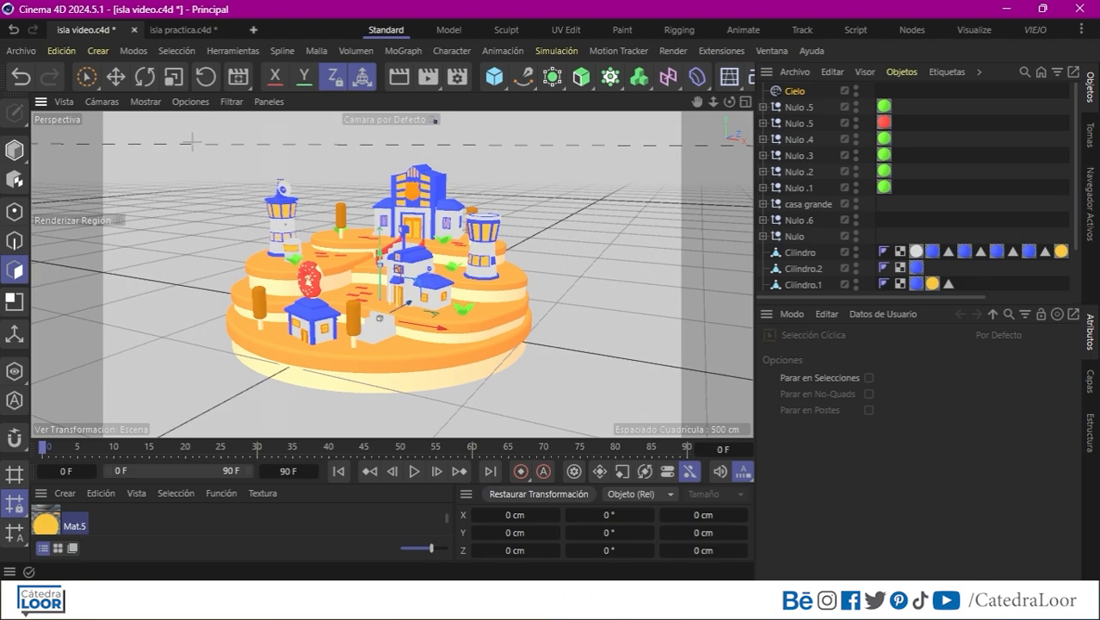
pyautogui.moveTo(195, 141); pyautogui.dragTo(572, 411)
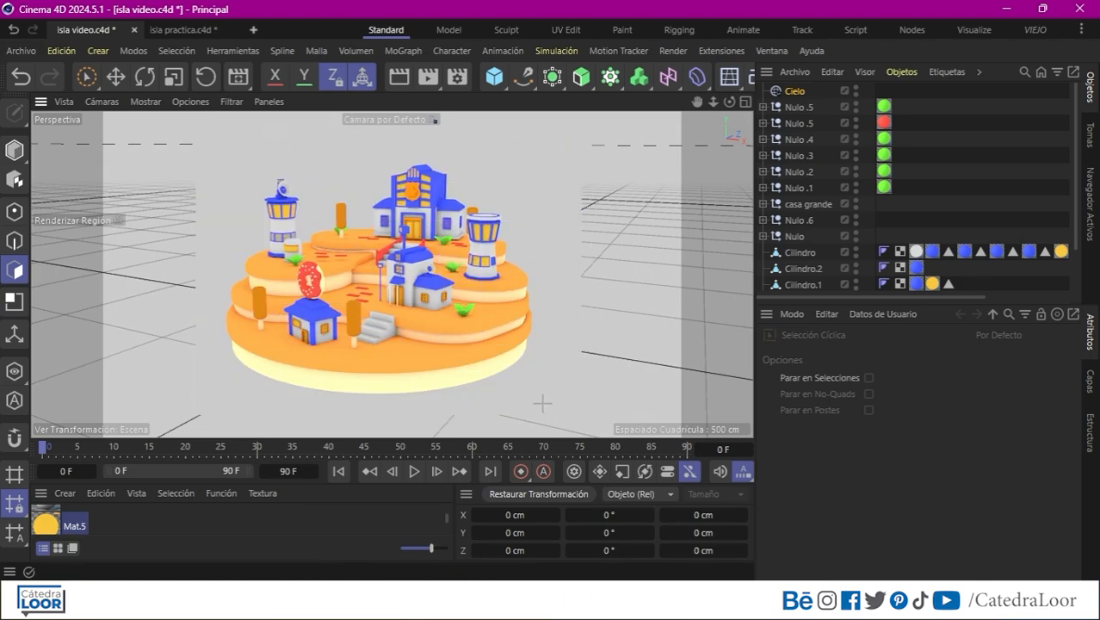
# Add a Plano primitive with 1 width segment and 2 height segments, and convert it to an editable object
pyautogui.moveTo(728, 105); pyautogui.dragTo(721, 112)
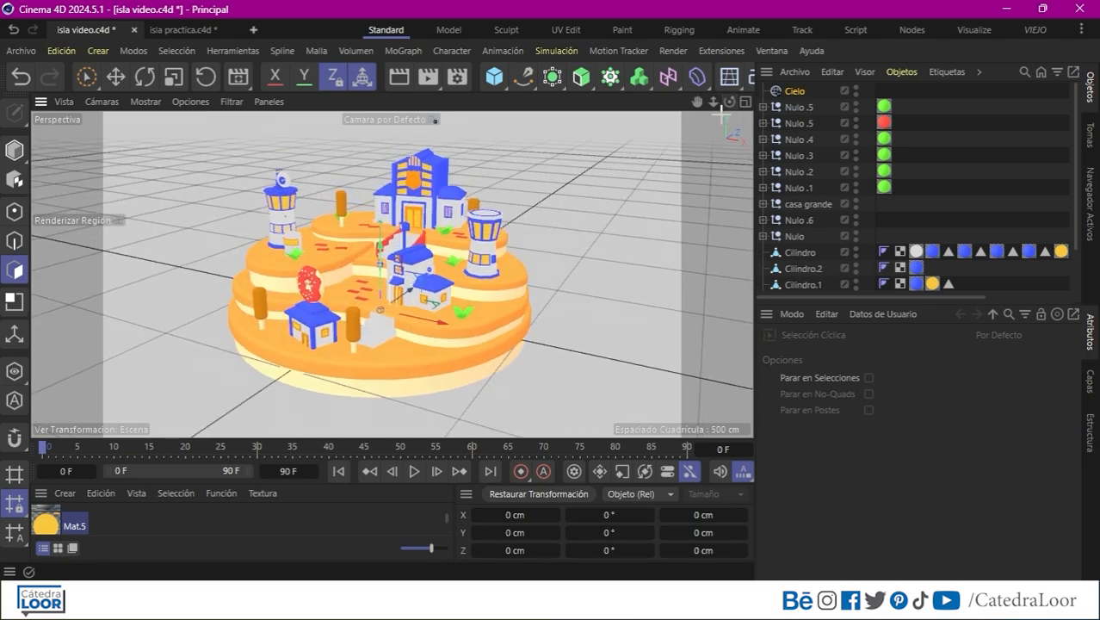
pyautogui.click(496, 79)
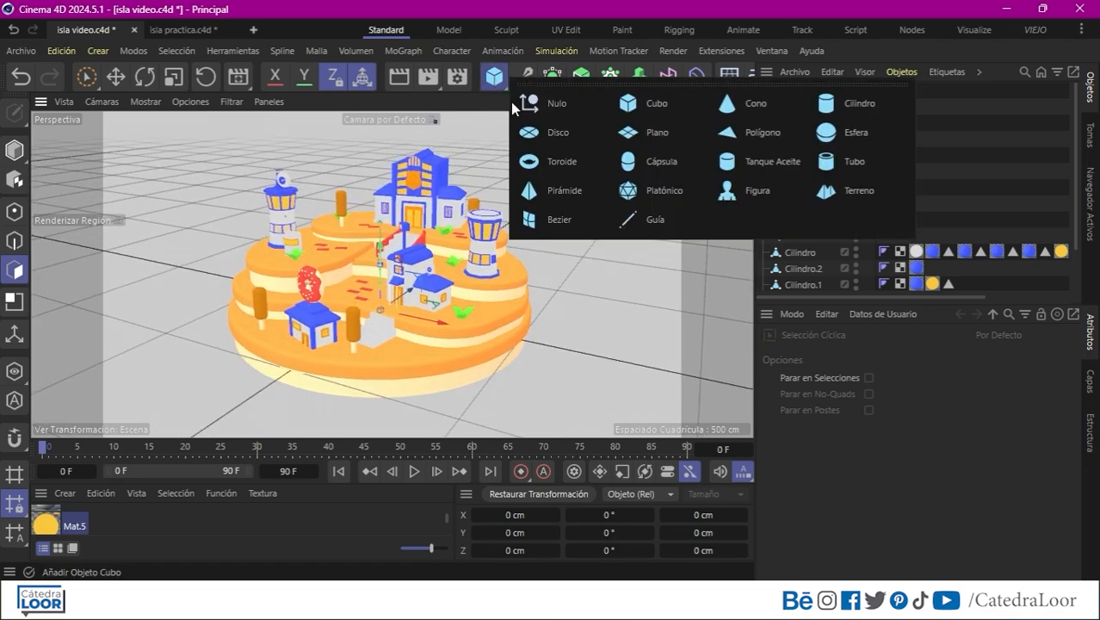
pyautogui.click(659, 132)
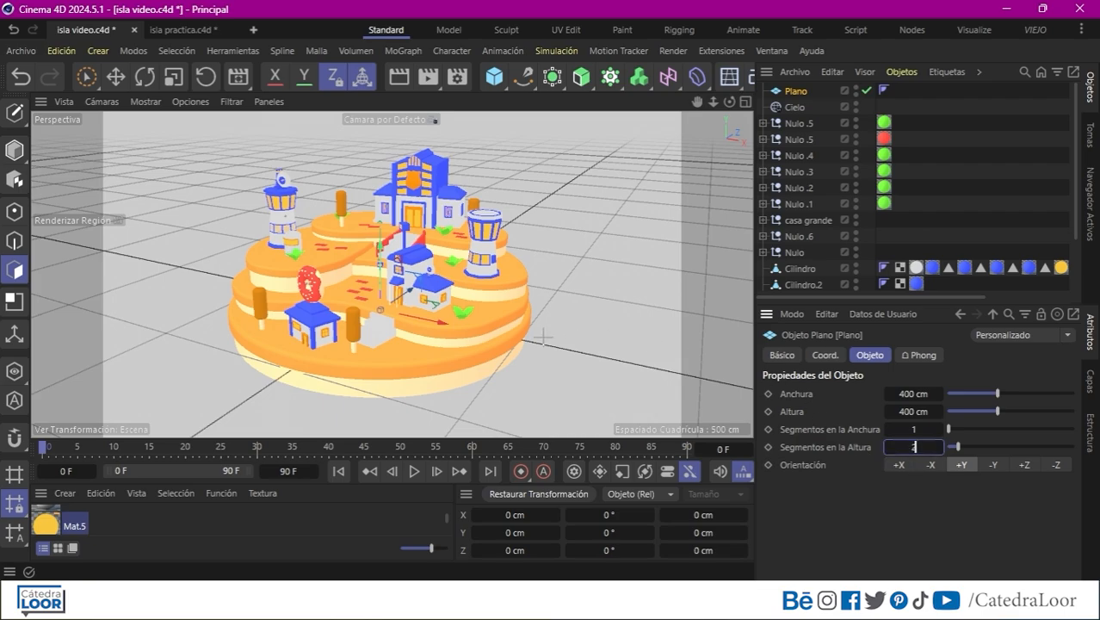
pyautogui.click(14, 112)
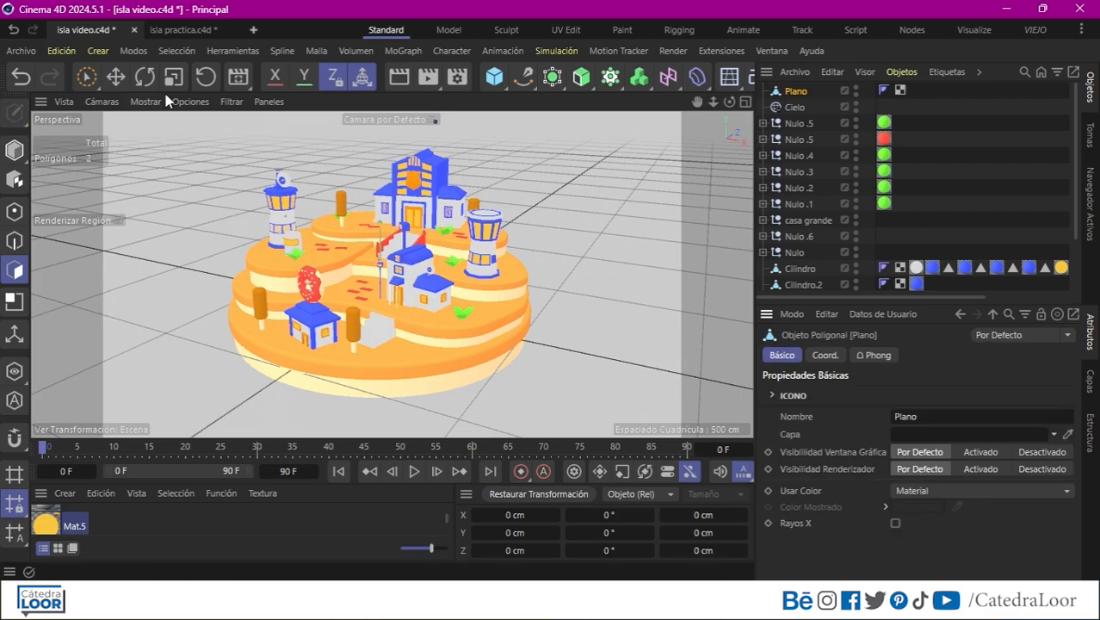
# Scale the plane up to about 2118 cm square and lower it to about Y -36 cm under the island
pyautogui.click(173, 76)
pyautogui.click(13, 150)
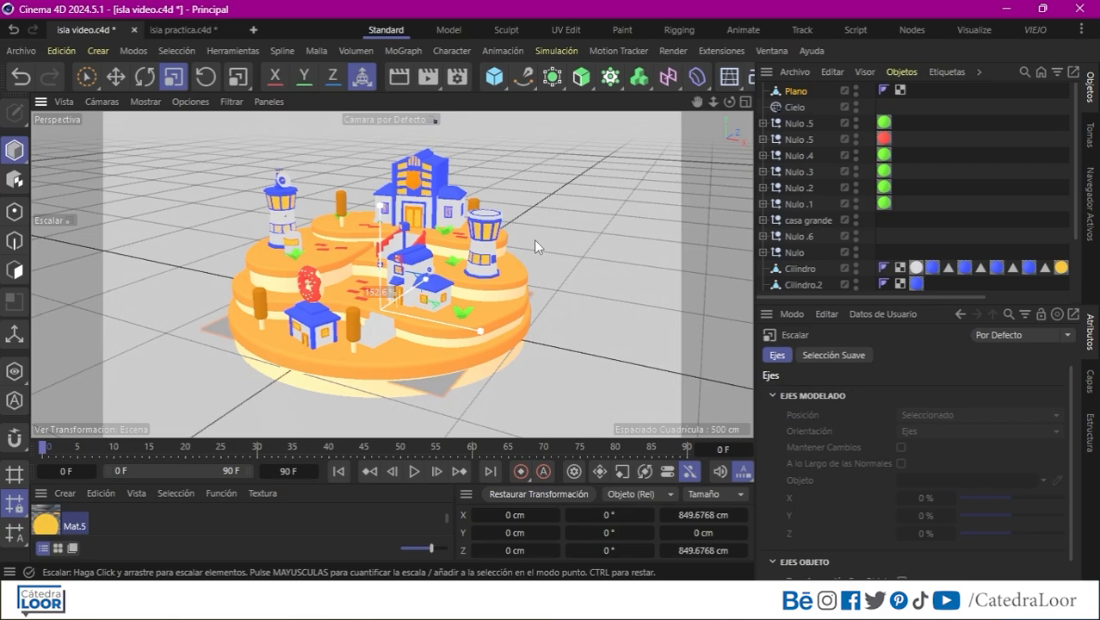
pyautogui.moveTo(534, 247); pyautogui.dragTo(380, 263)
pyautogui.press('e')
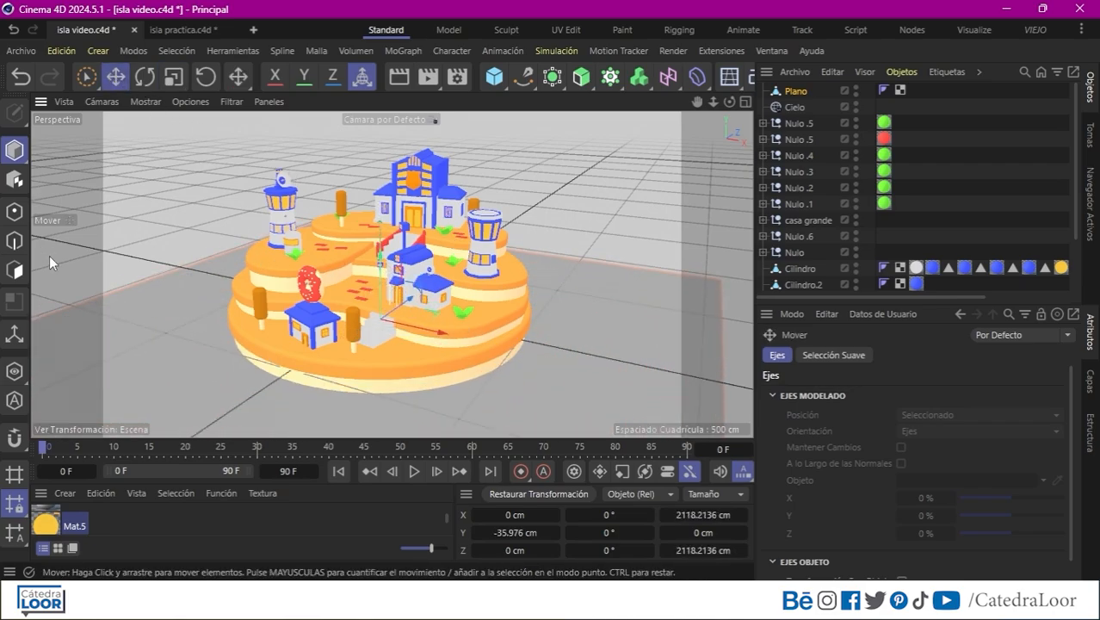
# Select the plane's back edge and raise it about 990 cm to form a sloping backdrop
pyautogui.click(14, 270)
pyautogui.scroll(-5, 660, 153)
pyautogui.keyDown('alt'); pyautogui.moveTo(660, 153); pyautogui.dragTo(628, 121); pyautogui.keyUp('alt')
pyautogui.click(522, 265)
pyautogui.click(14, 241)
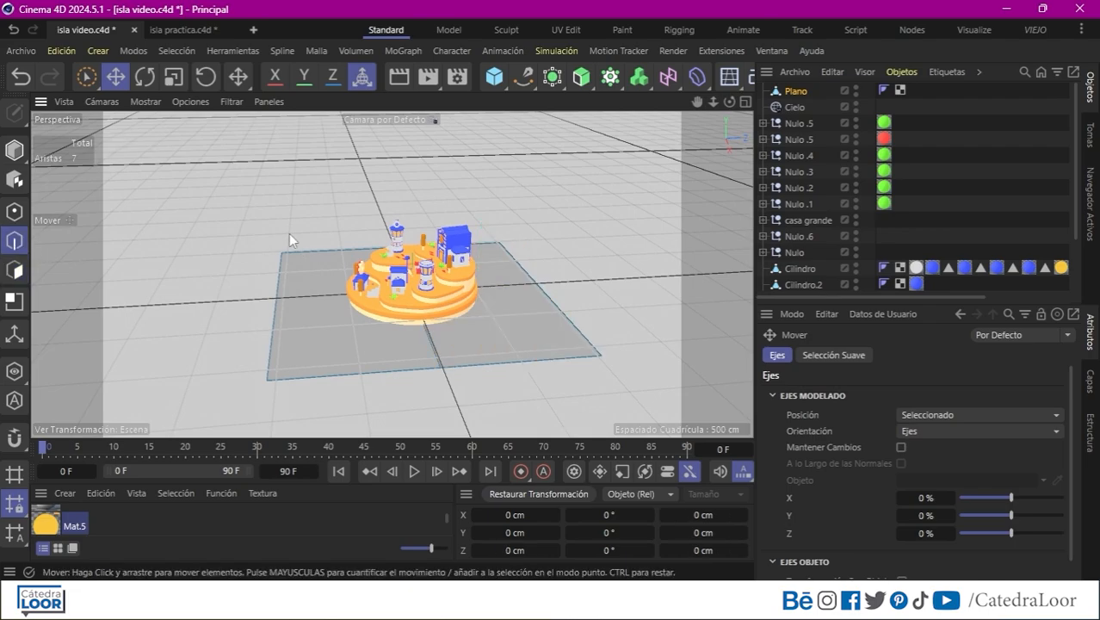
pyautogui.click(551, 298)
pyautogui.moveTo(551, 298); pyautogui.dragTo(587, 169)
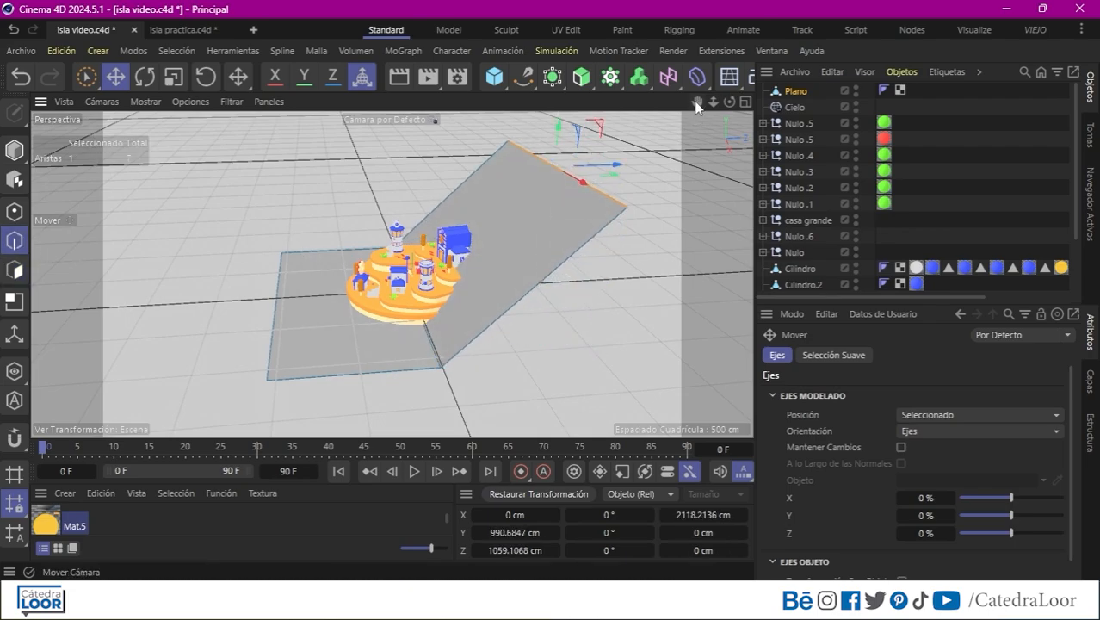
# Move the fold edge in the middle of the plane back to about Z 726 cm, behind the island
pyautogui.moveTo(697, 105); pyautogui.dragTo(658, 136)
pyautogui.moveTo(508, 224); pyautogui.dragTo(597, 232)
pyautogui.moveTo(697, 103); pyautogui.dragTo(714, 29)
pyautogui.click(399, 347)
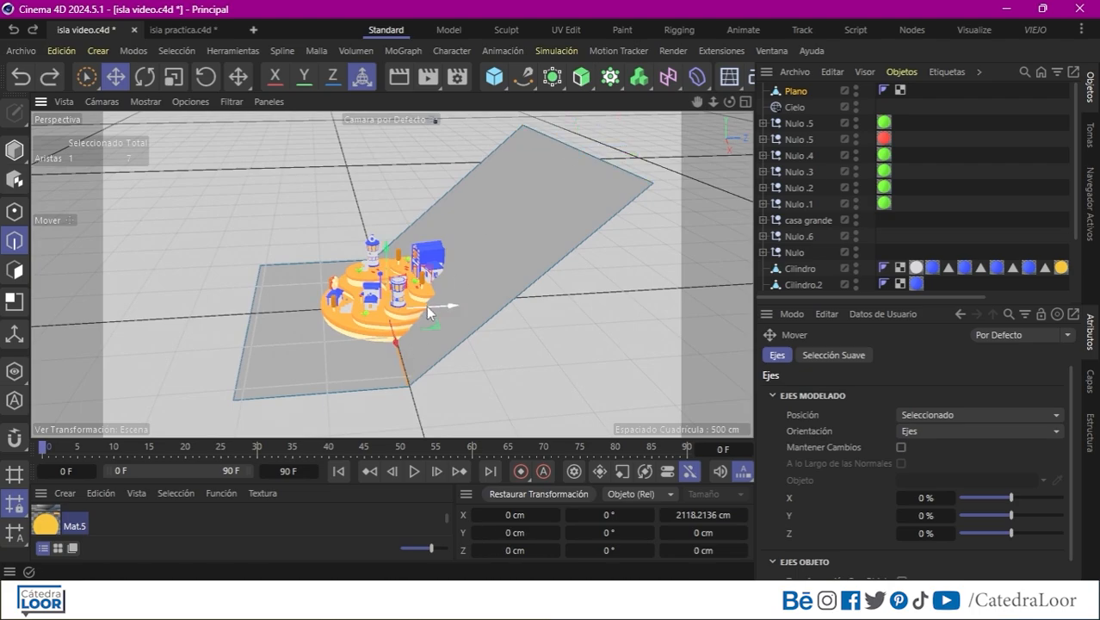
pyautogui.moveTo(426, 305); pyautogui.dragTo(511, 294)
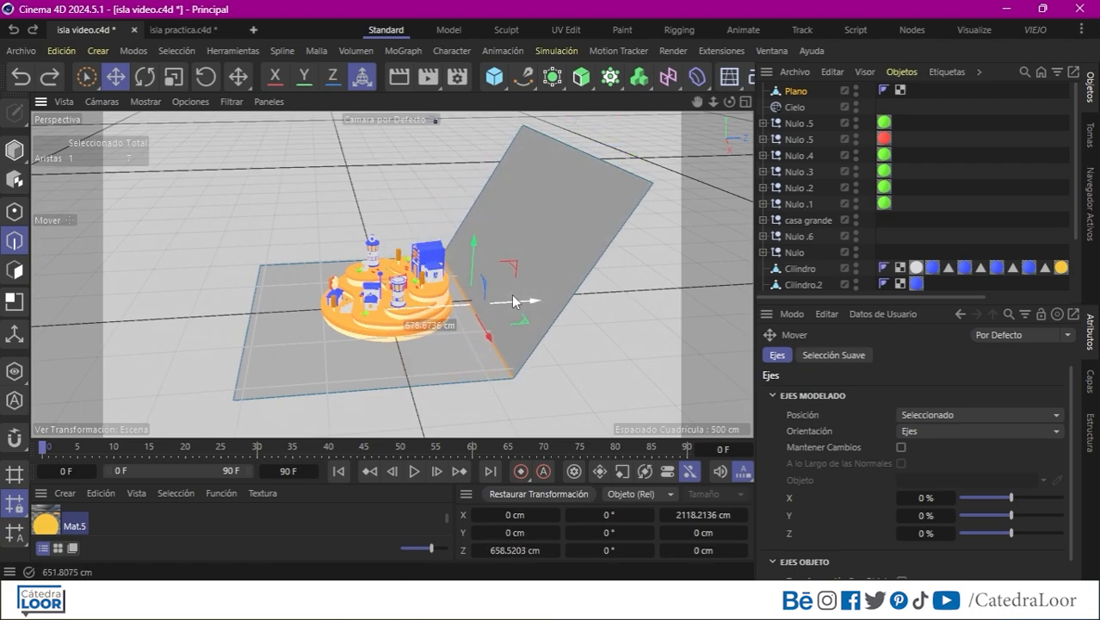
# Bevel the plane's fold edge with an offset of about 562 cm and 5 subdivisions to round the backdrop
pyautogui.click(448, 31)
pyautogui.click(204, 545)
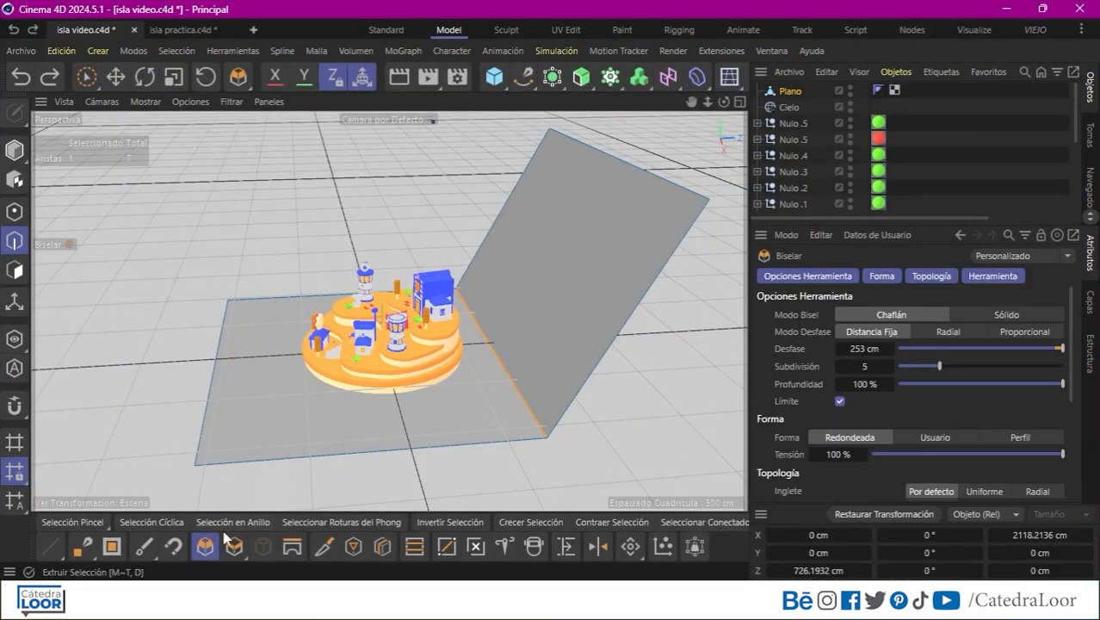
pyautogui.moveTo(200, 376); pyautogui.dragTo(664, 191)
pyautogui.click(19, 153)
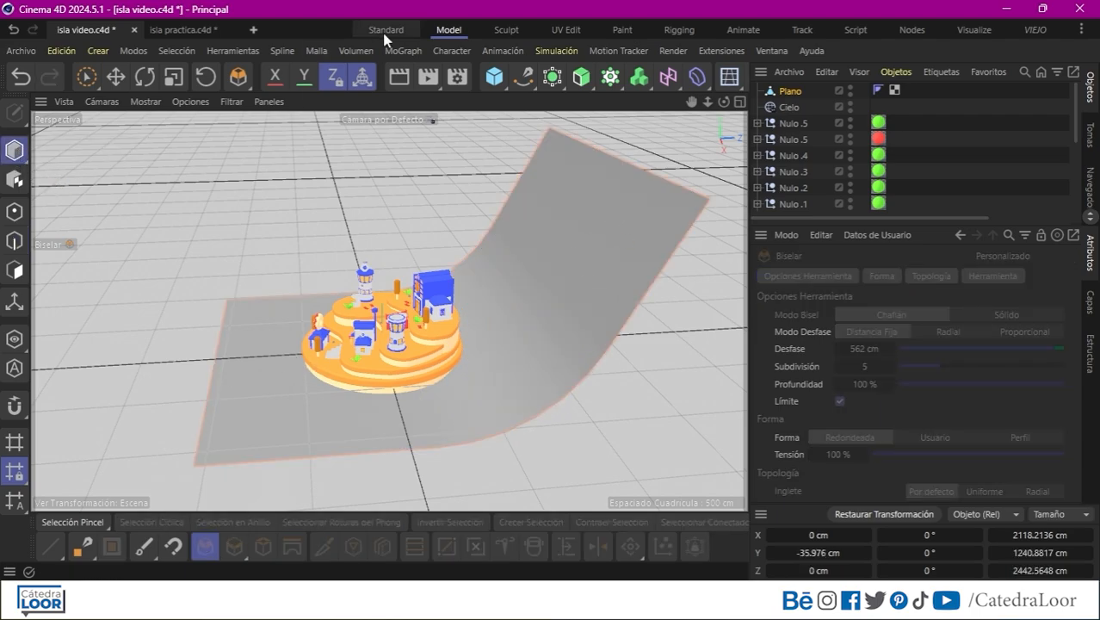
pyautogui.click(386, 30)
# Scale the backdrop plane to about 16024 cm wide, 2264 cm high and 4377 cm deep
pyautogui.click(173, 77)
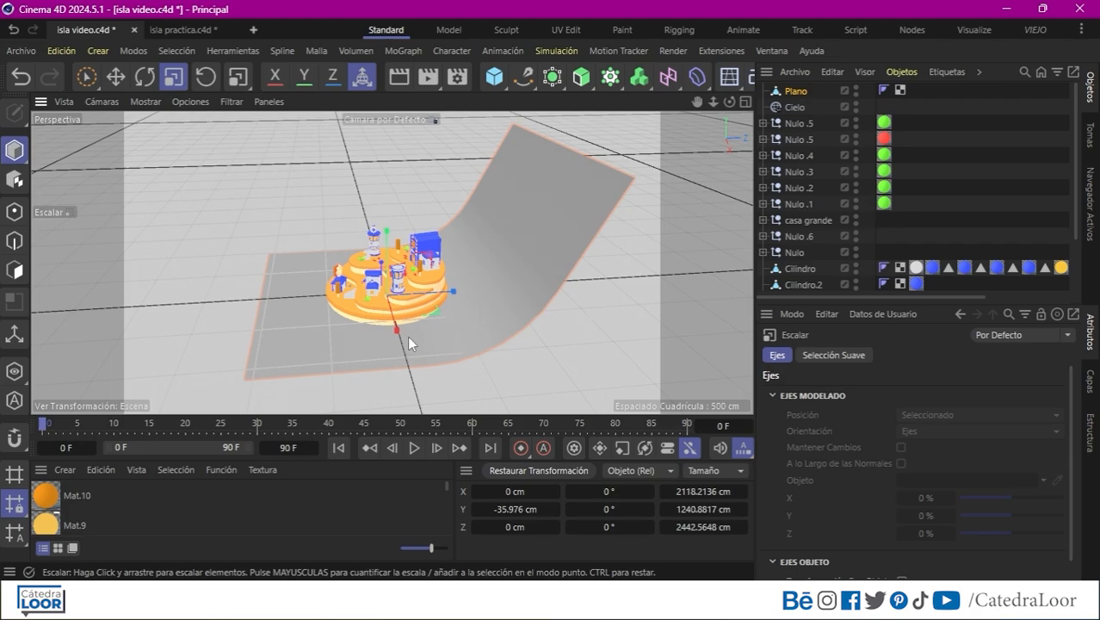
pyautogui.moveTo(407, 336); pyautogui.dragTo(393, 215)
pyautogui.keyDown('alt'); pyautogui.moveTo(387, 288); pyautogui.dragTo(525, 288); pyautogui.keyUp('alt')
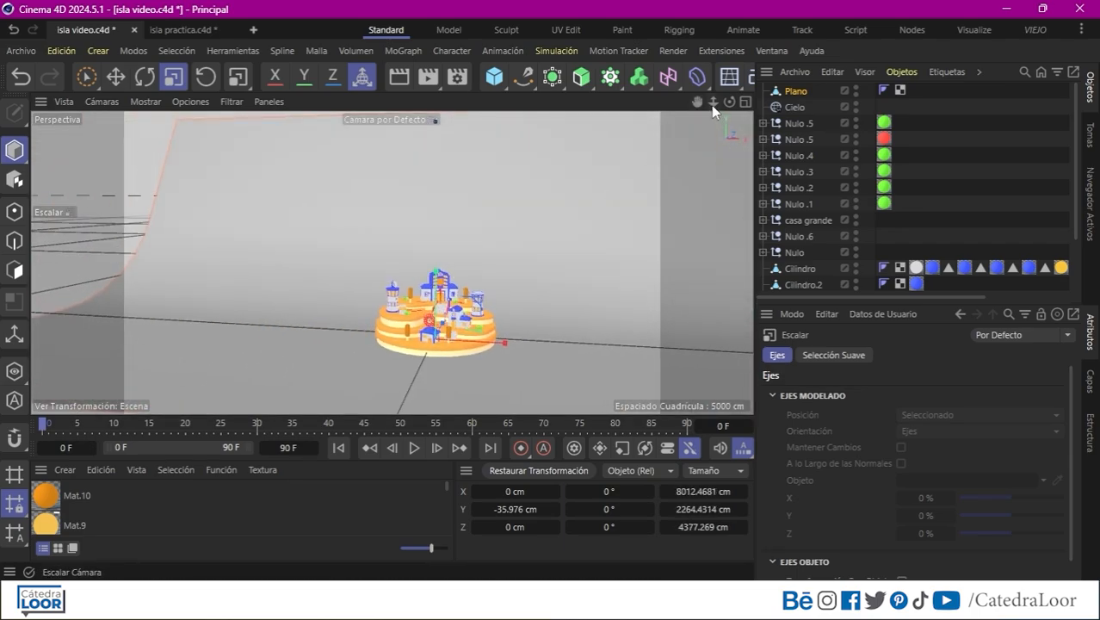
pyautogui.moveTo(712, 103); pyautogui.dragTo(640, 37)
pyautogui.keyDown('alt'); pyautogui.moveTo(688, 124); pyautogui.dragTo(431, 353); pyautogui.keyUp('alt')
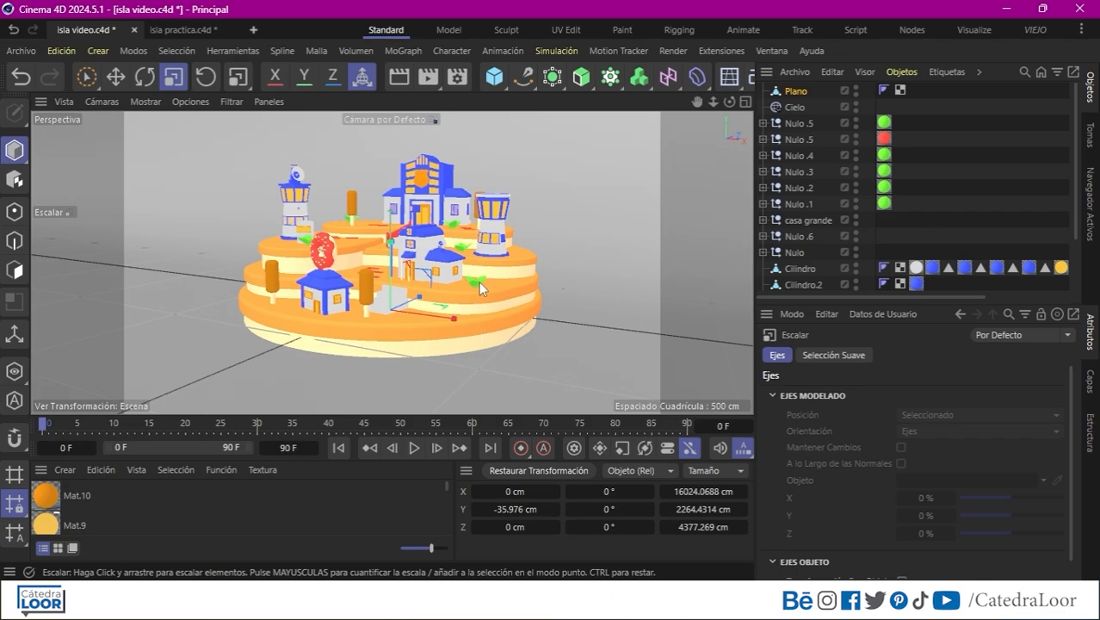
# Reposition the backdrop plane in the right view to about Y -48.7 cm, Z 141.6 cm, and start a region render in perspective
pyautogui.middleClick(539, 271)
pyautogui.middleClick(215, 327)
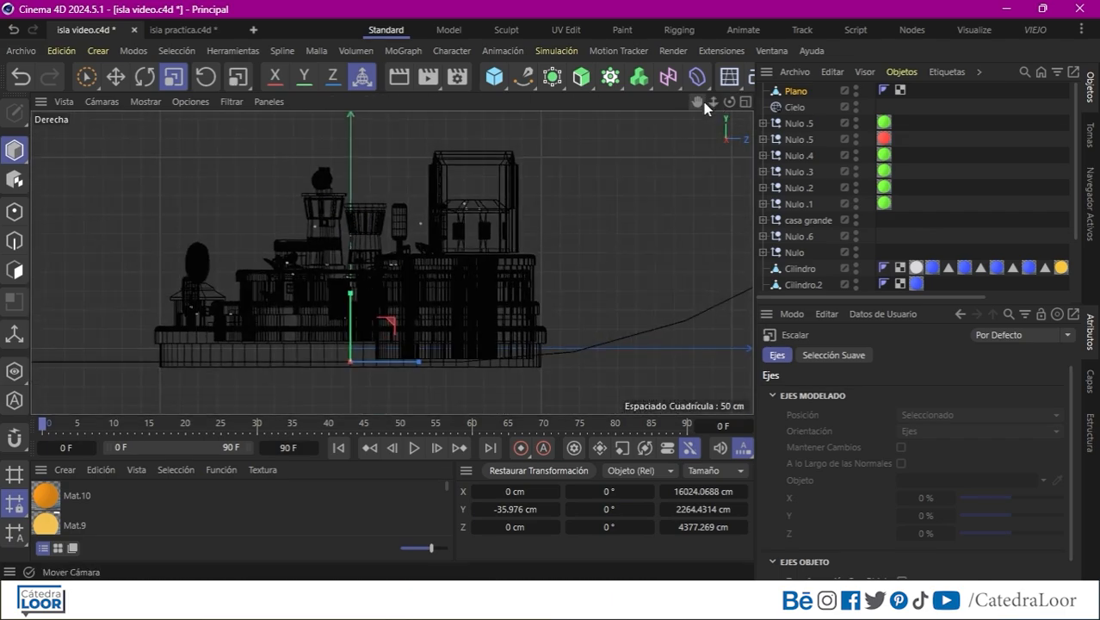
pyautogui.press('e')
pyautogui.moveTo(258, 284); pyautogui.dragTo(485, 304)
pyautogui.middleClick(485, 305)
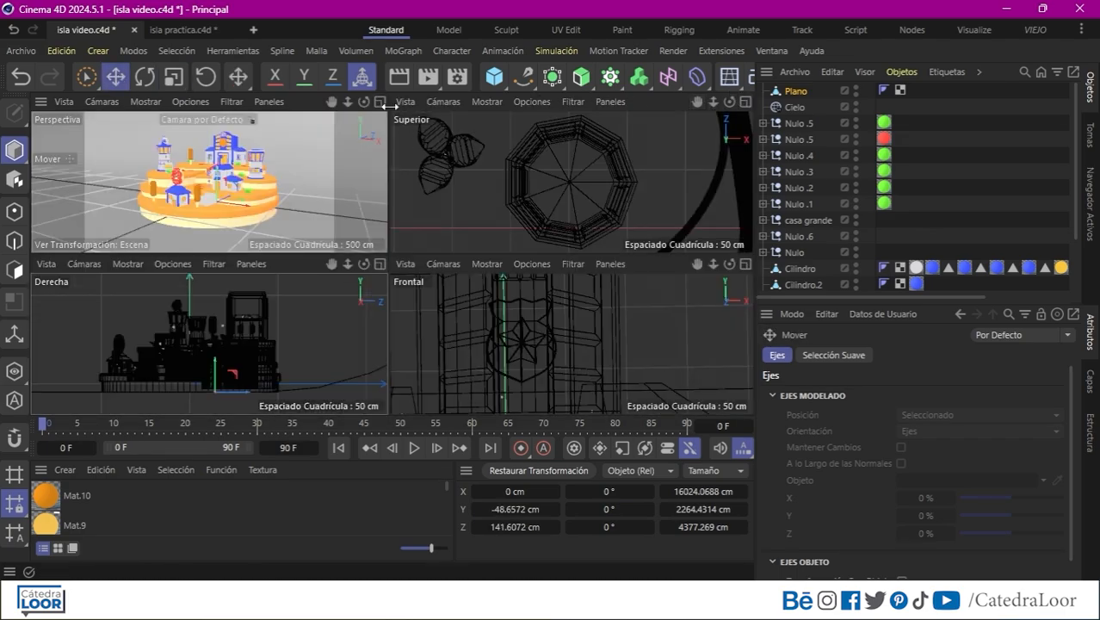
pyautogui.middleClick(215, 181)
pyautogui.moveTo(427, 77); pyautogui.dragTo(490, 103)
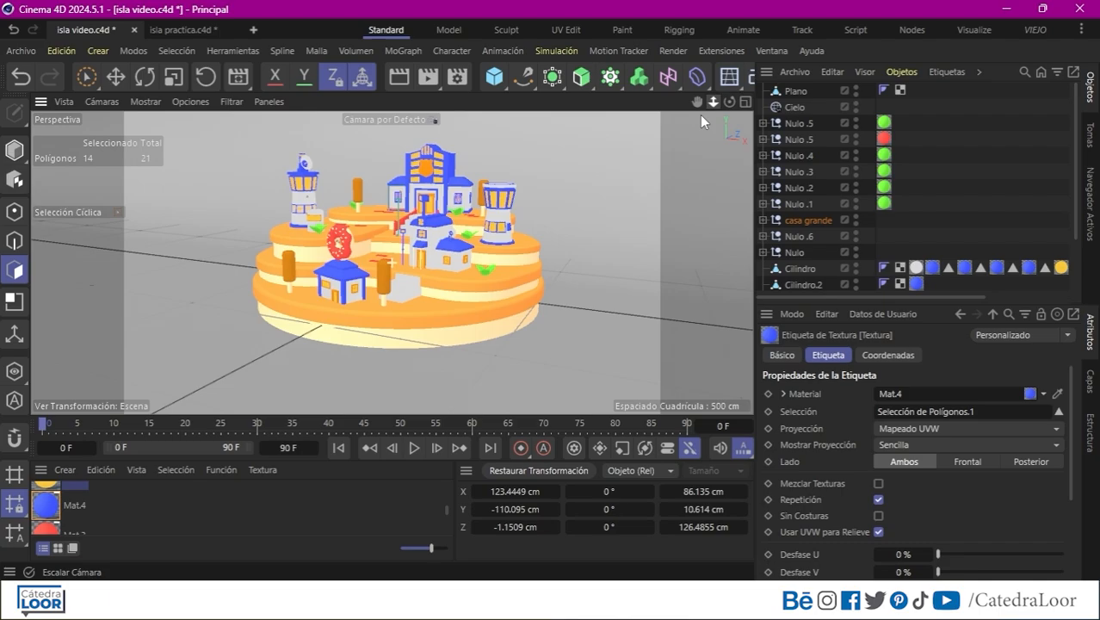
# Assign the yellow Mat.9 material to the backdrop plane behind the island
pyautogui.moveTo(712, 101); pyautogui.dragTo(698, 123)
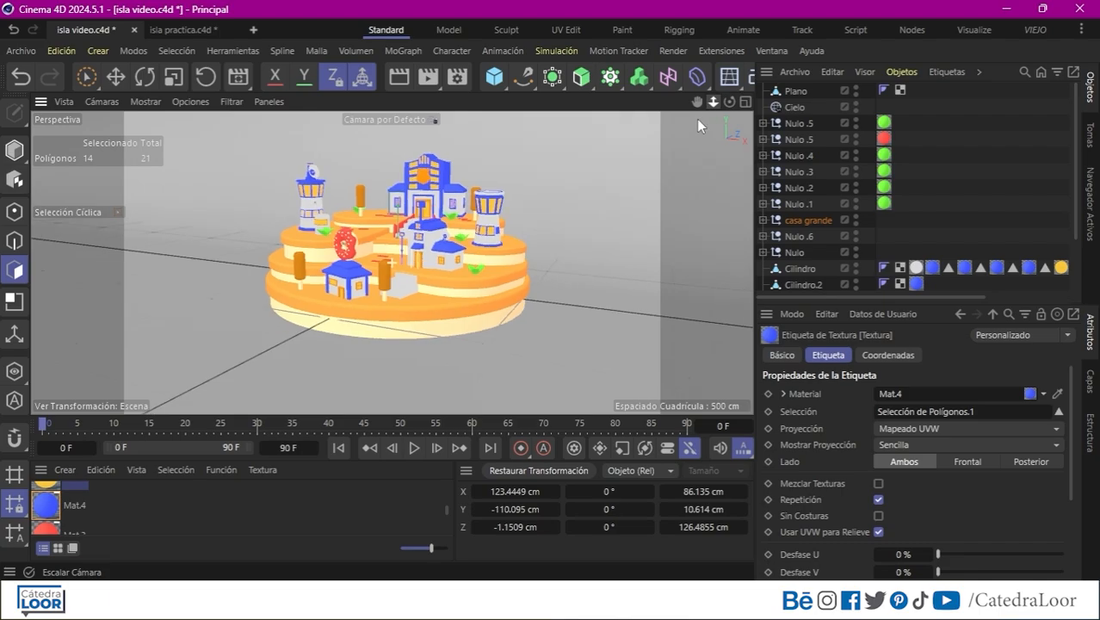
pyautogui.scroll(3, 64, 513)
pyautogui.moveTo(51, 523); pyautogui.dragTo(314, 257)
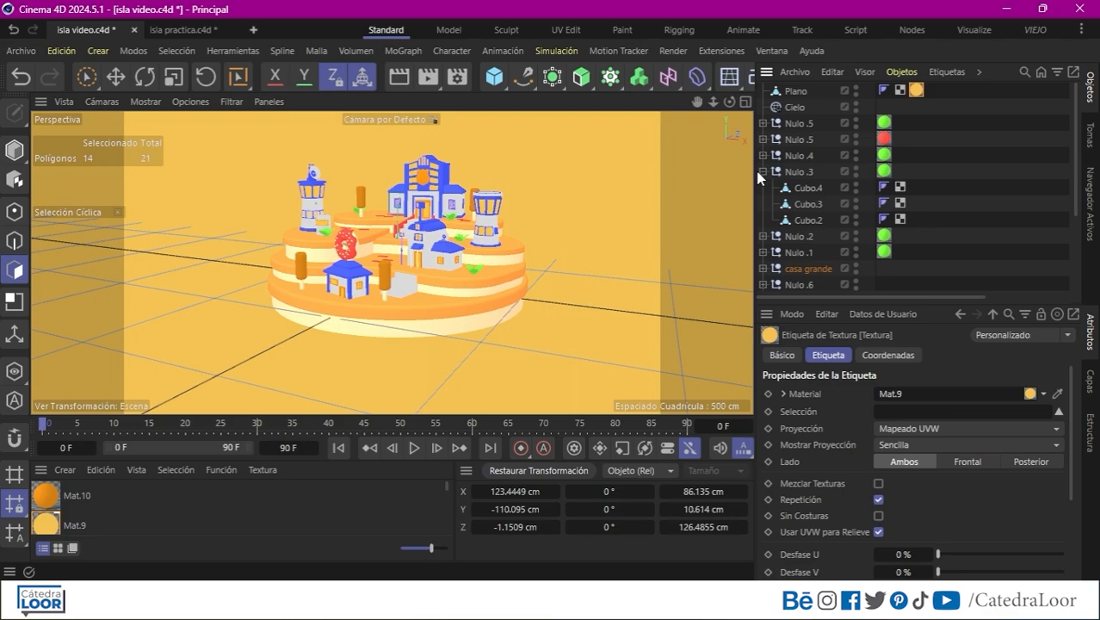
# Add a light and position it in front of the island at about X -483 cm, Y 487 cm, Z -612 cm
pyautogui.moveTo(754, 163); pyautogui.dragTo(812, 164)
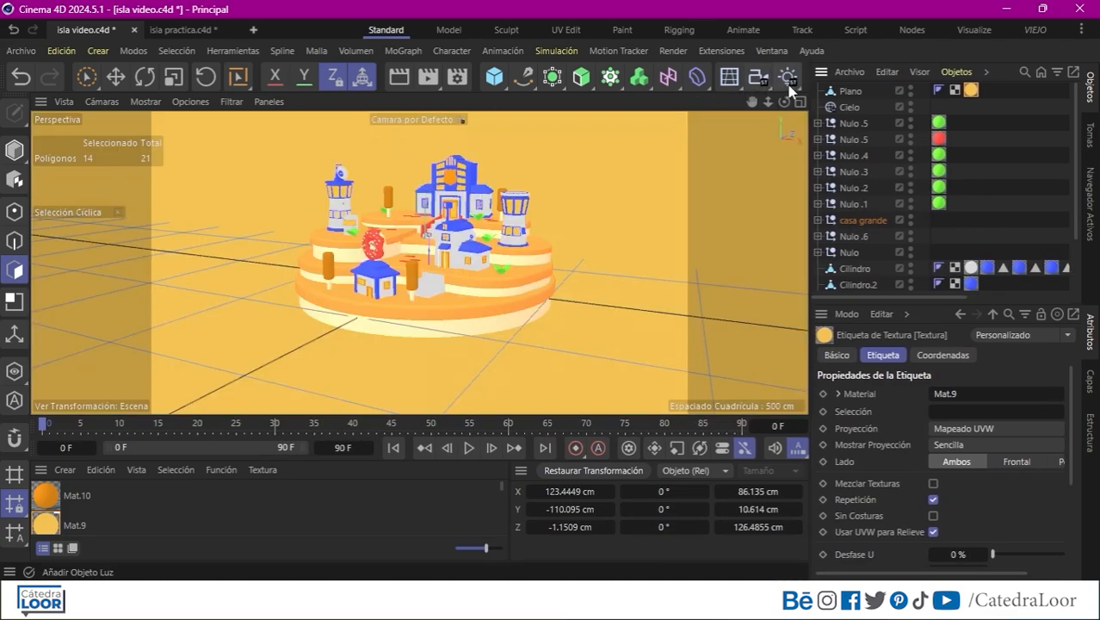
pyautogui.click(790, 82)
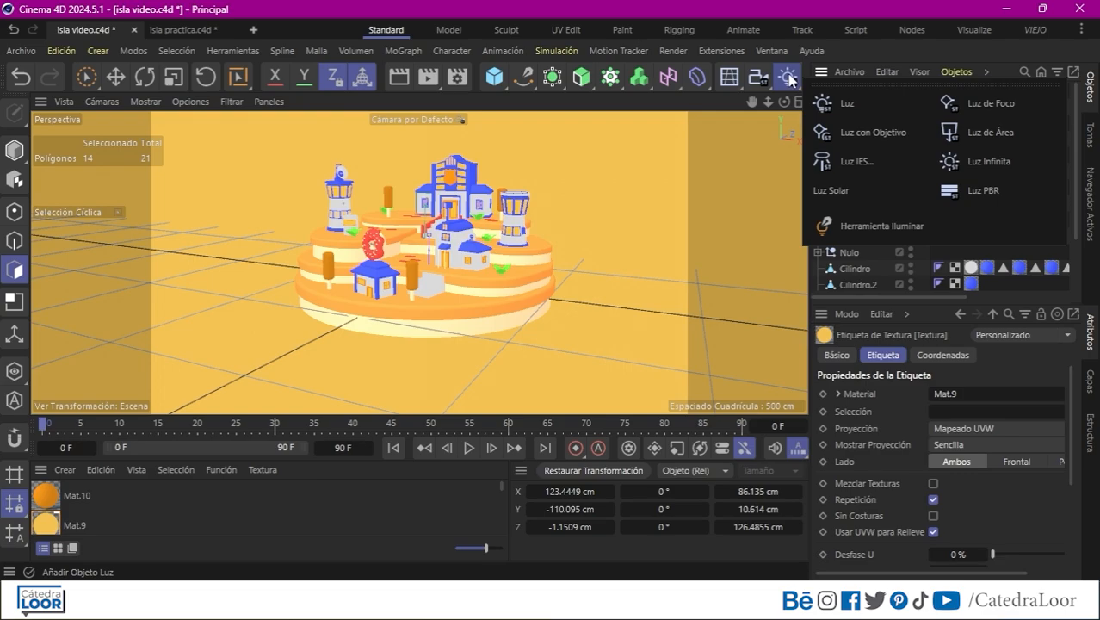
pyautogui.click(852, 102)
pyautogui.click(115, 77)
pyautogui.keyDown('alt'); pyautogui.moveTo(688, 181); pyautogui.dragTo(848, 84); pyautogui.keyUp('alt')
pyautogui.moveTo(392, 249); pyautogui.dragTo(321, 243)
pyautogui.moveTo(251, 178); pyautogui.dragTo(290, 234)
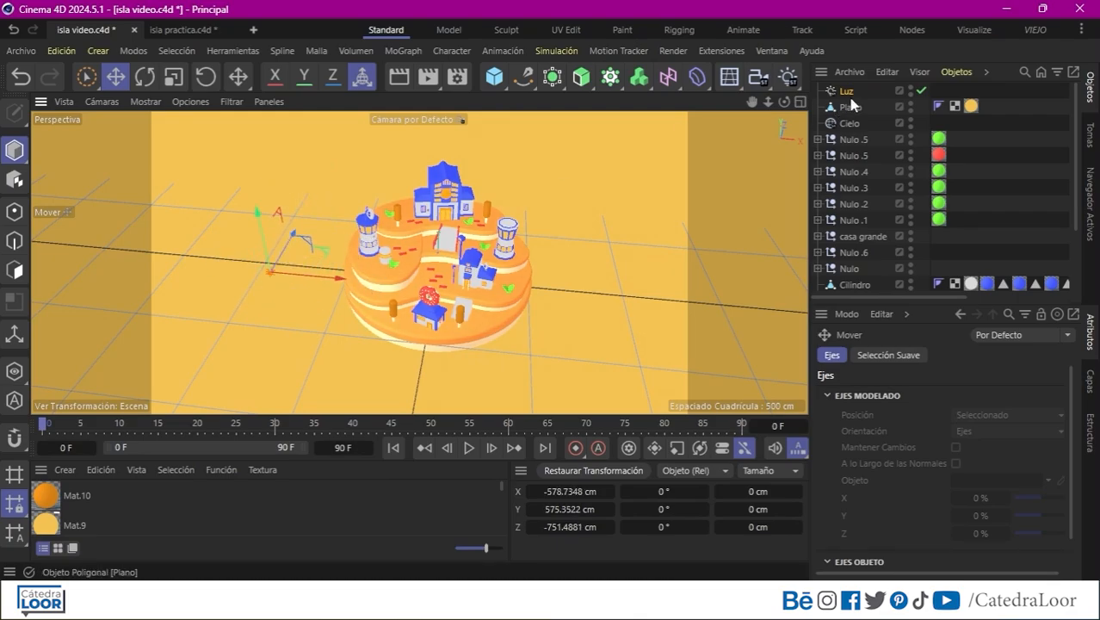
pyautogui.click(847, 92)
pyautogui.moveTo(809, 265); pyautogui.dragTo(679, 265)
pyautogui.moveTo(673, 212); pyautogui.dragTo(729, 211)
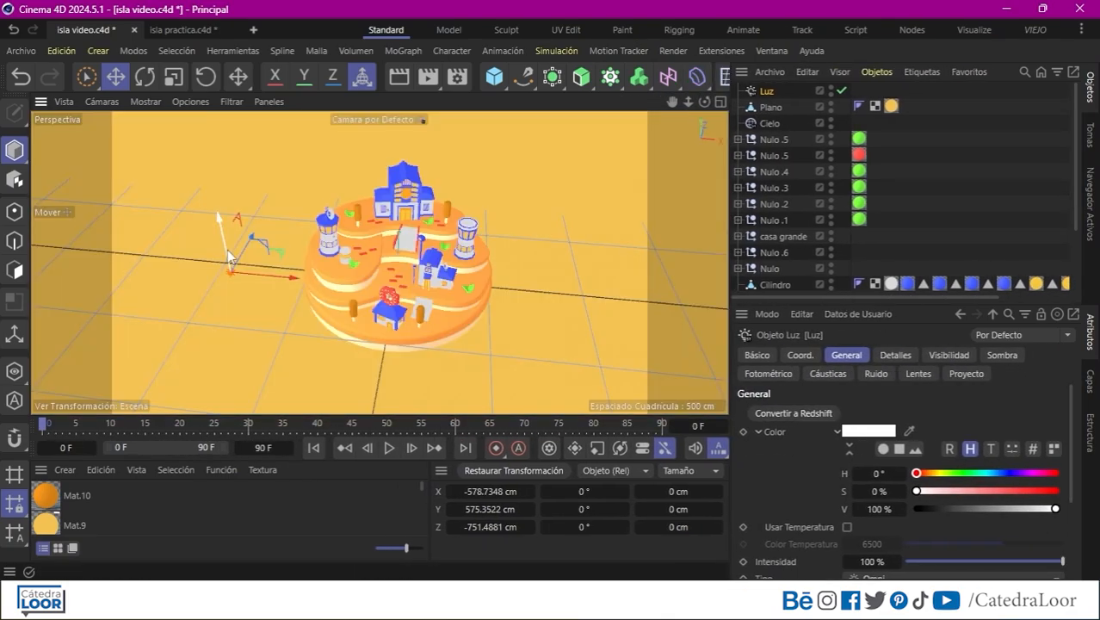
pyautogui.moveTo(231, 256); pyautogui.dragTo(340, 255)
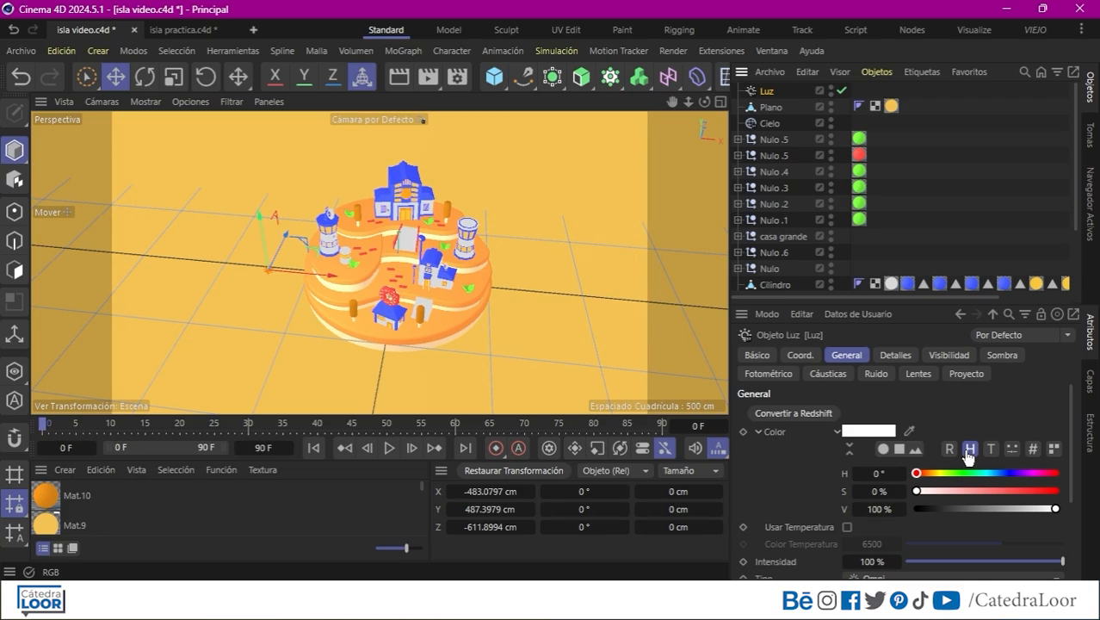
# Set the light's shadow to Área and its intensity to 80 %
pyautogui.scroll(-3, 1075, 428)
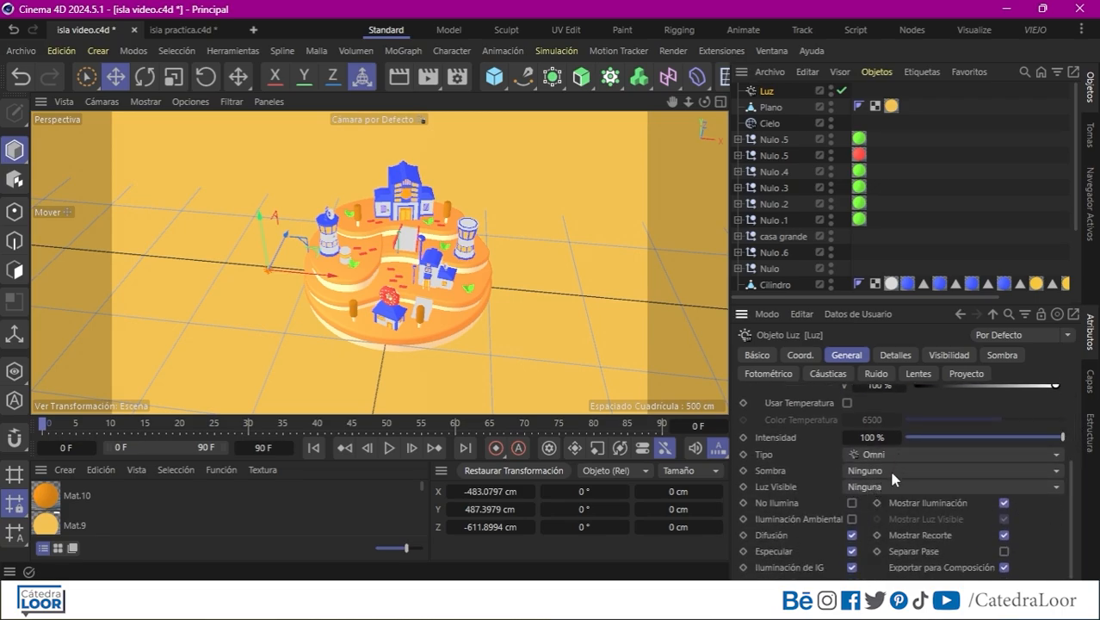
pyautogui.click(888, 469)
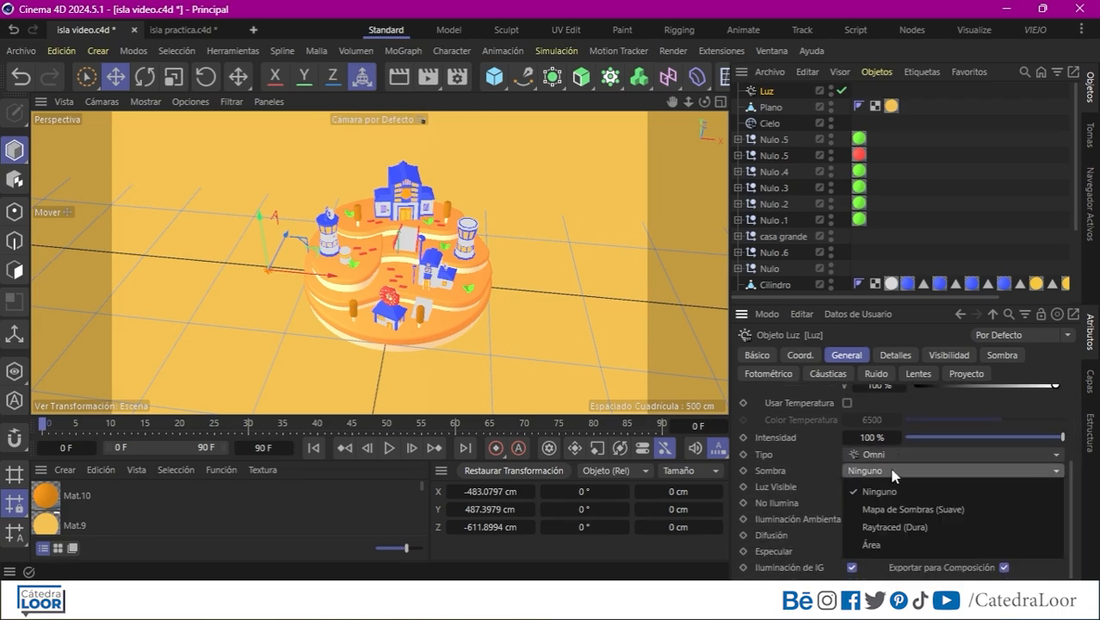
pyautogui.click(894, 544)
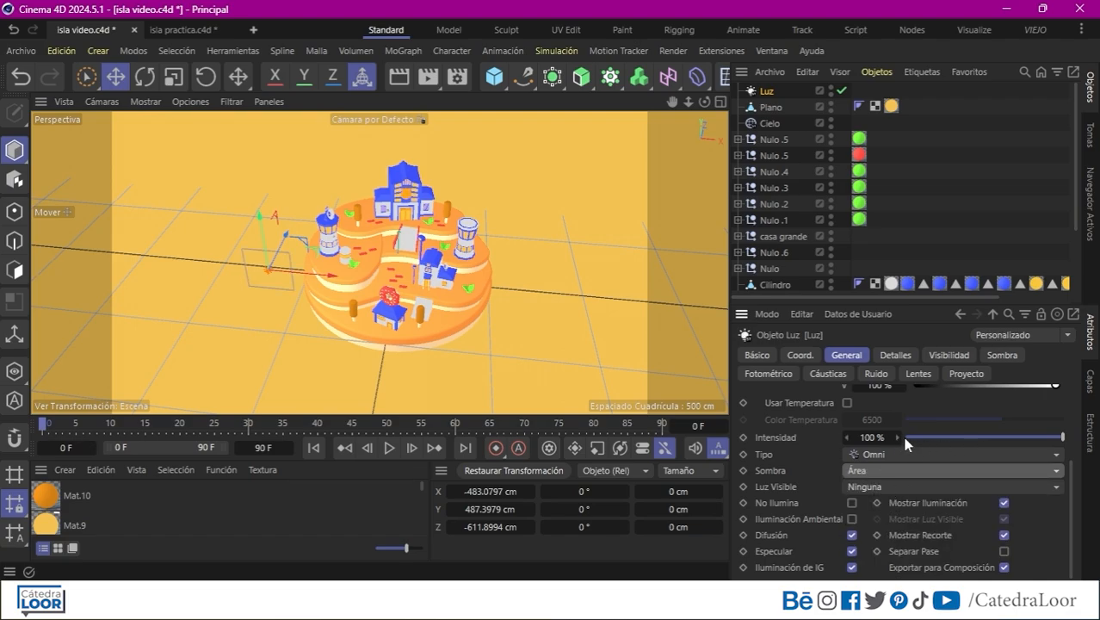
pyautogui.moveTo(1043, 437); pyautogui.dragTo(1031, 439)
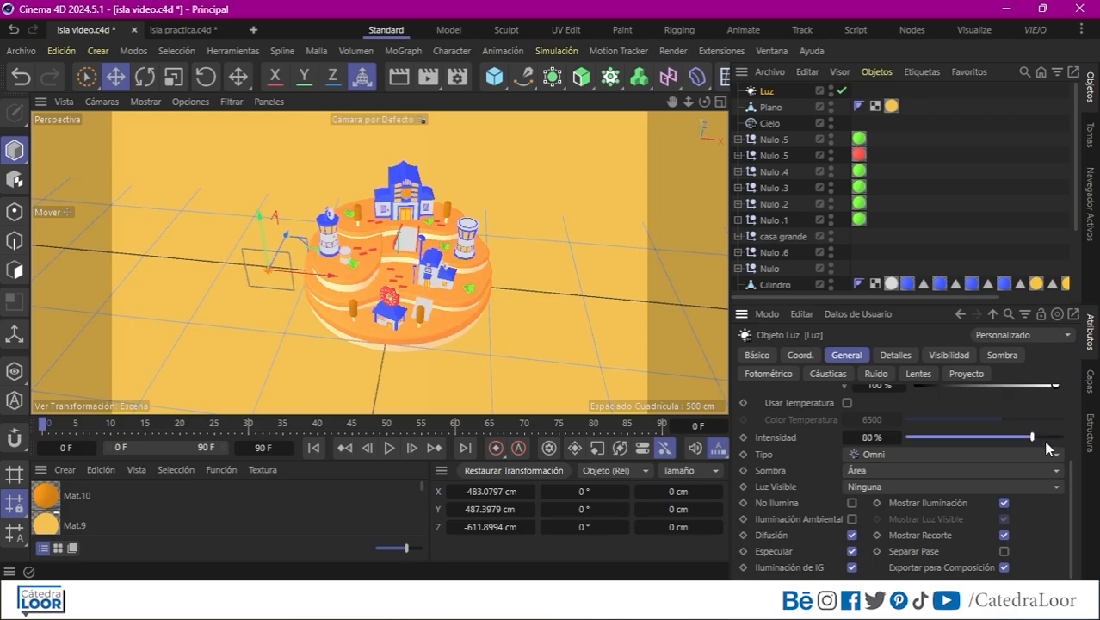
# Tint the first light's color a pale yellow
pyautogui.scroll(3, 895, 449)
pyautogui.click(895, 449)
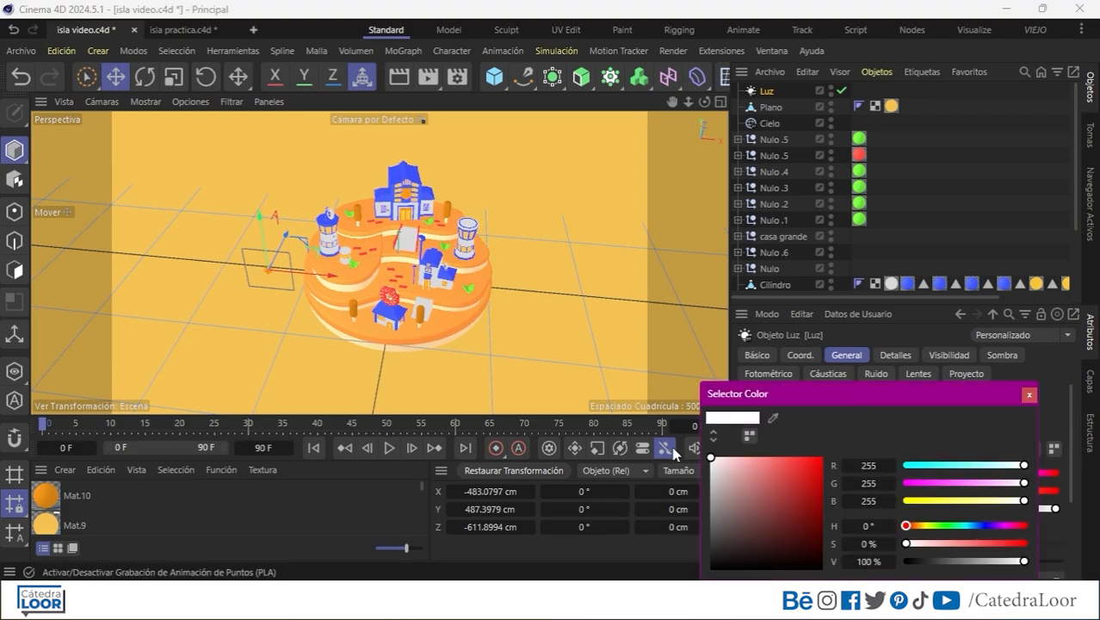
pyautogui.click(970, 502)
# Add a second light on the island's other side at about X 551 cm, Y 571 cm, Z -379 cm
pyautogui.moveTo(701, 102); pyautogui.dragTo(656, 93)
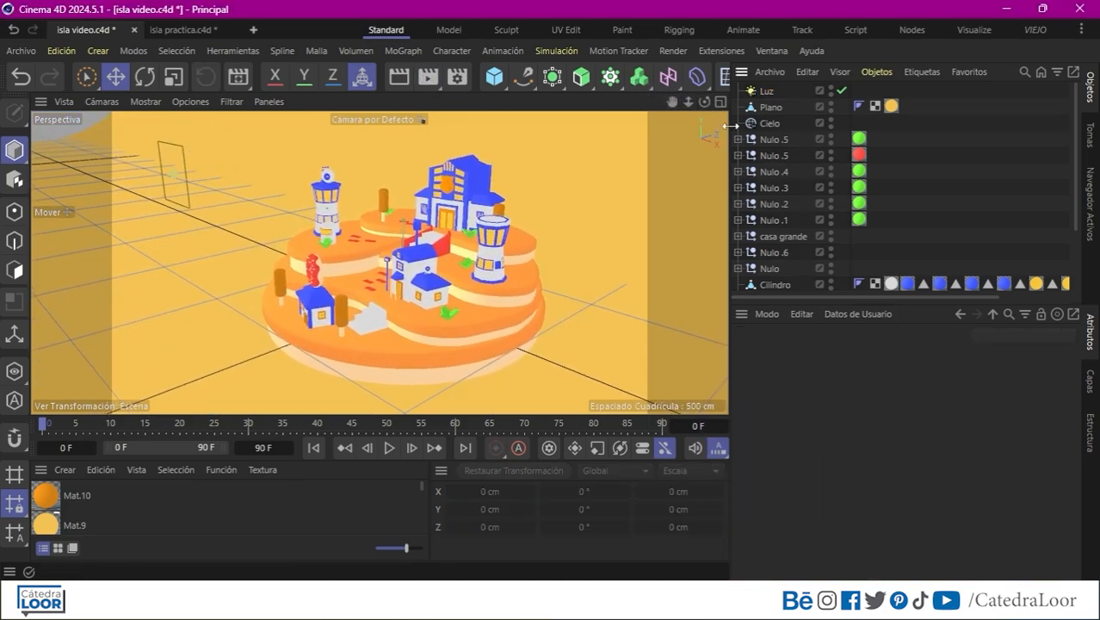
pyautogui.moveTo(731, 258); pyautogui.dragTo(782, 259)
pyautogui.click(757, 77)
pyautogui.click(830, 102)
pyautogui.moveTo(740, 102); pyautogui.dragTo(723, 141)
pyautogui.moveTo(419, 258); pyautogui.dragTo(420, 208)
pyautogui.moveTo(456, 297); pyautogui.dragTo(493, 319)
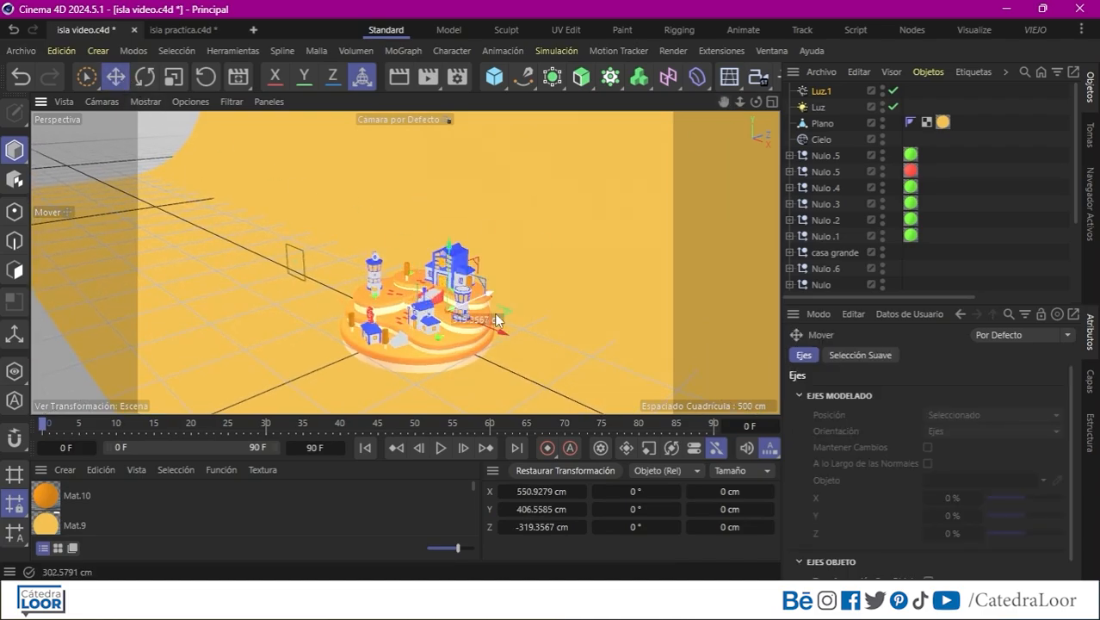
pyautogui.moveTo(441, 240); pyautogui.dragTo(441, 218)
# Make the second light an Área light with 50 % intensity and shift it to about Z -427 cm
pyautogui.click(820, 92)
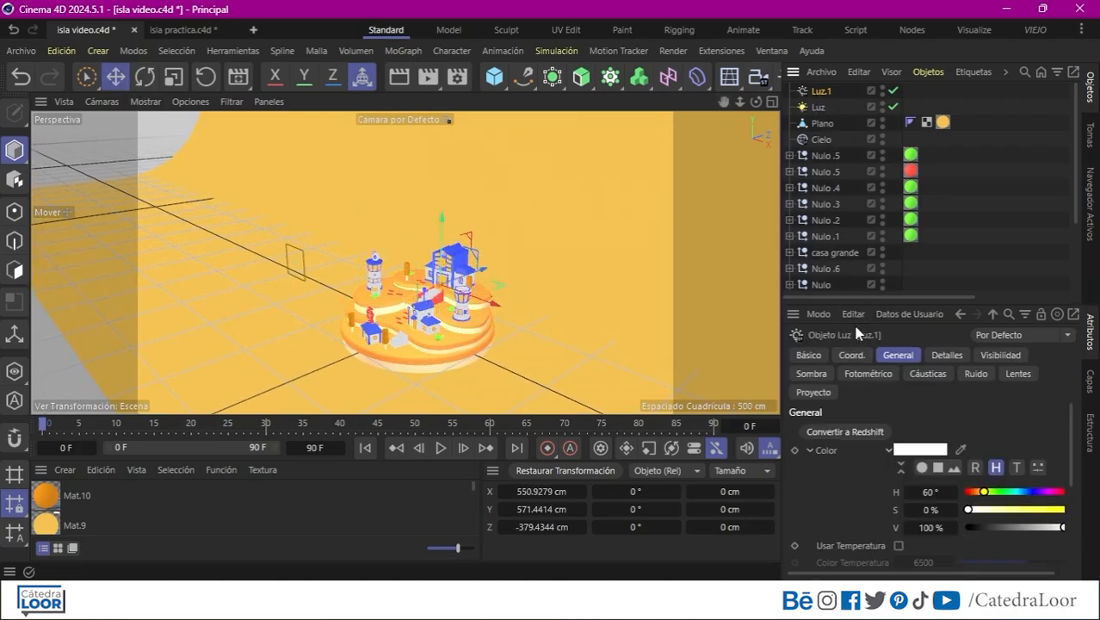
pyautogui.moveTo(797, 314); pyautogui.dragTo(797, 197)
pyautogui.click(924, 479)
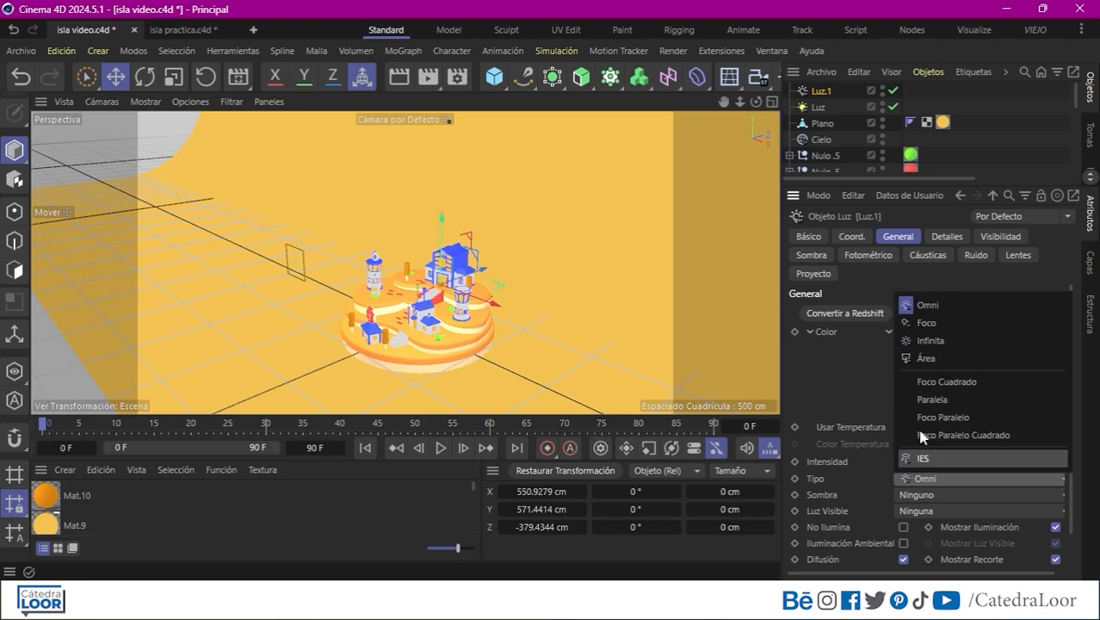
pyautogui.click(927, 358)
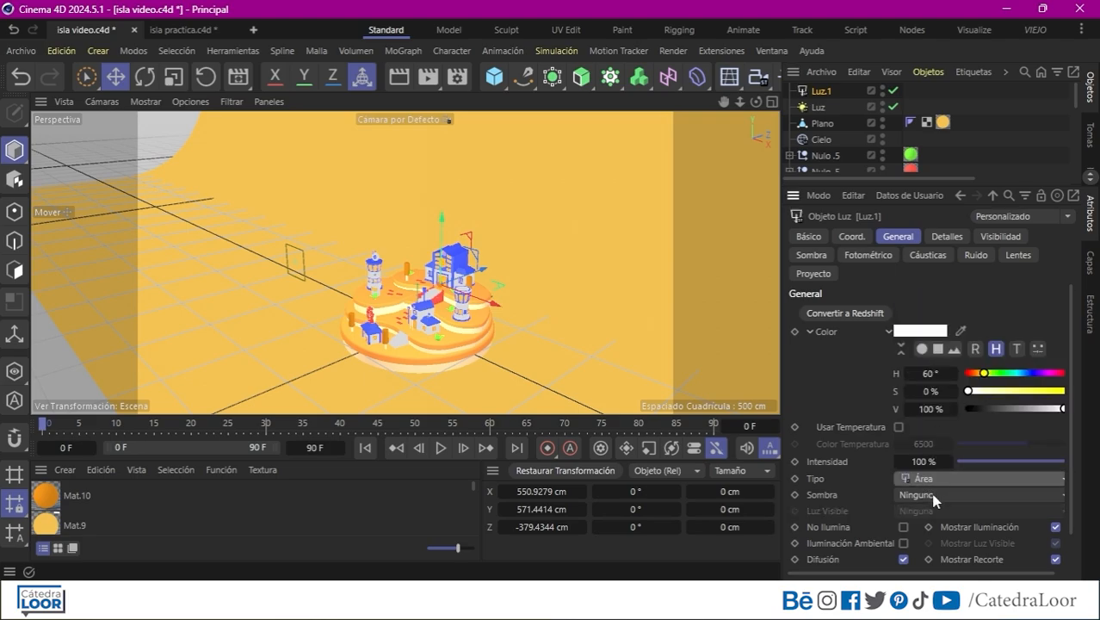
pyautogui.click(1024, 460)
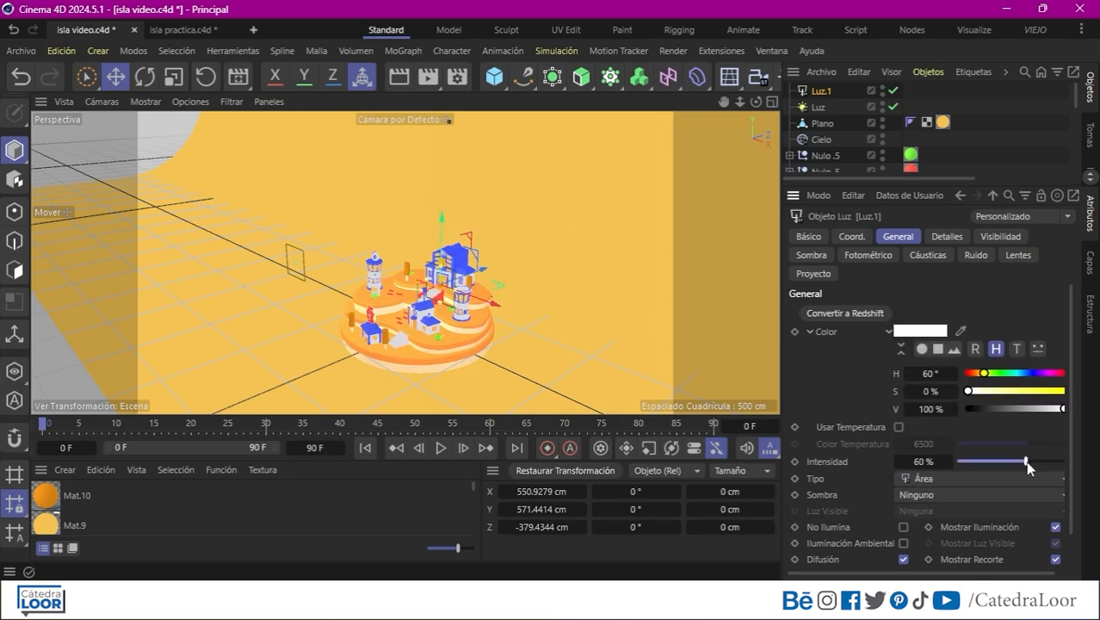
pyautogui.moveTo(1025, 461); pyautogui.dragTo(1018, 462)
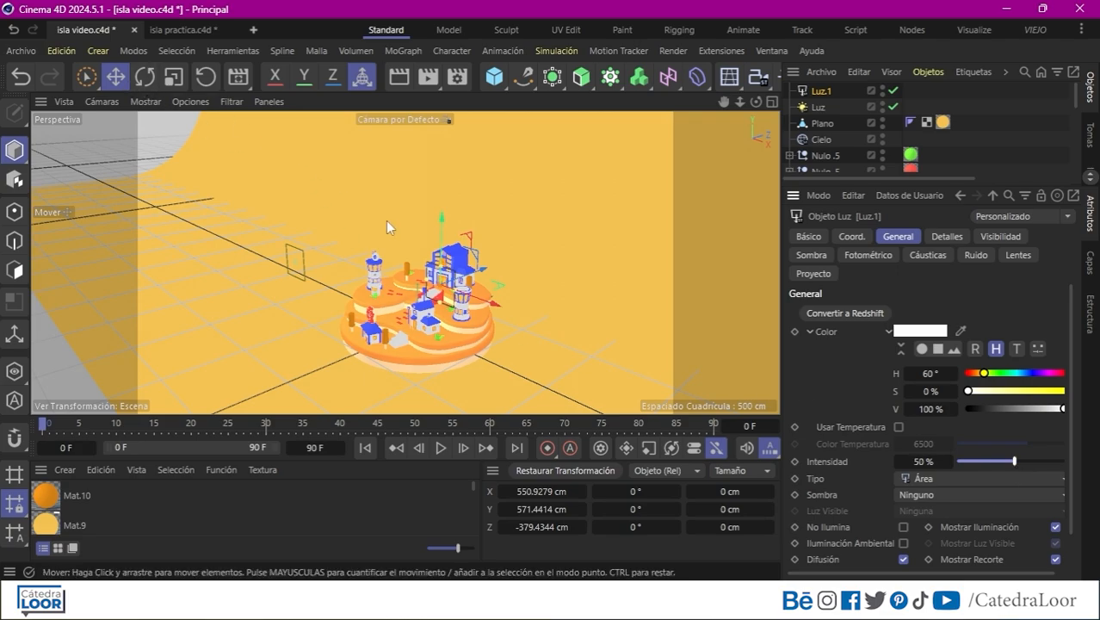
pyautogui.moveTo(481, 270); pyautogui.dragTo(474, 272)
pyautogui.moveTo(741, 101); pyautogui.dragTo(684, 56)
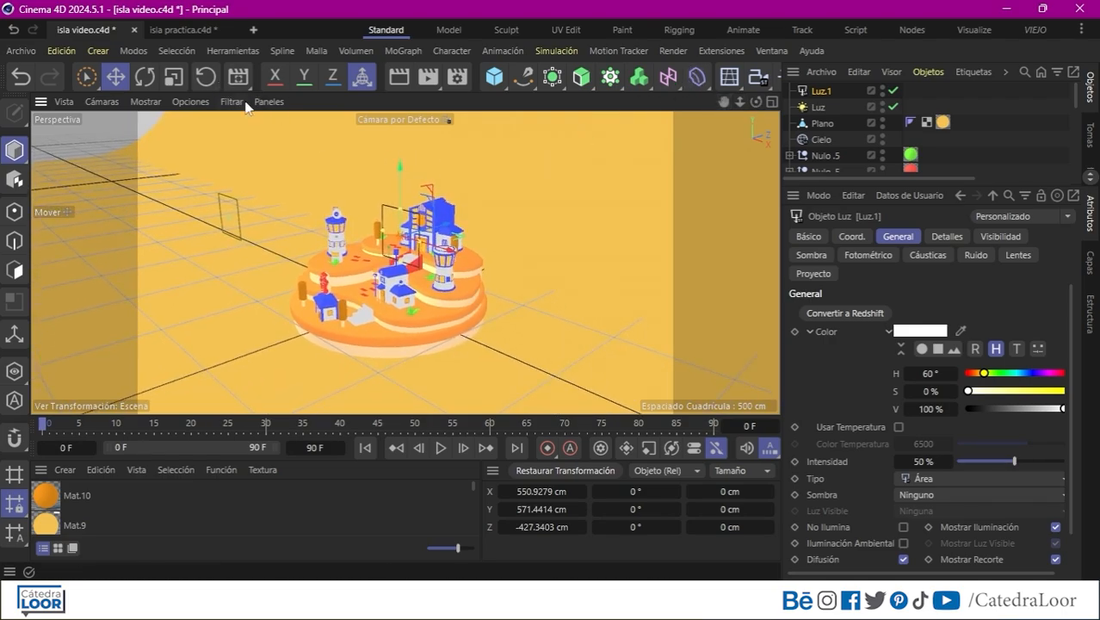
# Try the Omni type on the second light and return it to Área
pyautogui.click(933, 476)
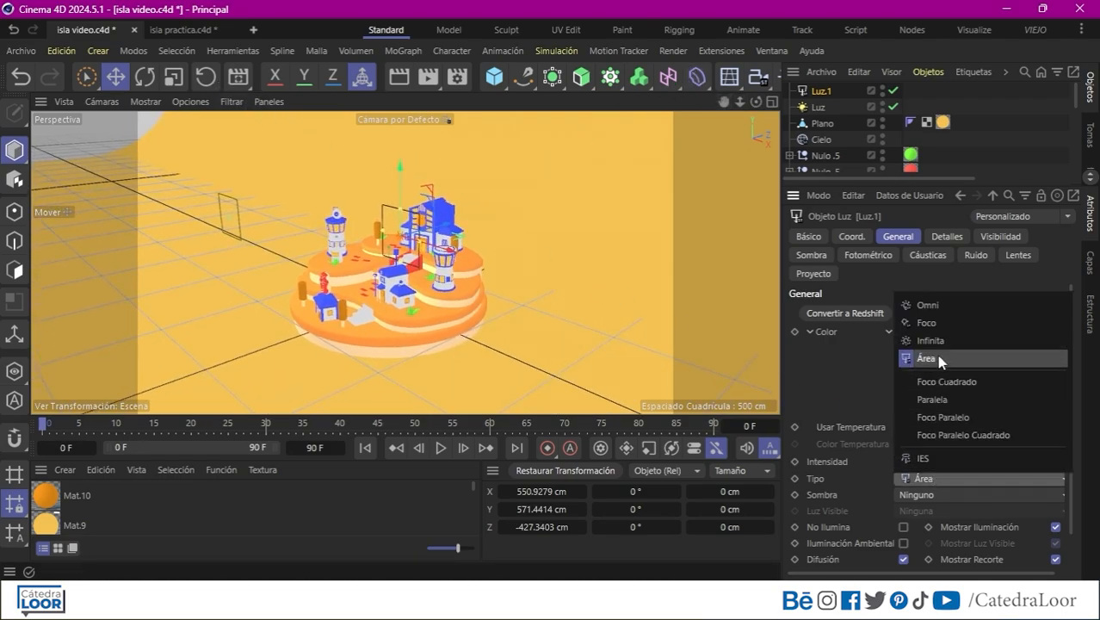
pyautogui.click(931, 308)
pyautogui.click(950, 479)
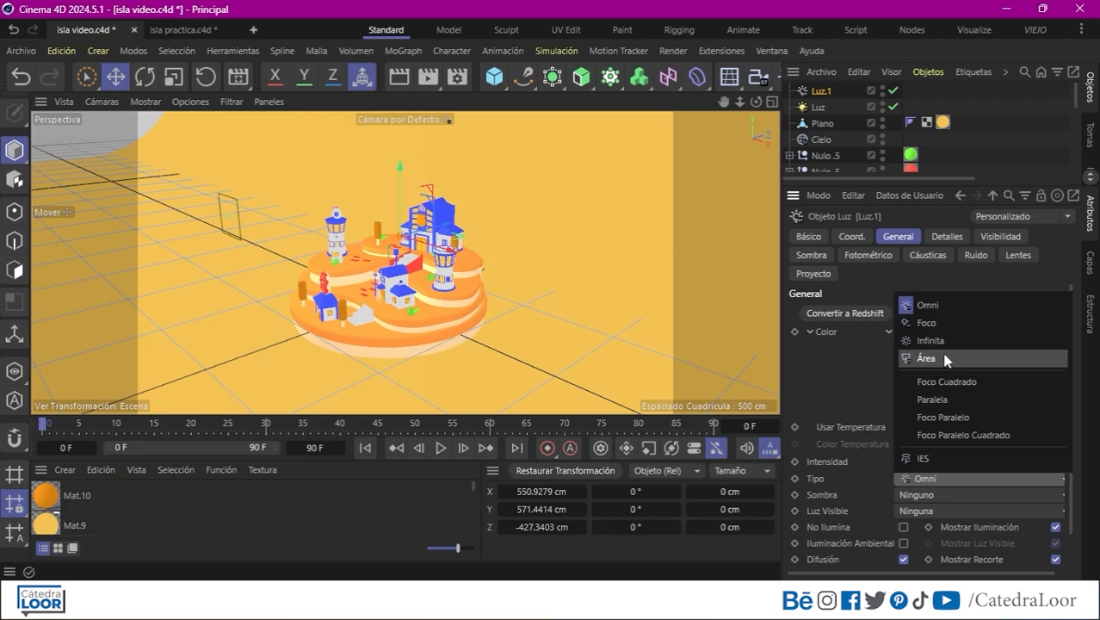
pyautogui.click(934, 356)
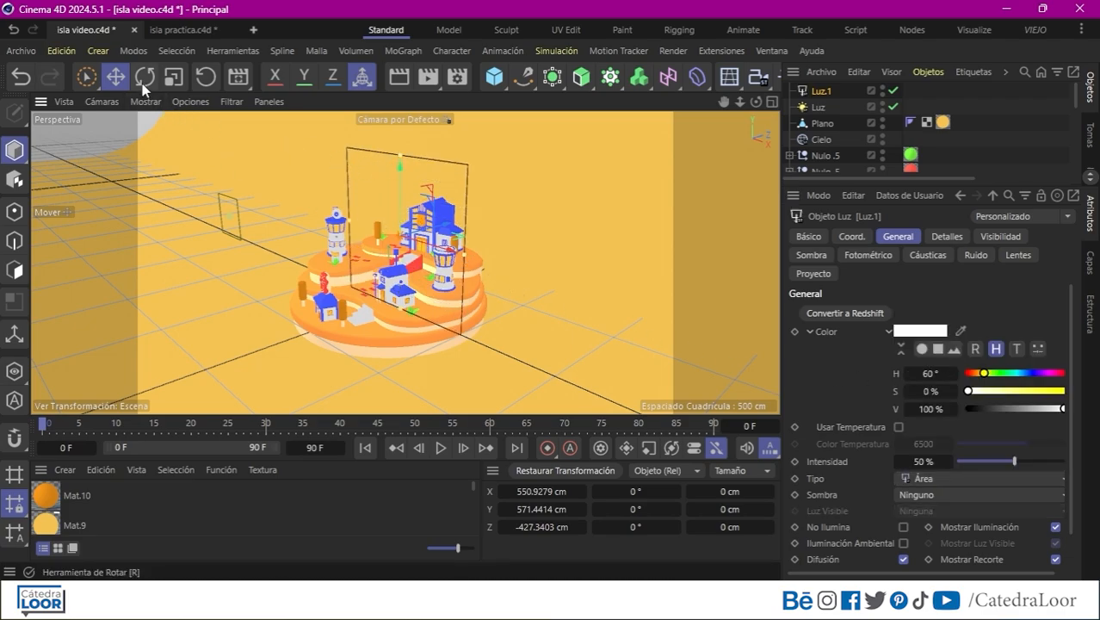
# Rotate the second area light so that it faces the island at an angle
pyautogui.press('r')
pyautogui.moveTo(389, 252)
pyautogui.mouseDown()
pyautogui.moveTo(416, 244)
pyautogui.moveTo(406, 245)
pyautogui.mouseUp()
pyautogui.moveTo(739, 103); pyautogui.dragTo(727, 111)
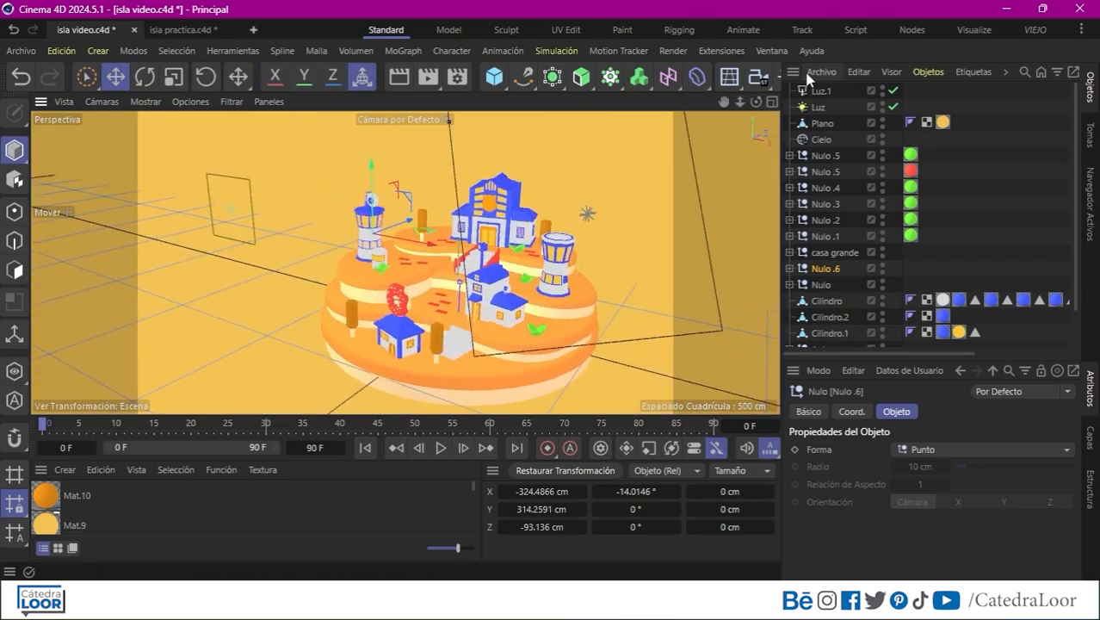
# Add a third light behind the island at about Y 160 cm, Z 960 cm, with 50 % intensity
pyautogui.click(761, 77)
pyautogui.click(827, 101)
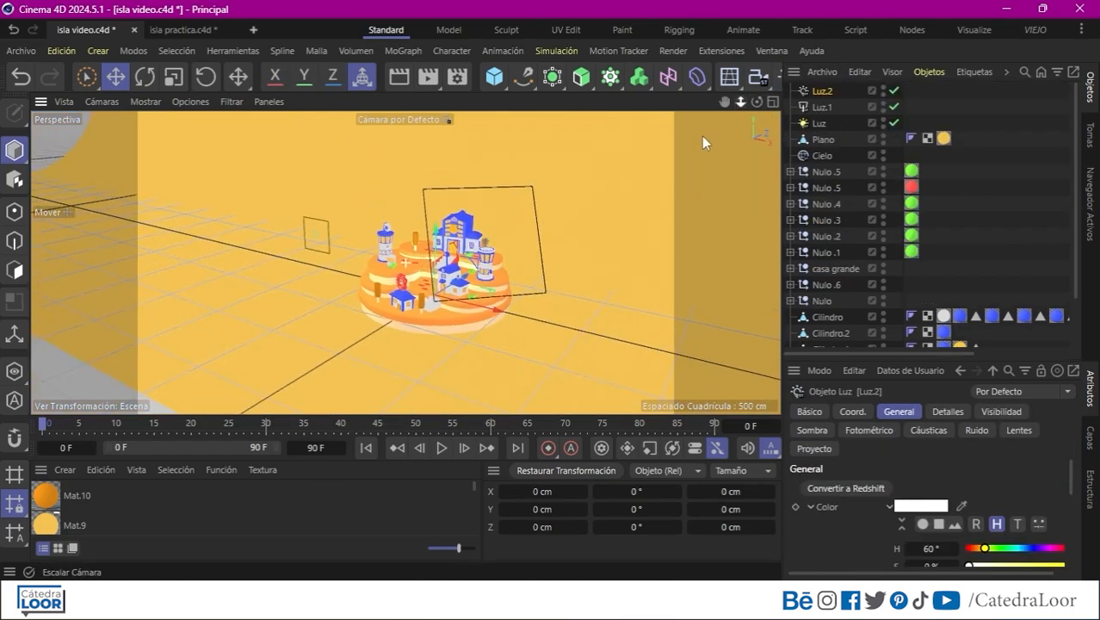
pyautogui.moveTo(701, 136); pyautogui.dragTo(649, 255)
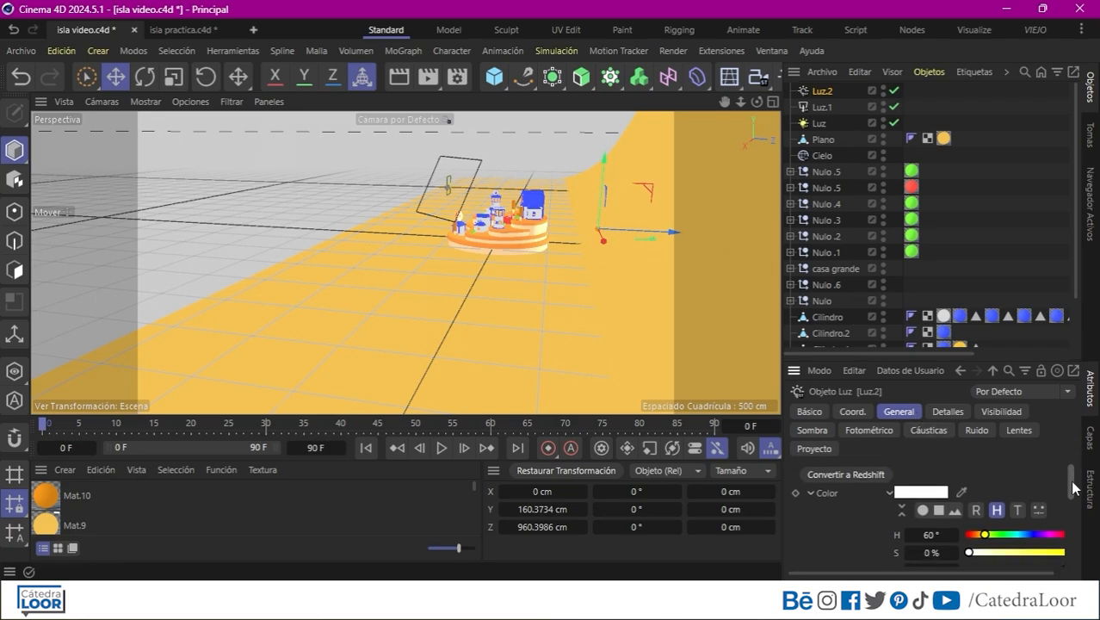
pyautogui.scroll(-4, 1027, 516)
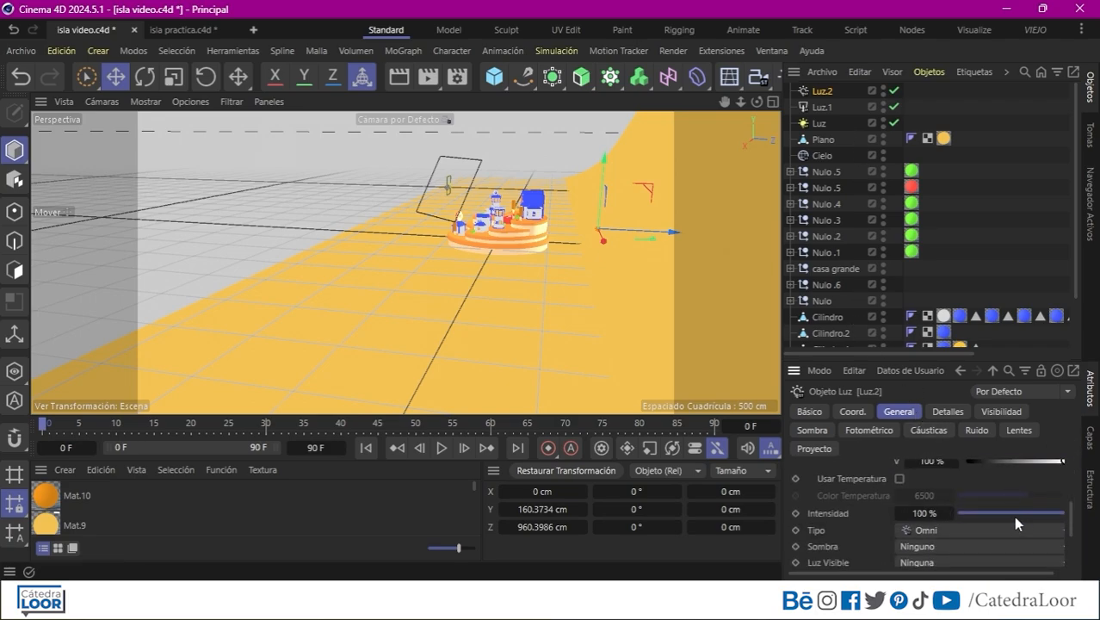
pyautogui.moveTo(1013, 512); pyautogui.dragTo(1016, 512)
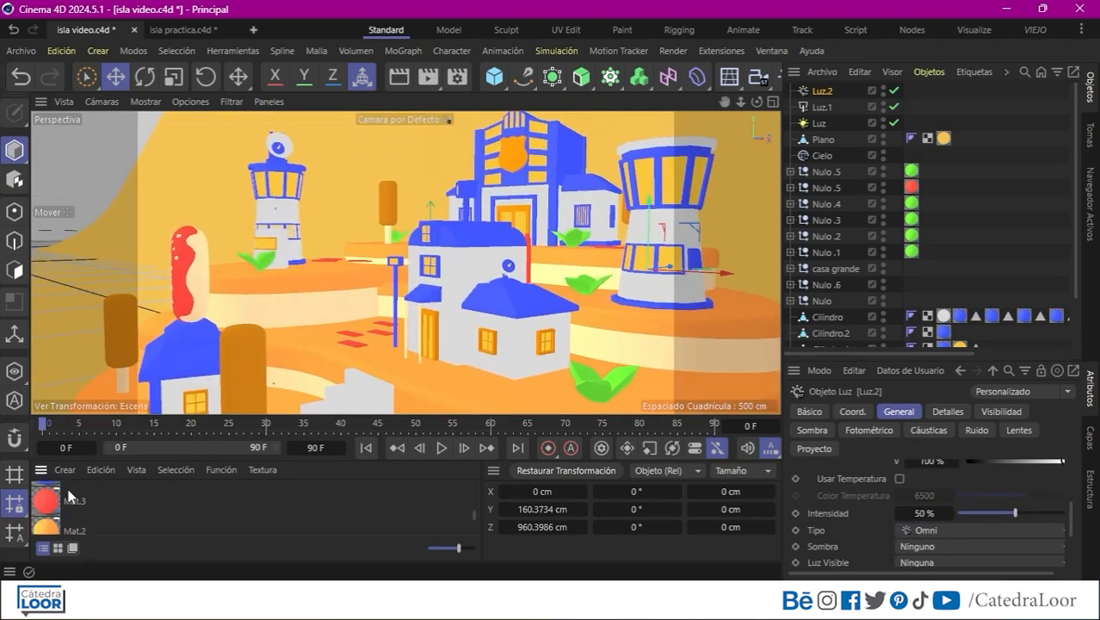
# Assign the blue Mat.4 material to the uncolored part of the middle house
pyautogui.moveTo(68, 490); pyautogui.dragTo(475, 284)
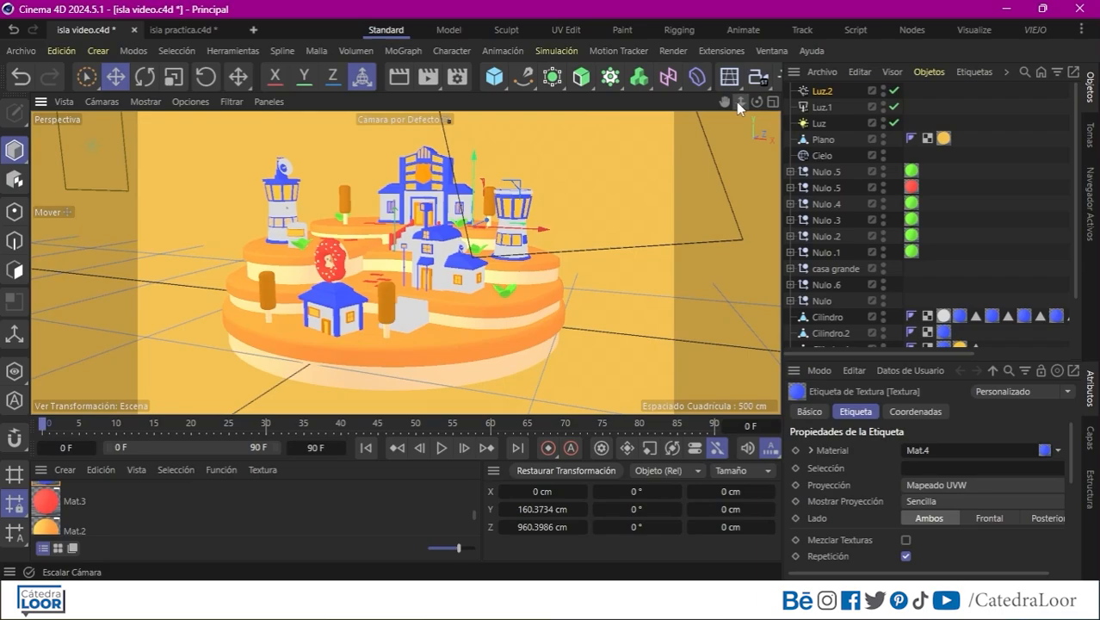
pyautogui.moveTo(756, 102); pyautogui.dragTo(750, 110)
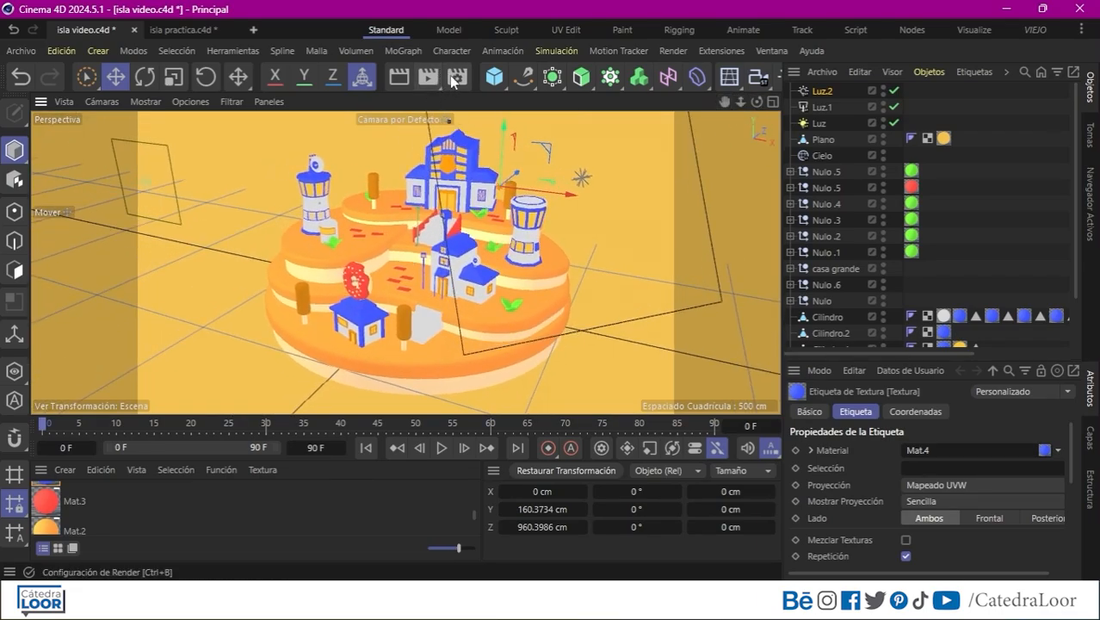
# Configure the render to save as ISLA RENDER in the Downloads folder in PNG format, with Multipase disabled
pyautogui.click(456, 79)
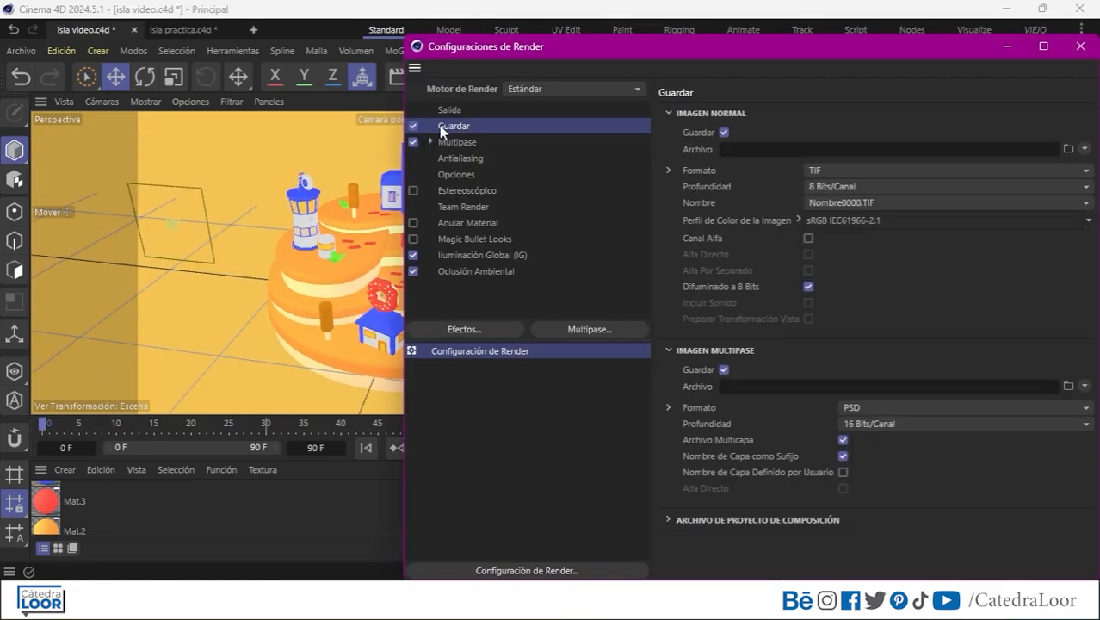
pyautogui.click(413, 142)
pyautogui.moveTo(704, 49); pyautogui.dragTo(633, 50)
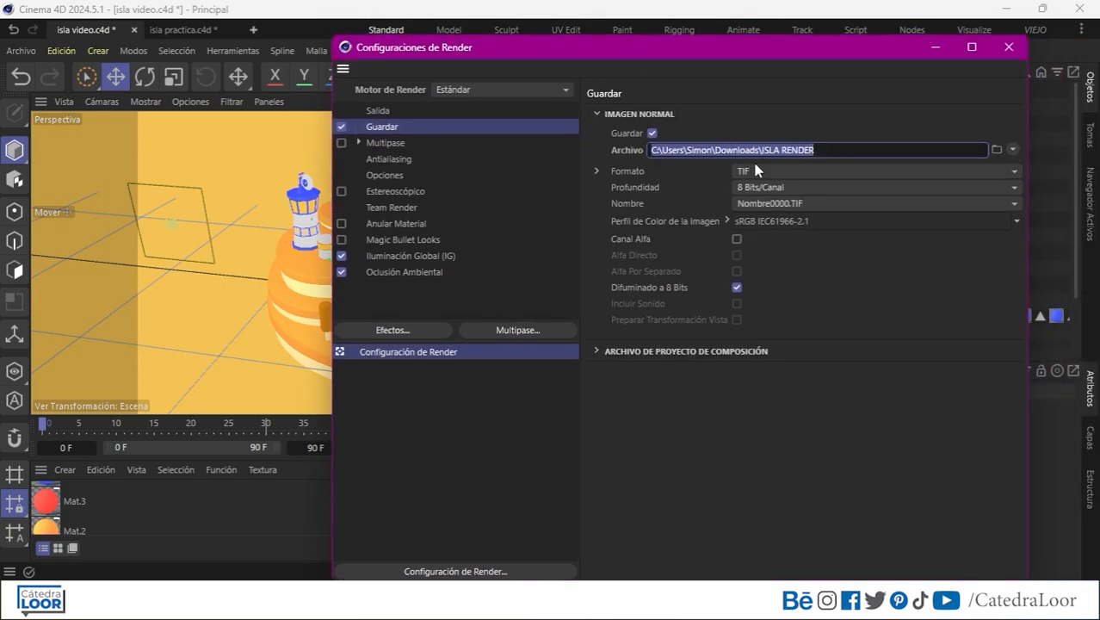
pyautogui.click(775, 172)
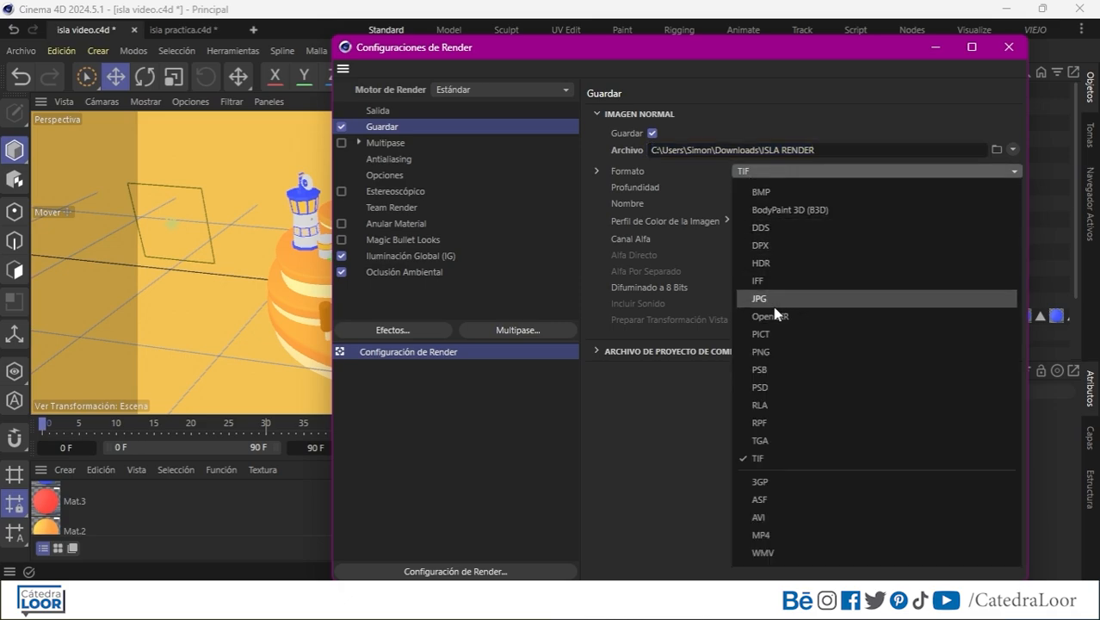
pyautogui.click(779, 350)
pyautogui.click(1008, 47)
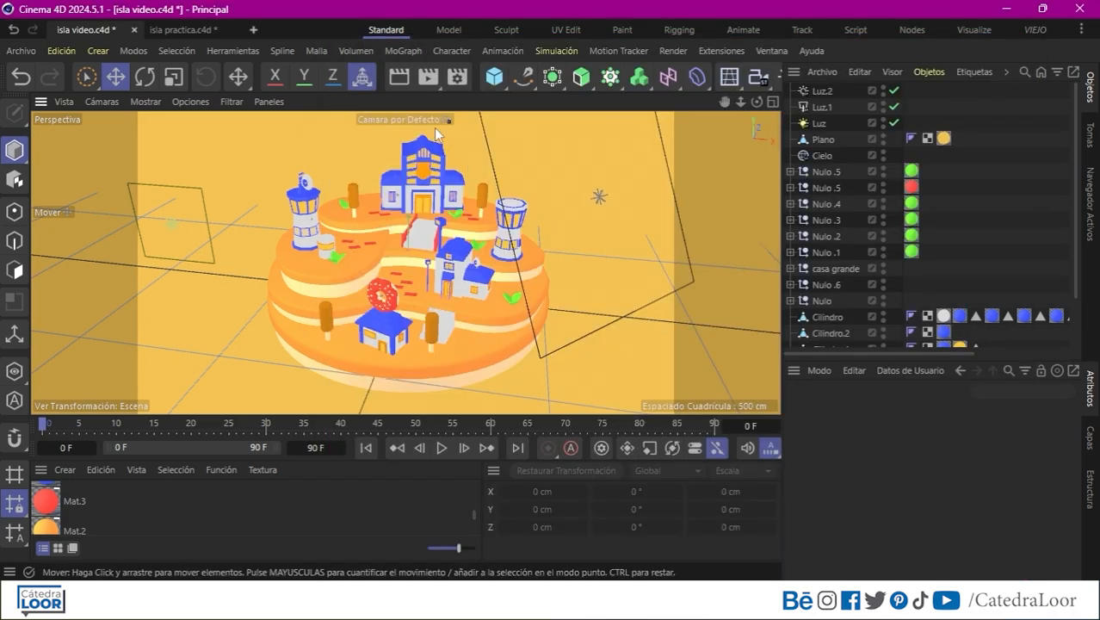